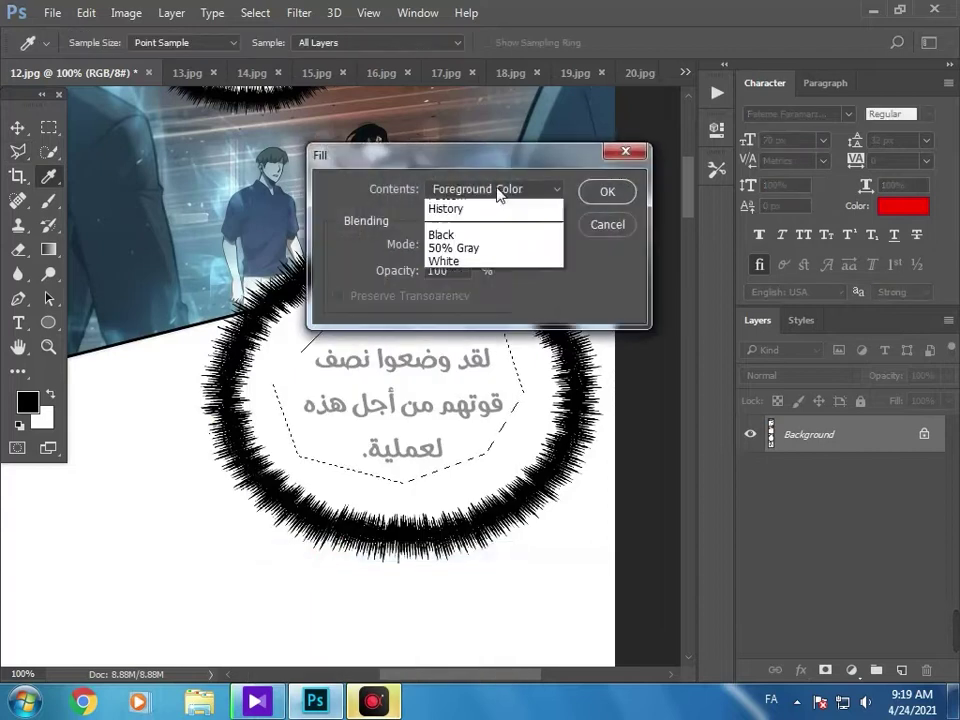
Fill the selected Arabic text in the spiky speech bubble with the background color and clear the selection.
click(497, 221)
key(Return)
click(277, 327)
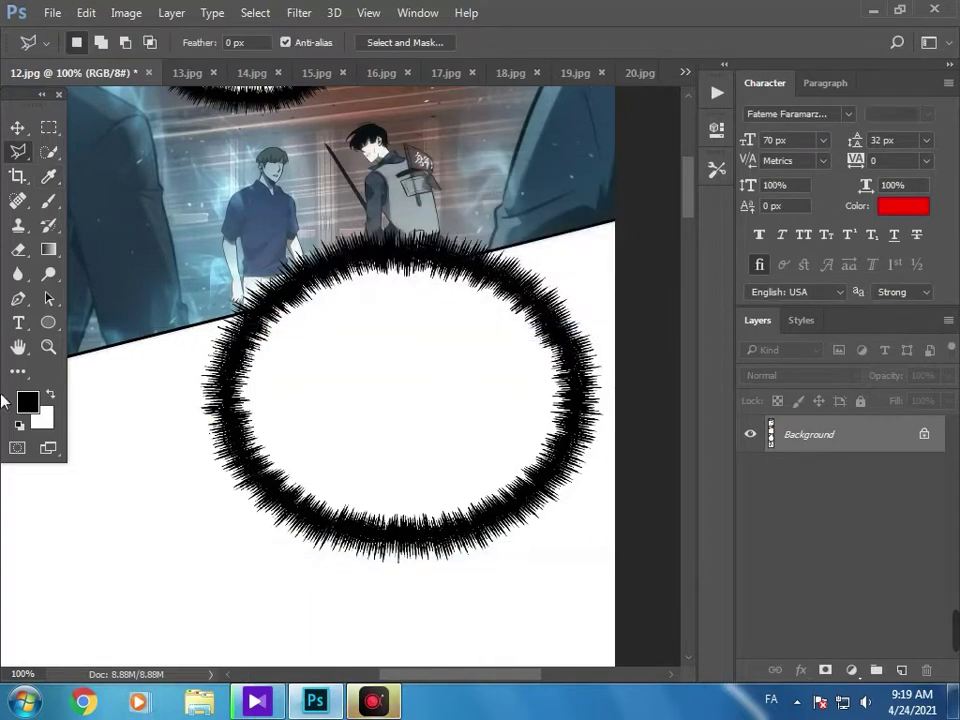
Outline the Arabic text in the oval bubble above the dragon with the Polygonal Lasso, fill it with the background color and deselect.
click(48, 346)
alt+click(73, 368)
click(18, 346)
drag(207, 552, 222, 310)
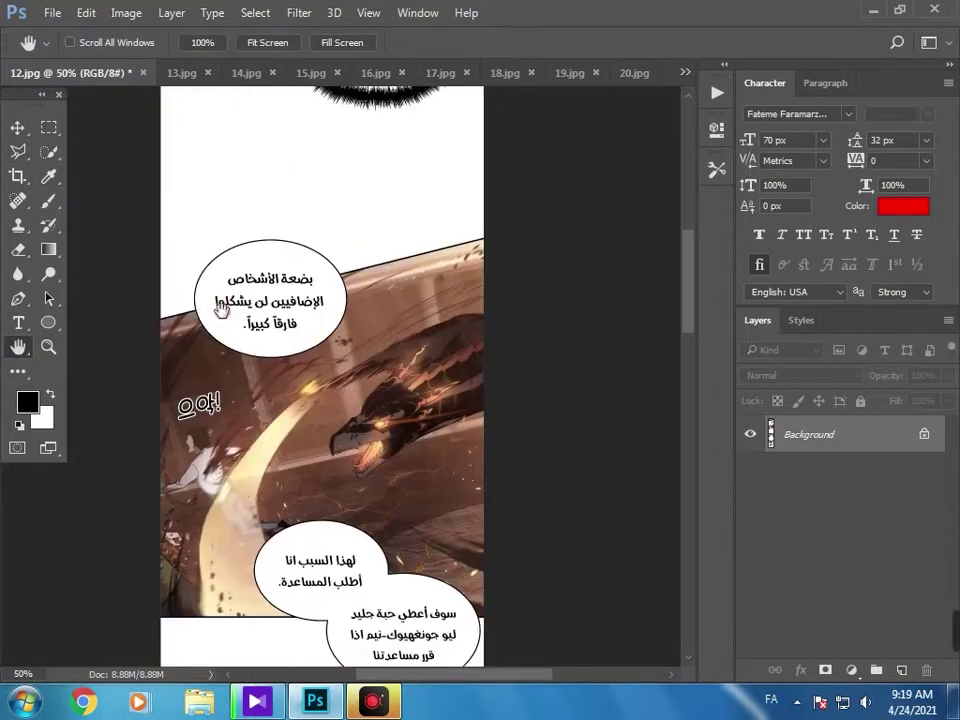
key(z)
click(255, 311)
key(l)
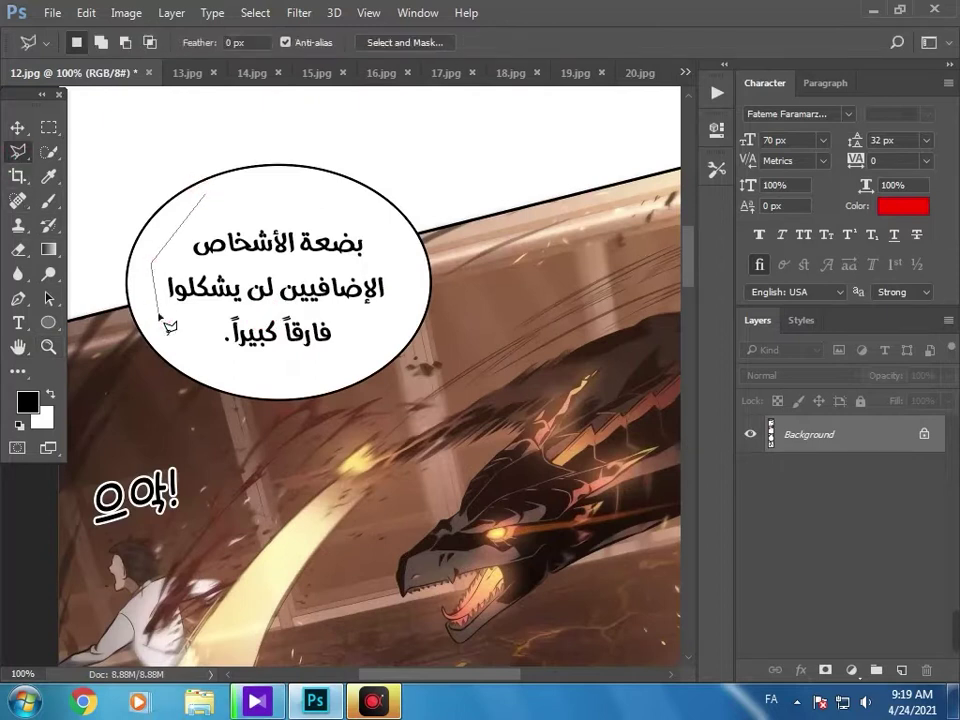
click(386, 225)
double_click(338, 197)
right_click(310, 232)
click(361, 539)
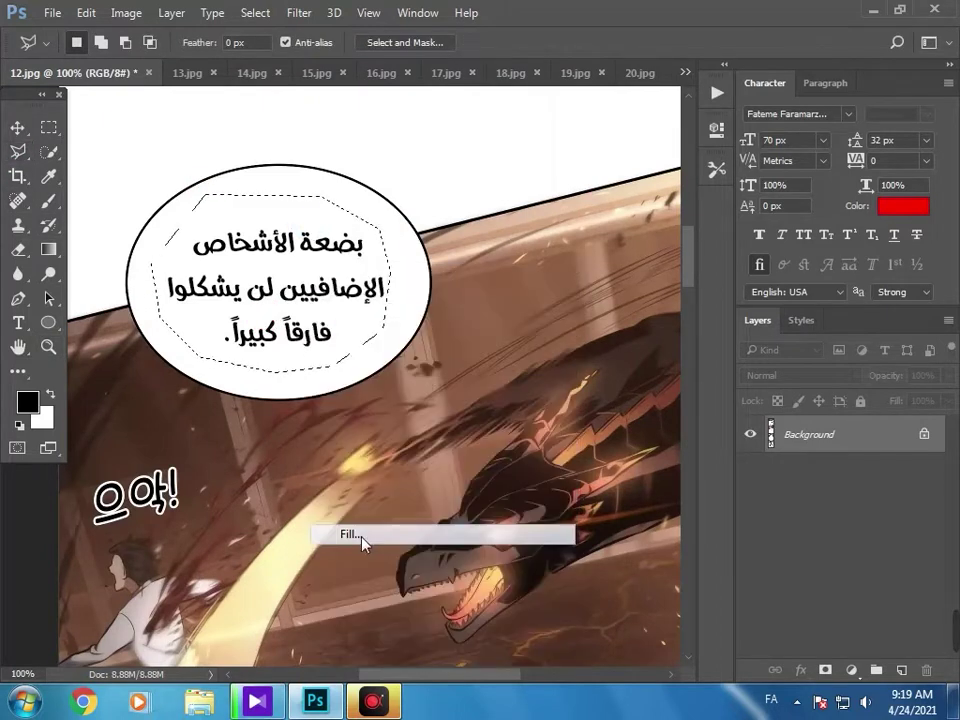
key(Return)
key(ctrl+d)
Lasso the text in the joined double bubble below the dragon panel, fill it with the background color and deselect.
click(18, 346)
drag(434, 429, 321, 148)
scroll(320, 148, down, 5)
click(17, 152)
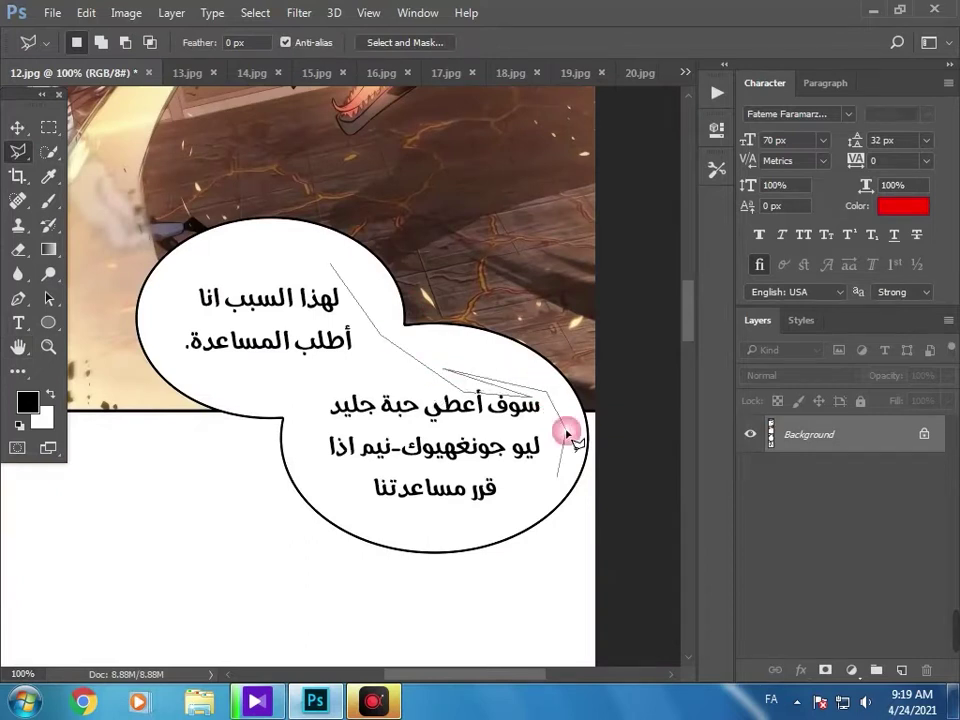
click(435, 518)
click(351, 508)
click(302, 415)
click(263, 374)
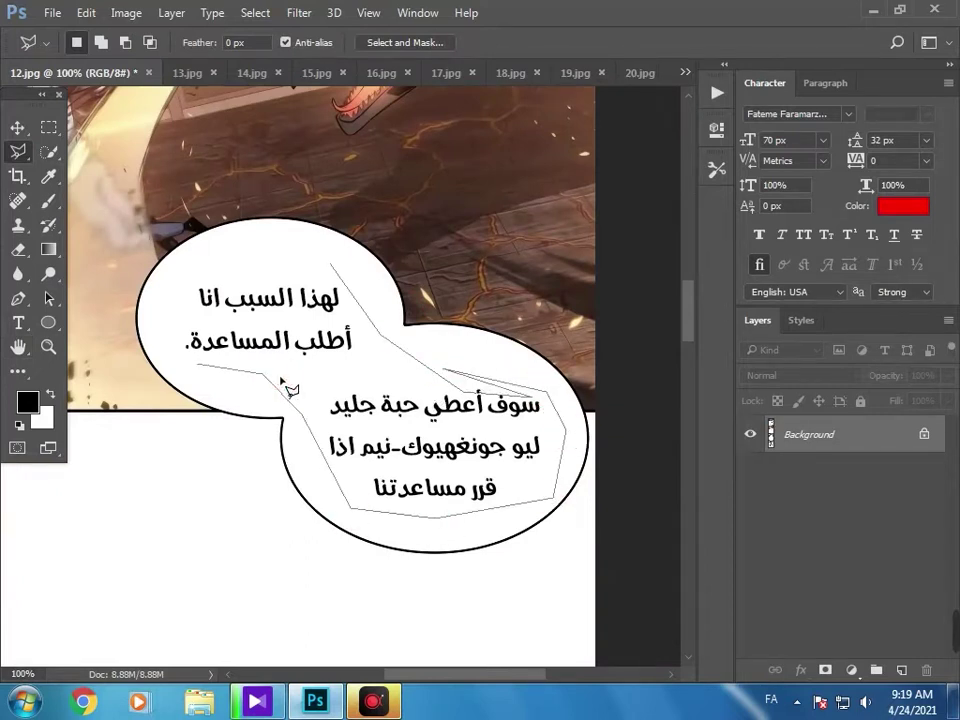
click(162, 318)
right_click(311, 274)
click(368, 551)
key(Return)
key(ctrl+d)
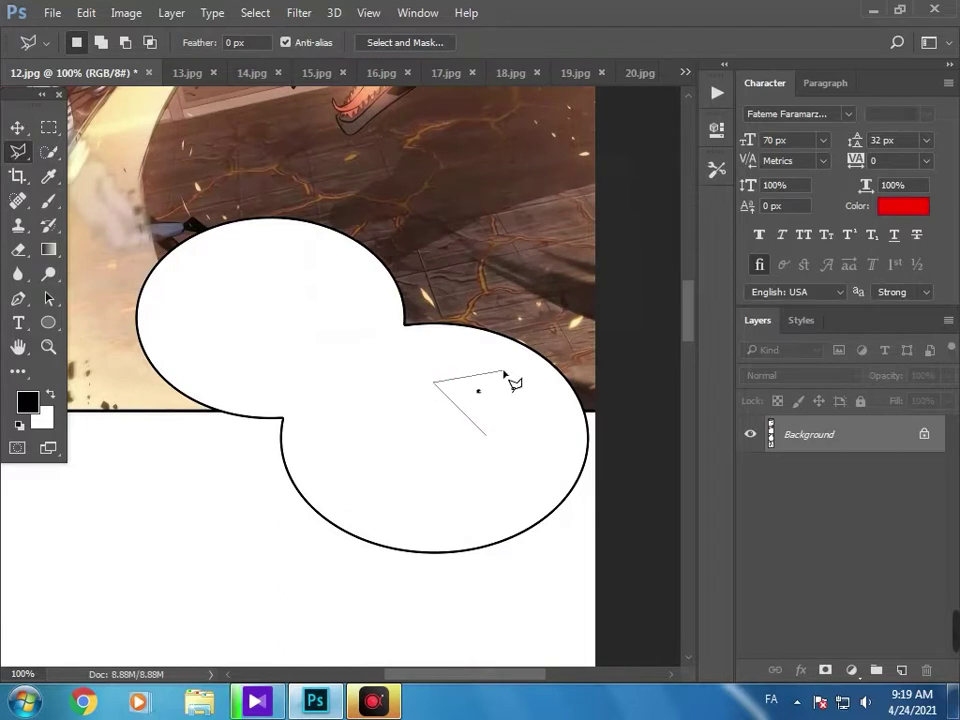
Lasso the leftover black speck in the lower part of the double bubble and fill it with the background color.
double_click(504, 372)
right_click(479, 369)
click(519, 551)
key(Return)
key(ctrl+d)
Marquee-select the one-line Arabic question in the bubble above the two facing men, fill it with the background color and deselect.
click(48, 346)
alt+click(338, 318)
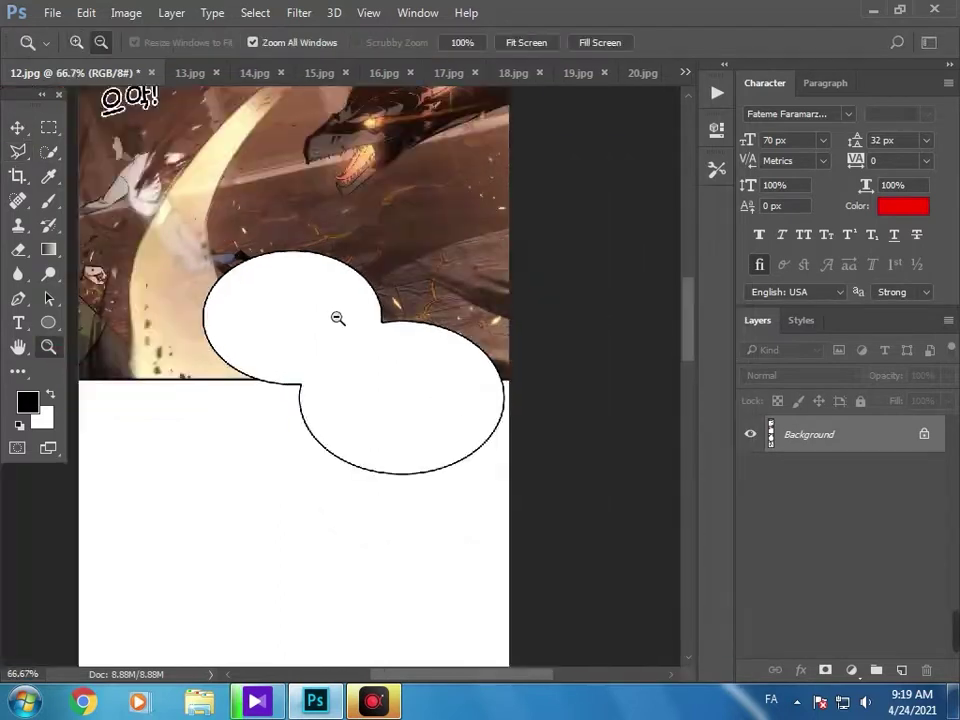
alt+click(338, 318)
drag(679, 362, 686, 433)
click(291, 331)
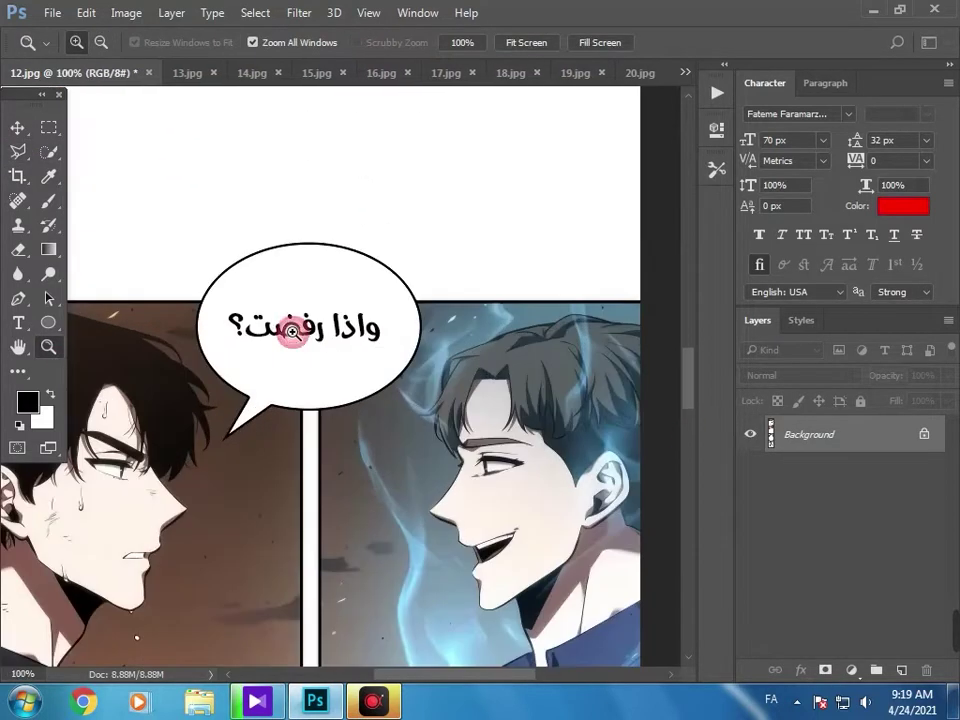
click(48, 127)
drag(383, 274, 221, 354)
right_click(298, 292)
click(343, 551)
key(Return)
key(ctrl+d)
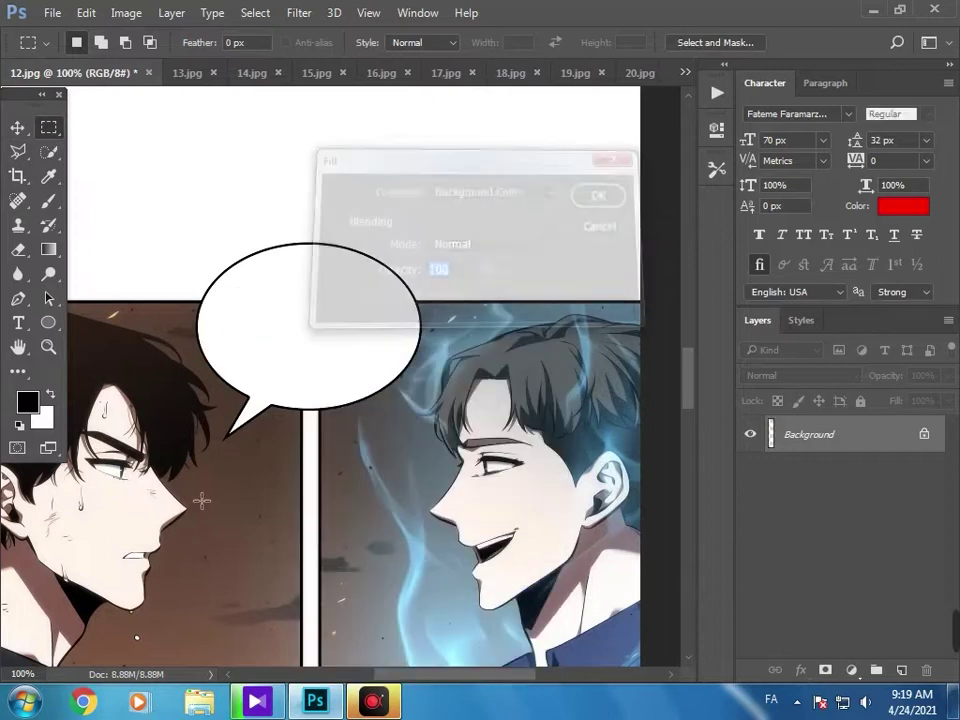
Lasso the three-line text in the bubble below the two facing men, fill it with the background color and deselect.
click(20, 348)
drag(314, 610, 309, 281)
click(19, 155)
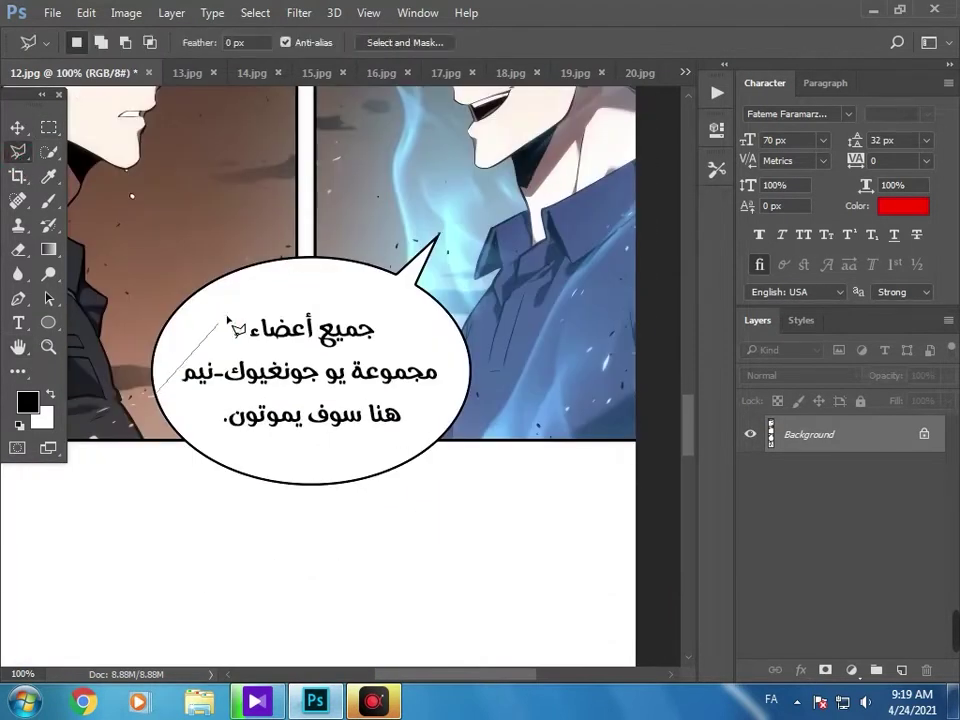
click(454, 369)
double_click(317, 296)
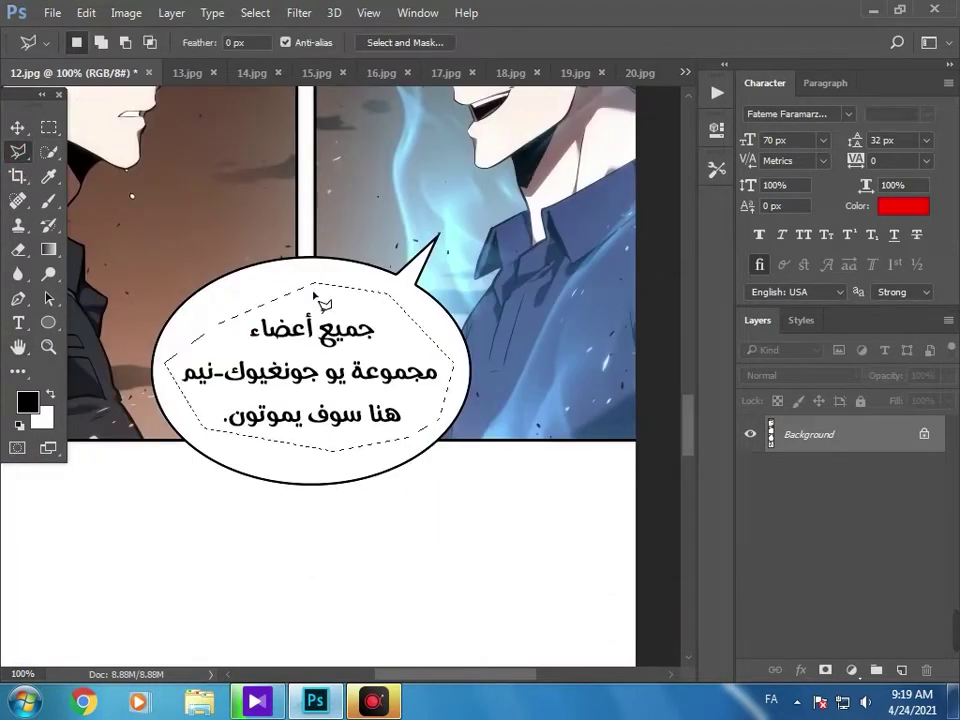
right_click(317, 296)
click(360, 551)
key(Return)
key(ctrl+d)
Lasso the text in the bubble at the top of the two-face close-up panel, fill it with the background color and deselect.
click(48, 346)
alt+click(453, 281)
alt+click(454, 281)
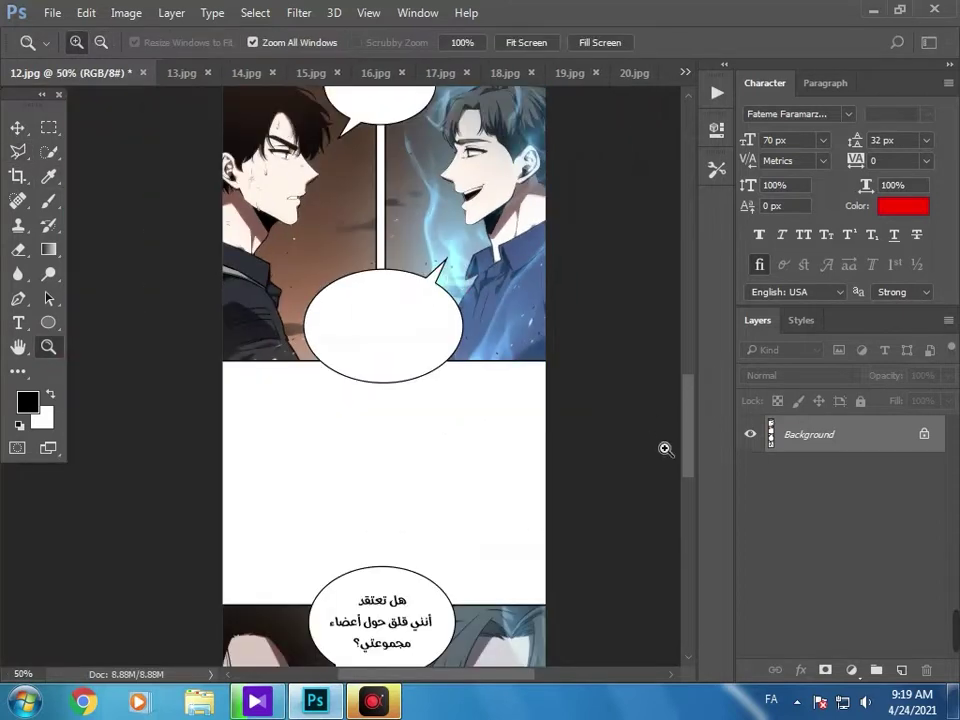
drag(685, 452, 682, 520)
click(335, 332)
click(456, 338)
click(19, 151)
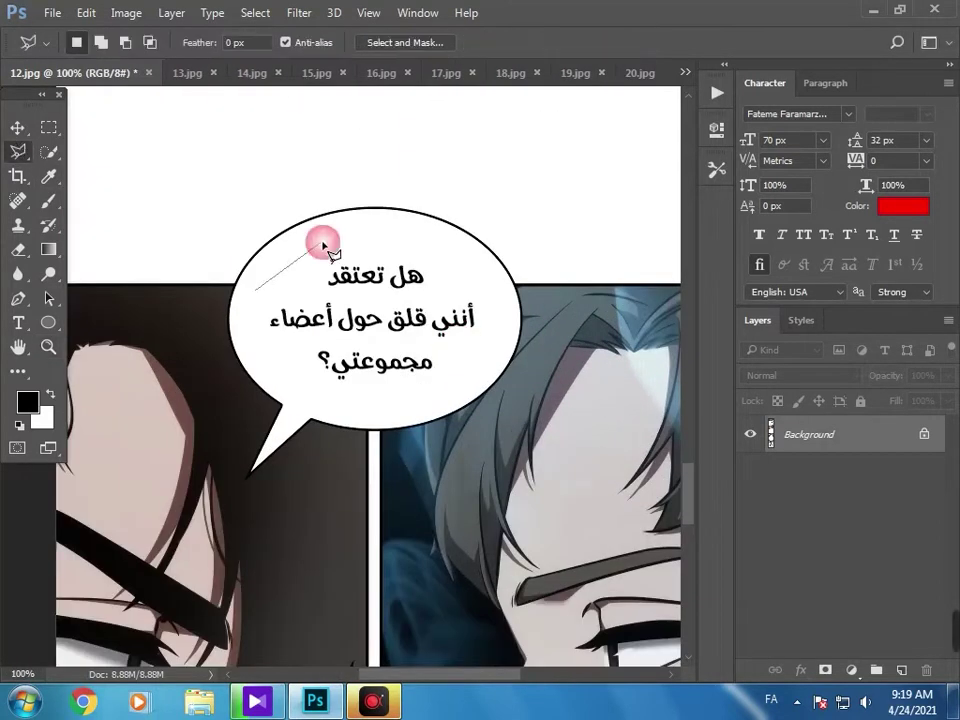
click(256, 303)
click(262, 352)
click(323, 237)
right_click(332, 279)
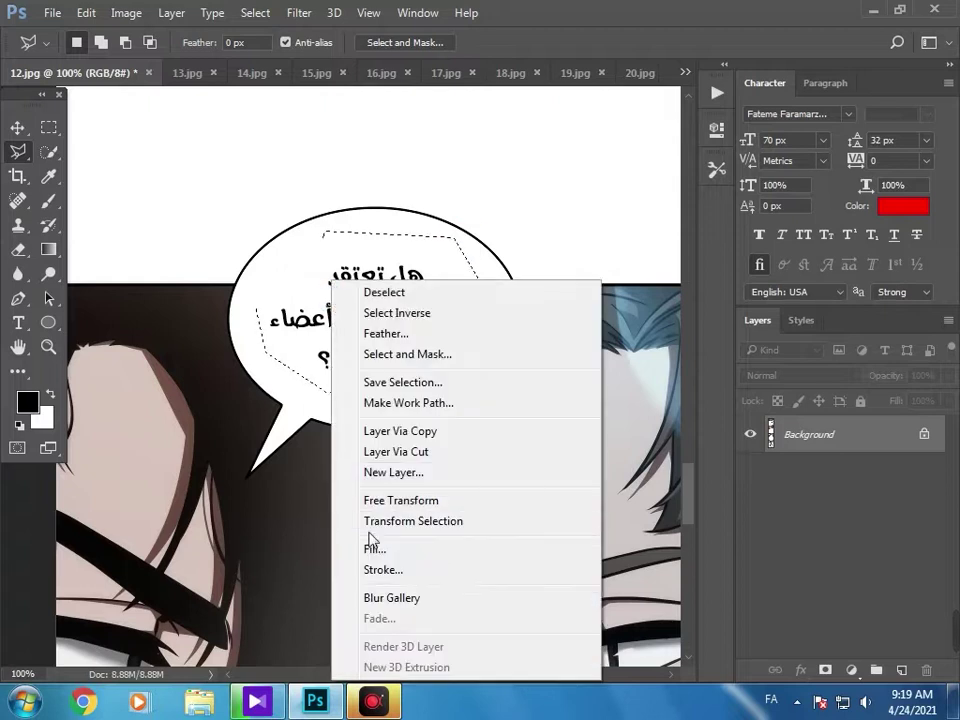
click(373, 548)
key(Return)
click(388, 561)
scroll(380, 590, down, 10)
key(Escape)
click(371, 701)
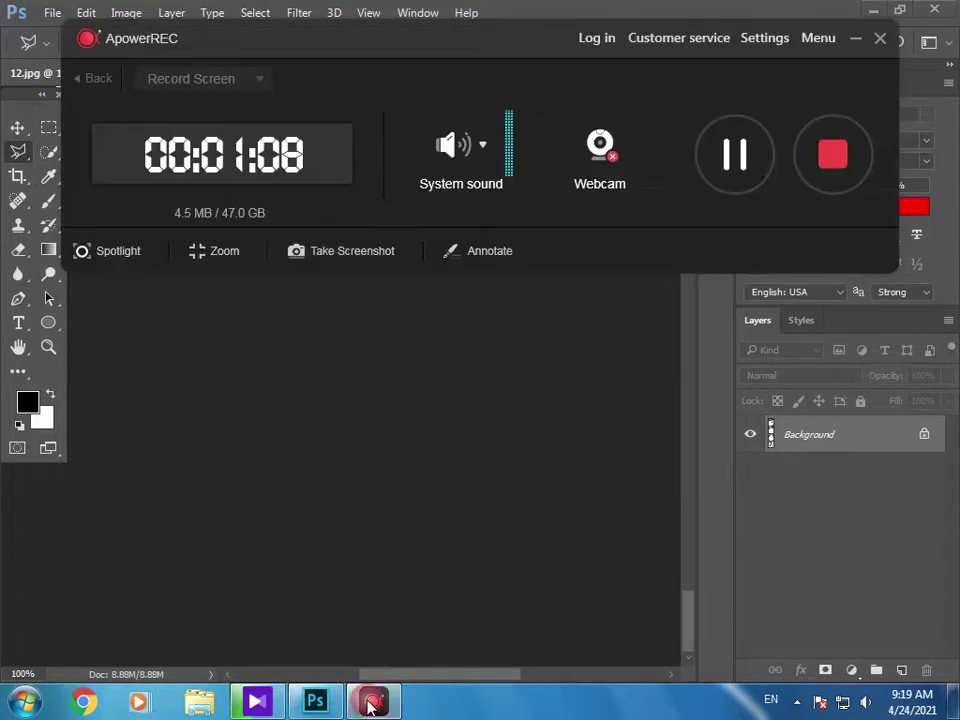
click(855, 42)
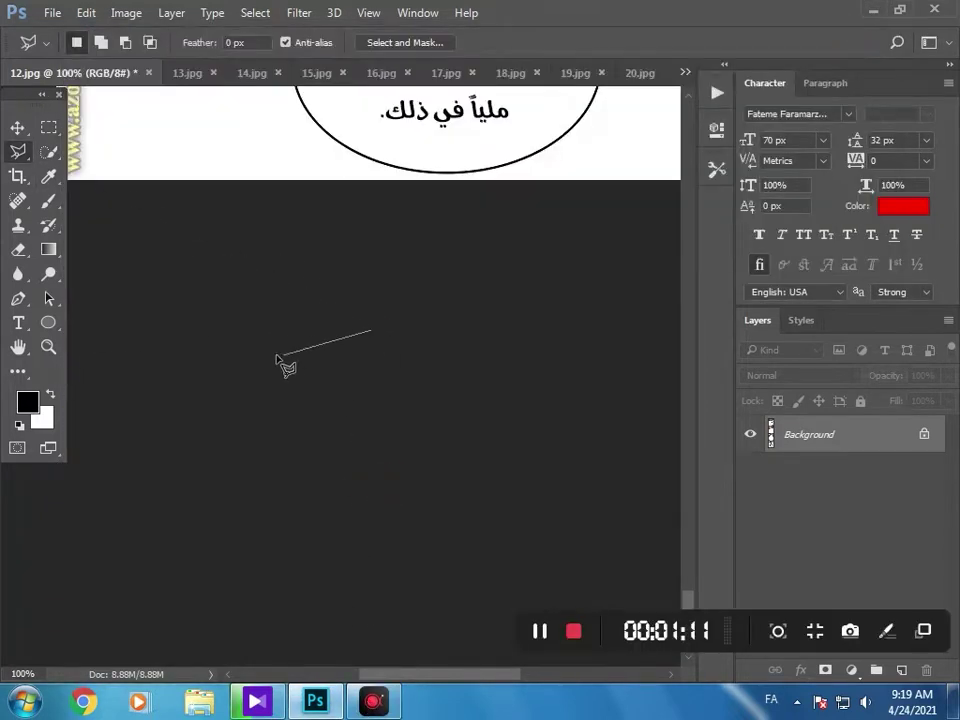
Outline the text in the joined double bubble at the end of the page, fill it with the background color and deselect.
key(z)
alt+click(219, 319)
alt+click(219, 319)
alt+click(219, 319)
drag(688, 532, 688, 456)
click(20, 346)
drag(425, 420, 214, 258)
click(47, 347)
click(266, 512)
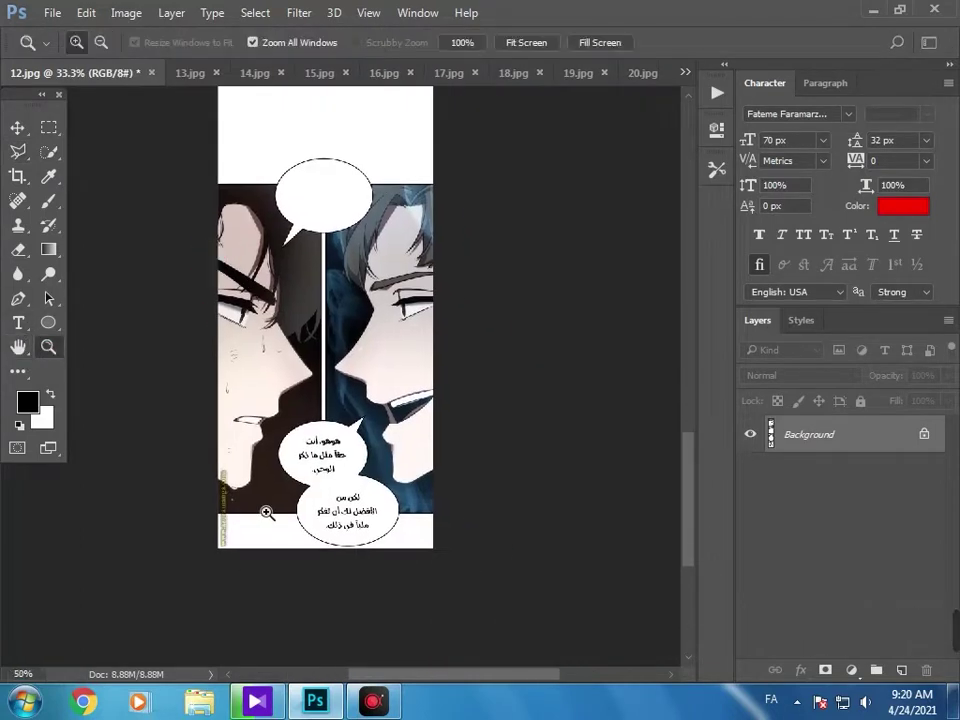
click(374, 502)
click(301, 459)
click(18, 152)
click(281, 328)
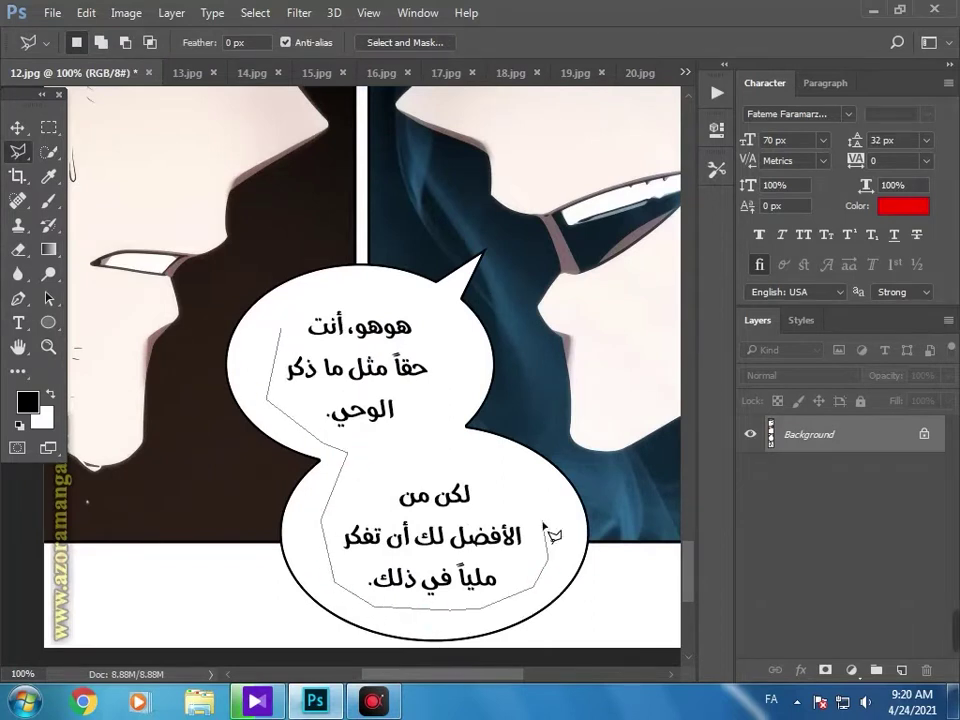
double_click(366, 280)
right_click(361, 282)
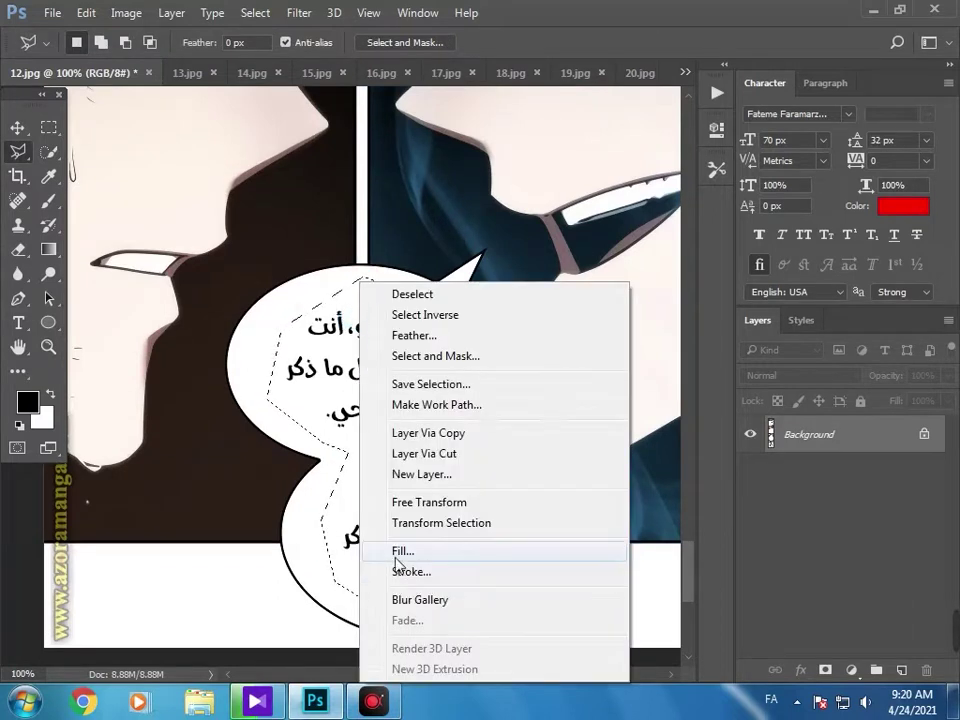
click(396, 555)
key(Return)
key(ctrl+d)
Try to remove the vertical azoramanga.com watermark with the Spot Healing Brush at size 35, and undo the strokes.
click(20, 347)
drag(159, 464, 202, 410)
click(48, 347)
click(122, 340)
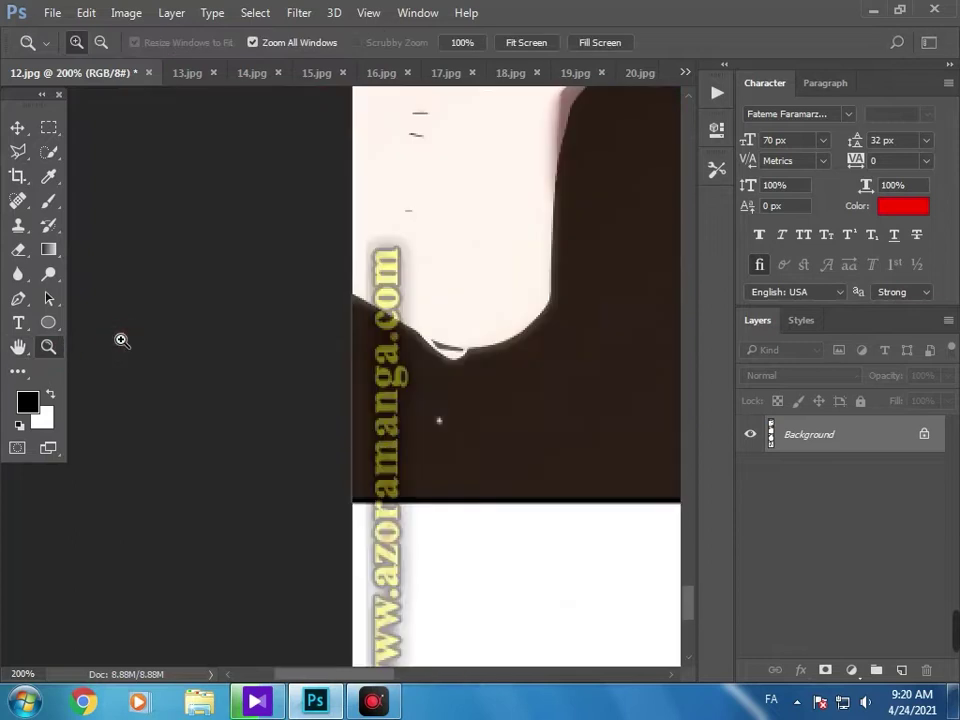
alt+click(437, 240)
click(18, 201)
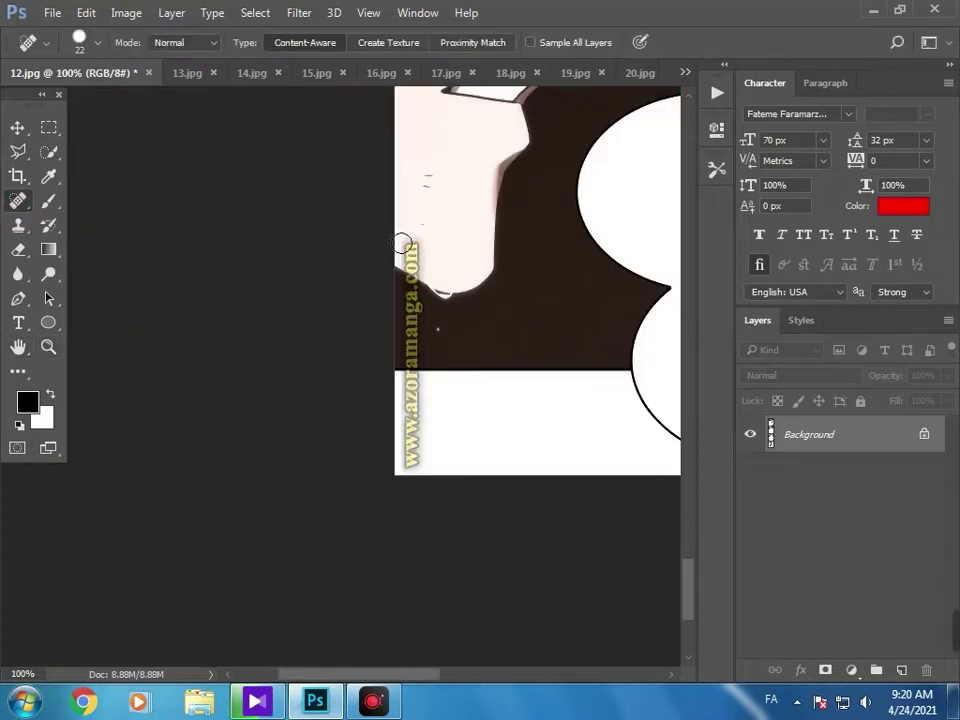
right_click(403, 230)
text(35)
key(Return)
mouse_move(410, 240)
mouse_down()
mouse_move(404, 478)
mouse_move(413, 456)
mouse_move(413, 254)
mouse_up()
key(ctrl+z)
key(ctrl+z)
Open the pages 005 and 006 from the _Chapter 52 folder inside Clean Omniscient.
click(49, 346)
alt+click(279, 255)
click(20, 347)
drag(253, 319, 4, 328)
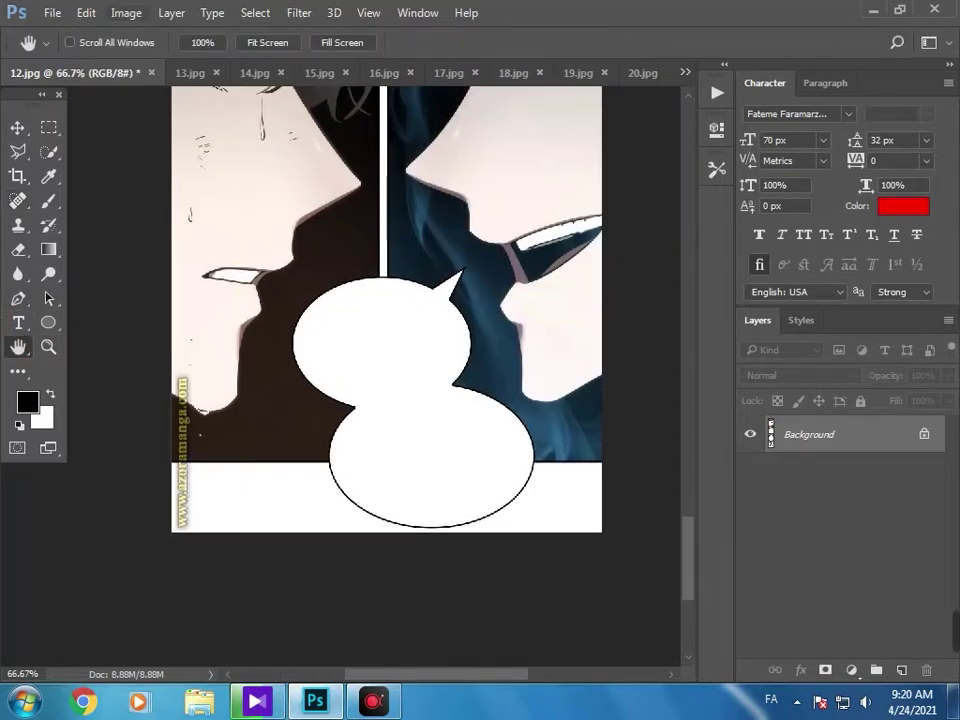
click(56, 14)
click(72, 51)
click(381, 43)
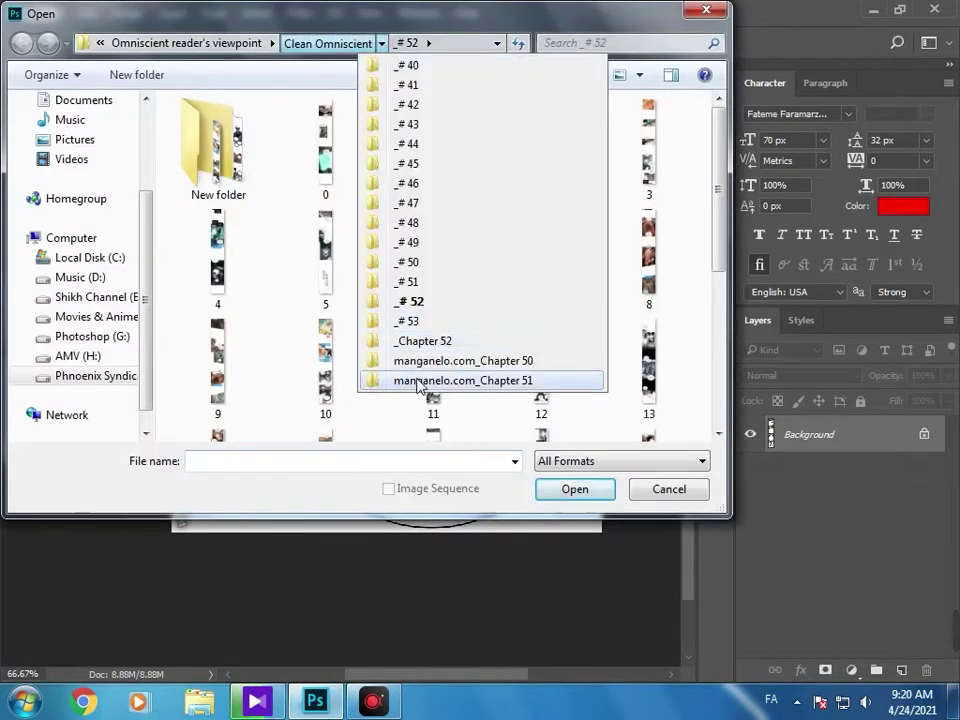
click(408, 339)
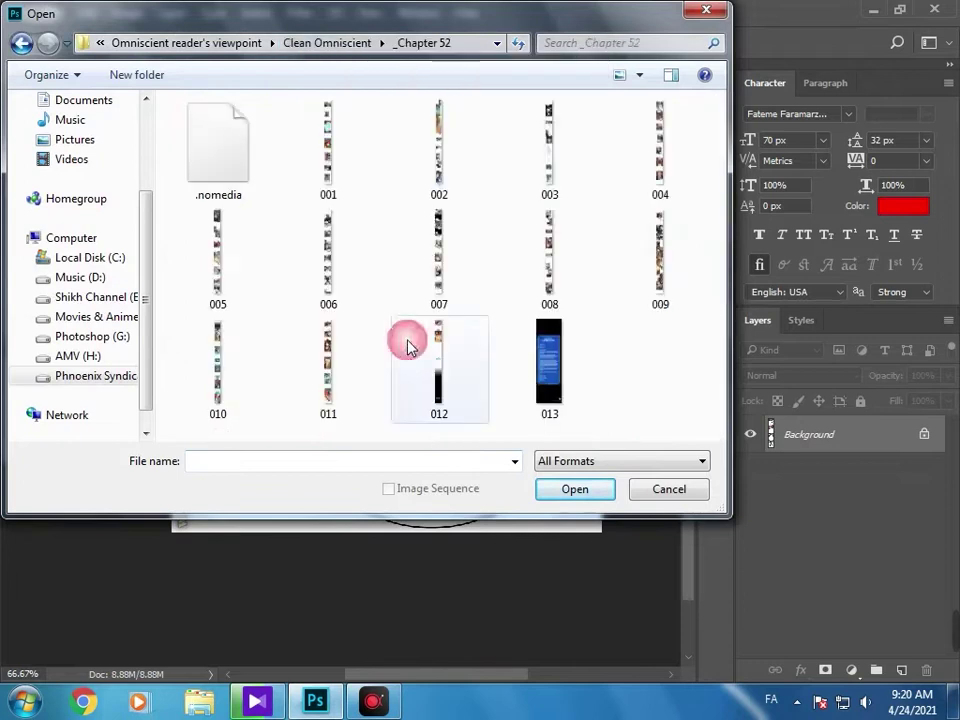
click(180, 251)
ctrl+click(307, 270)
click(582, 489)
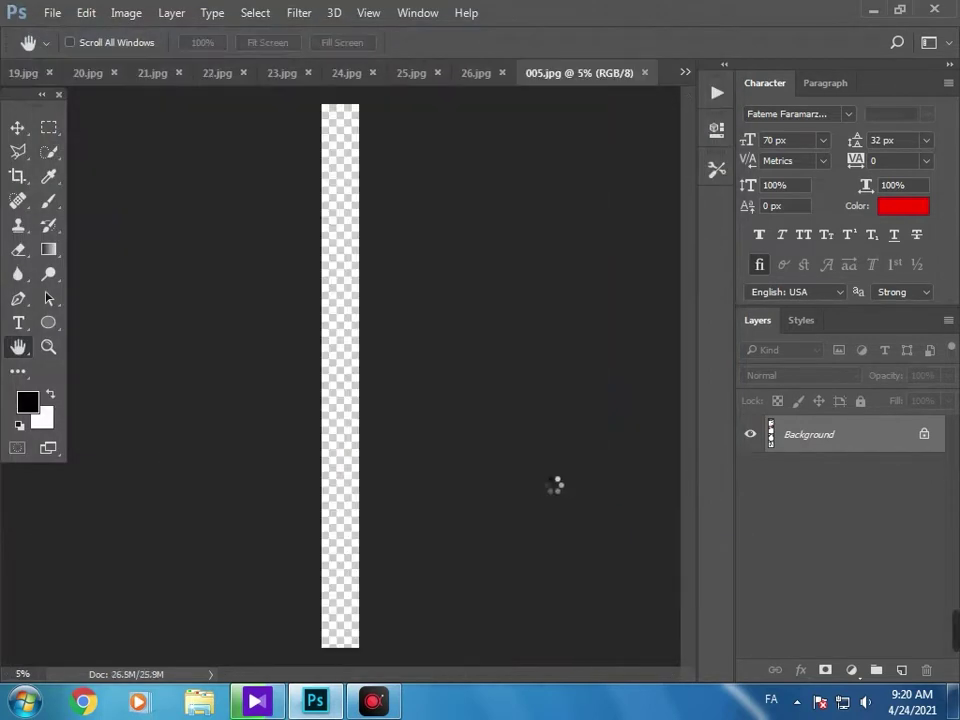
Marquee-select the full two-face close-up panel in 006.jpg, from above its first bubble to below the double bubble.
click(48, 349)
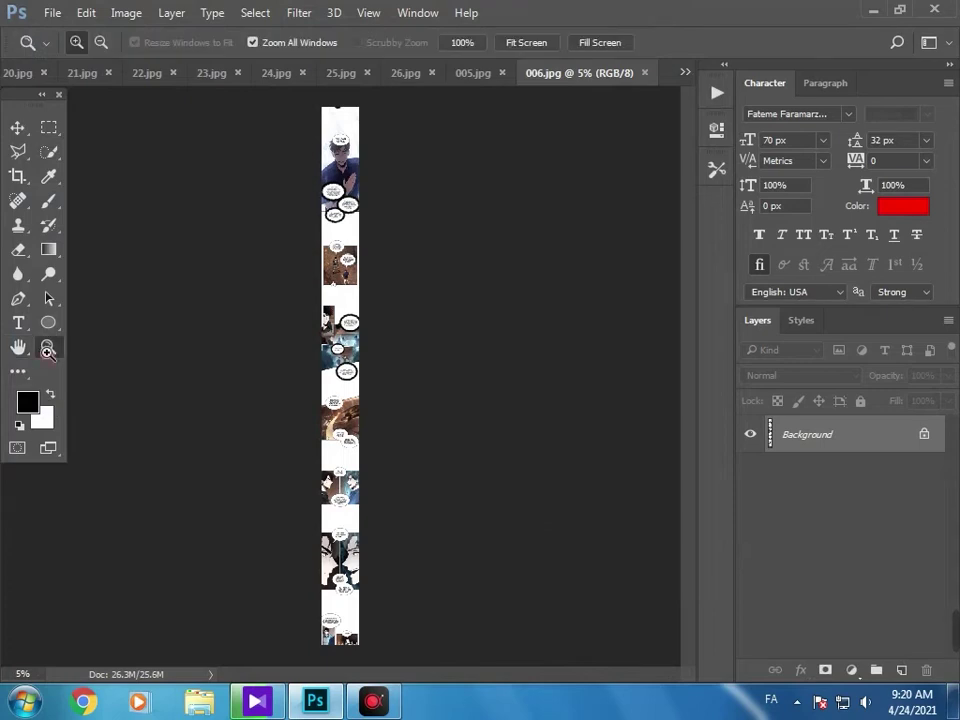
click(343, 609)
click(334, 366)
click(334, 366)
click(334, 364)
click(335, 350)
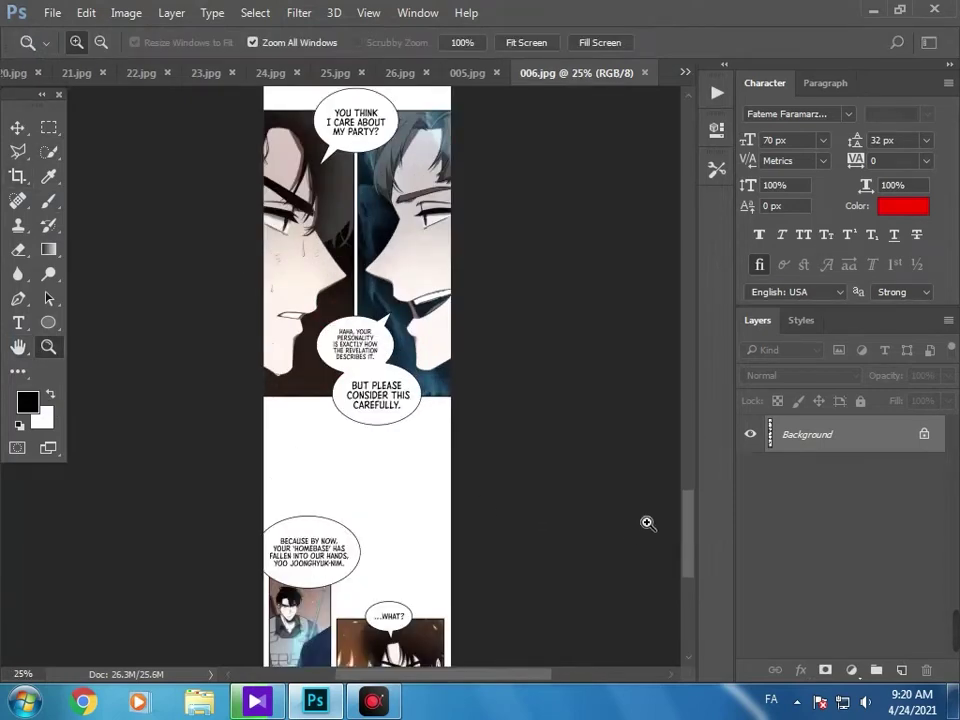
scroll(665, 505, up, 3)
click(48, 127)
drag(455, 253, 250, 606)
key(v)
Float 006.jpg in its own window and bring 12.jpg to the front of the remaining documents.
right_click(590, 71)
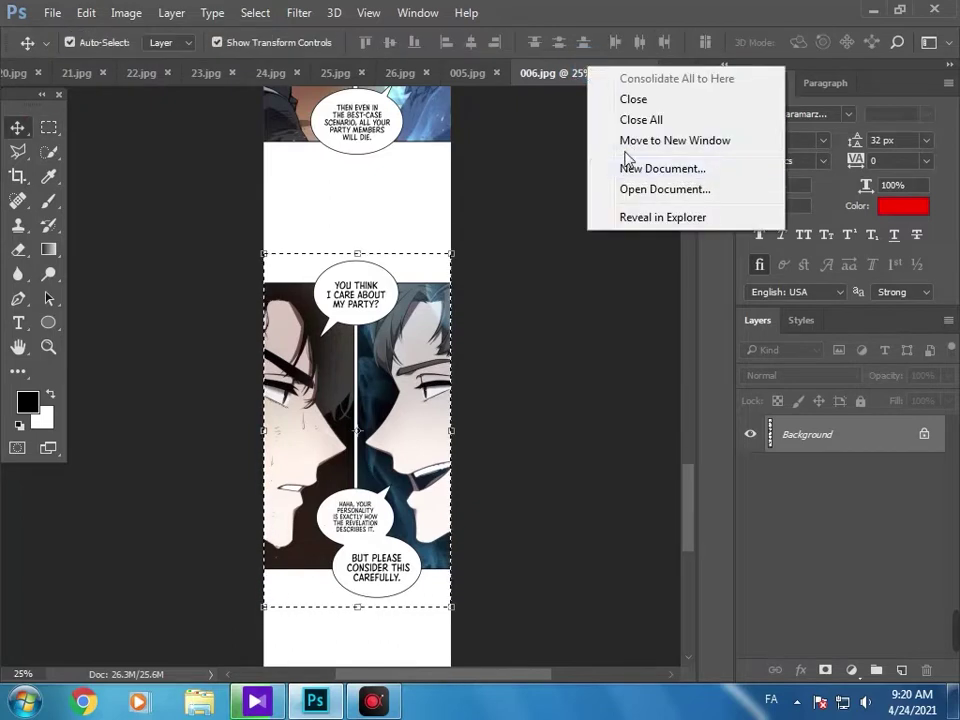
click(626, 139)
click(686, 72)
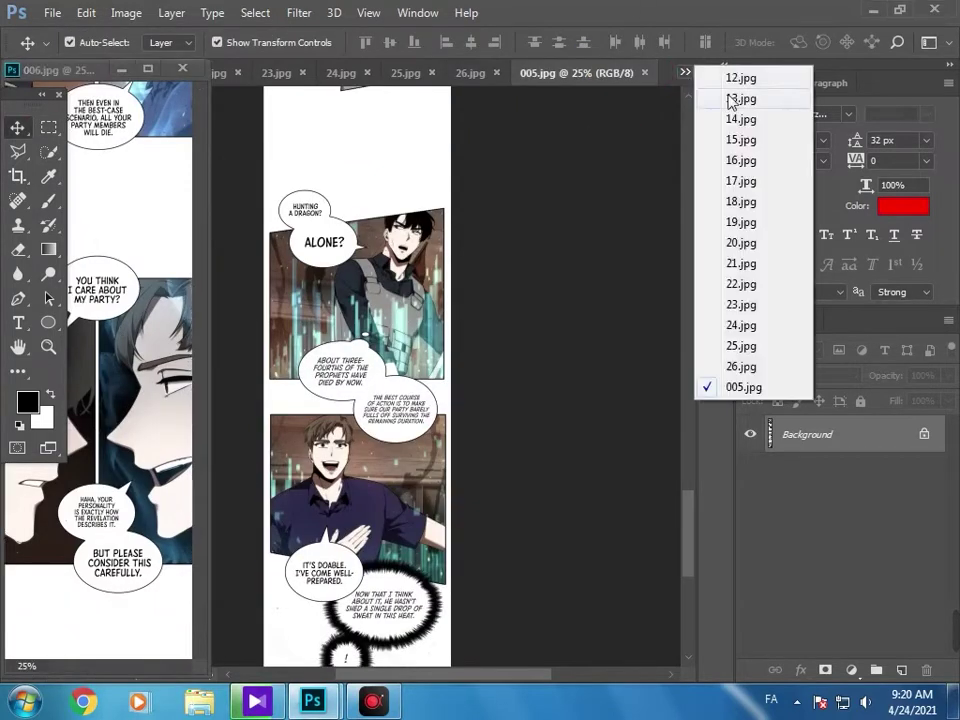
click(735, 98)
click(48, 347)
alt+click(257, 298)
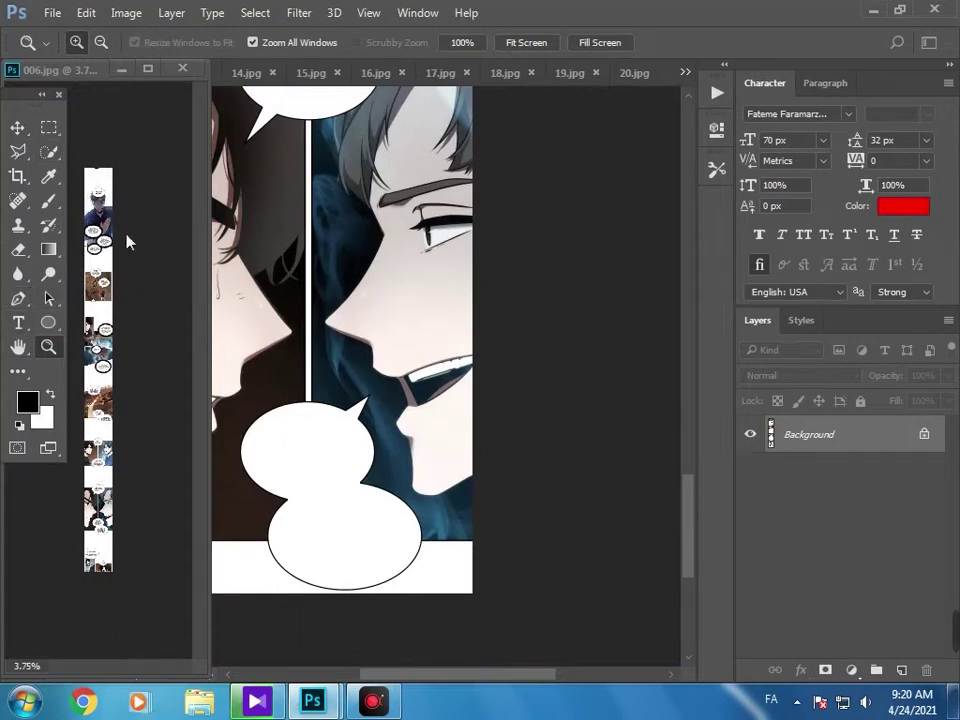
click(85, 298)
click(688, 73)
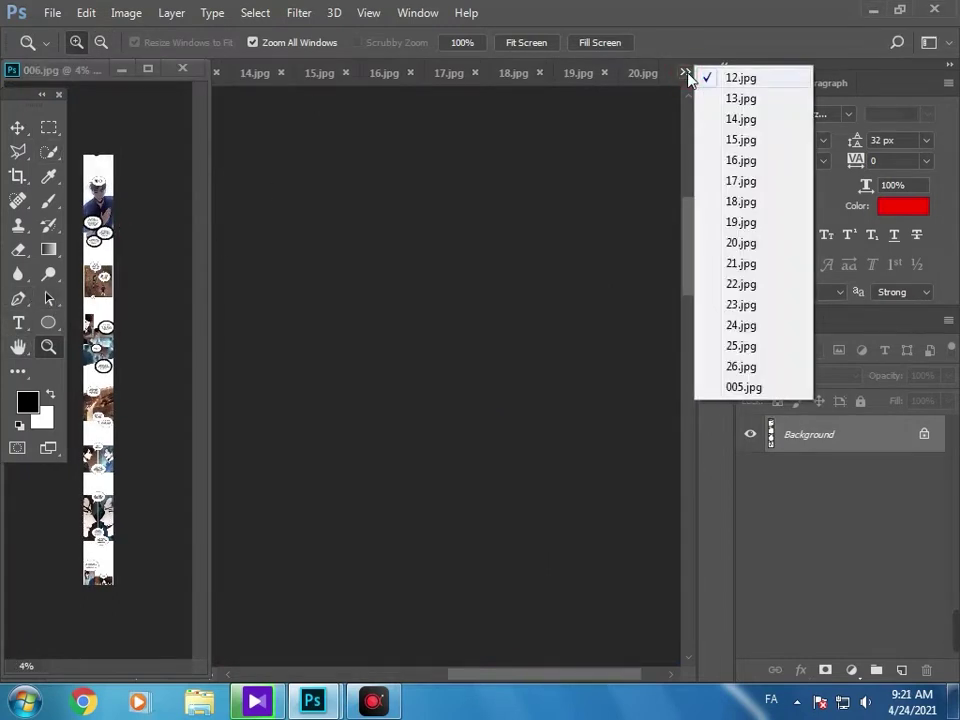
click(718, 79)
click(411, 264)
Minimize the 006.jpg window, bring the last panel of 12.jpg into view, and restore 006.jpg beside it.
click(122, 70)
alt+click(326, 274)
alt+click(326, 274)
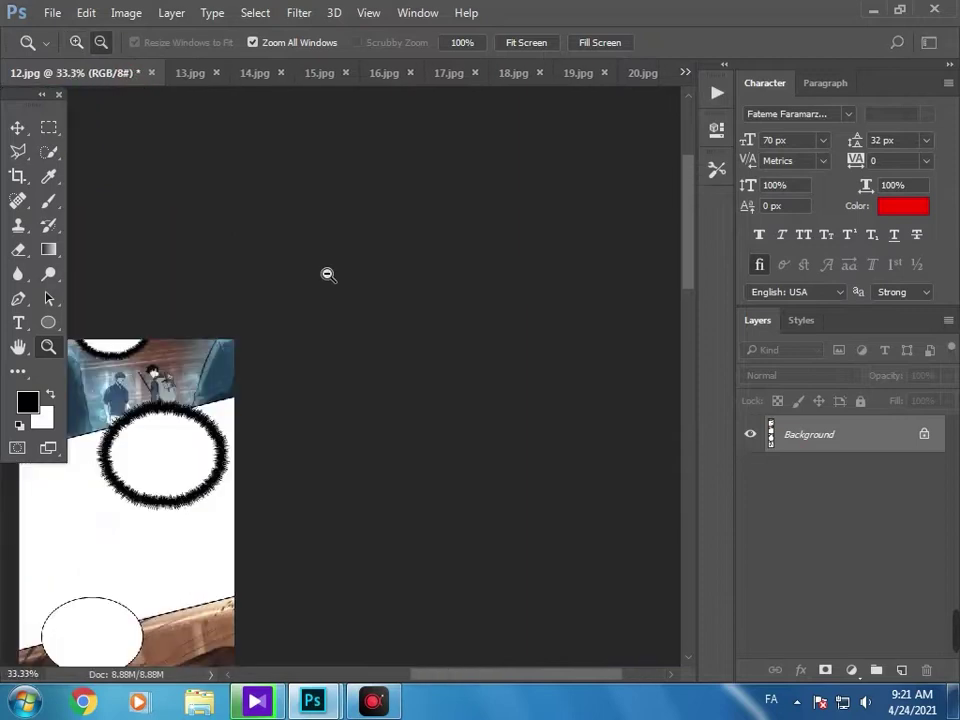
alt+click(327, 275)
alt+click(327, 275)
click(19, 347)
drag(209, 508, 239, 160)
scroll(240, 160, down, 5)
click(48, 346)
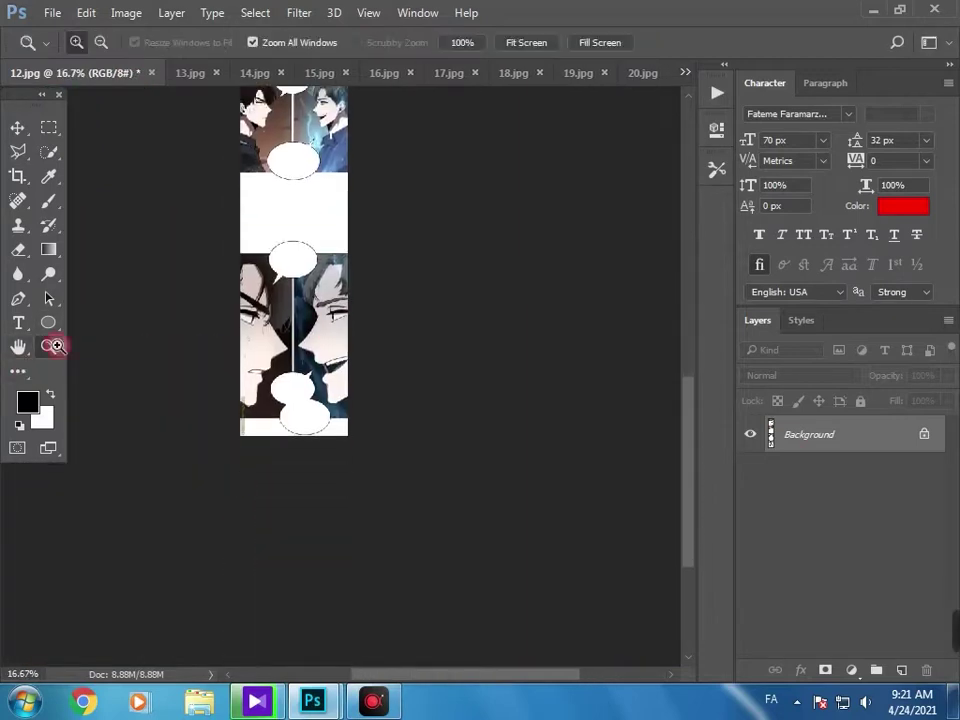
click(251, 365)
click(277, 300)
mouse_move(312, 702)
click(379, 628)
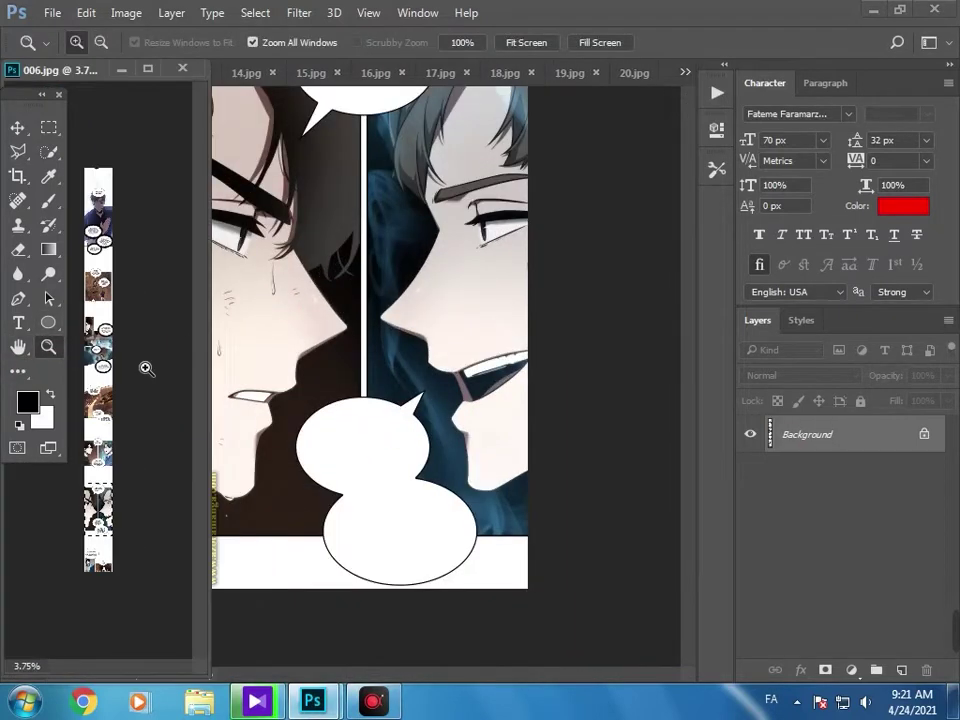
key(v)
key(ctrl+t)
drag(152, 485, 319, 364)
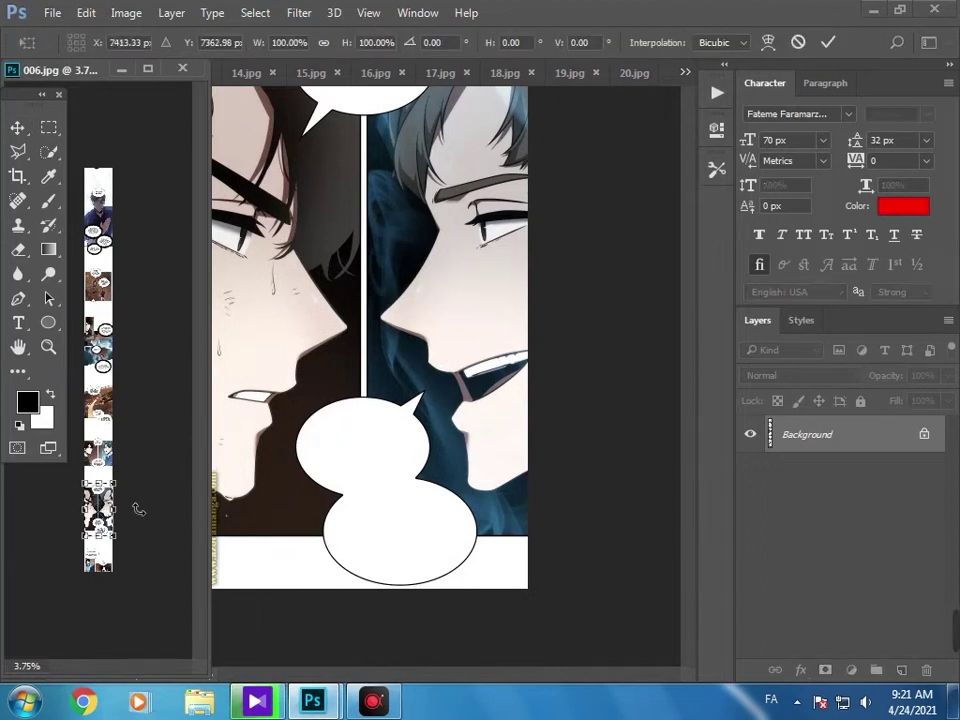
drag(98, 520, 407, 440)
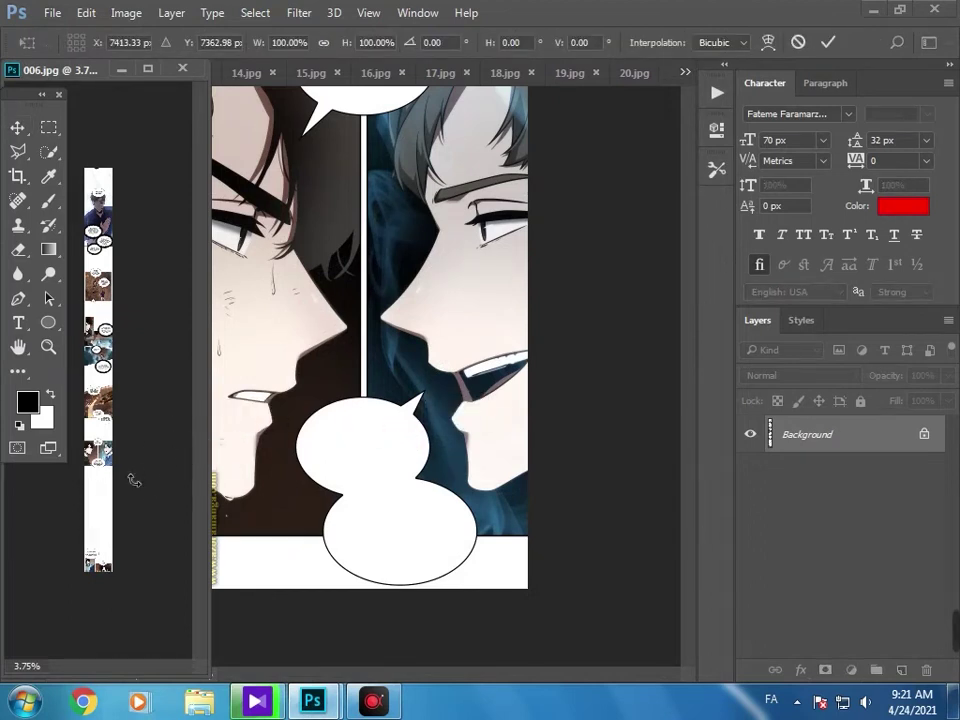
click(47, 129)
click(590, 284)
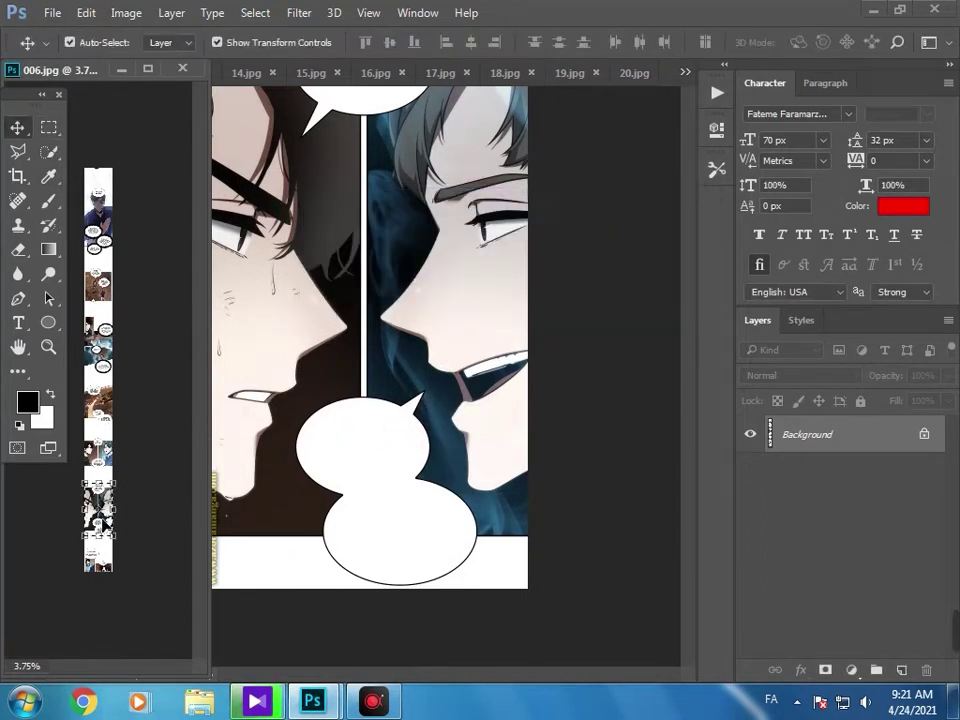
Bring the selected panel from 006.jpg into 12.jpg as a new layer, minimize 006.jpg, and shift the layer over the page's last panel.
drag(100, 527, 315, 414)
click(124, 70)
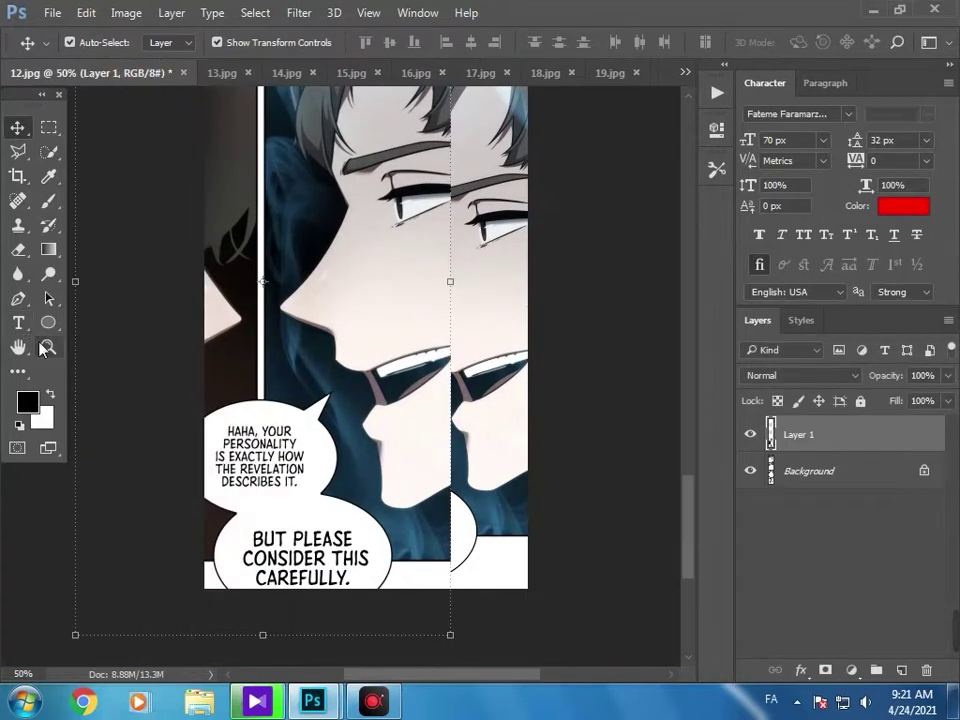
click(47, 346)
alt+click(148, 347)
alt+click(146, 345)
click(18, 347)
drag(421, 332, 145, 347)
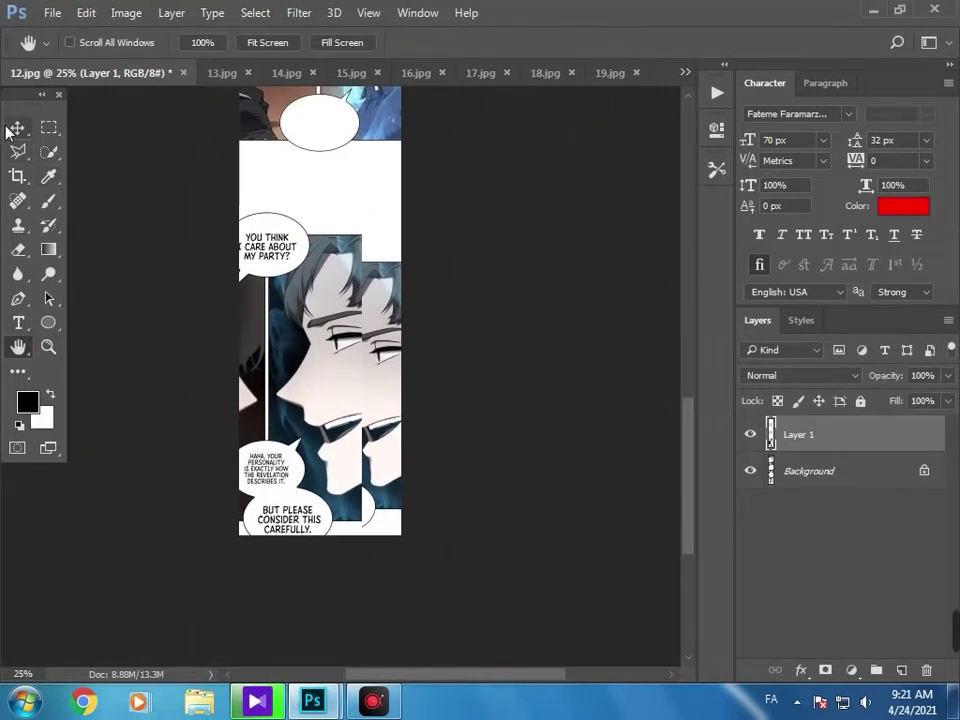
click(15, 128)
drag(273, 313, 325, 313)
Scale the pasted panel to about 87% so it fits the page's width and lower edge, and apply the transformation.
mouse_move(227, 206)
mouse_down()
mouse_move(246, 242)
mouse_move(231, 221)
mouse_move(240, 240)
mouse_move(225, 229)
mouse_up()
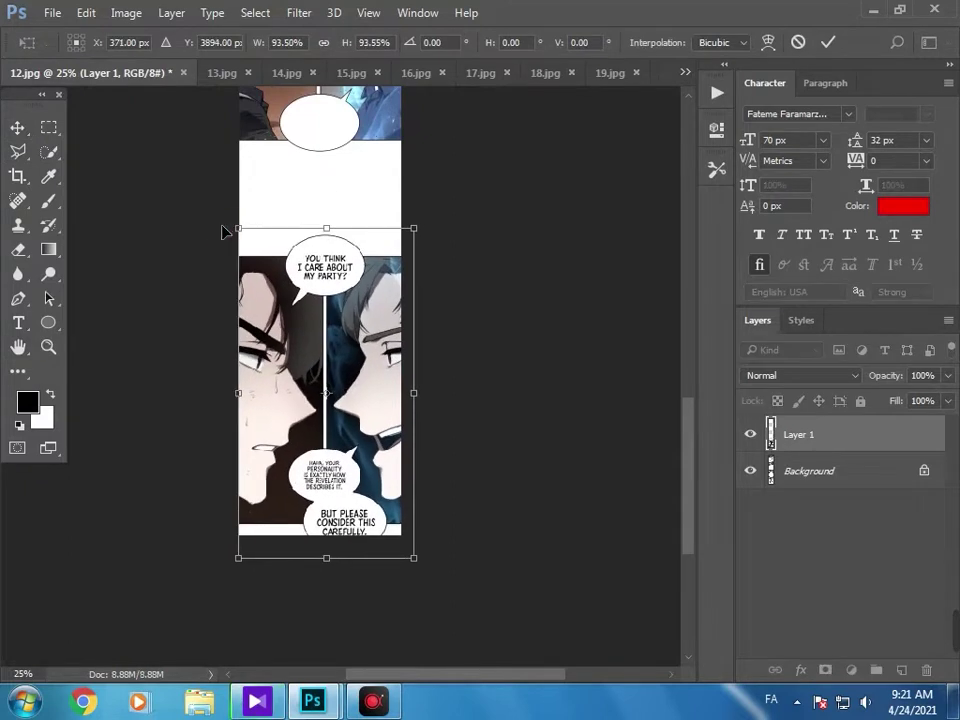
drag(403, 230, 364, 231)
drag(364, 326, 365, 308)
click(44, 350)
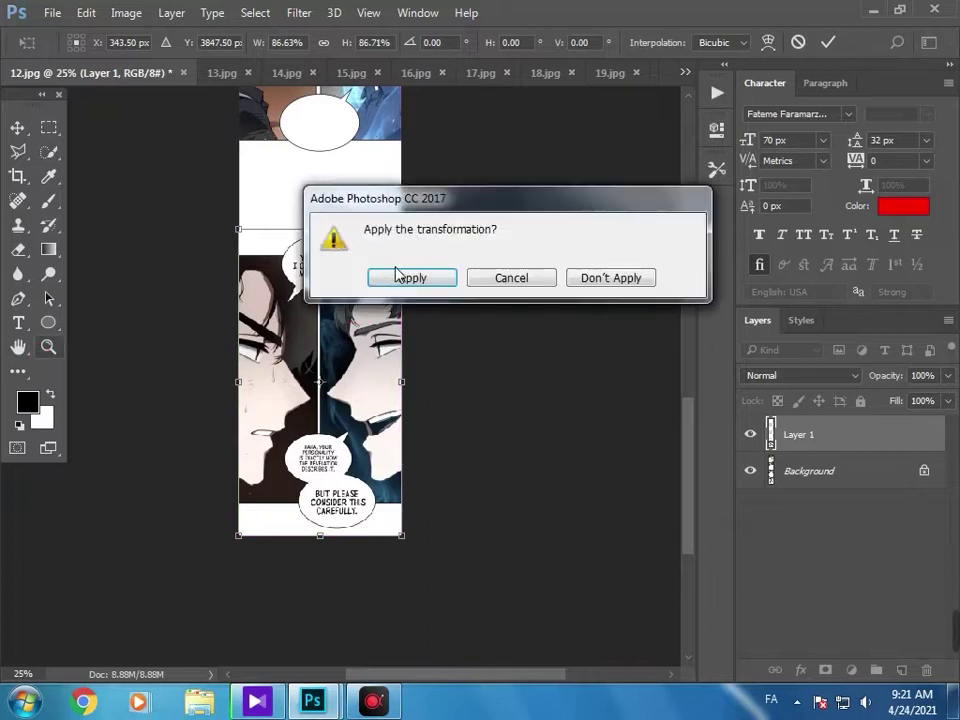
click(409, 278)
Erase "YOU THINK I CARE ABOUT MY PARTY?" from the panel's first bubble by filling marquee selections with the white background color.
click(311, 379)
click(311, 379)
click(49, 127)
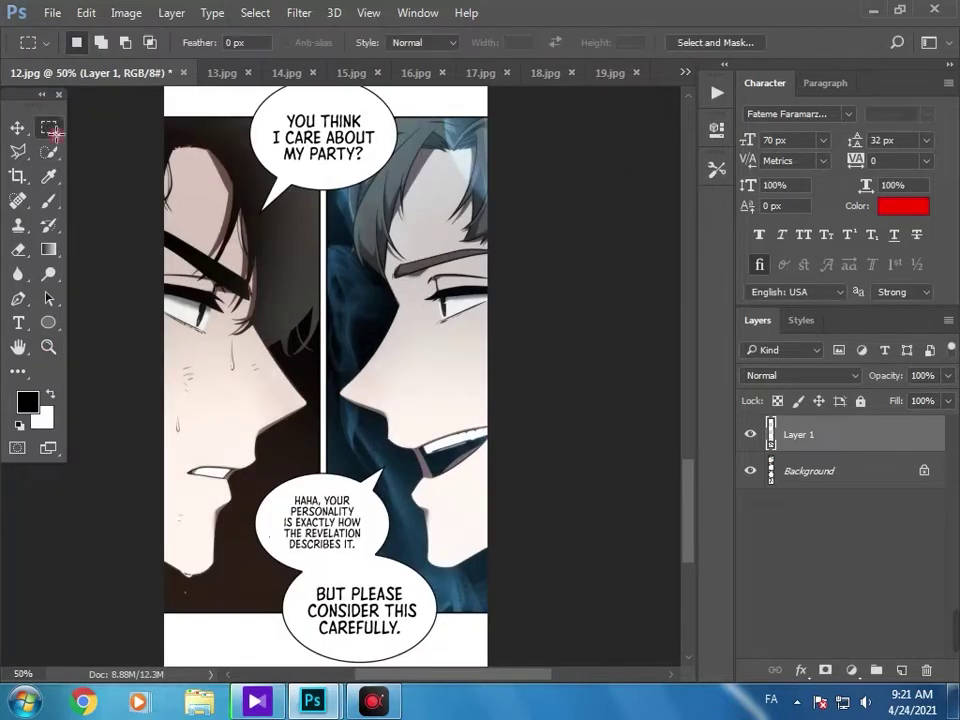
right_click(283, 184)
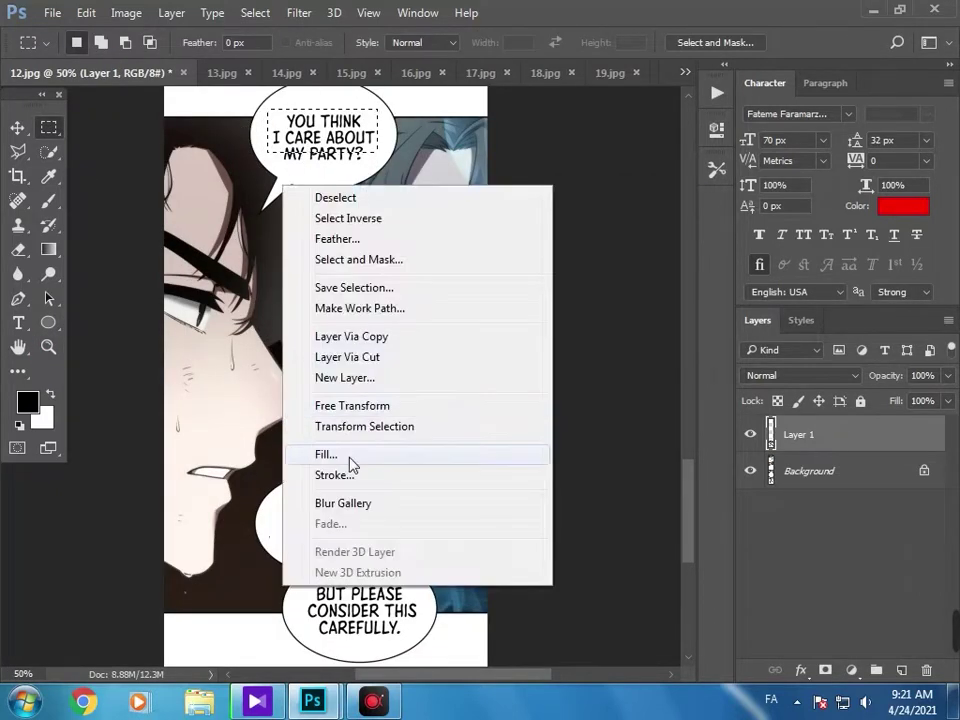
click(349, 463)
key(Return)
key(ctrl+d)
drag(281, 141, 364, 168)
right_click(291, 168)
click(340, 441)
key(Return)
Marquee-select the "HAHA, YOUR PERSONALITY" text in the smaller part of the double bubble and fill it with the background color.
drag(368, 490, 279, 553)
right_click(282, 540)
click(327, 409)
key(Return)
key(ctrl+d)
Fill a marquee selection over the first two lines of the "BUT PLEASE CONSIDER THIS CAREFULLY." bubble with the background color.
drag(419, 620, 305, 584)
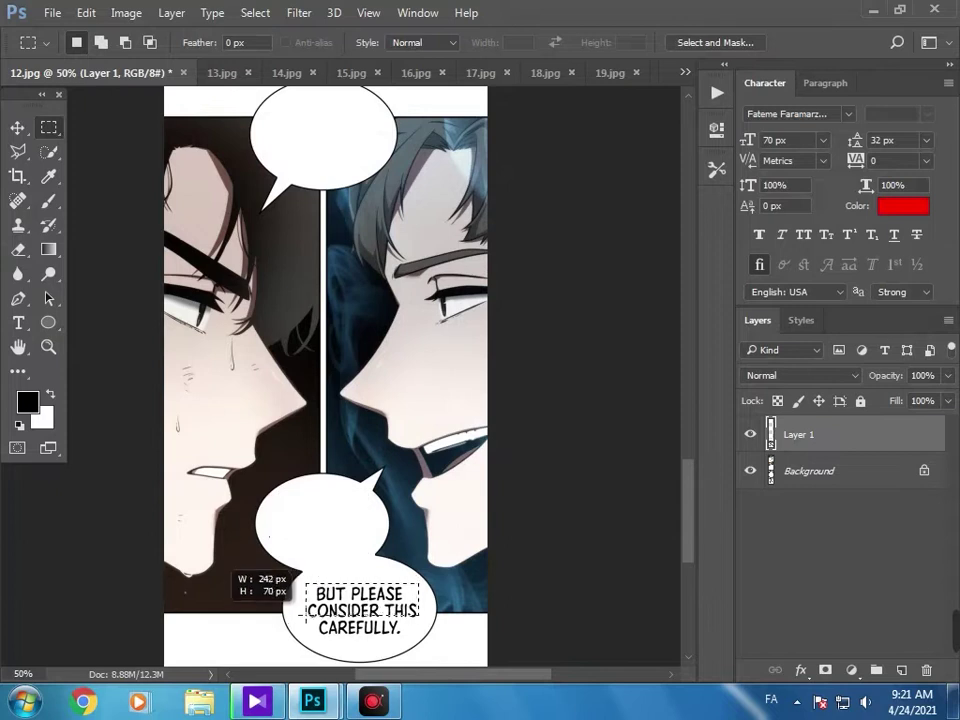
right_click(301, 621)
click(362, 411)
key(Return)
key(ctrl+d)
Clean the leftover speck near the left edge of the double bubble's smaller part with a background color fill.
drag(300, 527, 262, 545)
right_click(269, 520)
click(336, 378)
key(Return)
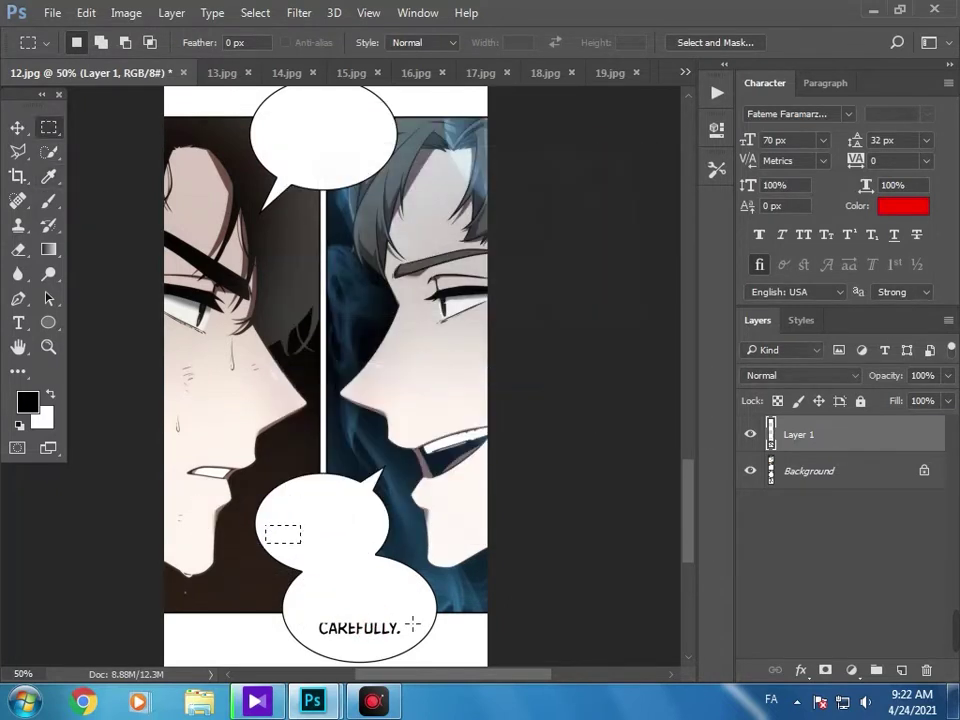
Erase the remaining word "CAREFULLY." from the lowest bubble by filling a marquee selection with the background color.
drag(411, 606, 291, 613)
right_click(345, 572)
click(390, 439)
key(Return)
key(ctrl+d)
right_click(294, 603)
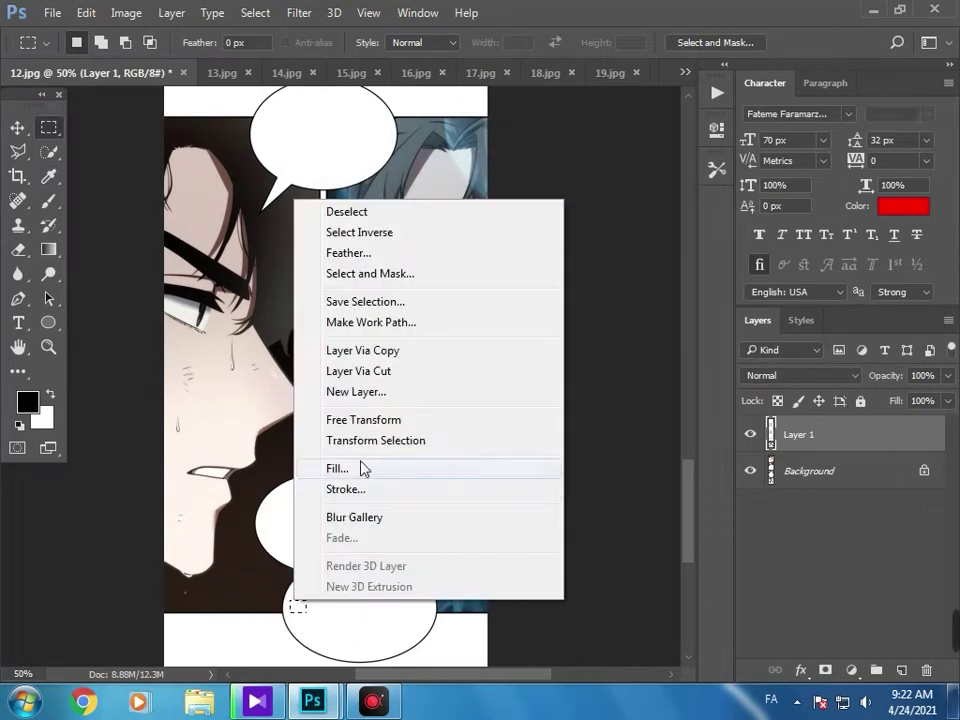
key(Escape)
click(48, 347)
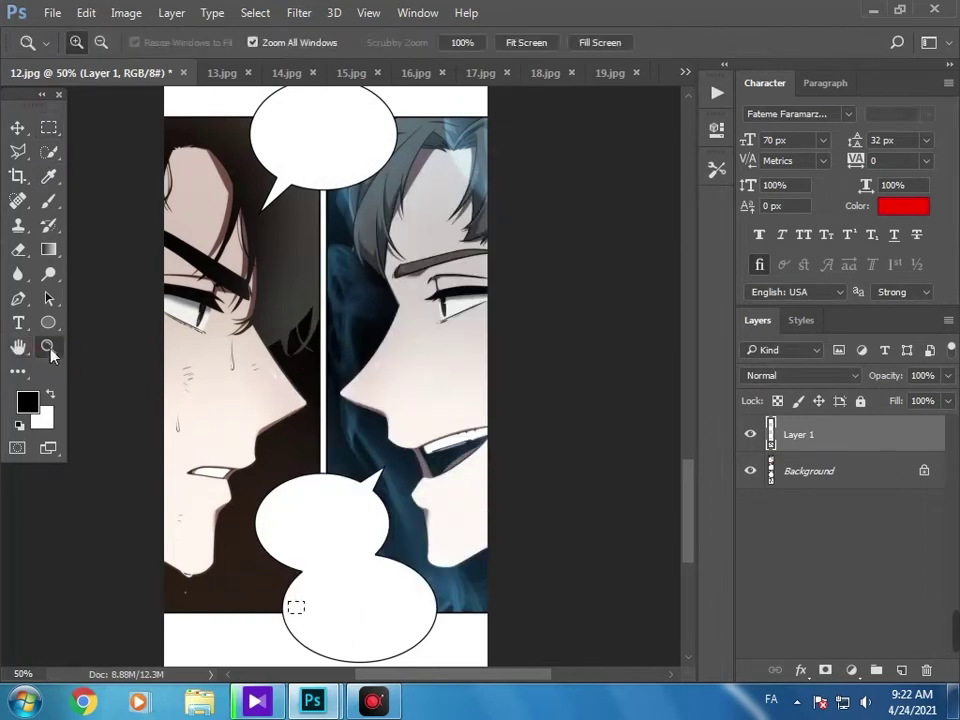
click(302, 571)
click(303, 559)
alt+click(200, 343)
alt+click(200, 342)
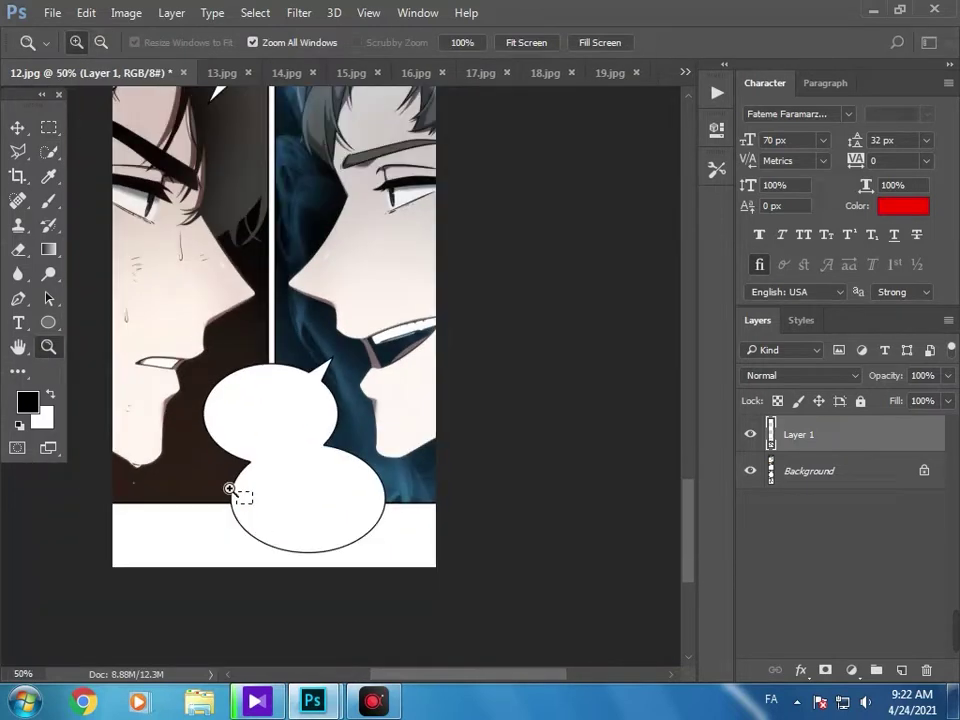
mouse_move(313, 701)
click(501, 519)
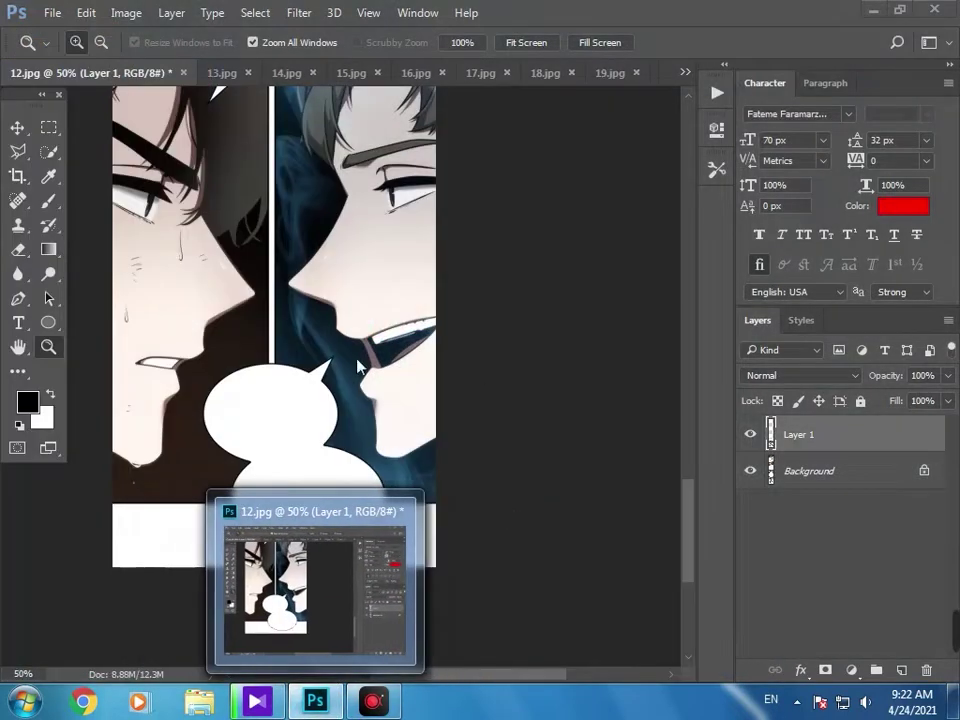
Save the cleaned page as a JPEG copy named 12 in the New folder inside _# 52, accepting the JPEG options.
click(52, 10)
click(98, 214)
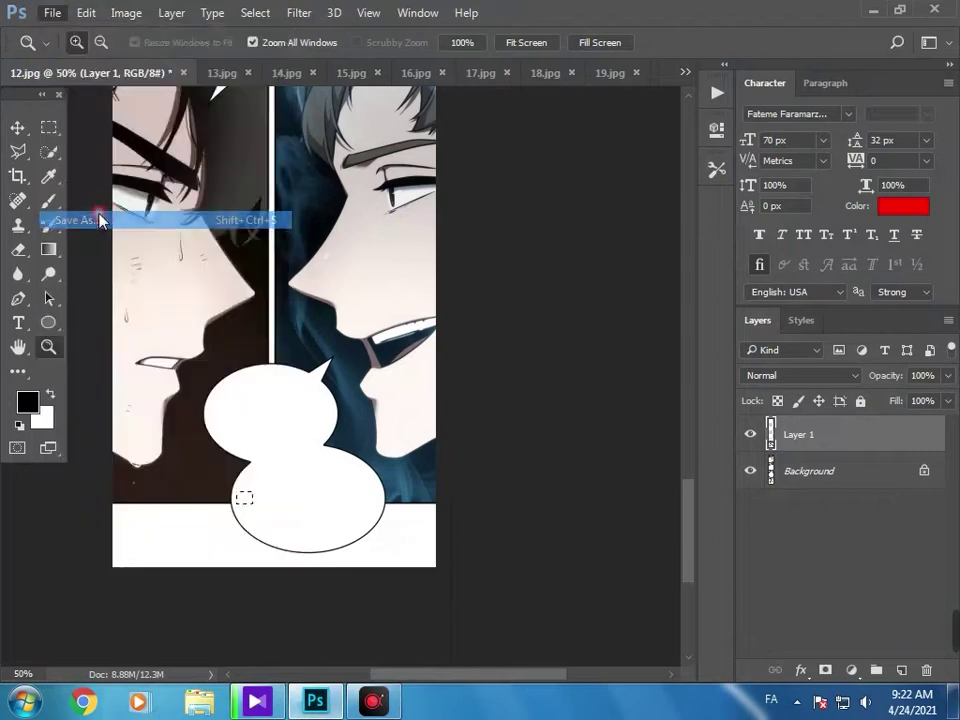
double_click(214, 135)
click(300, 447)
click(289, 260)
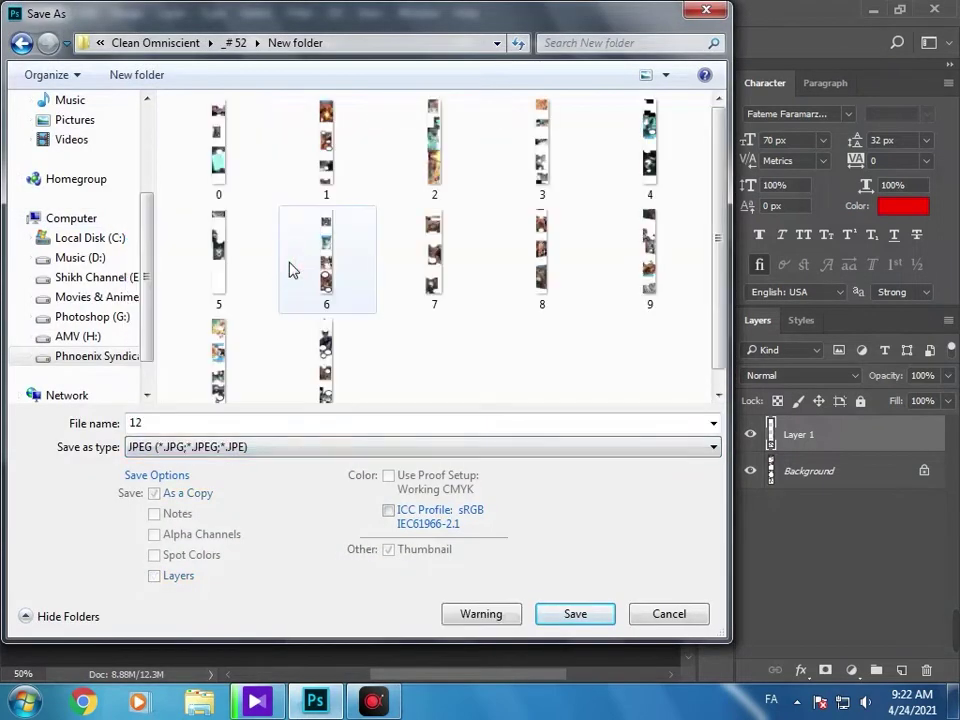
click(575, 614)
click(589, 171)
Switch to 13.jpg and erase the Arabic text in the large first bubble by filling a polygonal lasso selection with the background color.
click(228, 76)
drag(687, 525, 642, 218)
click(19, 346)
drag(288, 336, 50, 281)
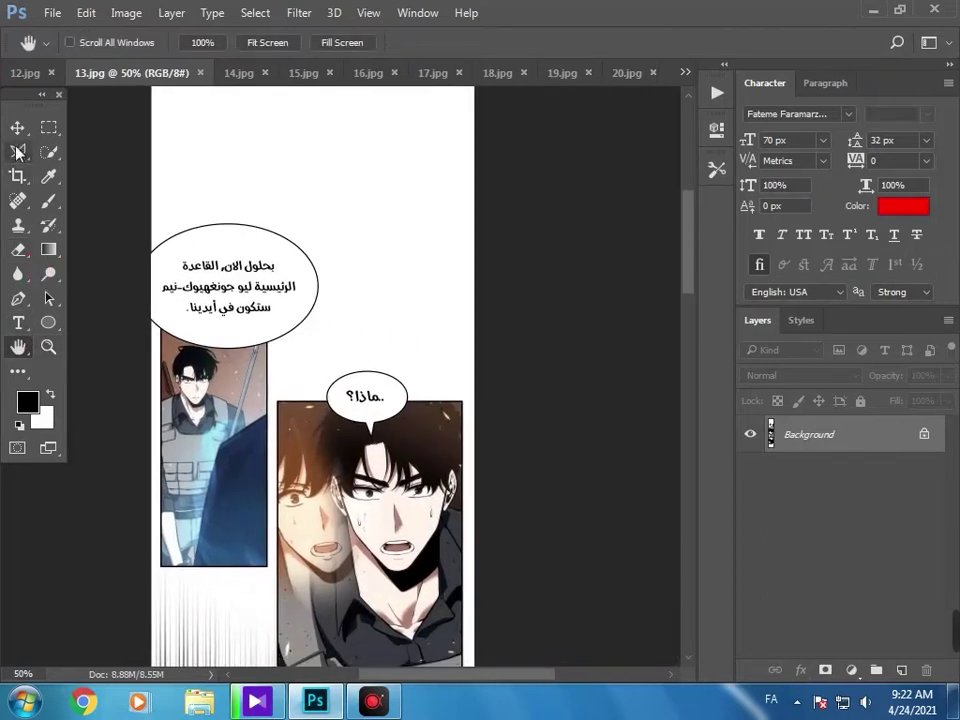
click(18, 152)
click(233, 237)
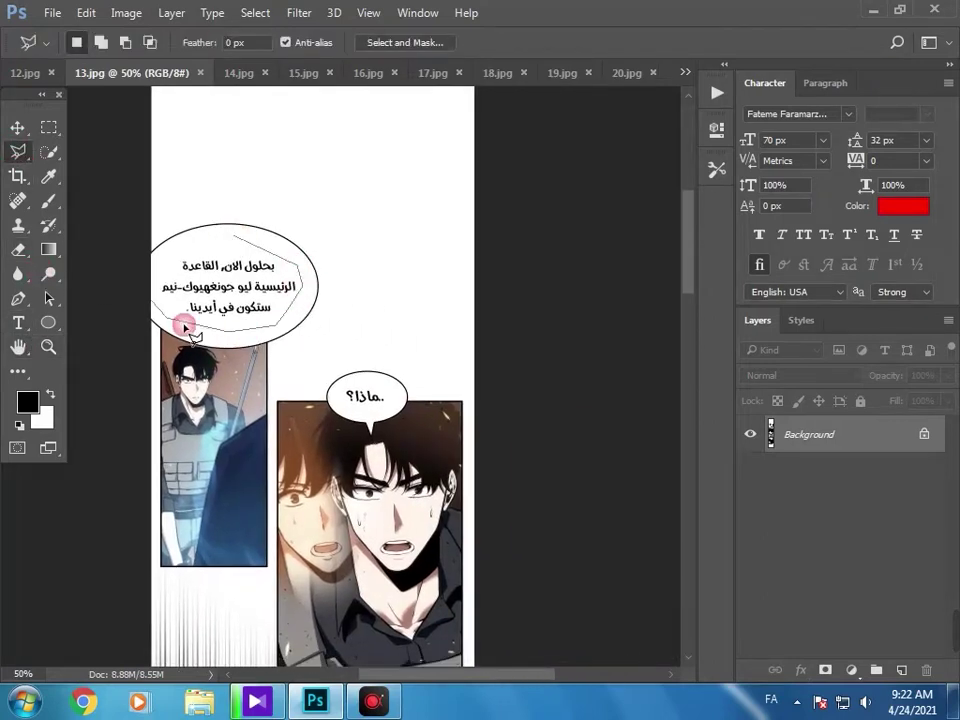
double_click(182, 250)
right_click(195, 264)
click(322, 541)
key(Return)
Lasso the Arabic word in the small bubble above the black-haired man's close-up and fill it with the background color.
click(328, 397)
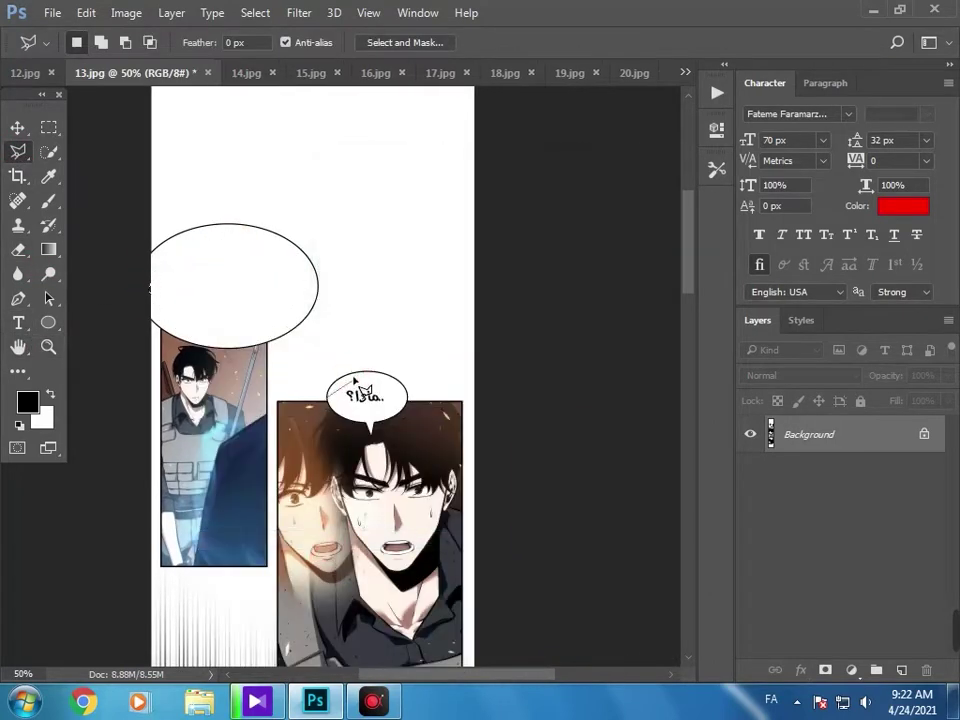
right_click(396, 405)
click(450, 549)
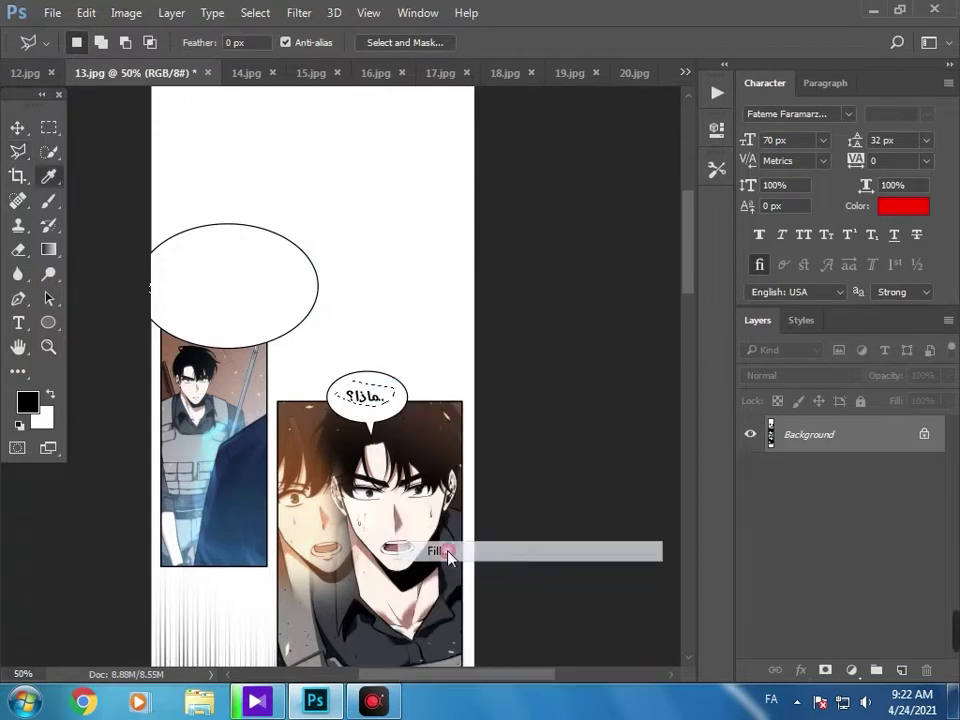
key(Return)
Outline the Arabic text in both parts of the double bubble above the group scene and fill it with the background color.
drag(686, 246, 670, 380)
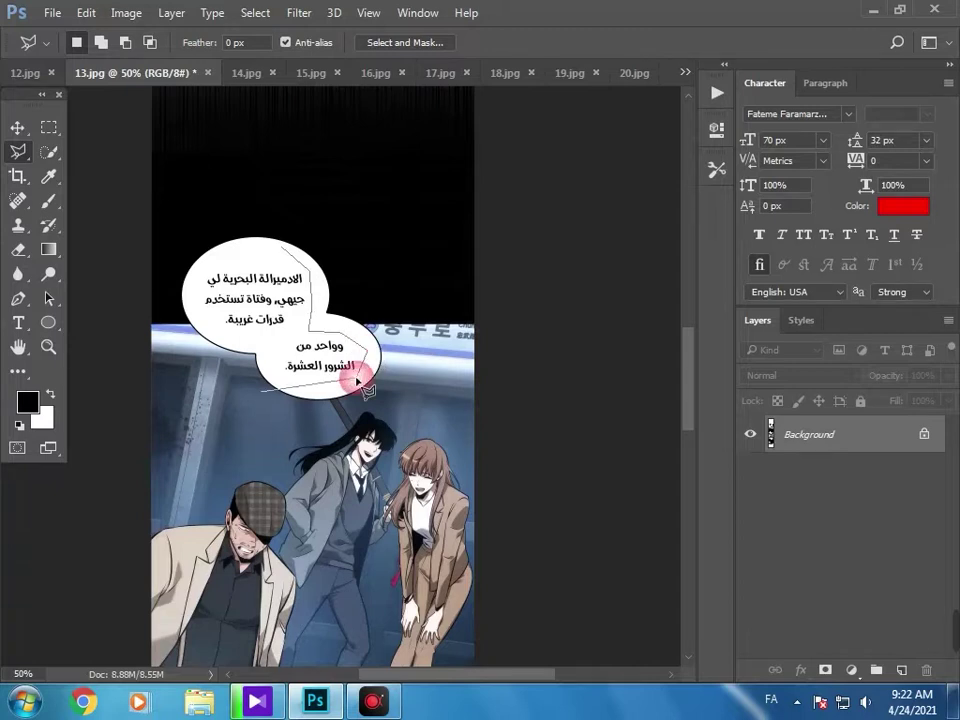
click(210, 328)
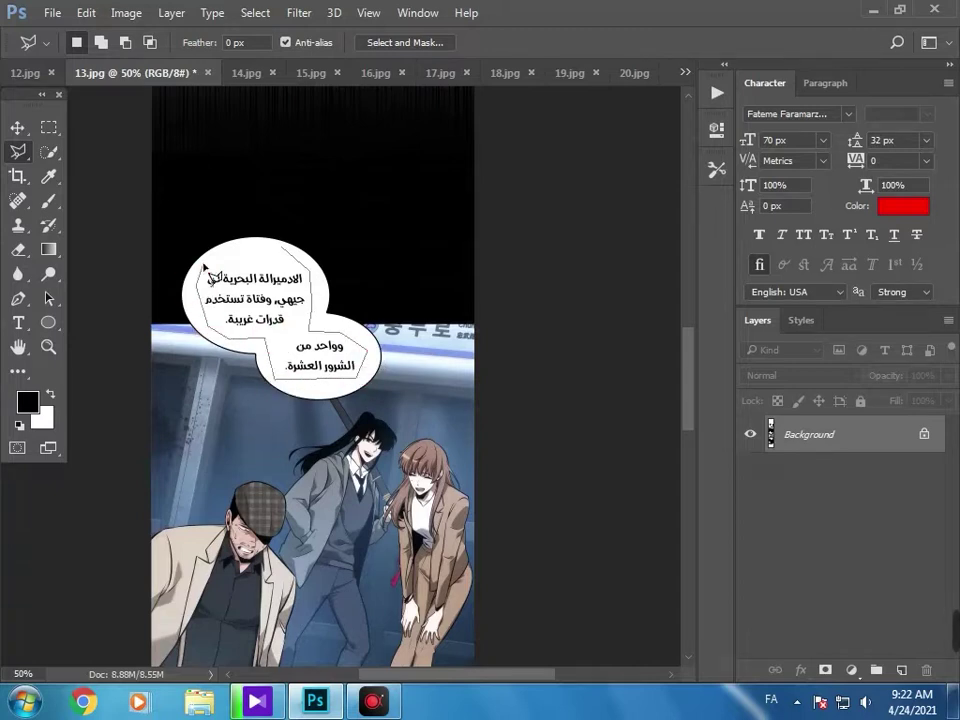
click(213, 276)
right_click(225, 280)
click(240, 551)
key(Return)
Erase the four Arabic lines from the round bubble beneath the lying man using a lasso selection and background fill.
drag(680, 399, 670, 504)
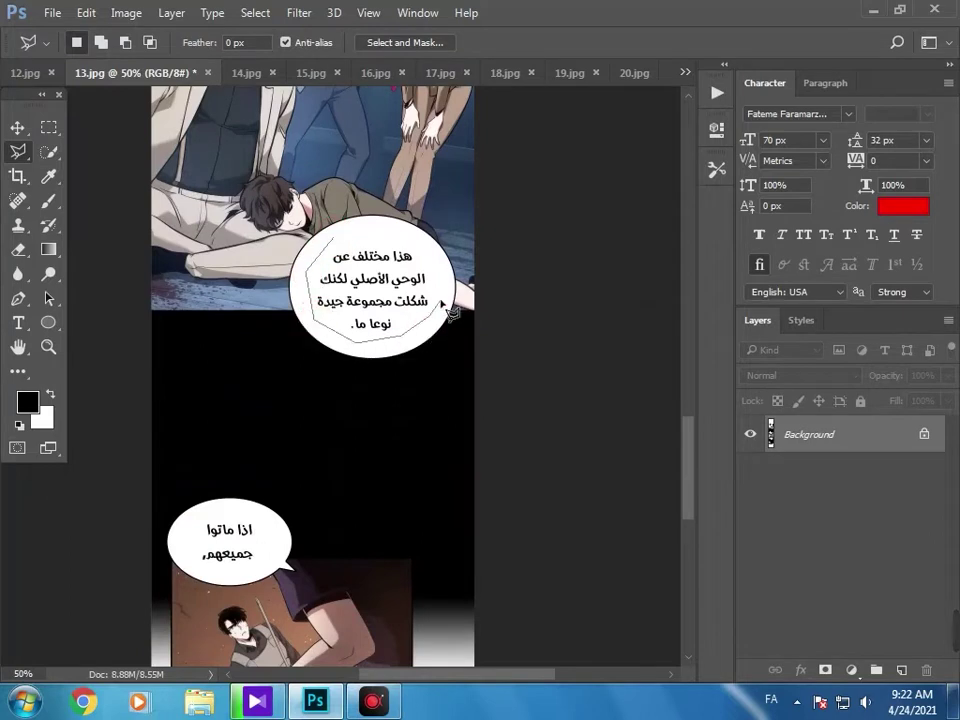
right_click(420, 272)
click(435, 542)
key(Return)
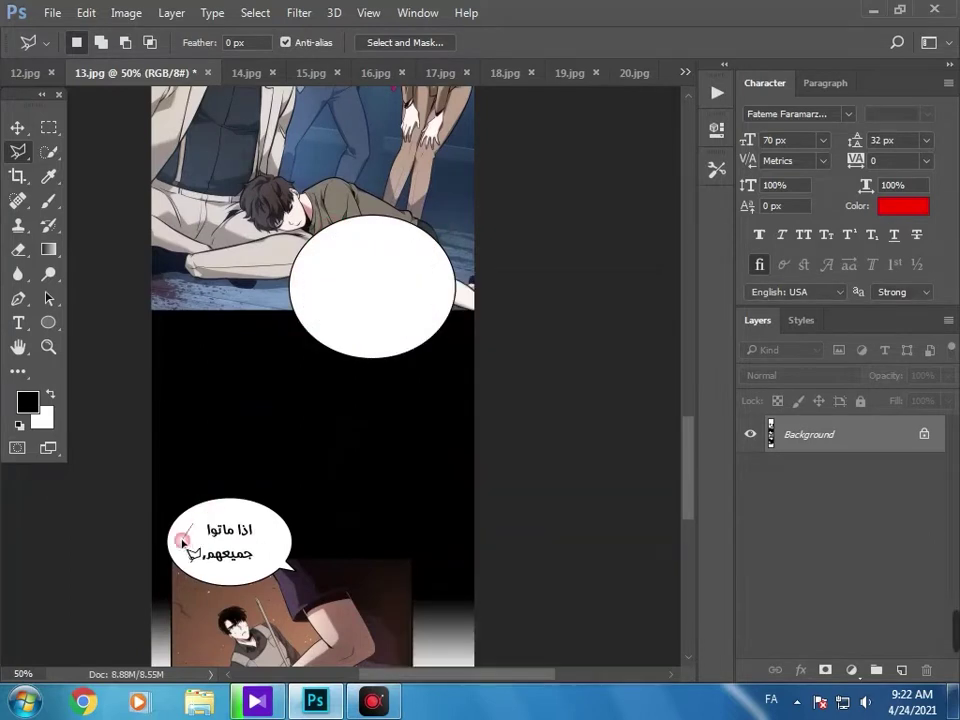
Lasso the two Arabic lines in the bubble above the brown arm panel and fill them with the background color.
click(283, 535)
right_click(283, 535)
click(377, 380)
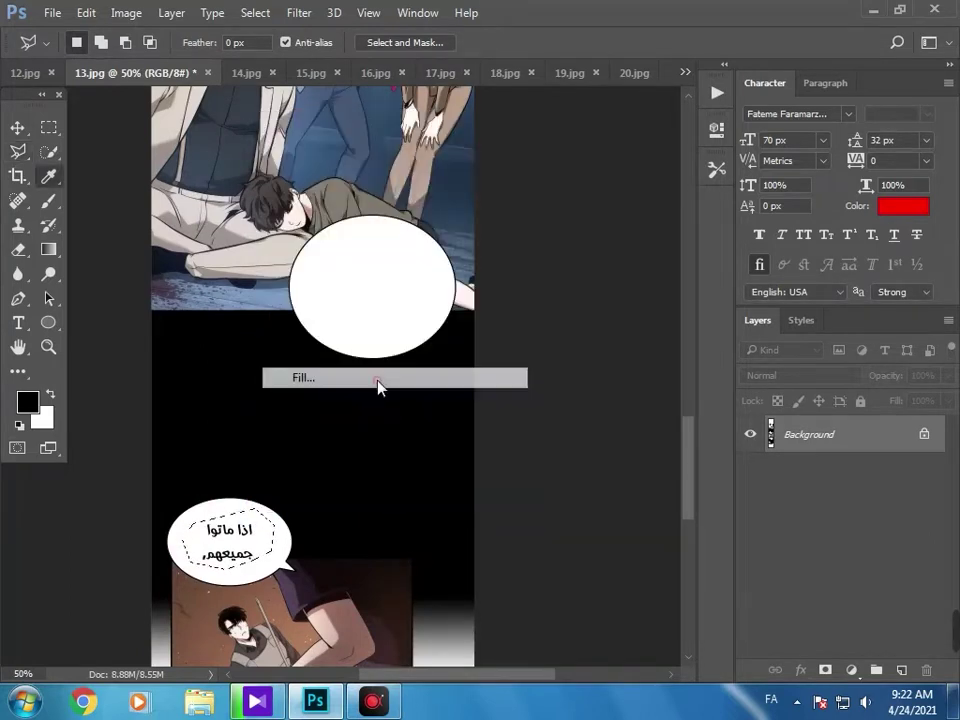
key(Return)
Erase the Arabic text from the bubble at the lower edge of the brown arm panel with a lasso selection and background fill.
drag(680, 431, 680, 545)
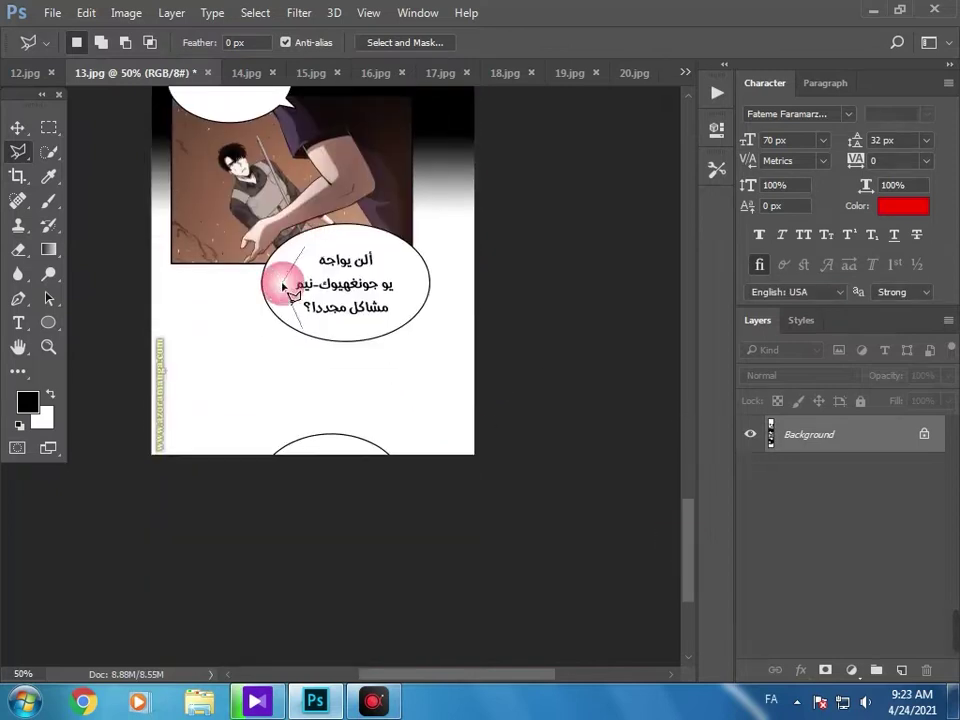
click(381, 242)
right_click(413, 273)
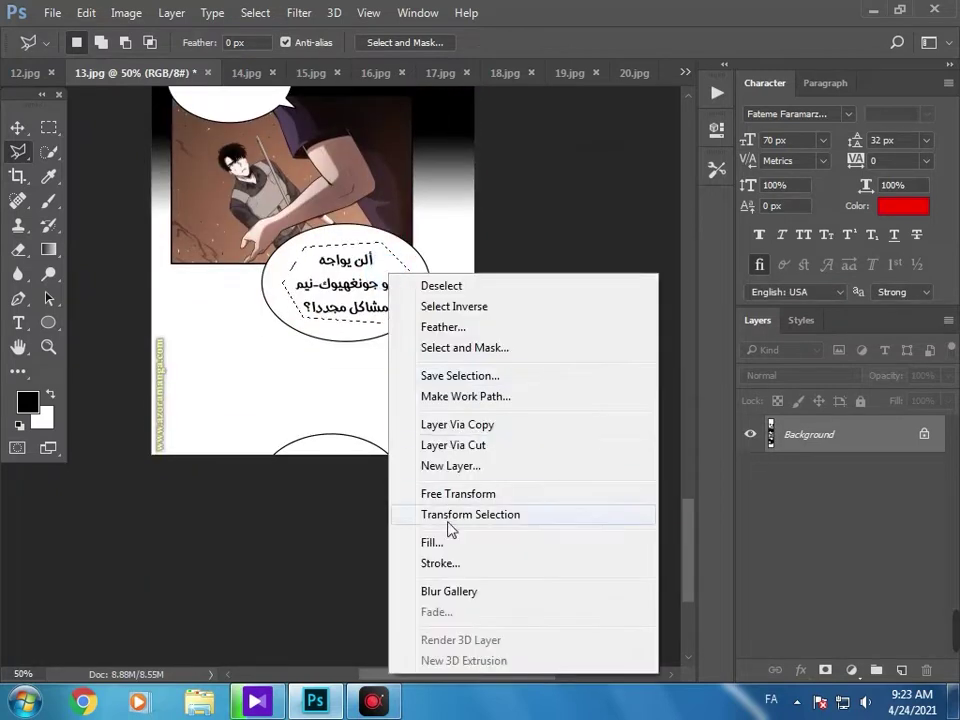
click(435, 542)
key(Return)
Marquee-select the vertical website watermark in the lower white area of 13.jpg and fill it with the background color.
click(44, 128)
drag(148, 420, 152, 463)
right_click(141, 425)
right_click(253, 333)
click(298, 551)
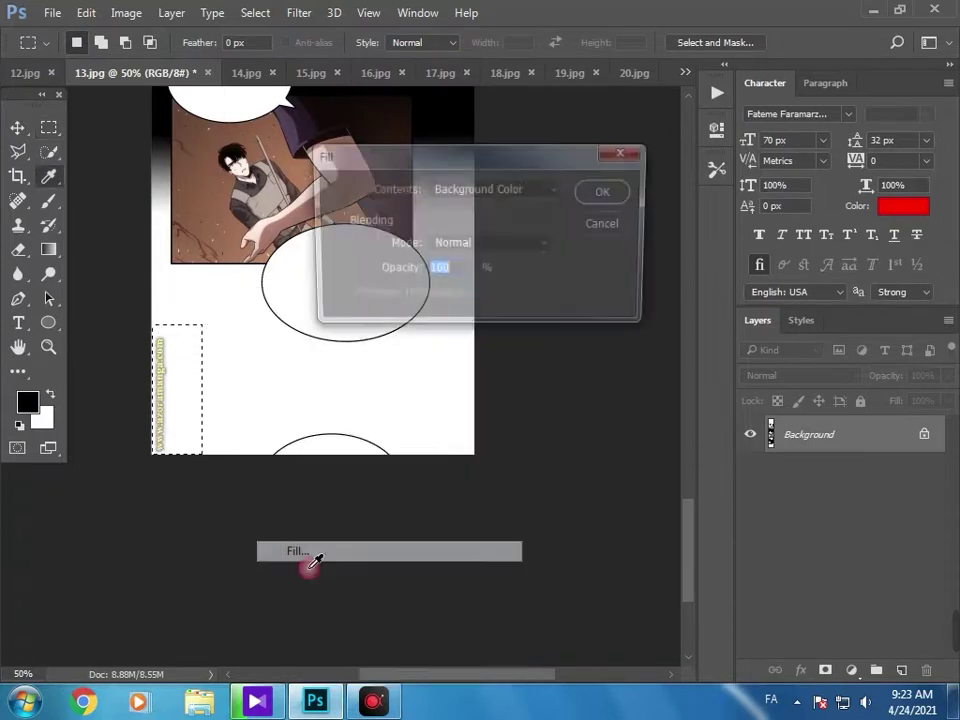
key(Return)
Save the cleaned page as a JPEG named 13 in the New folder inside _# 52, accepting the JPEG options.
click(48, 346)
alt+click(199, 314)
click(18, 12)
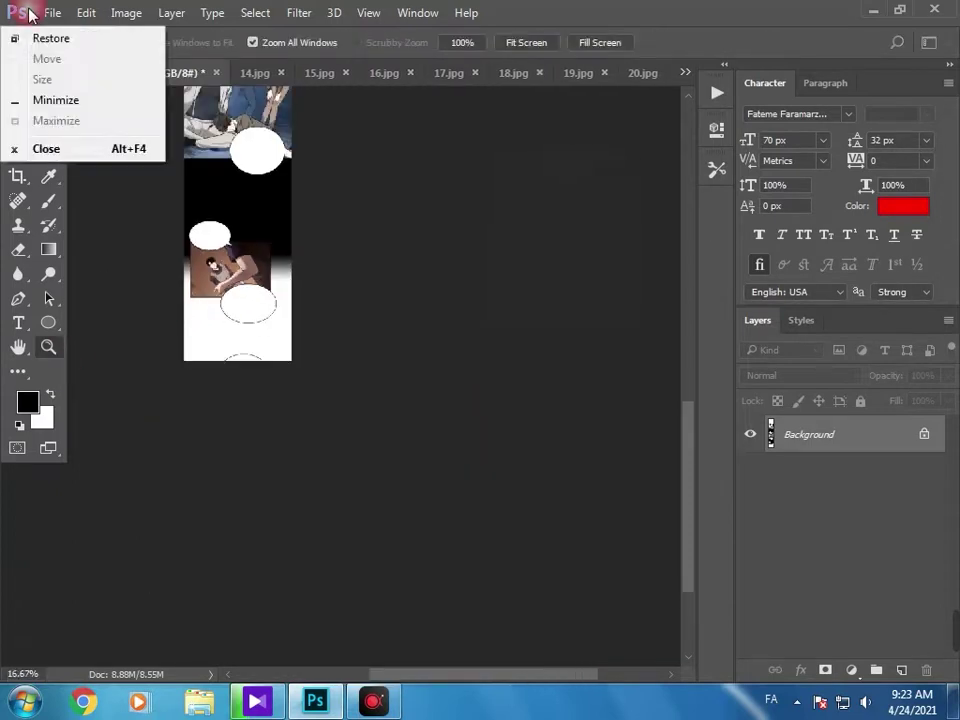
click(51, 12)
click(64, 219)
double_click(232, 165)
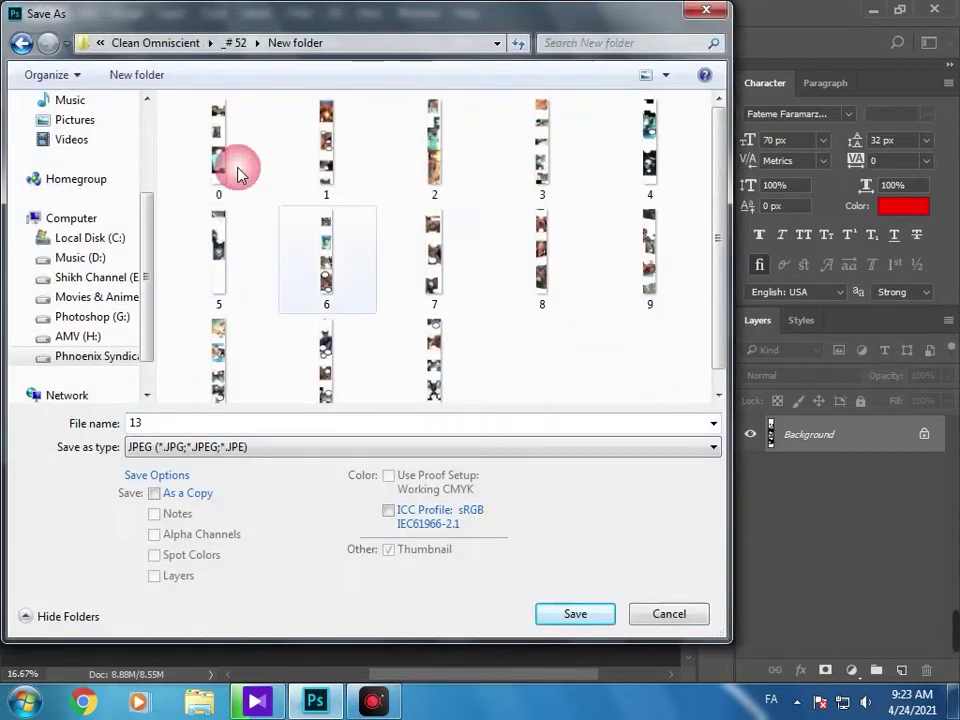
click(575, 613)
click(583, 171)
Switch to 14.jpg and bring its first panel into close view.
click(247, 73)
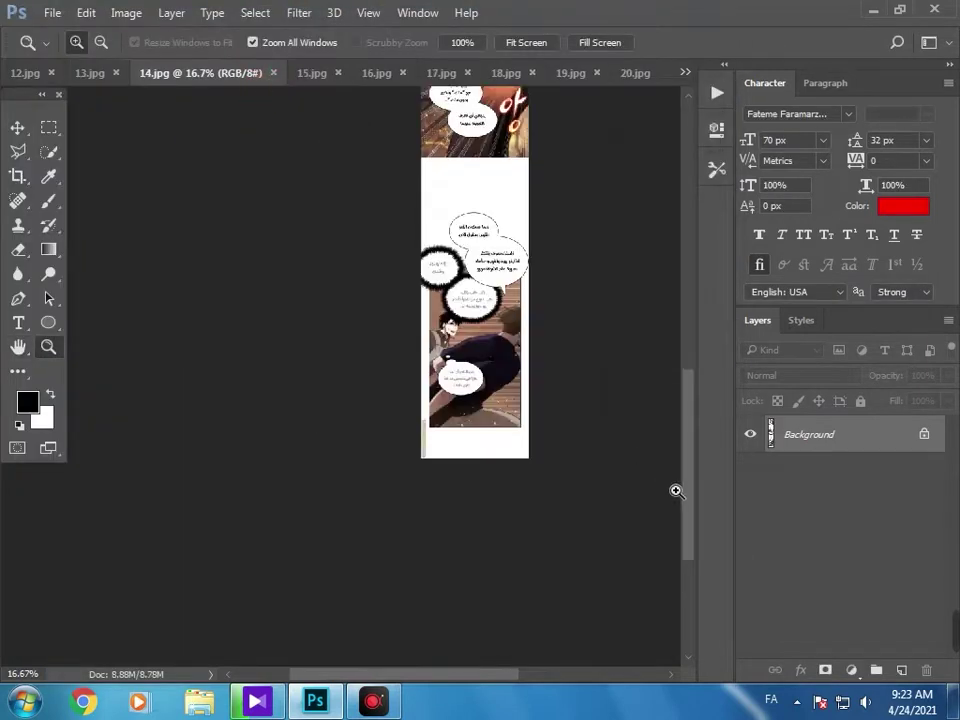
scroll(664, 285, up, 5)
click(497, 195)
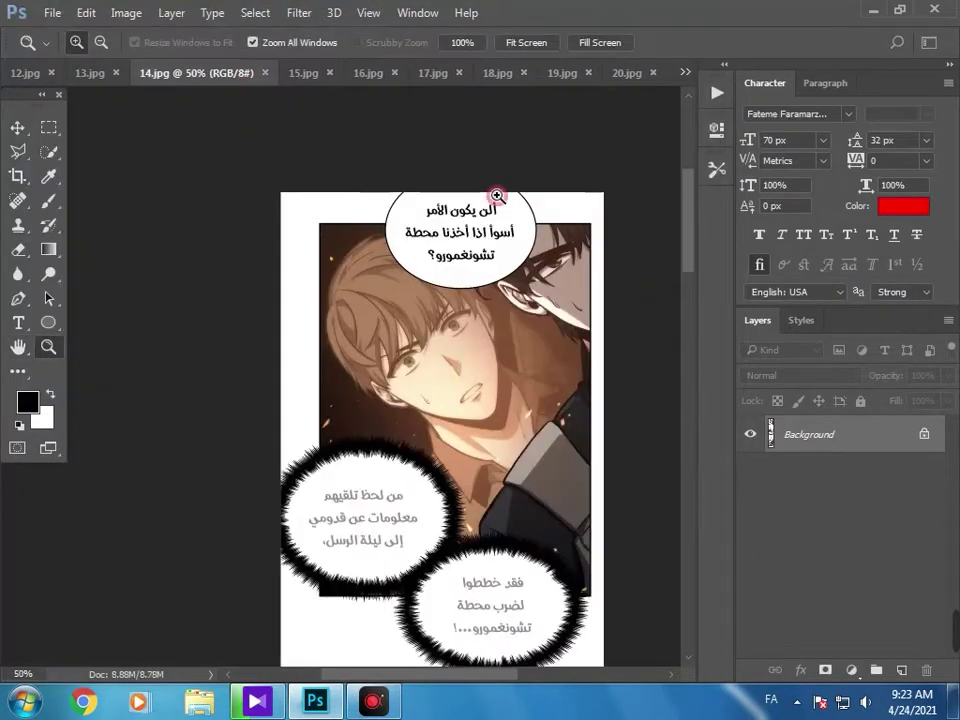
click(47, 130)
drag(519, 193, 403, 243)
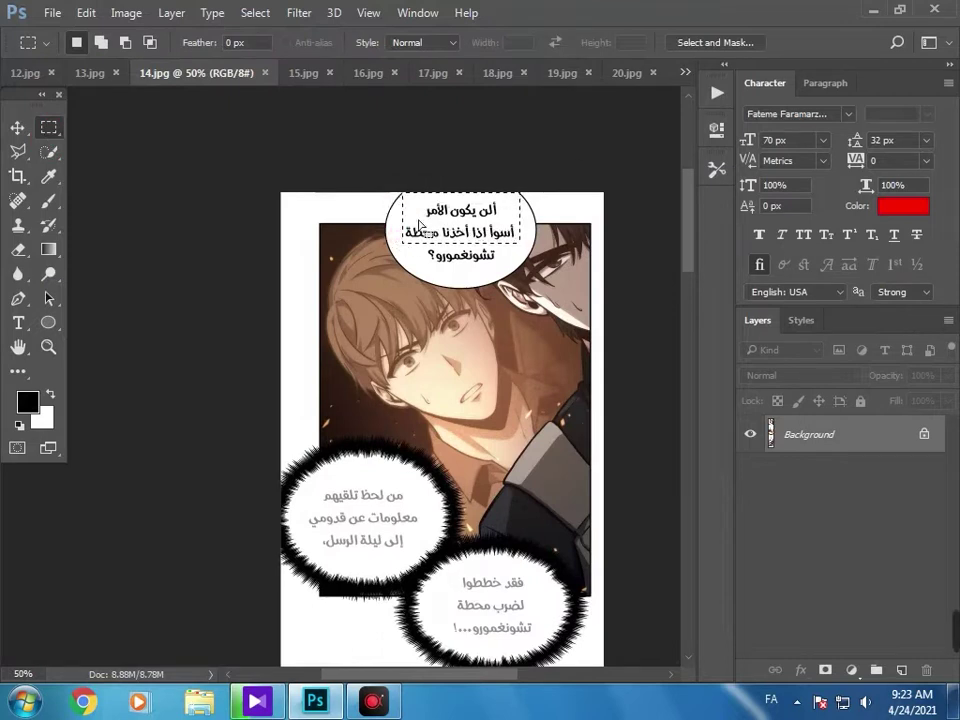
key(ctrl+d)
Erase the Arabic text from the bubble at the top of the first panel with polygonal lasso selections filled with the background color.
key(l)
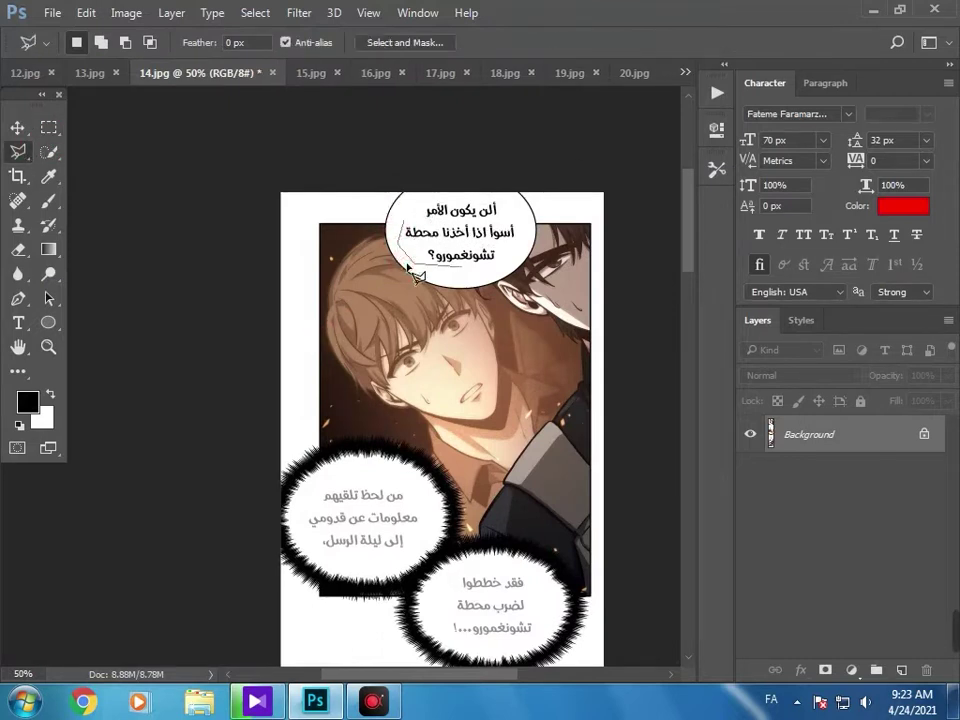
double_click(502, 197)
right_click(499, 197)
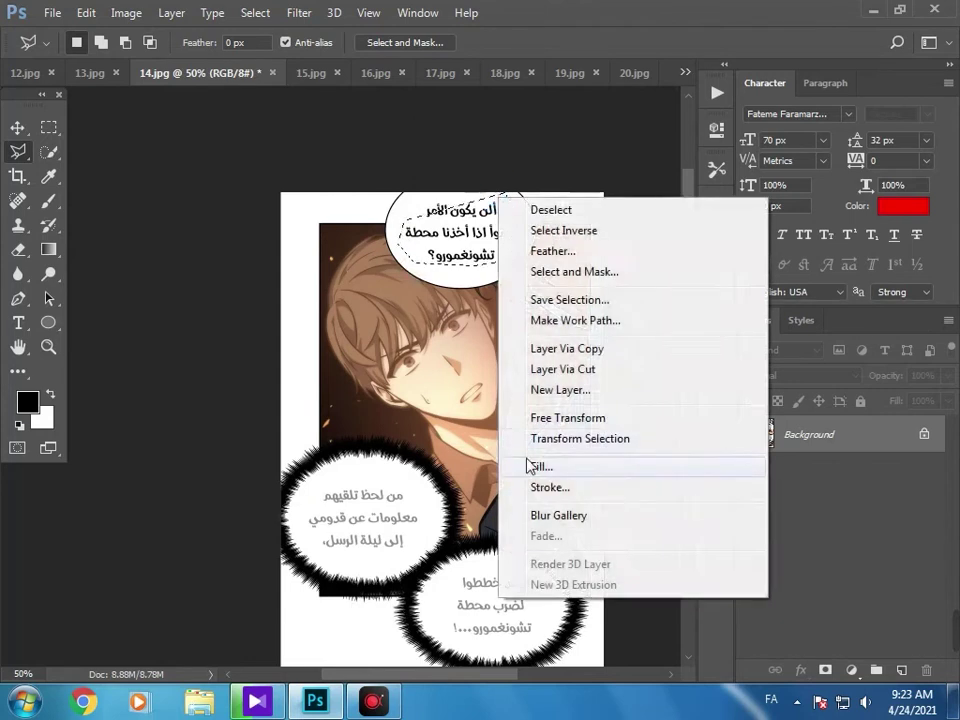
click(530, 466)
key(Return)
key(ctrl+d)
click(410, 190)
right_click(515, 200)
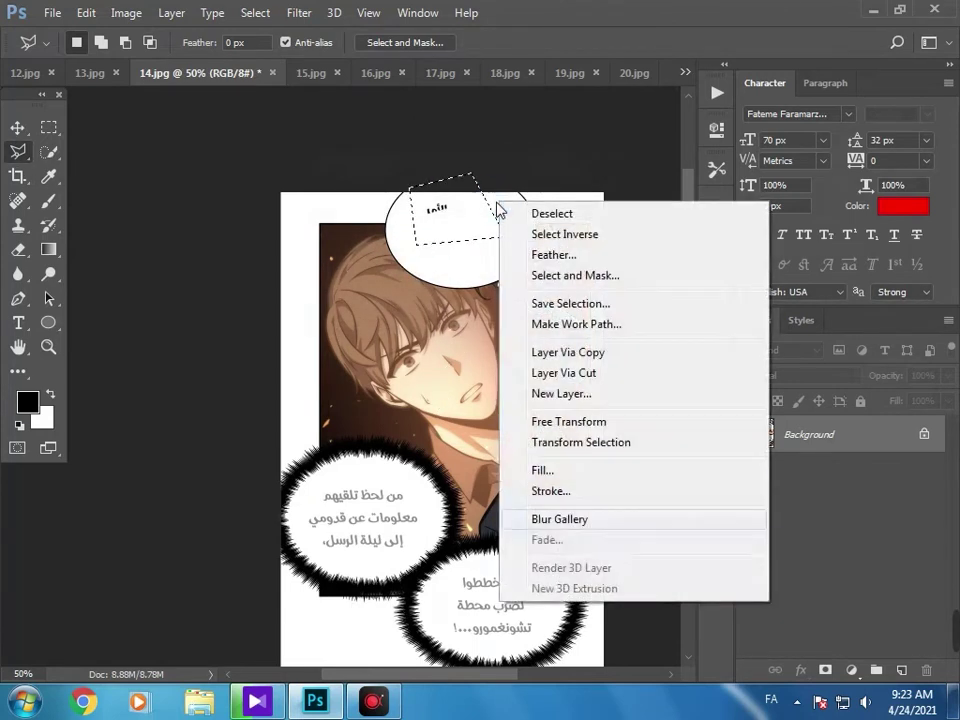
click(540, 467)
key(Return)
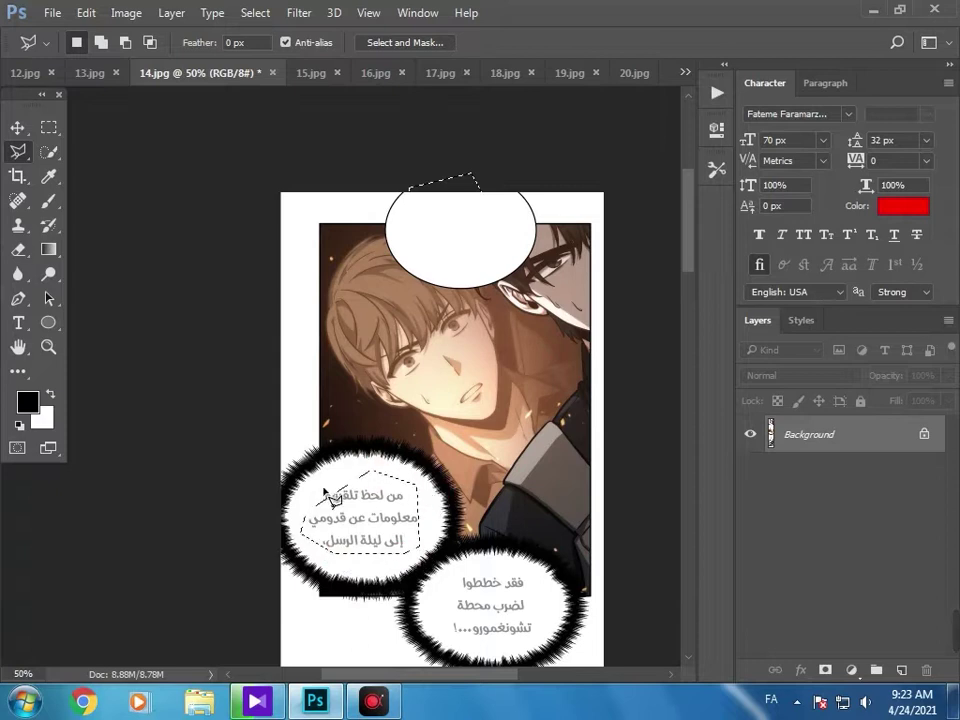
Fill the lassoed Arabic text in the spiky bubble at the first panel's lower-left corner, including the leftover fragment, with the background color.
right_click(326, 490)
click(365, 357)
key(Return)
right_click(392, 497)
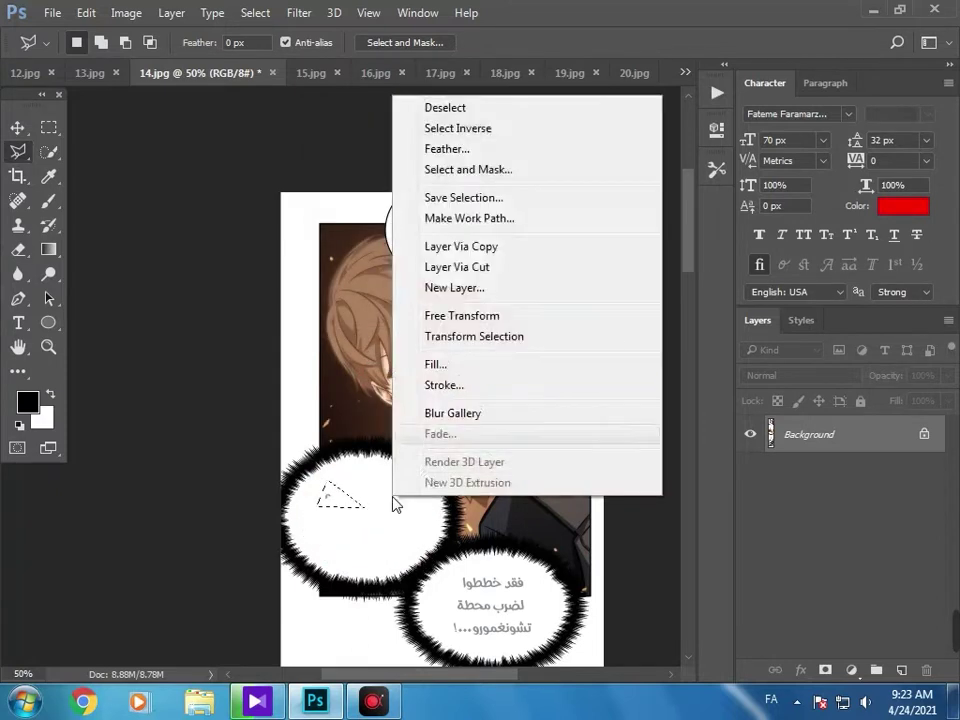
click(447, 364)
key(Return)
Erase the Arabic text from the spiky bubble at the first panel's lower-right corner with a lasso selection and background fill.
click(448, 577)
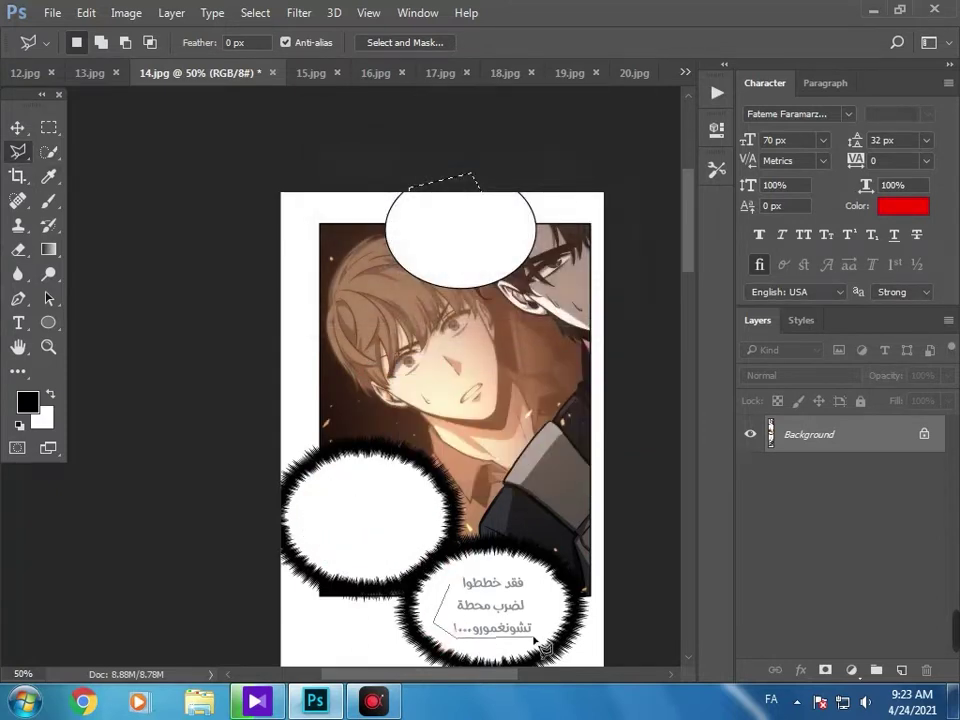
double_click(533, 567)
right_click(506, 593)
click(540, 460)
key(Return)
click(445, 598)
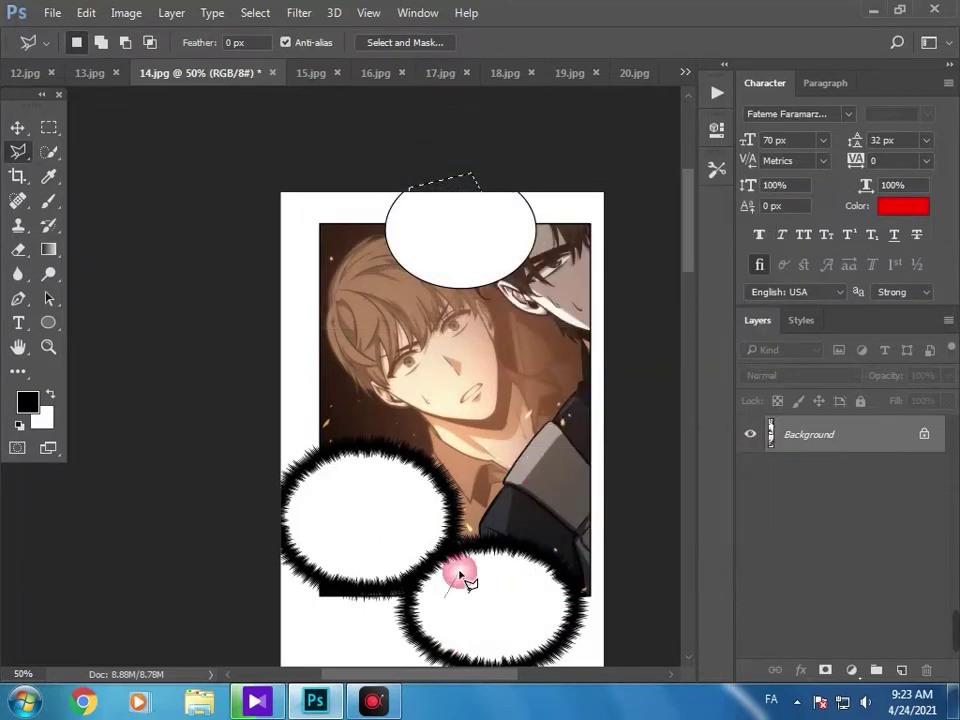
right_click(502, 540)
click(531, 404)
key(Return)
Erase the Arabic text from the oval bubble above the two running figures with a lasso selection and background fill.
click(18, 347)
drag(330, 531, 272, 150)
mouse_move(361, 617)
mouse_down()
mouse_move(345, 462)
mouse_move(288, 365)
mouse_up()
key(l)
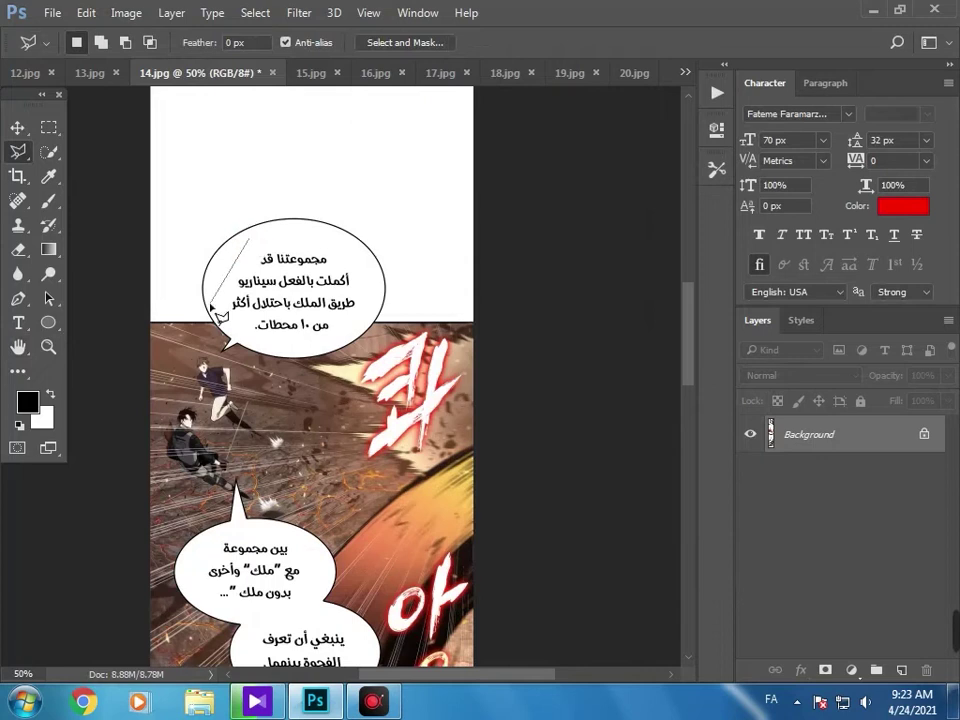
right_click(345, 274)
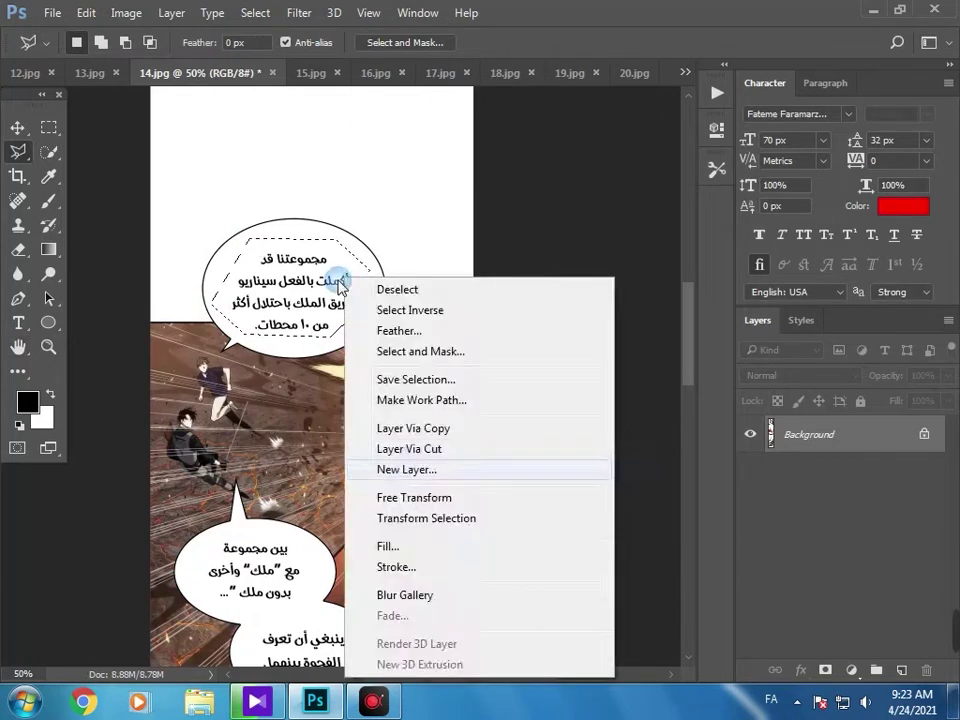
click(381, 546)
key(Return)
Lasso the Arabic text across the joined double bubble below the running figures and fill it with the background color.
click(208, 548)
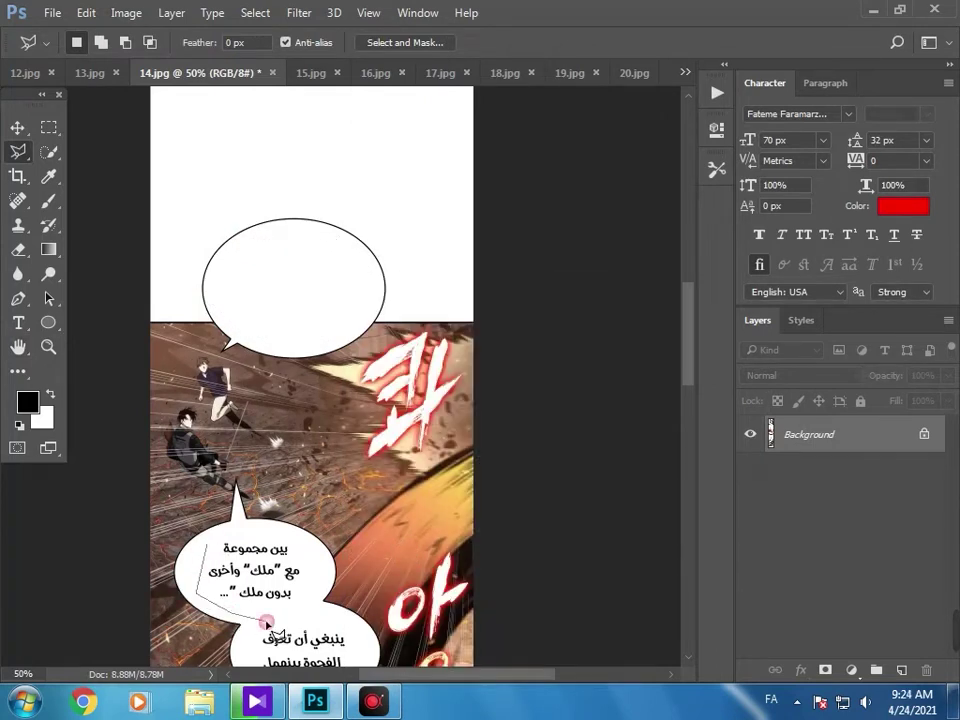
click(266, 622)
scroll(264, 630, down, 2)
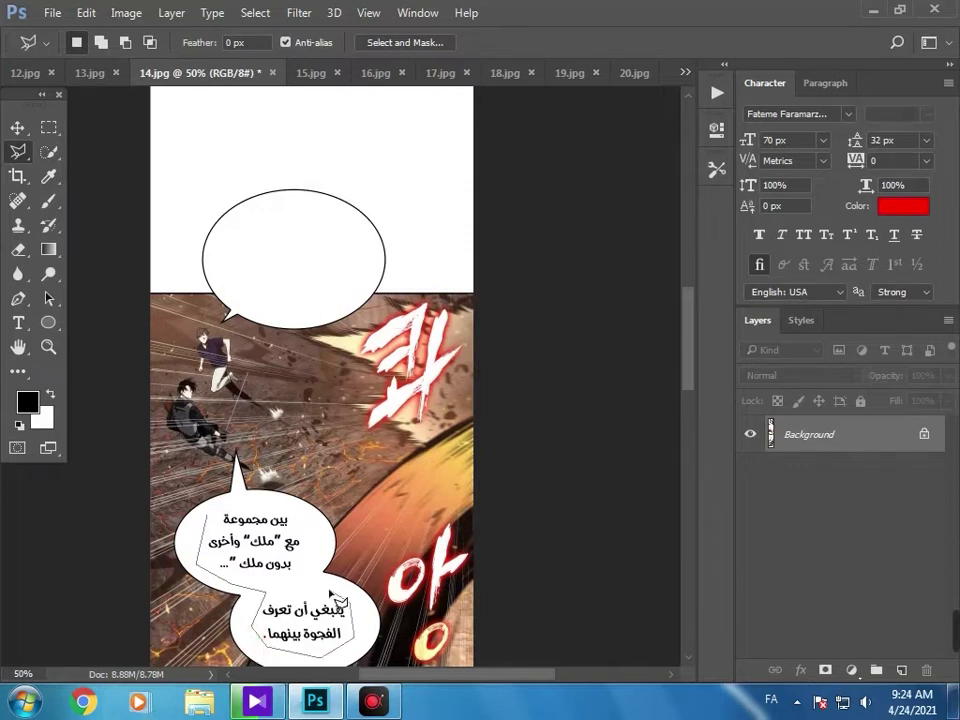
click(333, 405)
key(Return)
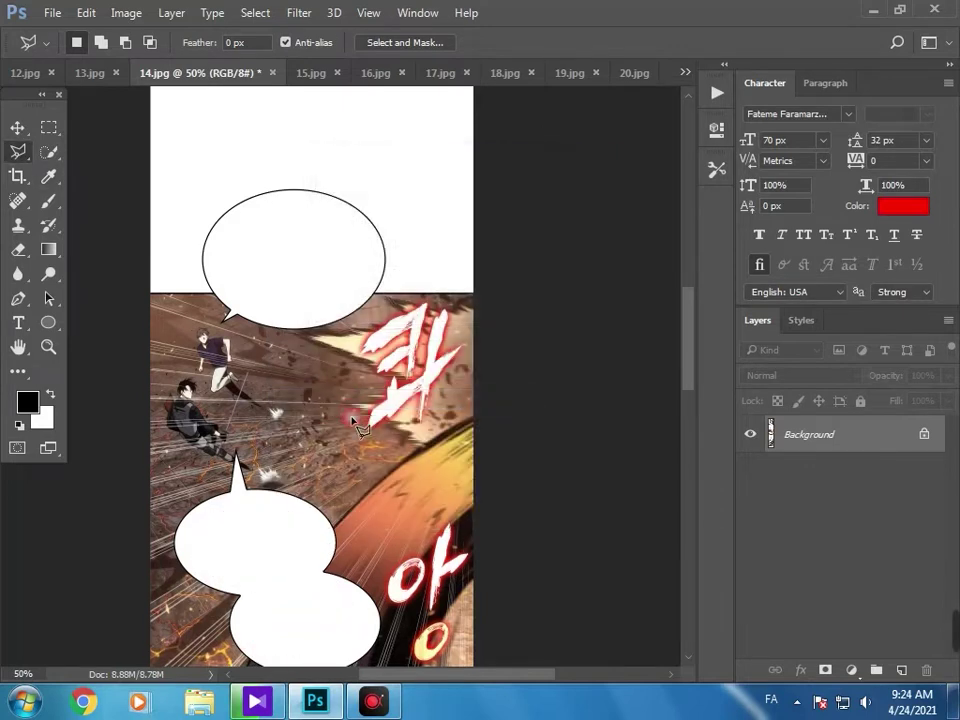
Erase the Arabic text from the joined double bubble above the brown action panel, filling the lasso selection with Background Color.
drag(686, 373, 670, 493)
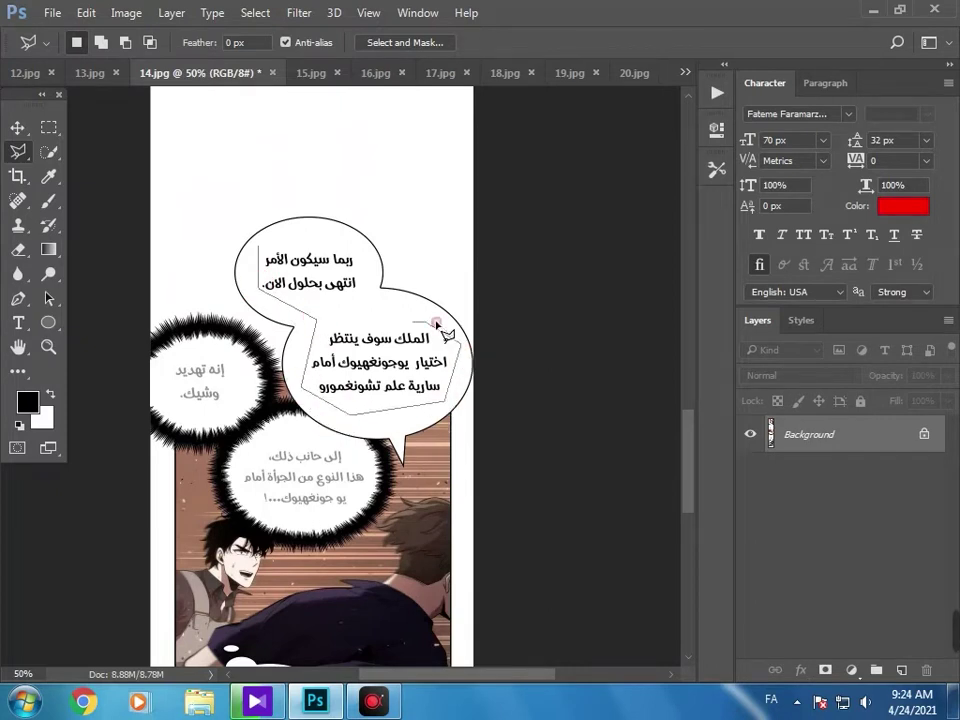
right_click(313, 259)
click(381, 525)
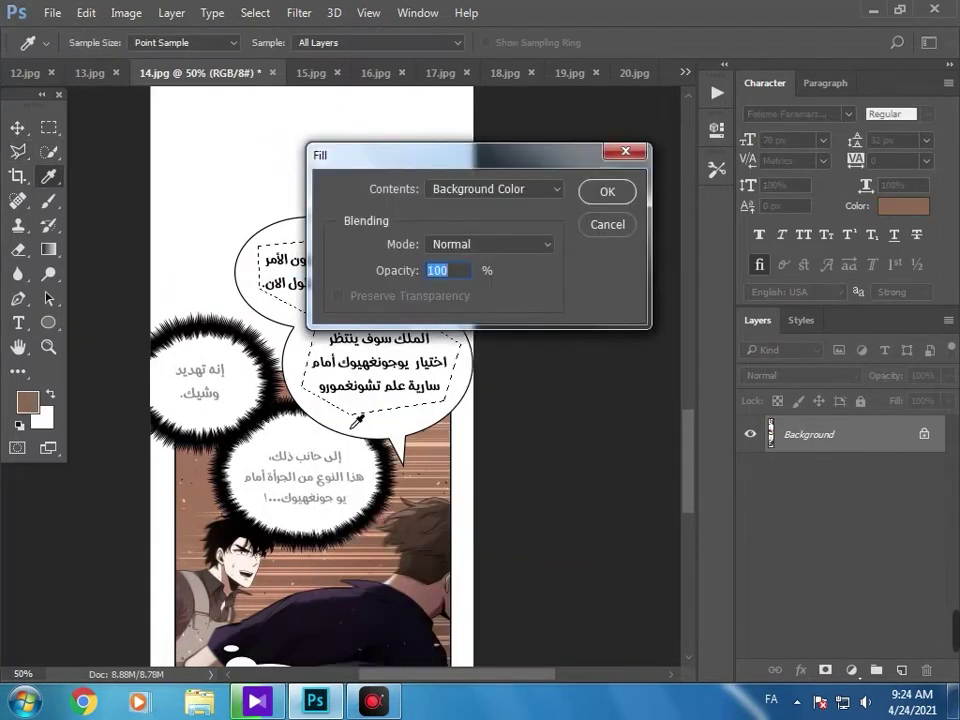
click(460, 189)
click(469, 220)
key(Return)
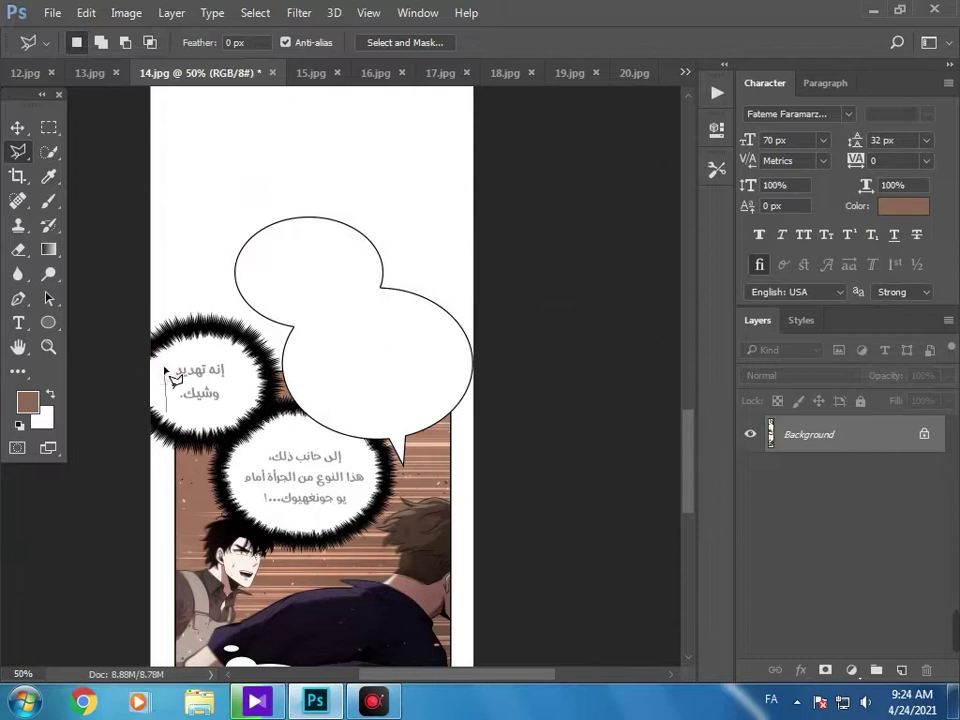
Erase the Arabic text from the two spiky bubbles beside the double bubble with lasso selections and background fills.
right_click(243, 362)
click(310, 550)
key(Return)
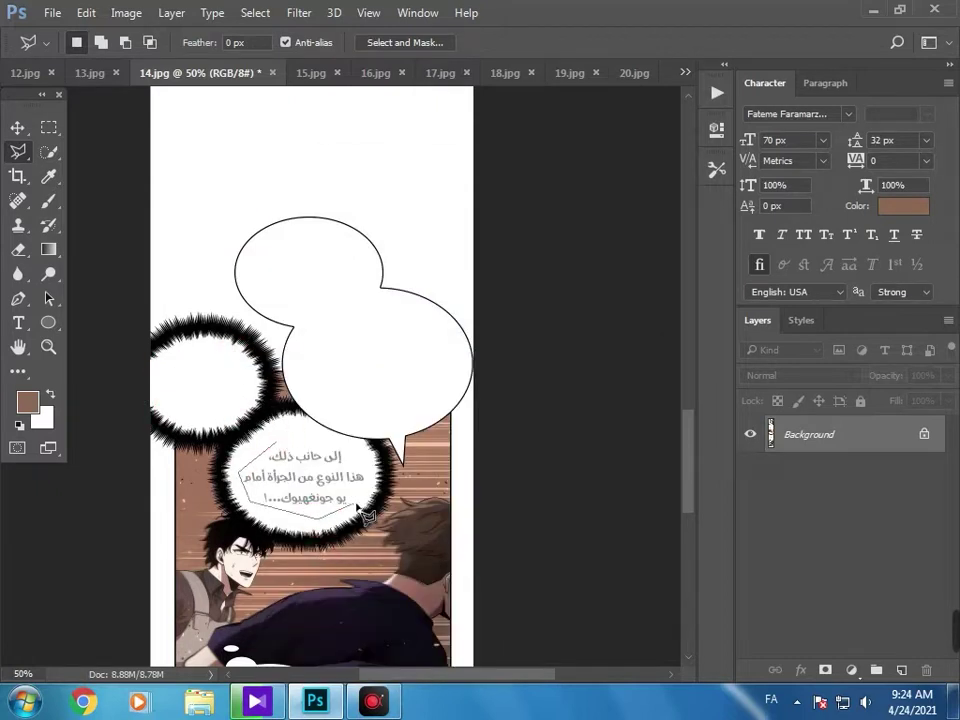
right_click(350, 446)
click(352, 311)
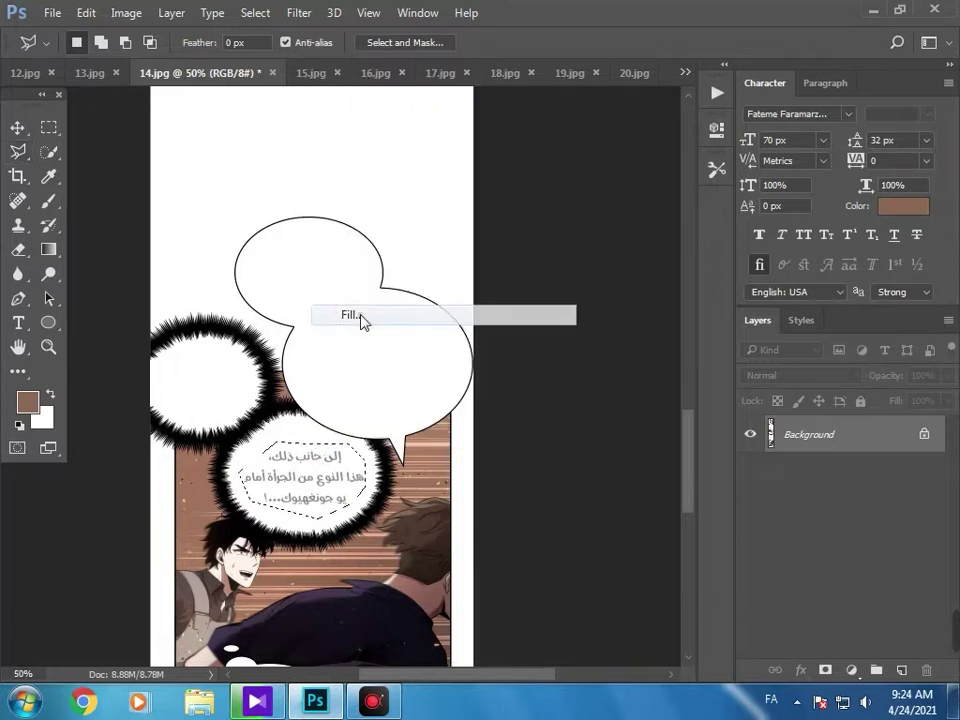
key(Return)
Erase the Arabic text from the thought bubble over the dark-shirted man, filling the lasso selection with the background color, and deselect.
scroll(680, 522, down, 5)
scroll(680, 522, down, 3)
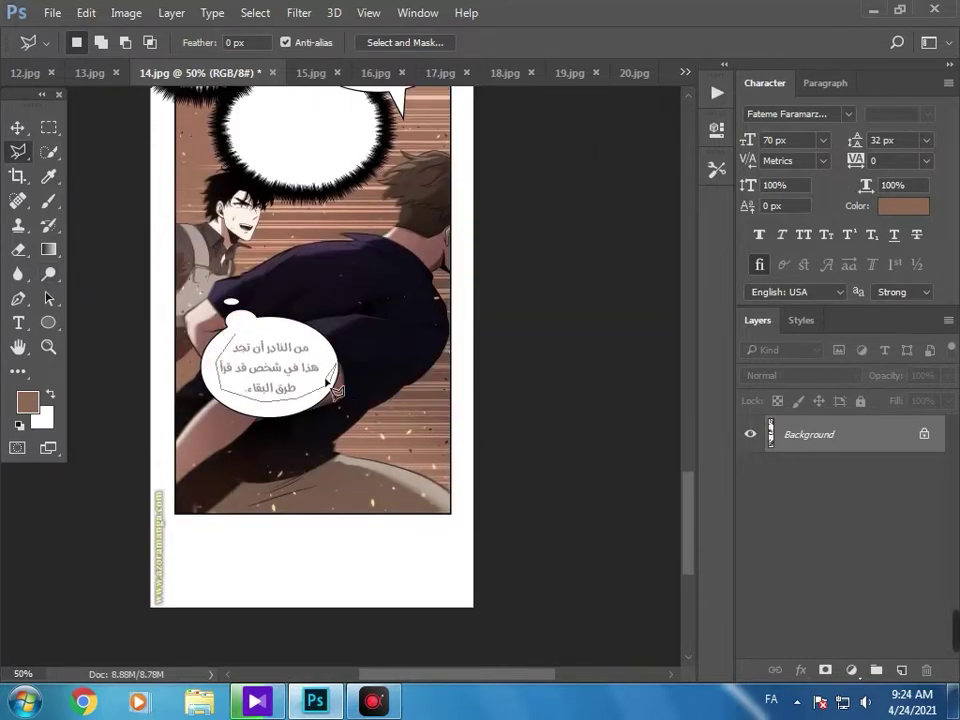
key(shift+BackSpace)
key(Return)
key(ctrl+d)
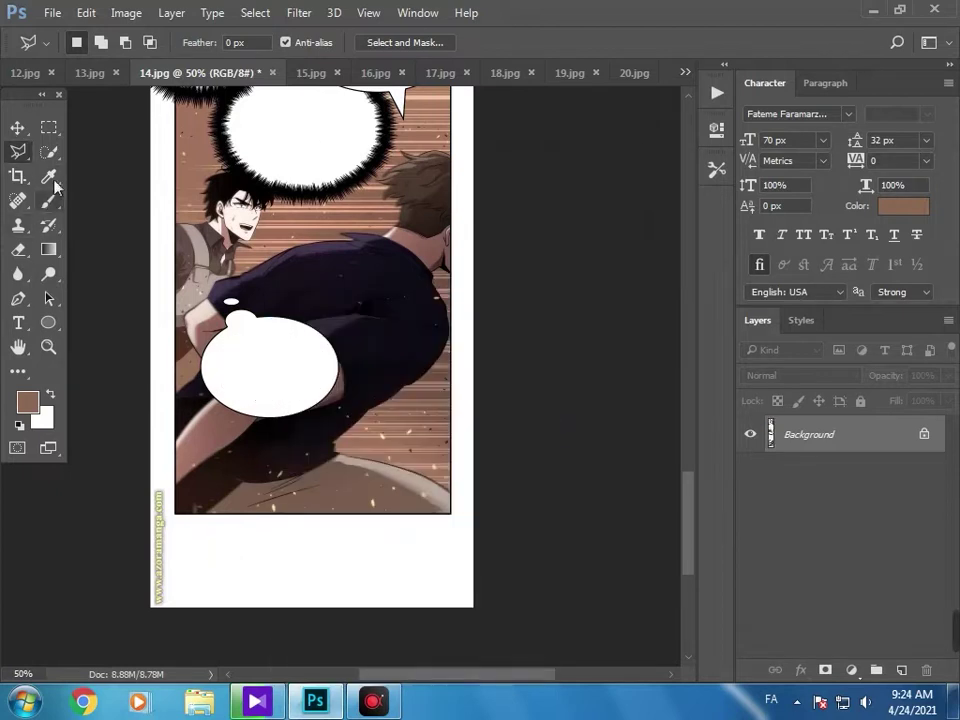
Marquee-select the vertical website watermark along the page's lower-left edge, fill it with the background color, and deselect.
key(m)
drag(152, 556, 146, 633)
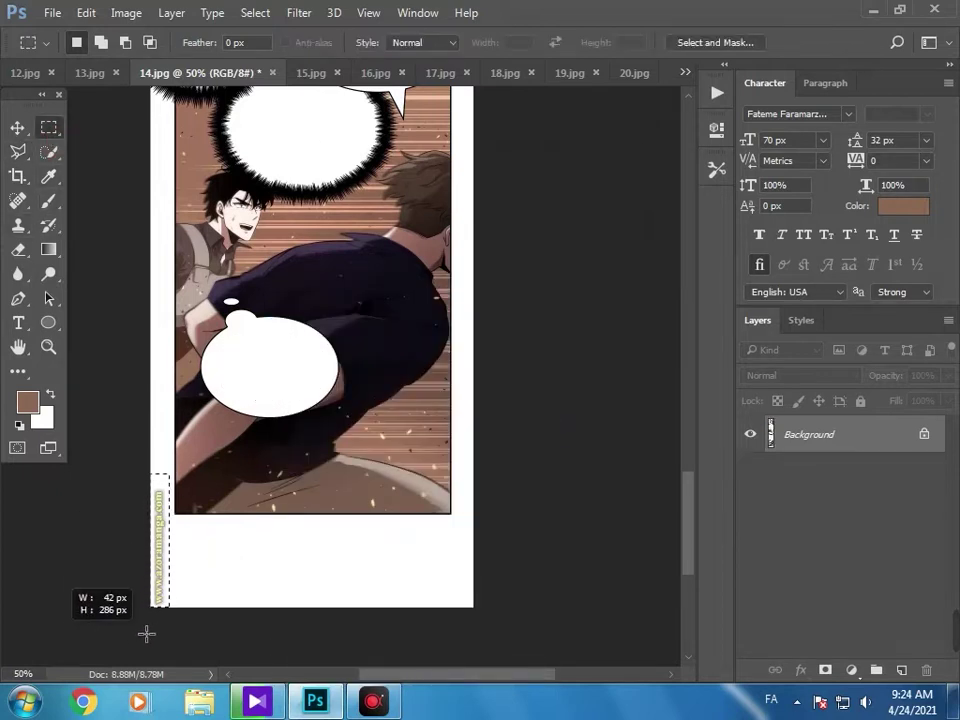
right_click(167, 525)
click(205, 351)
key(Return)
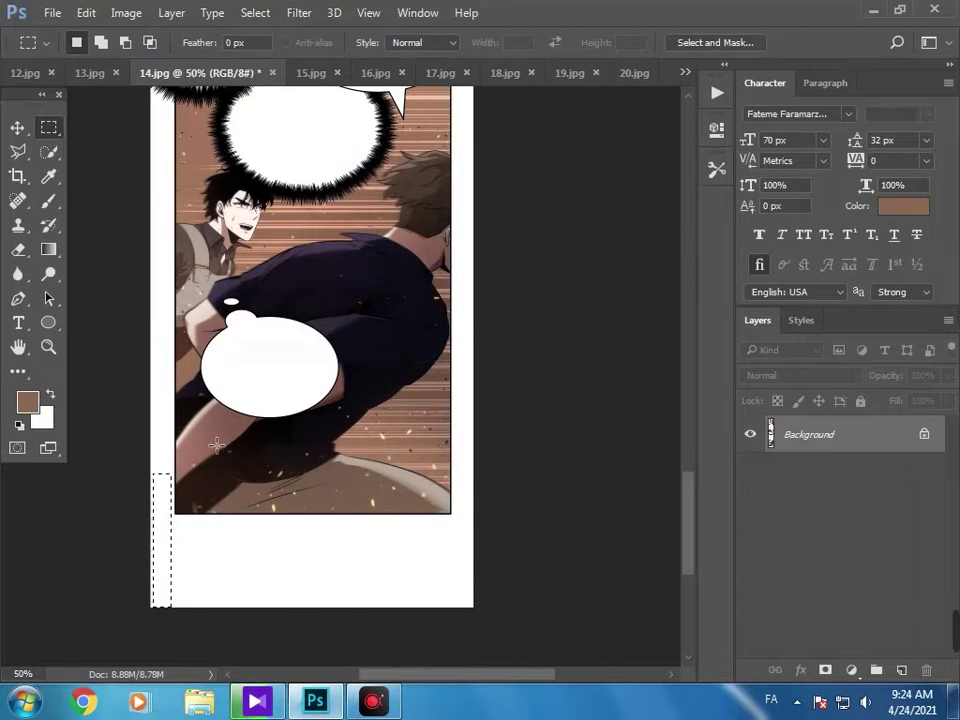
right_click(207, 445)
key(Escape)
key(ctrl+d)
Save the cleaned page as a JPEG named 14 in New folder, accepting the JPEG options at quality 12, Maximum.
click(48, 346)
click(197, 475)
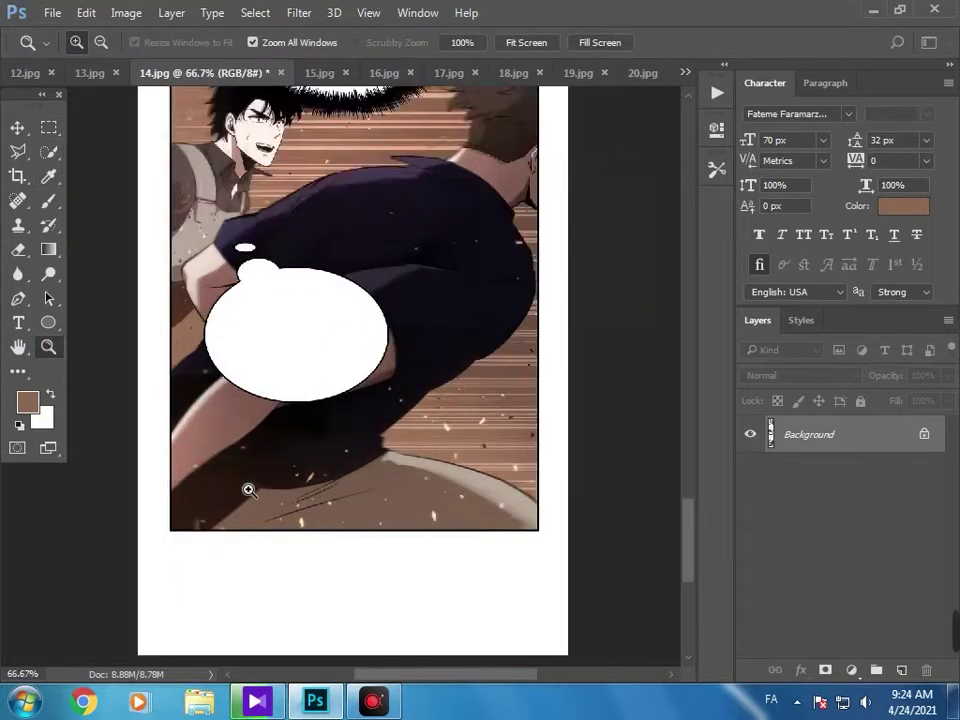
click(245, 481)
key(ctrl+minus)
key(ctrl+minus)
key(ctrl+minus)
click(52, 12)
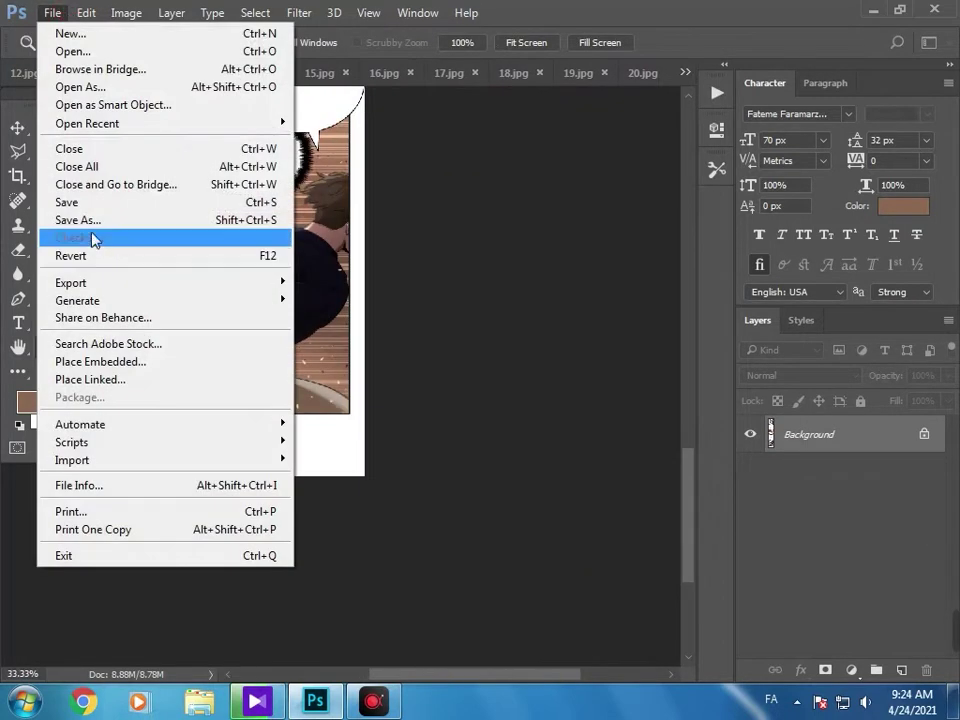
click(80, 219)
double_click(212, 150)
click(575, 613)
click(570, 182)
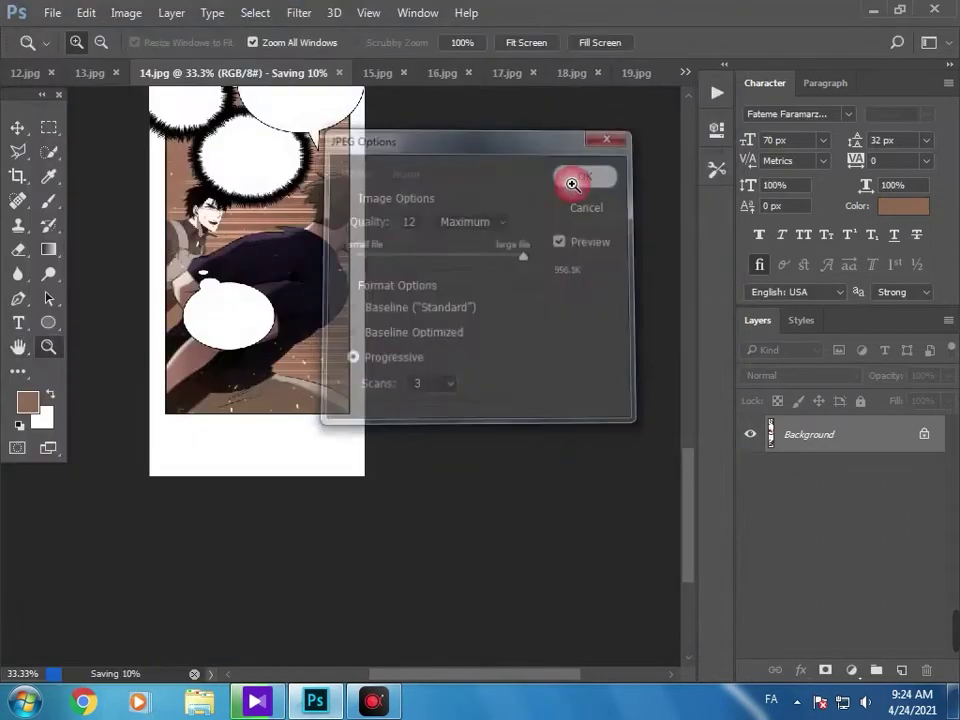
Switch to 15.jpg and erase the Arabic text from the joined bubbles above the first panel with a lasso selection and background fill.
click(311, 73)
scroll(654, 484, up, 10)
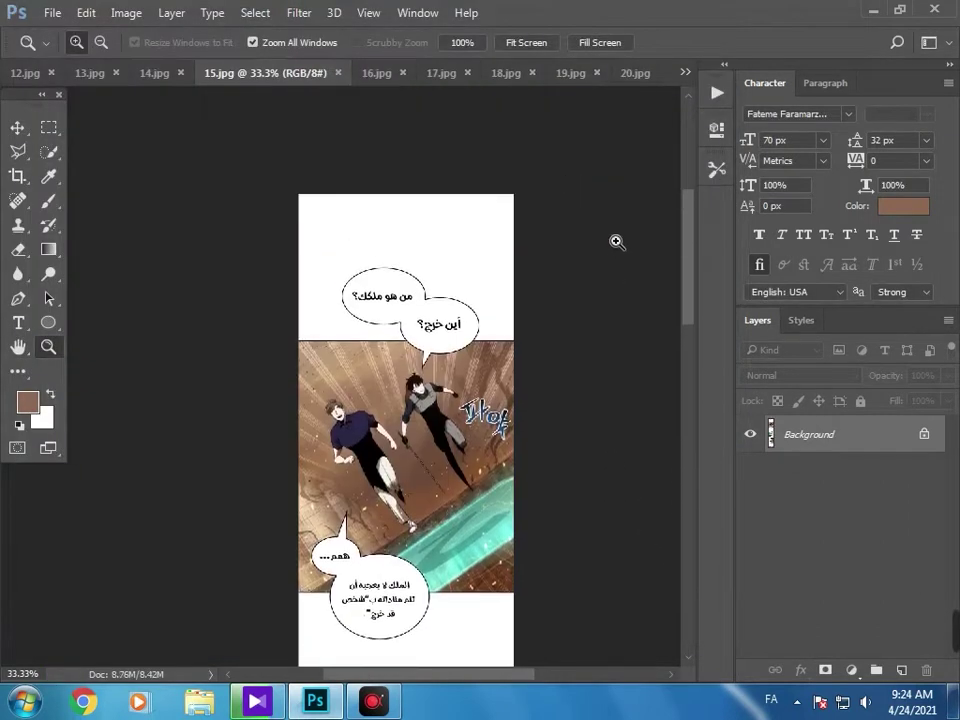
click(472, 296)
click(472, 296)
click(28, 151)
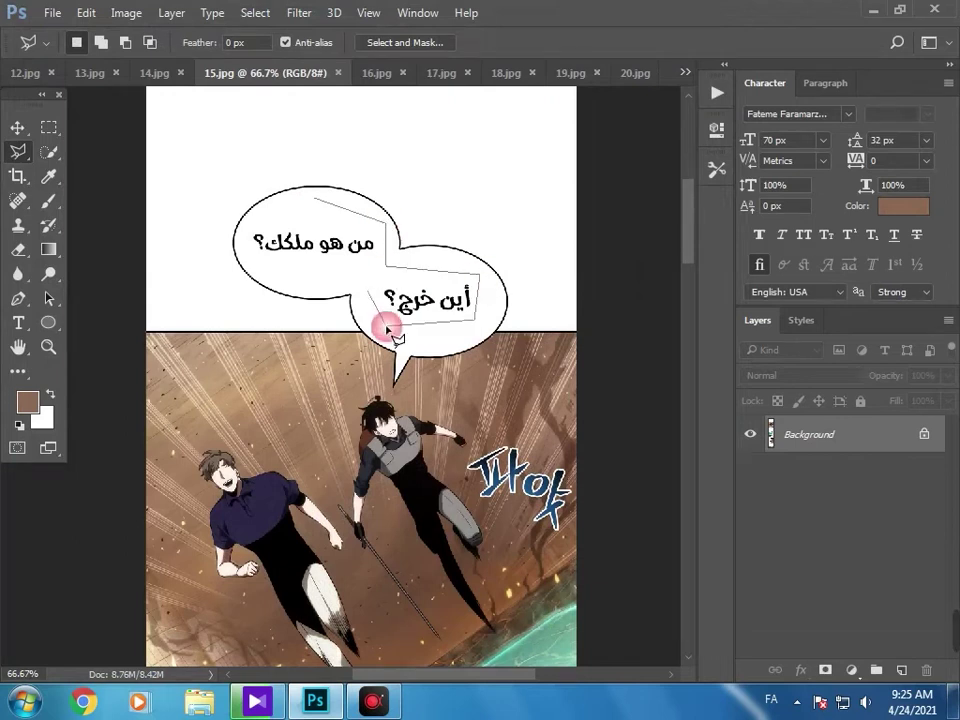
right_click(252, 242)
click(300, 516)
key(Return)
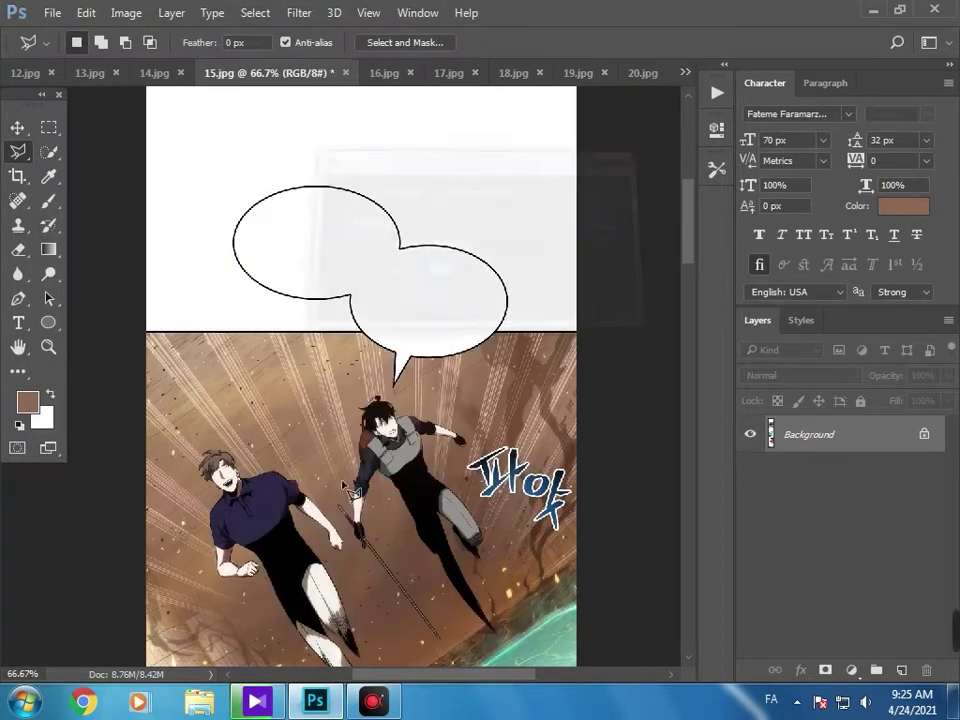
Erase the Arabic text from the joined bubbles at the first panel's lower edge with a lasso selection and background fill.
scroll(678, 333, down, 5)
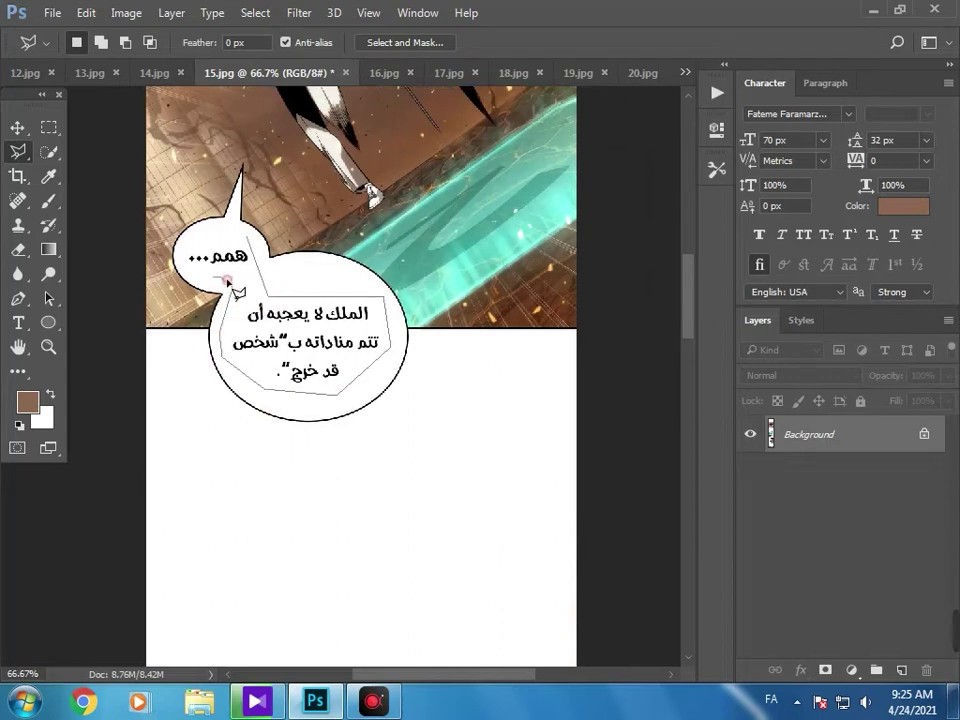
right_click(200, 254)
click(285, 525)
key(Return)
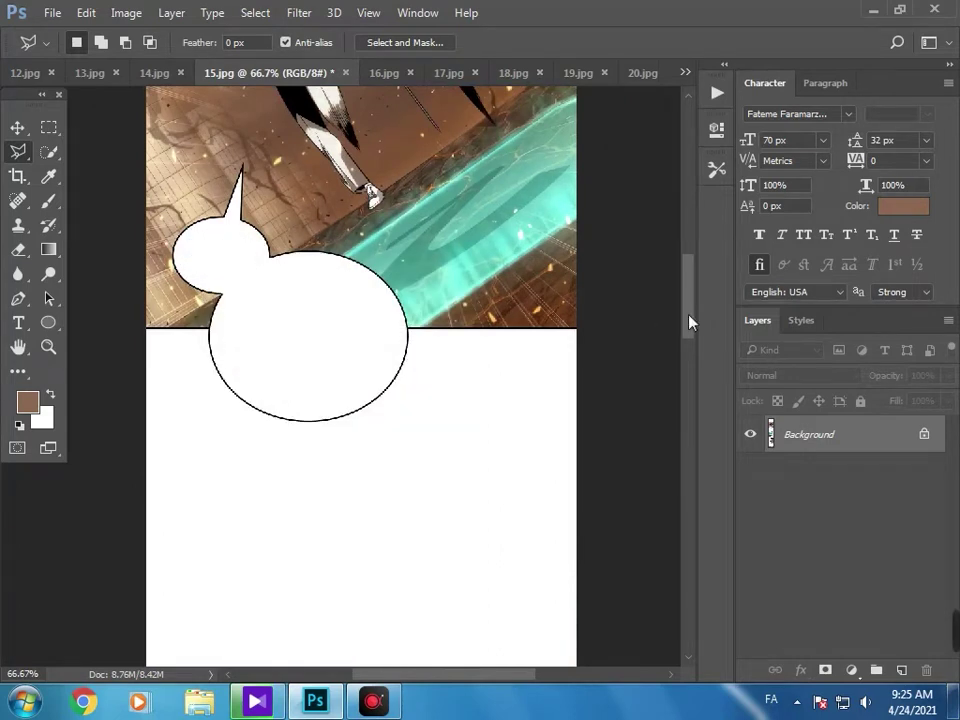
Erase the Arabic text from the bubble above the turquoise foot panel, filling the lasso selection with the background color, and deselect.
scroll(672, 398, down, 5)
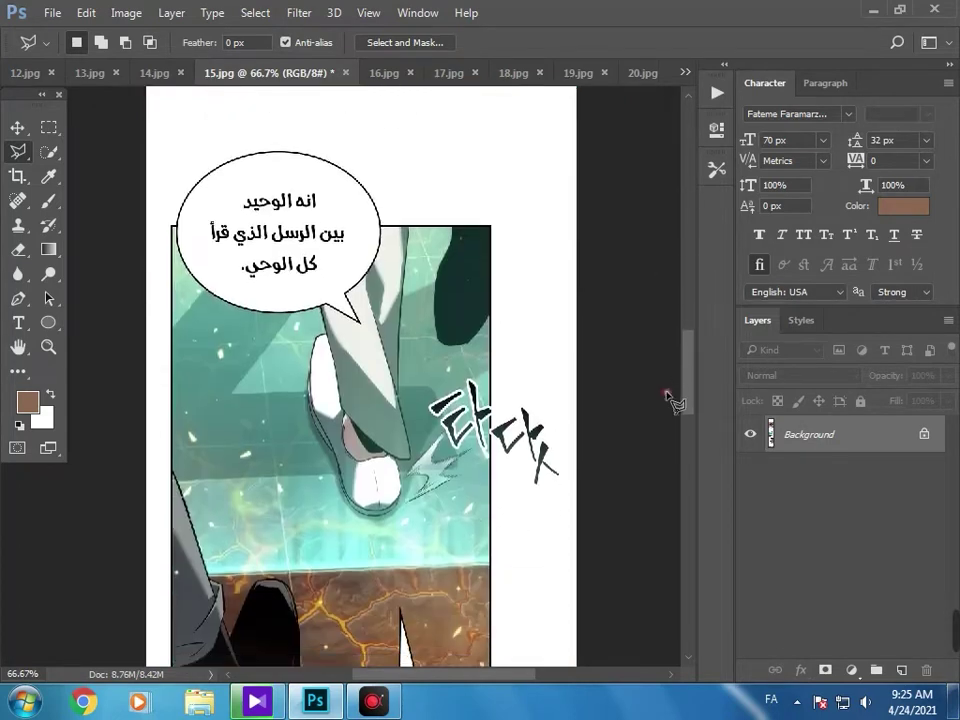
click(212, 253)
click(241, 285)
click(296, 292)
right_click(283, 193)
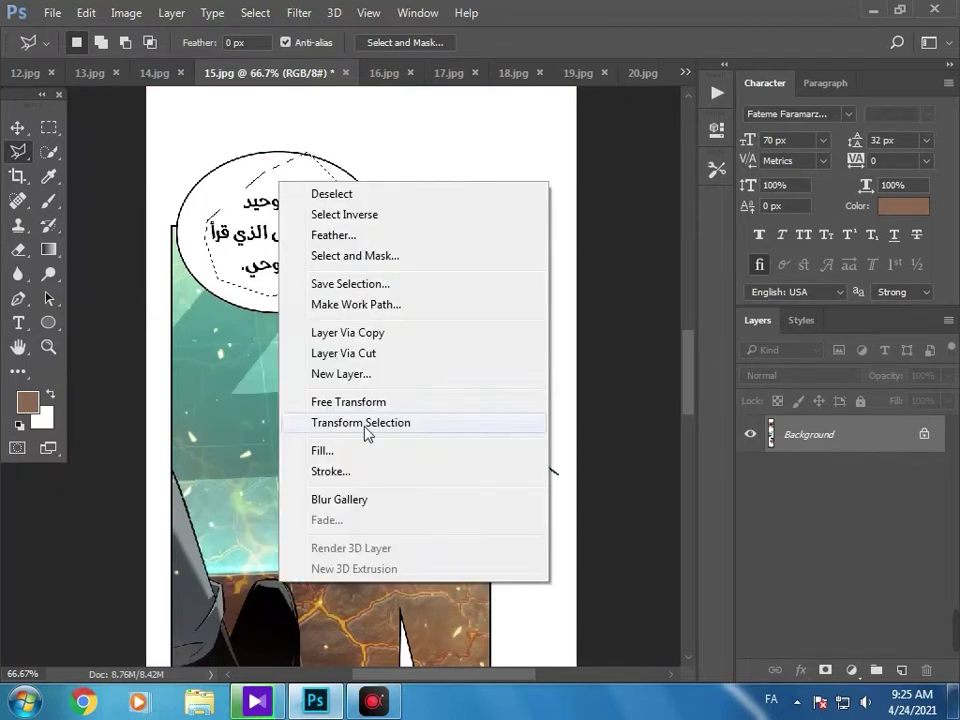
click(362, 446)
key(Return)
click(60, 226)
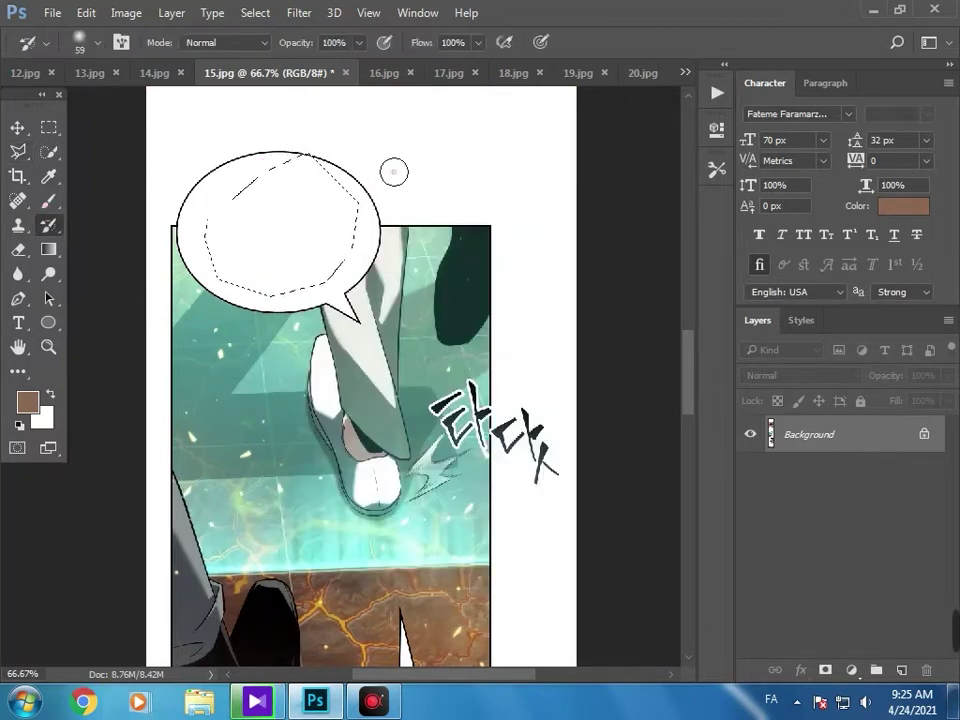
click(58, 131)
click(181, 141)
Erase the Arabic text from the bubble above the close-up eye panel with a lasso selection and background color fill.
click(17, 346)
drag(270, 530, 276, 655)
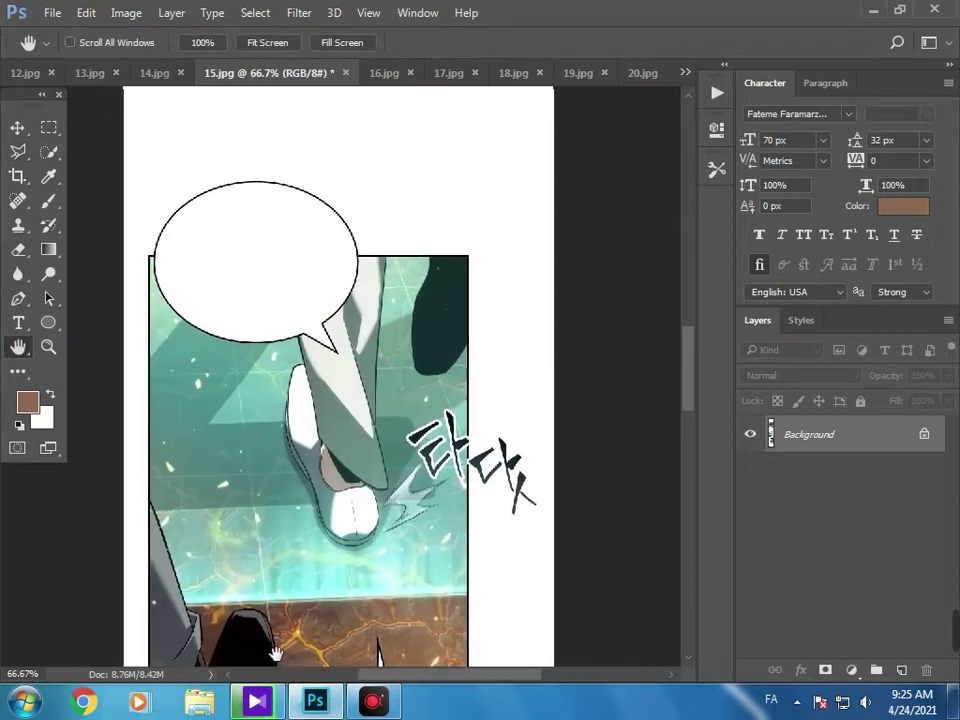
click(48, 346)
click(267, 205)
alt+click(267, 205)
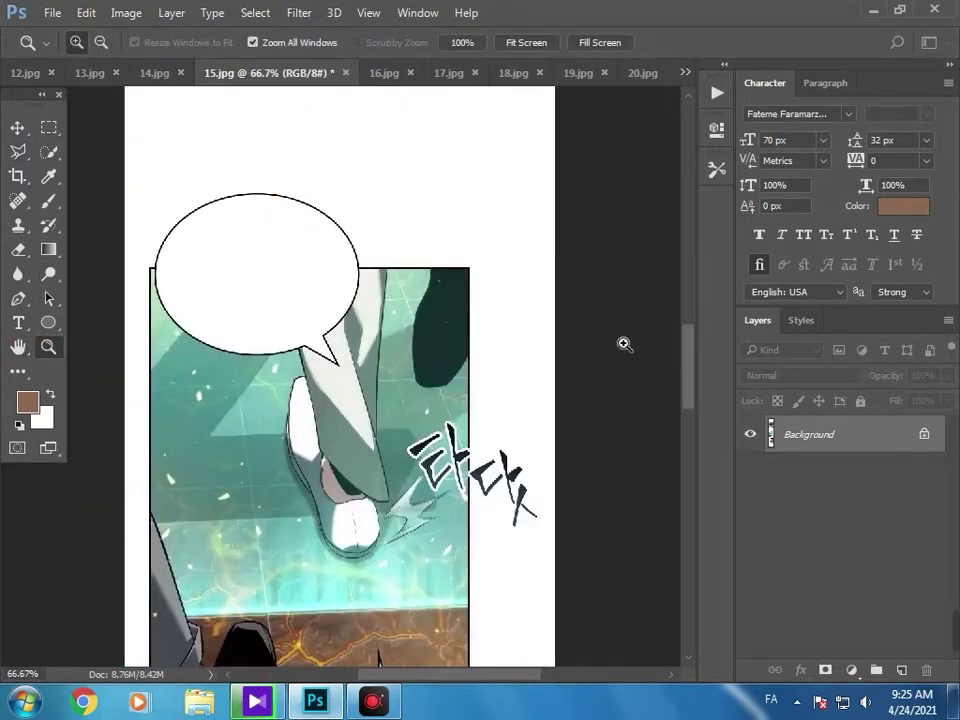
drag(690, 363, 690, 434)
click(8, 152)
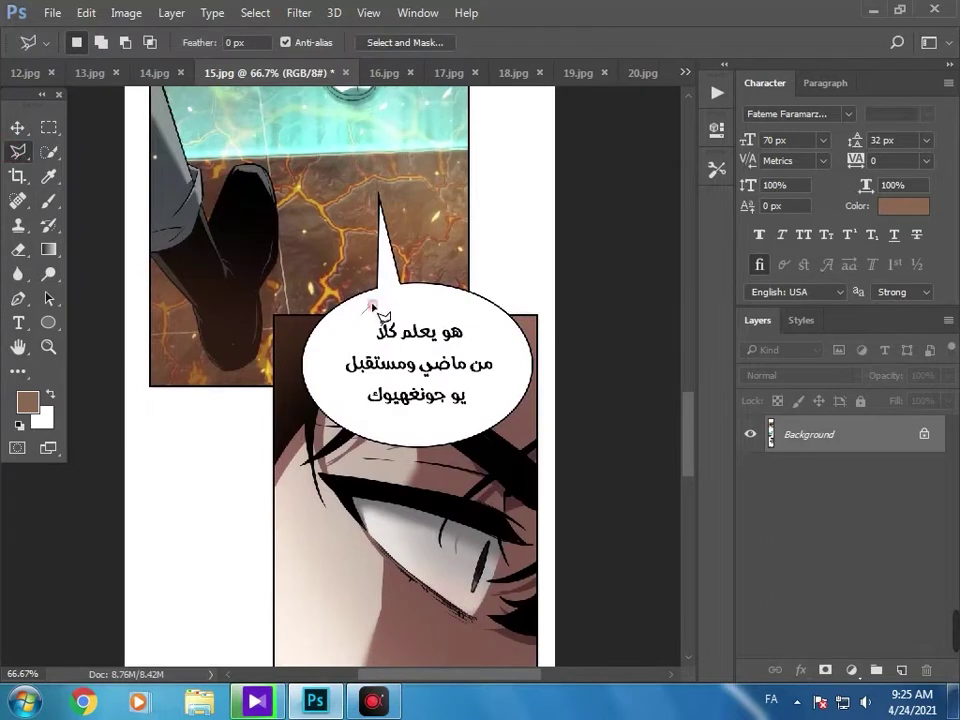
click(503, 324)
double_click(484, 308)
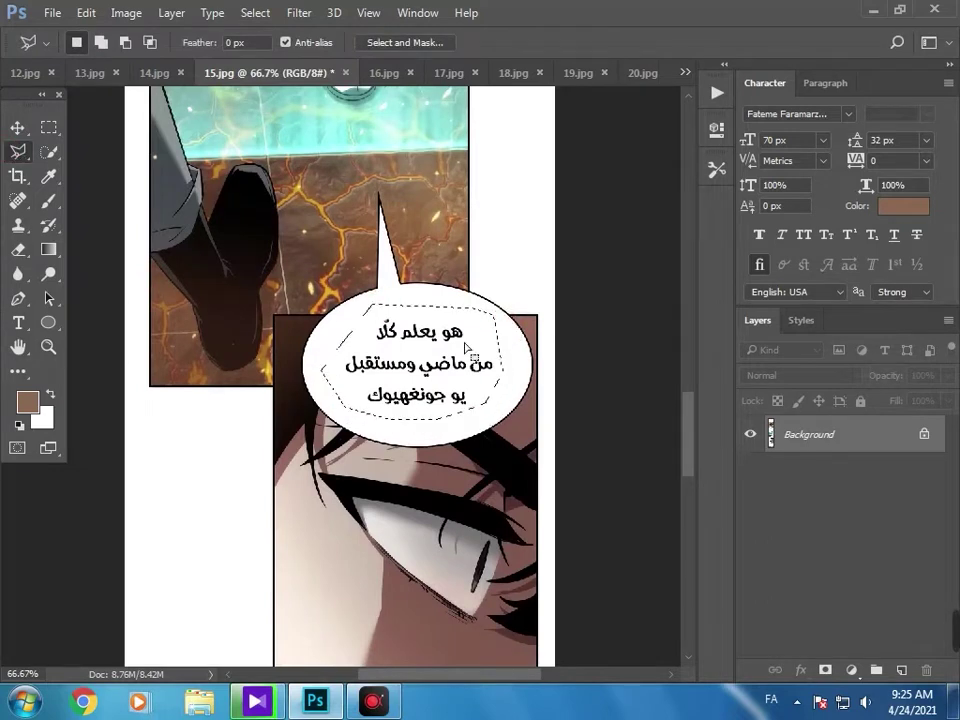
right_click(467, 349)
click(490, 556)
key(Return)
Erase the Arabic text from the black caption box, filling a rectangular selection with the foreground color set to 000000, and deselect.
scroll(380, 511, right, 5)
click(26, 365)
click(238, 361)
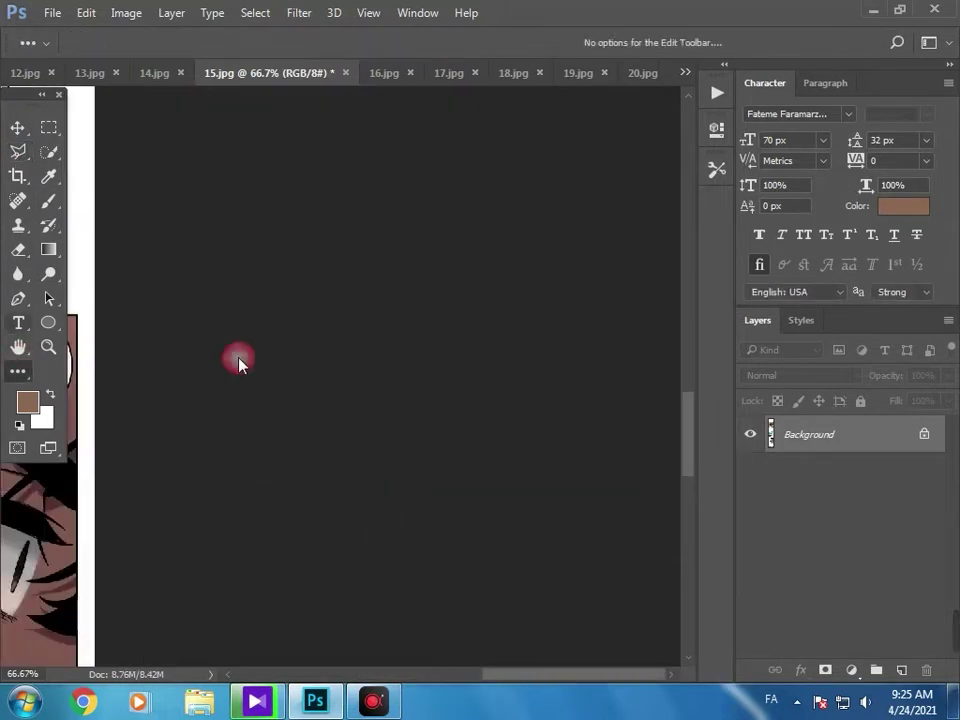
click(18, 347)
drag(88, 416, 481, 190)
drag(374, 556, 409, 316)
click(48, 127)
click(27, 402)
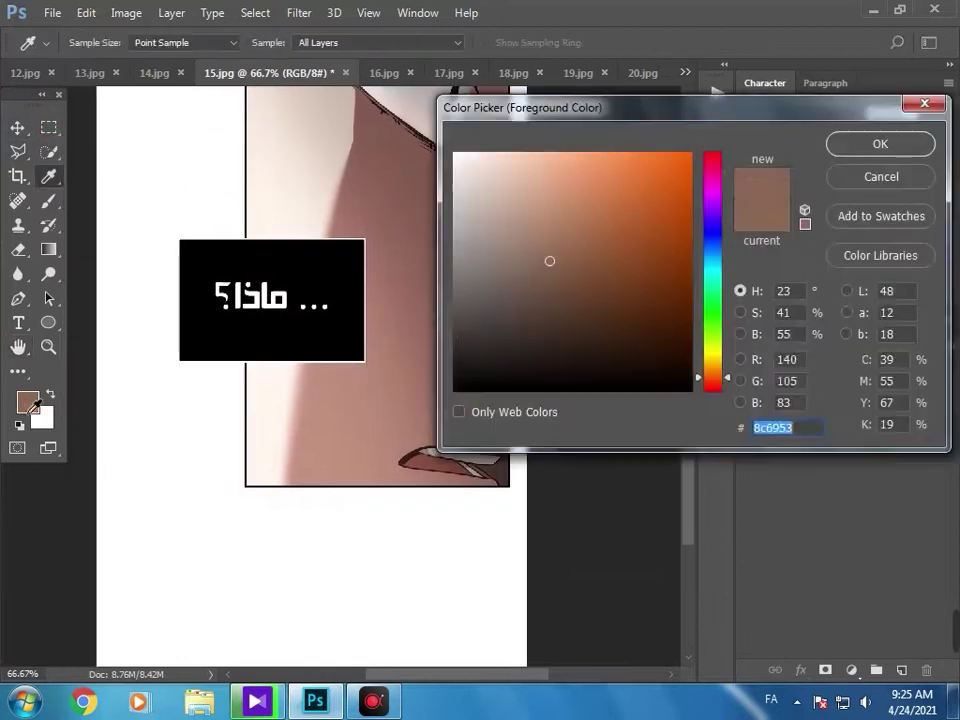
text(000000)
key(Return)
drag(346, 265, 198, 345)
right_click(198, 345)
click(243, 552)
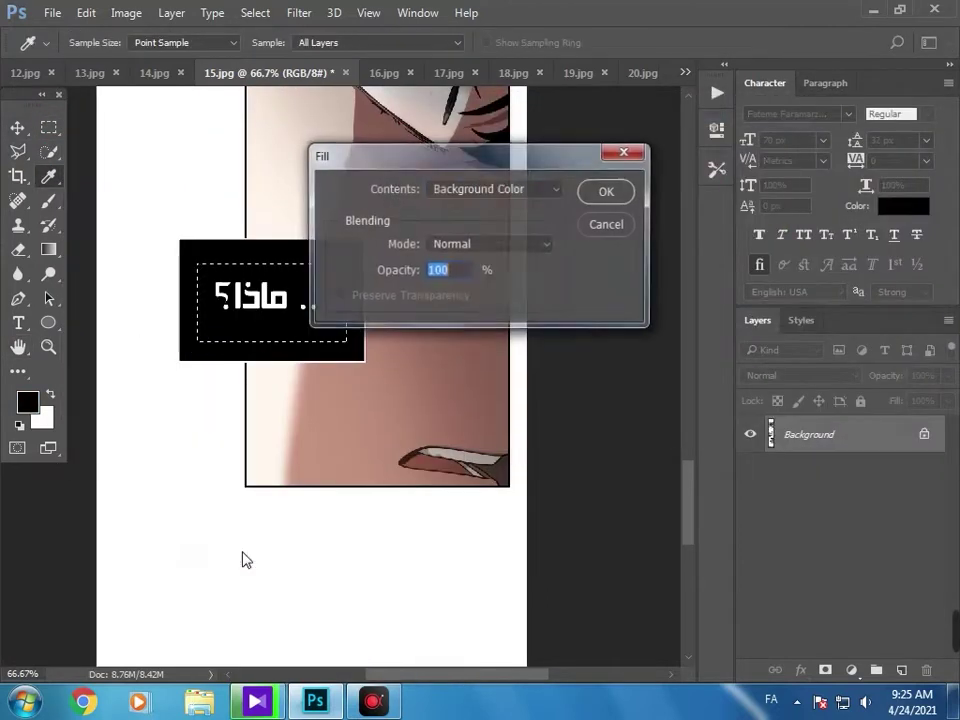
click(497, 190)
click(497, 207)
key(Return)
key(Return)
key(ctrl+d)
Try to remove the vertical watermark beside the page's bottom panel with the Spot Healing Brush, and undo the strokes.
drag(687, 524, 687, 574)
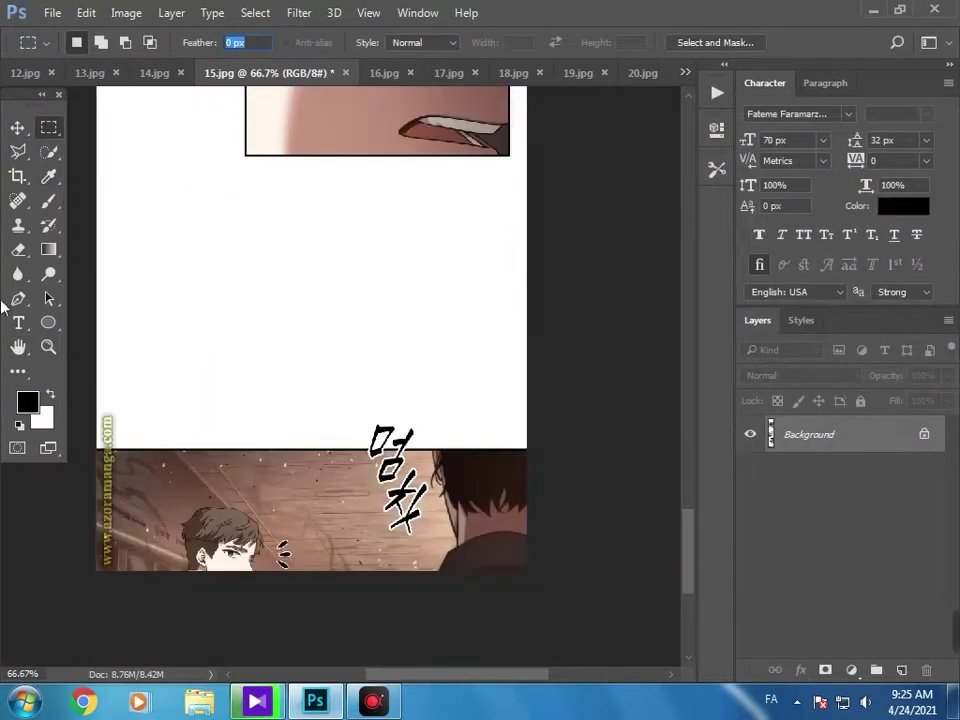
click(48, 322)
click(236, 296)
click(534, 289)
key(z)
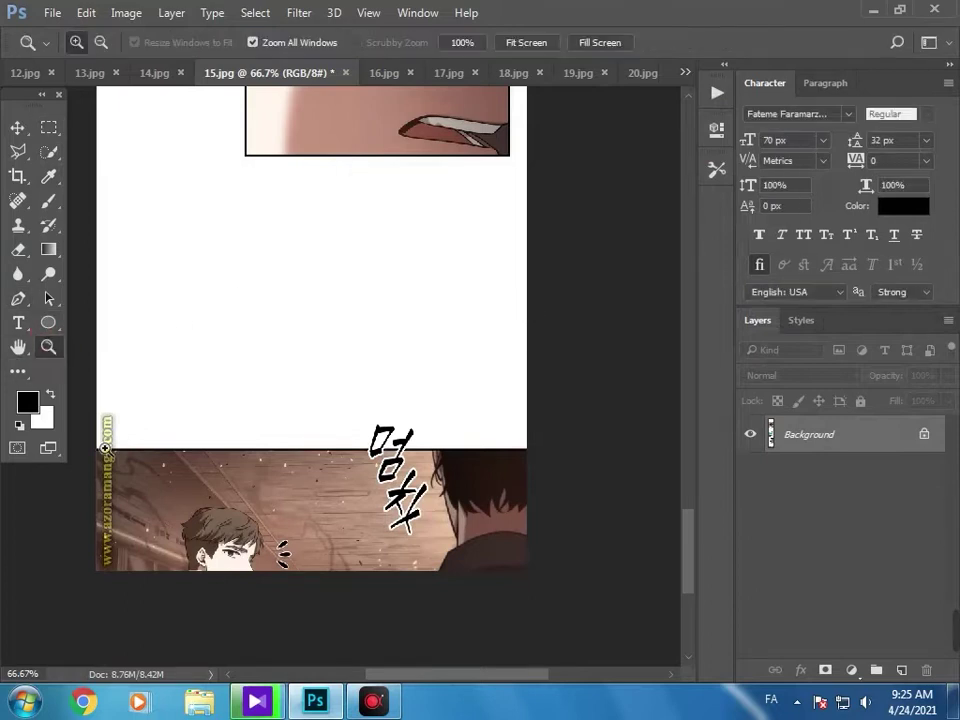
click(105, 447)
key(j)
mouse_move(107, 392)
mouse_down()
mouse_move(112, 644)
mouse_move(111, 398)
mouse_up()
key(ctrl+z)
key(ctrl+z)
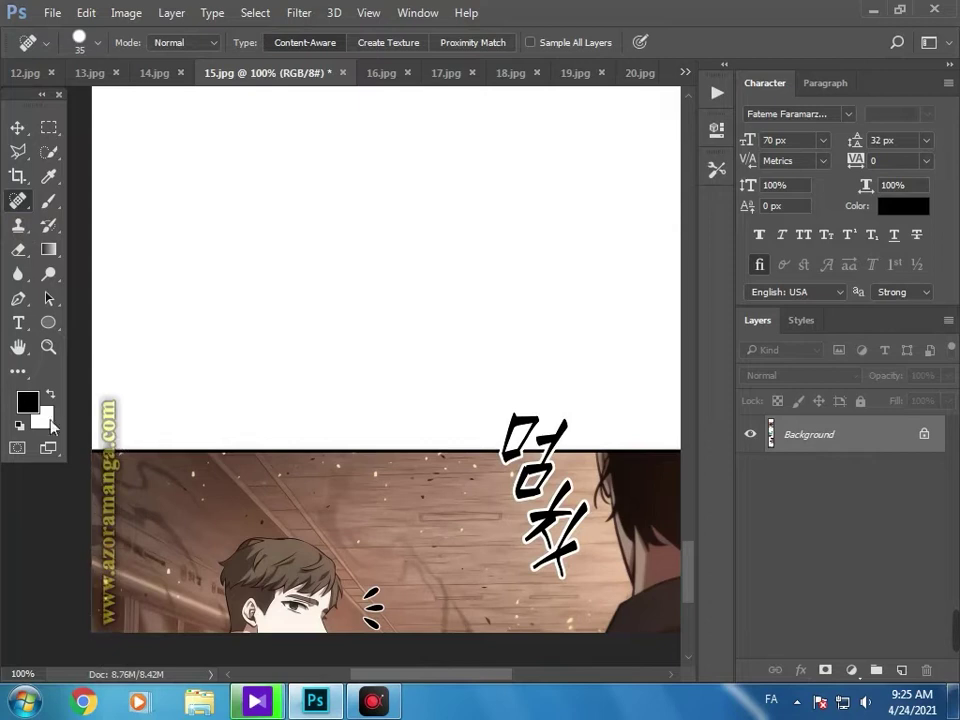
Save the page as a JPEG named 15 in New folder, accepting the JPEG options.
key(z)
alt+click(107, 364)
alt+click(107, 364)
click(45, 11)
click(100, 221)
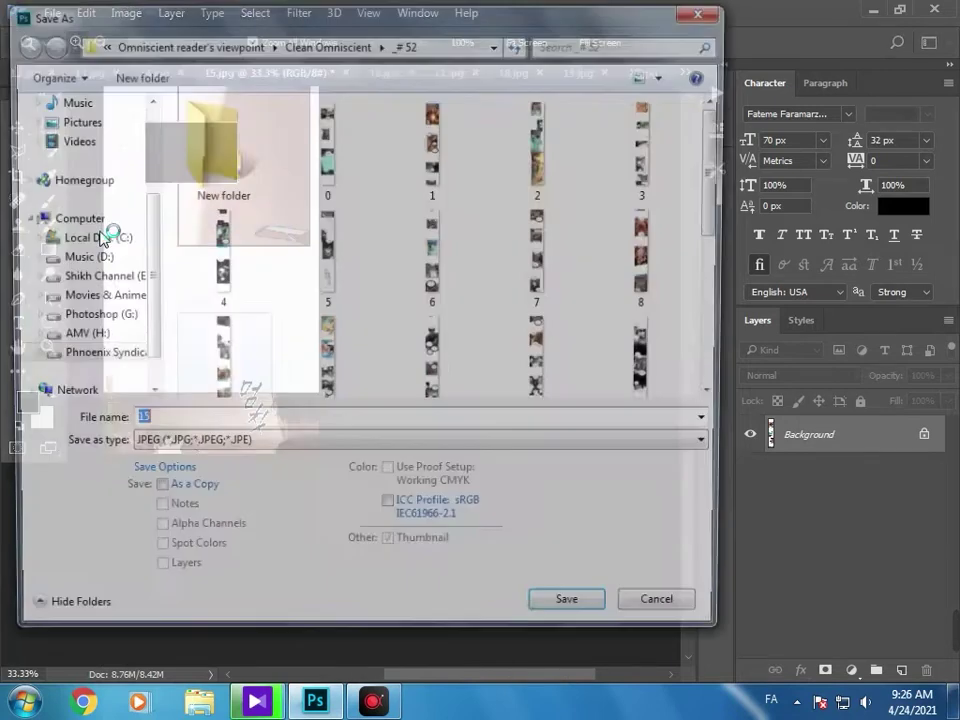
double_click(225, 185)
key(Return)
click(589, 172)
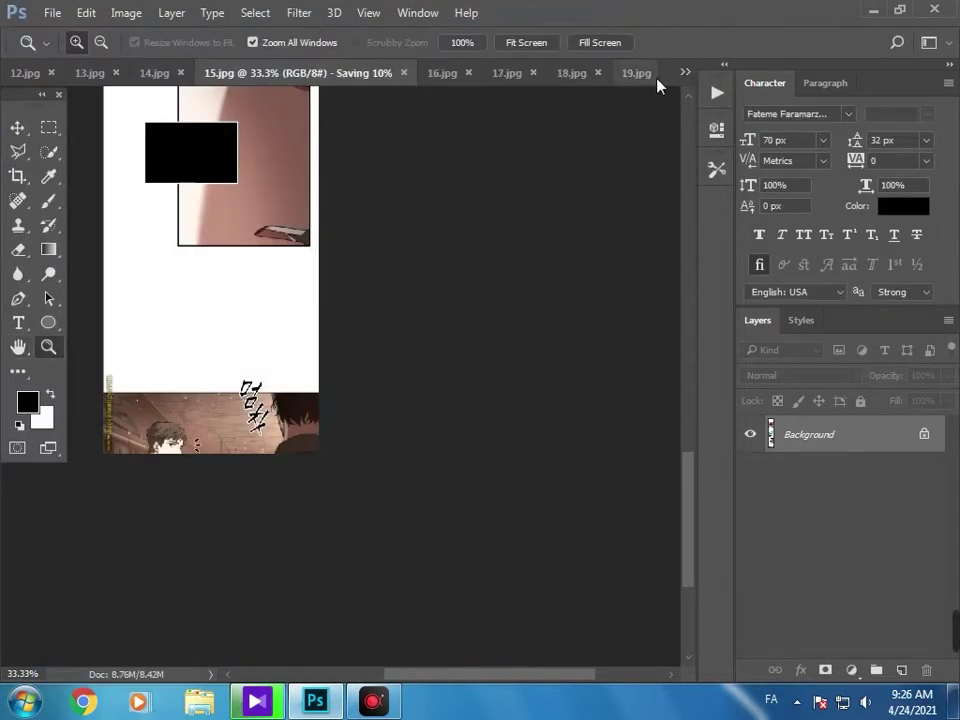
Open 007.jpg from the _Chapter 52 folder, check it for page 15's bottom panel, and close it.
click(50, 12)
click(80, 49)
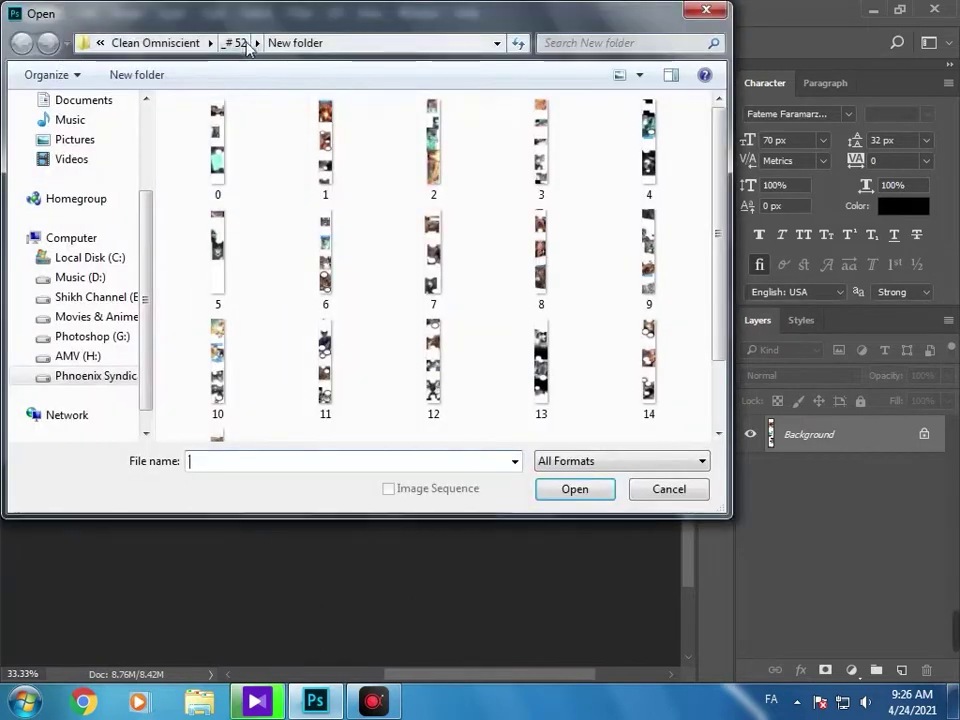
click(257, 43)
click(211, 43)
click(268, 338)
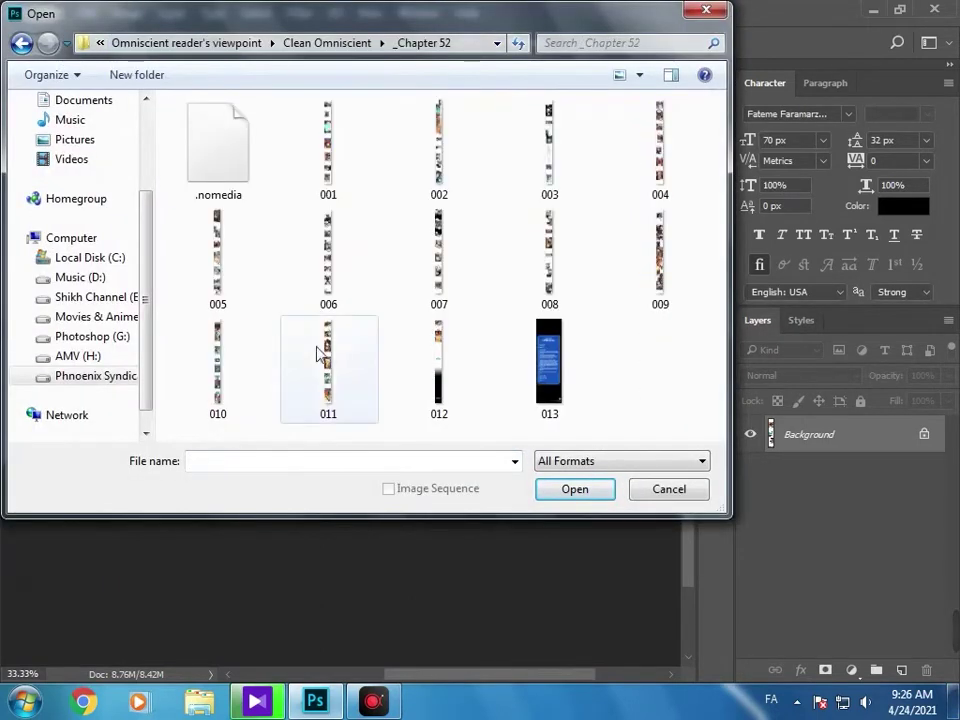
double_click(439, 262)
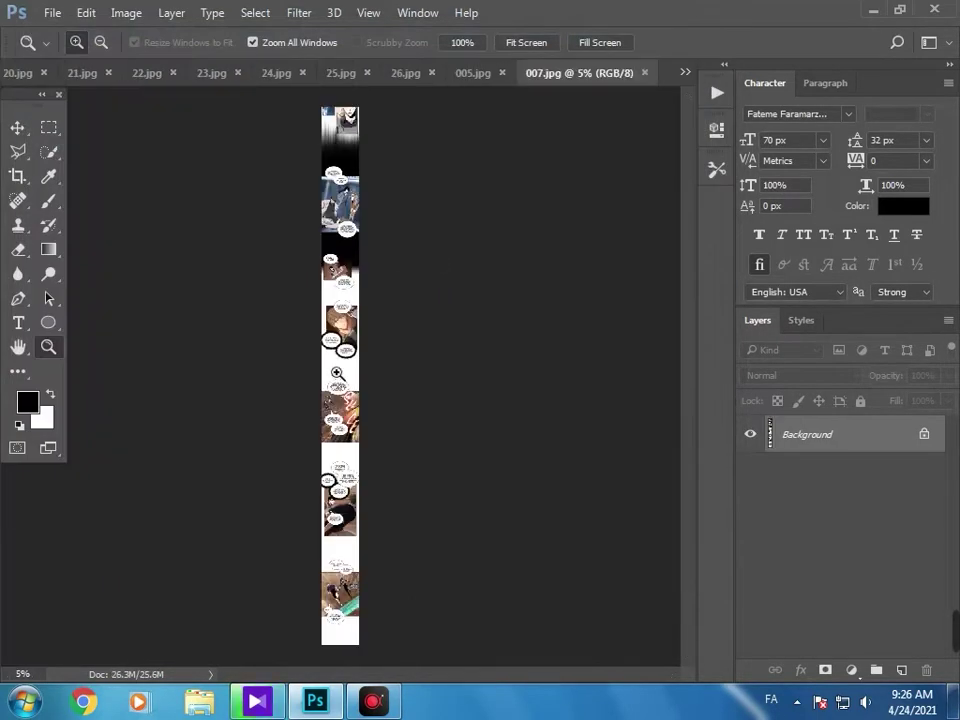
click(346, 602)
click(644, 72)
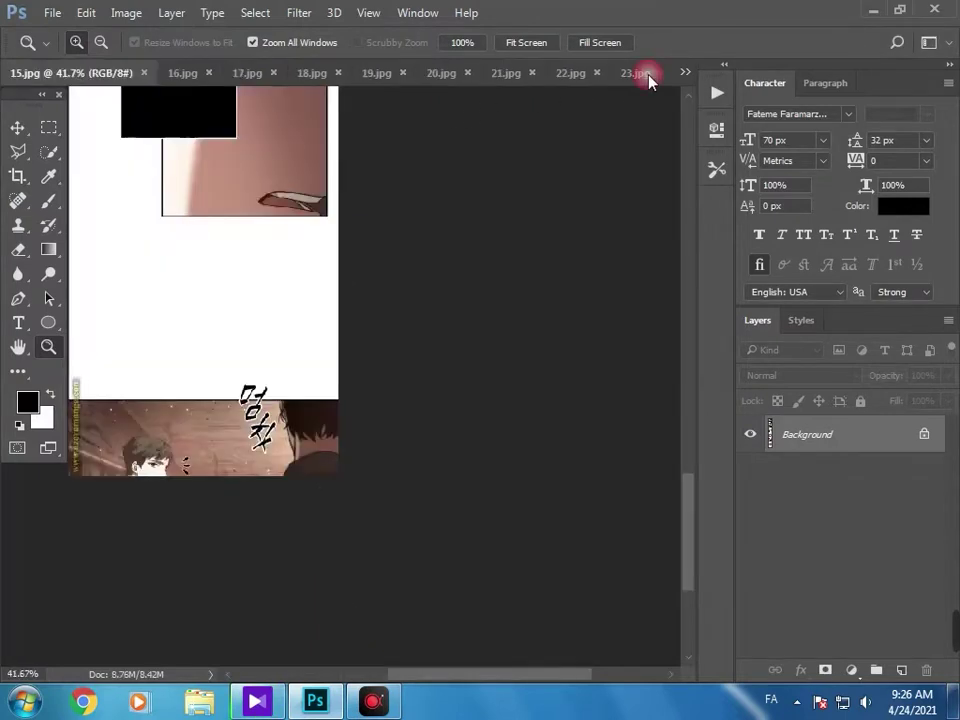
Open 008.jpg from the _Chapter 52 folder.
click(52, 12)
click(72, 49)
double_click(567, 243)
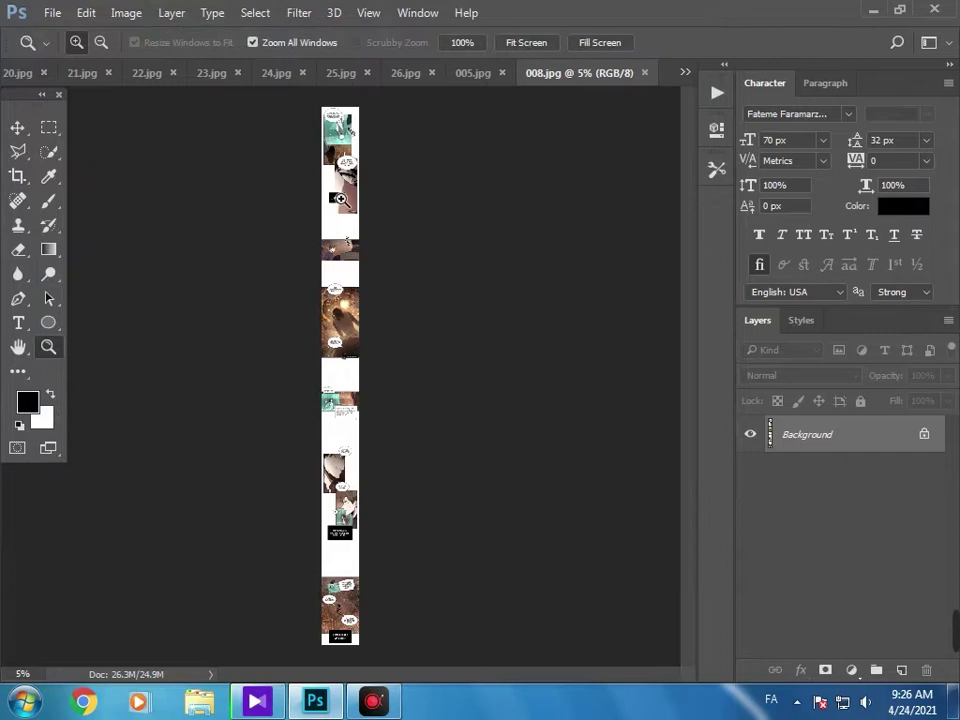
Select a tall rectangular strip along the left edge of the panel with the man in the purple shirt.
click(347, 152)
click(347, 153)
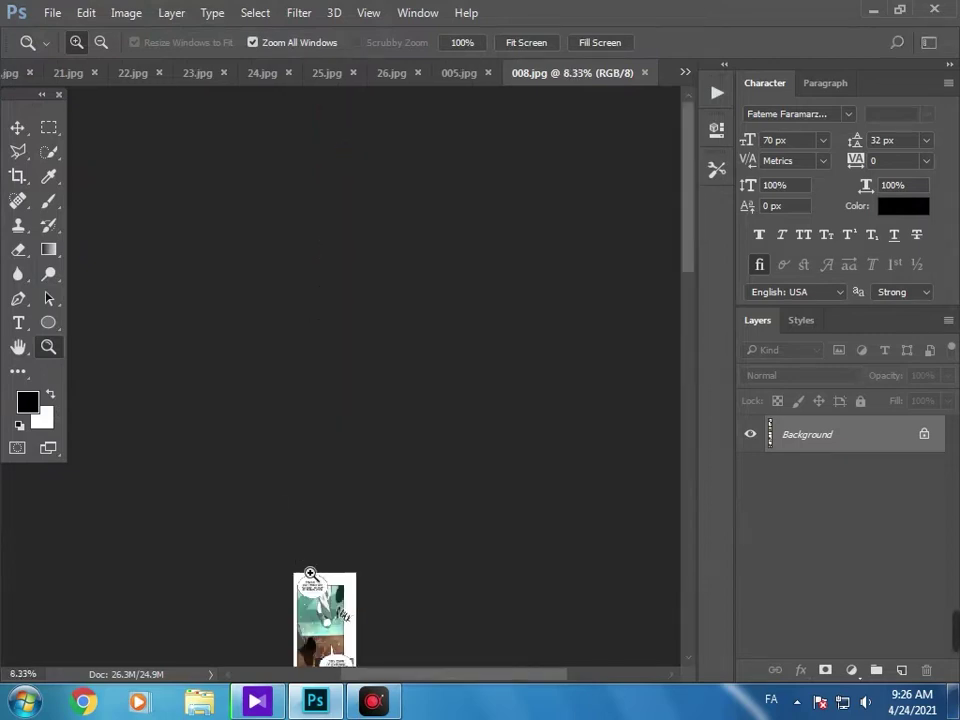
click(311, 575)
click(311, 575)
drag(687, 168, 675, 264)
scroll(664, 285, down, 8)
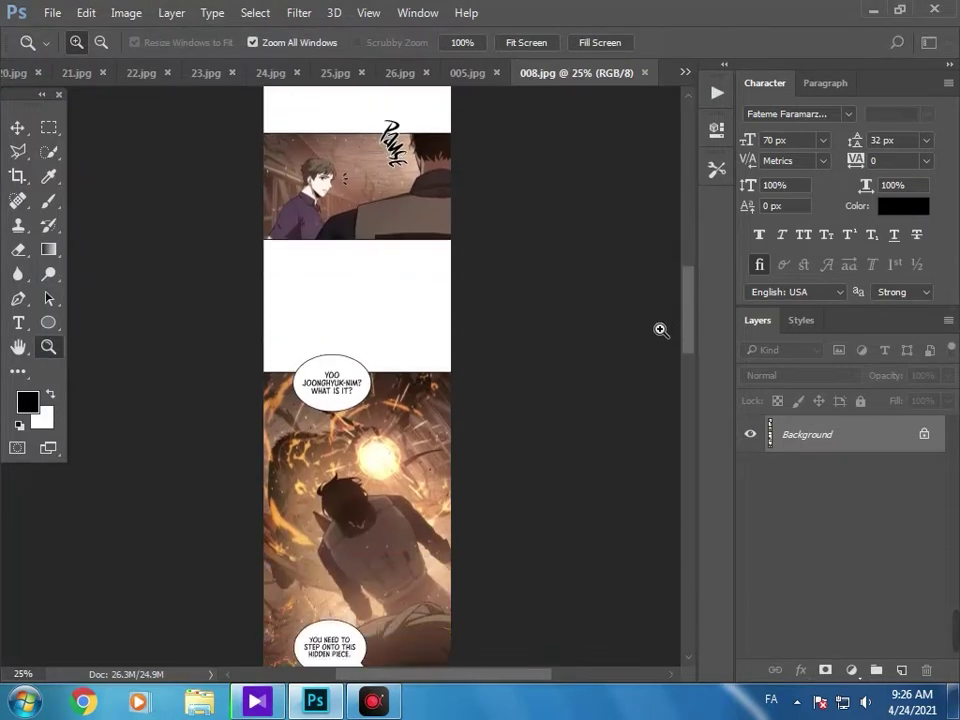
scroll(659, 327, up, 2)
click(656, 315)
click(50, 129)
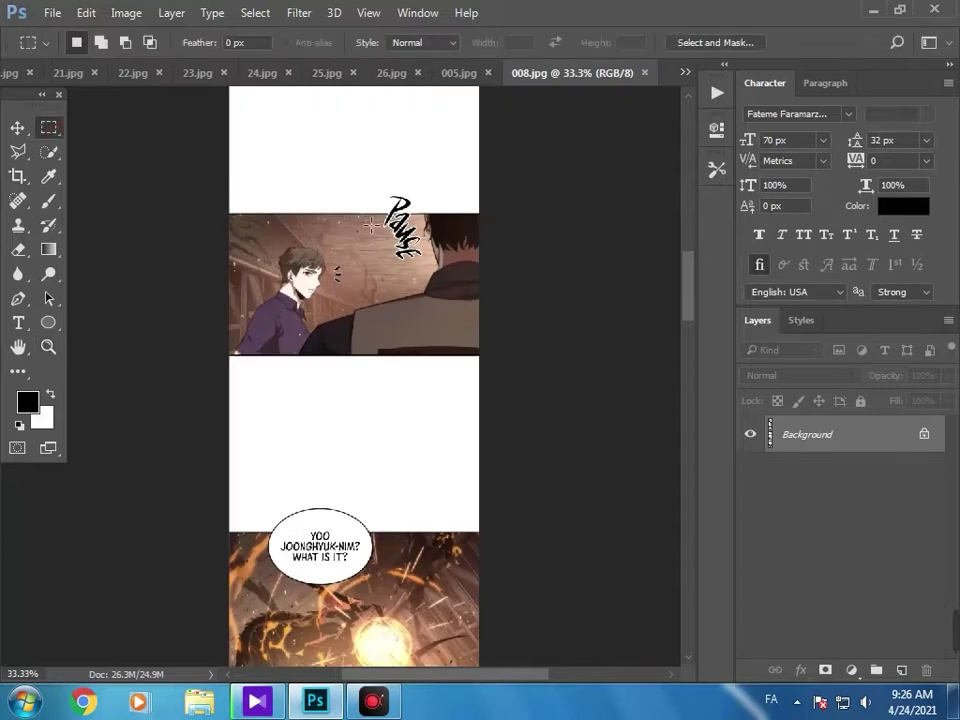
drag(212, 342, 199, 378)
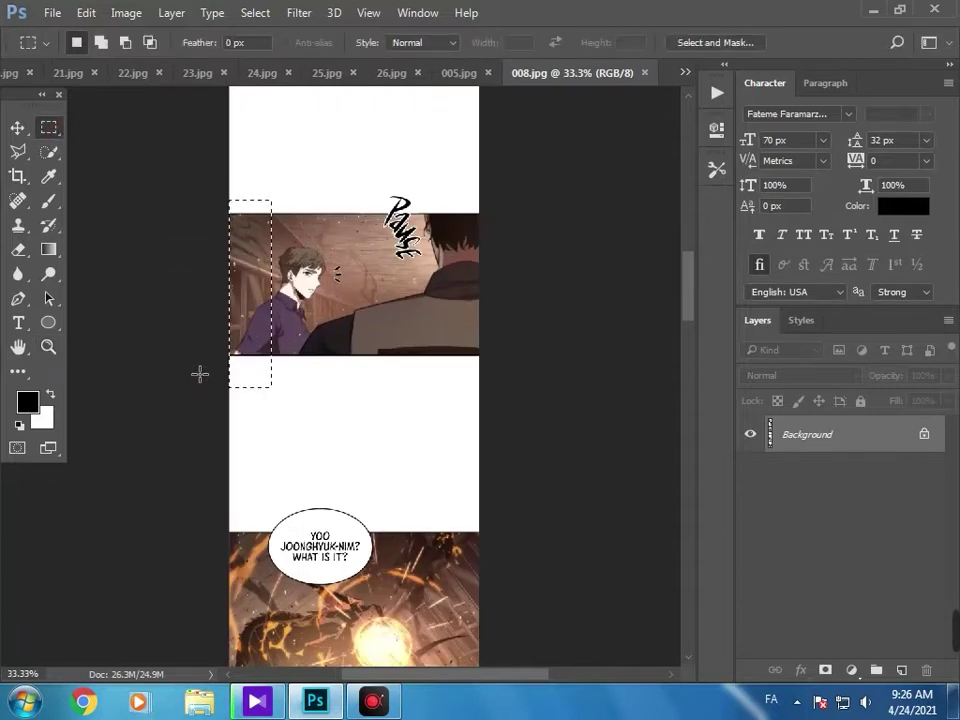
Move 008.jpg out of the docked documents into its own floating window beside 15.jpg.
key(v)
right_click(537, 77)
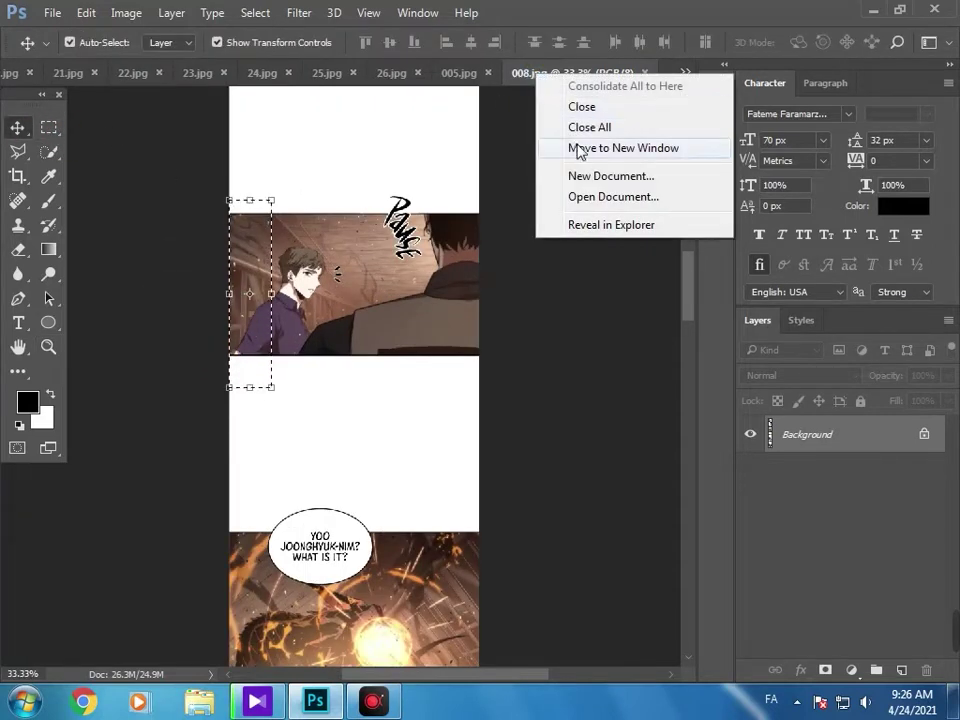
click(579, 148)
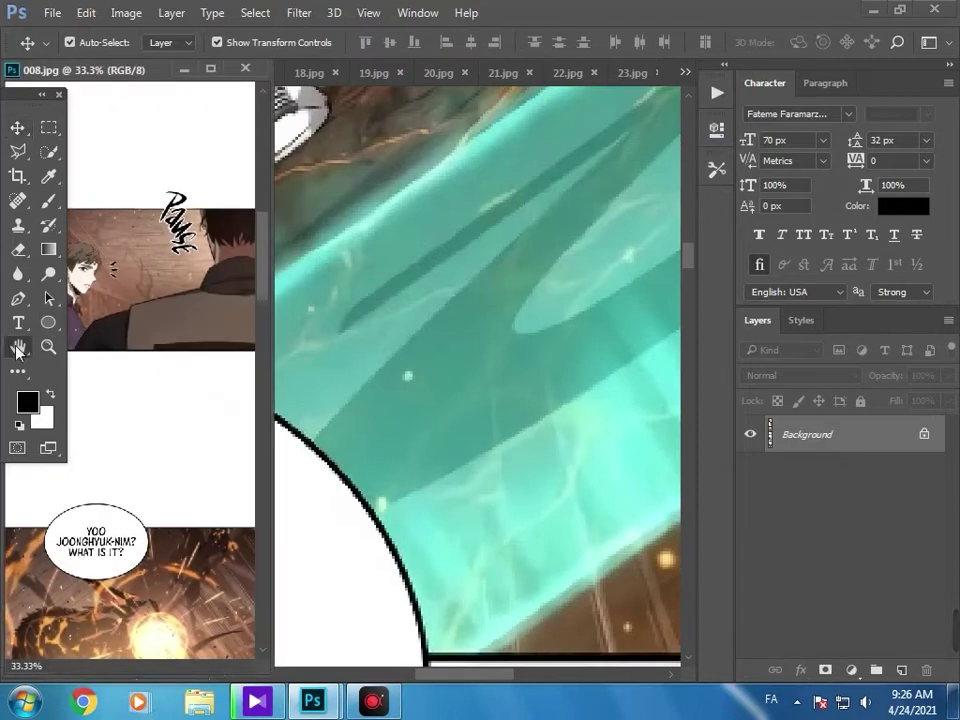
click(18, 348)
click(210, 69)
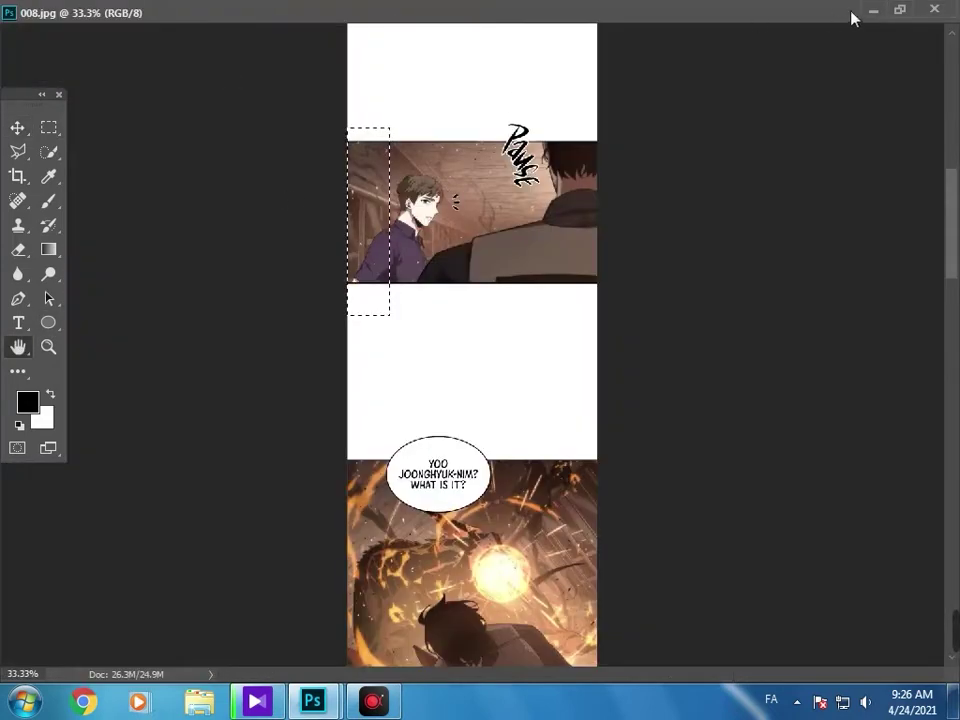
click(899, 10)
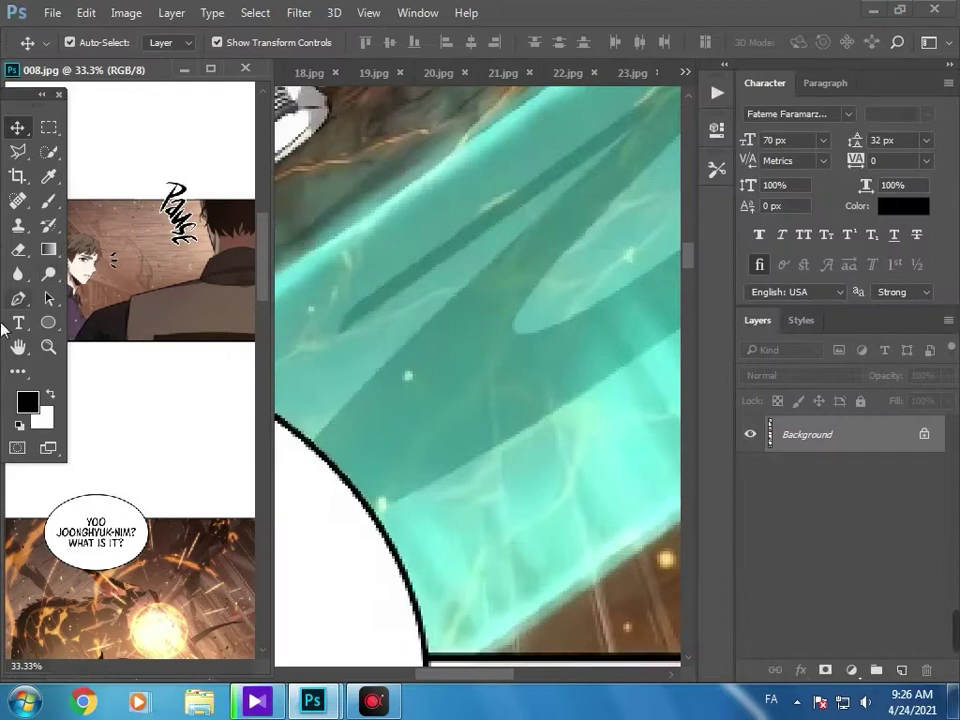
Transfer the selected strip of the purple-shirt panel from 008.jpg into 15.jpg as a new layer.
click(48, 346)
alt+click(100, 345)
alt+click(100, 345)
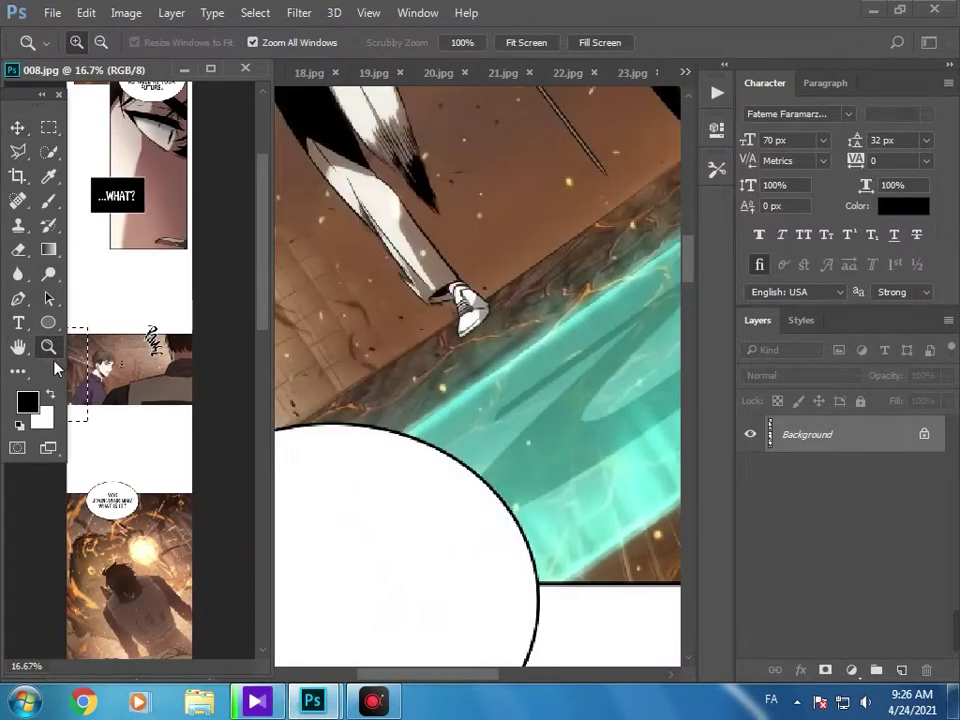
key(v)
drag(76, 370, 330, 470)
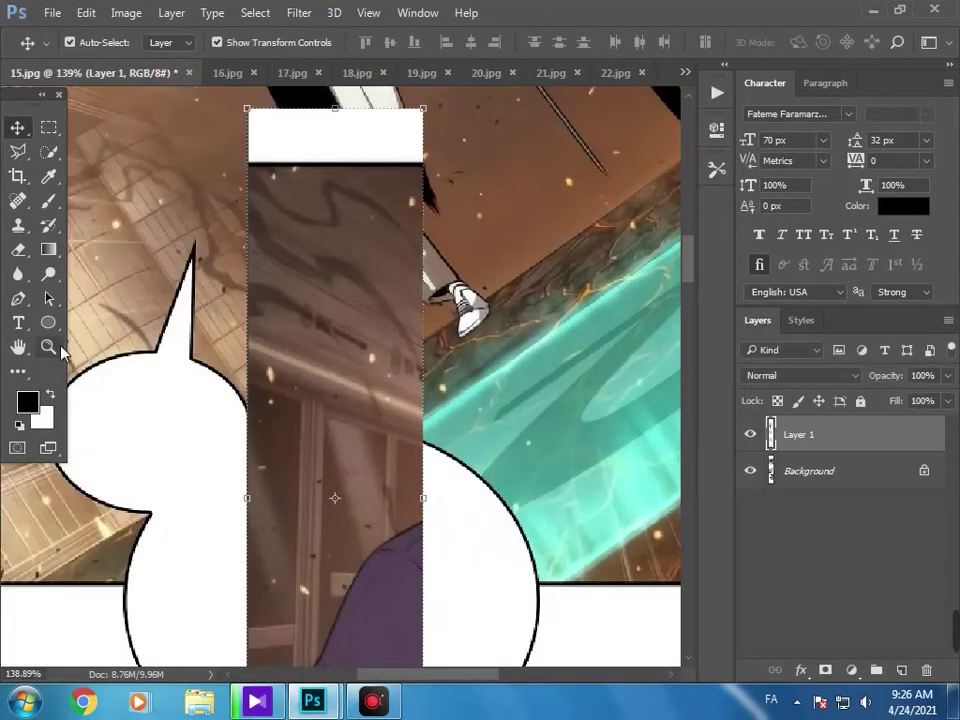
Move the transferred strip down page 15 toward the watermarked bottom panel.
click(48, 346)
alt+click(240, 300)
alt+click(231, 291)
alt+click(231, 291)
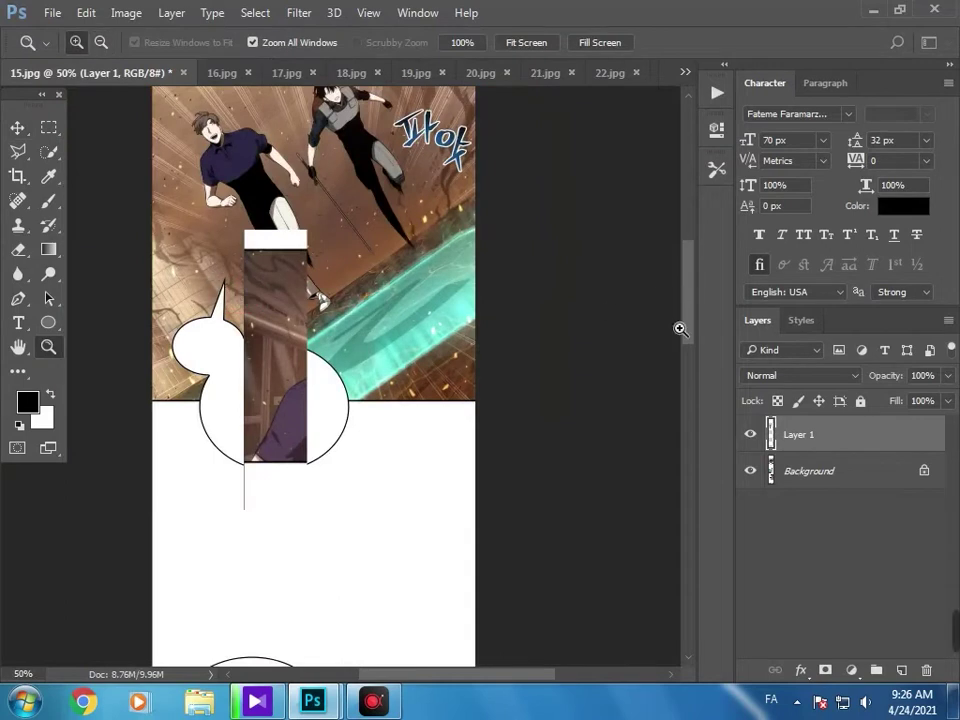
drag(680, 329, 592, 341)
scroll(361, 379, down, 4)
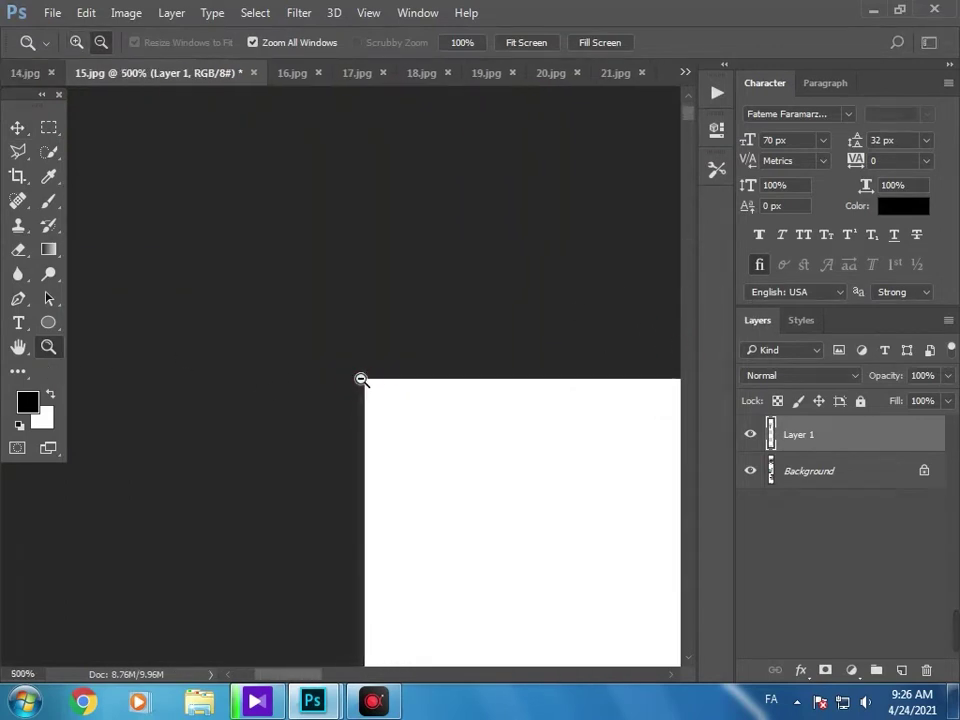
scroll(361, 379, down, 8)
scroll(633, 502, down, 5)
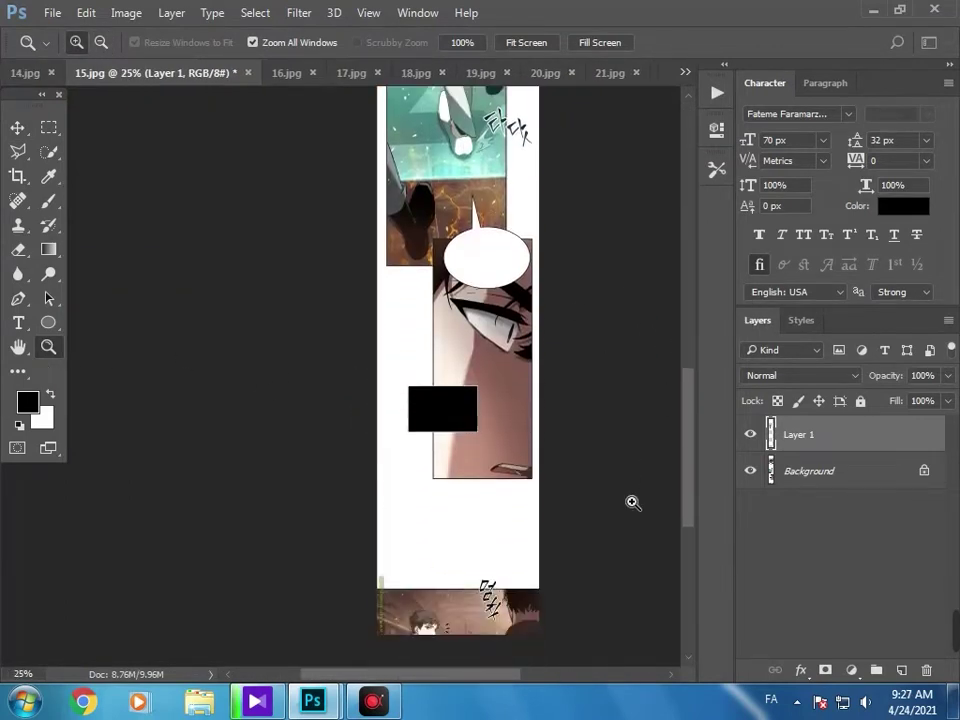
scroll(633, 502, up, 6)
click(17, 127)
drag(408, 175, 372, 474)
Place the strip over the vertical watermark at the left edge of page 15's bottom panel.
click(20, 348)
drag(184, 379, 111, 90)
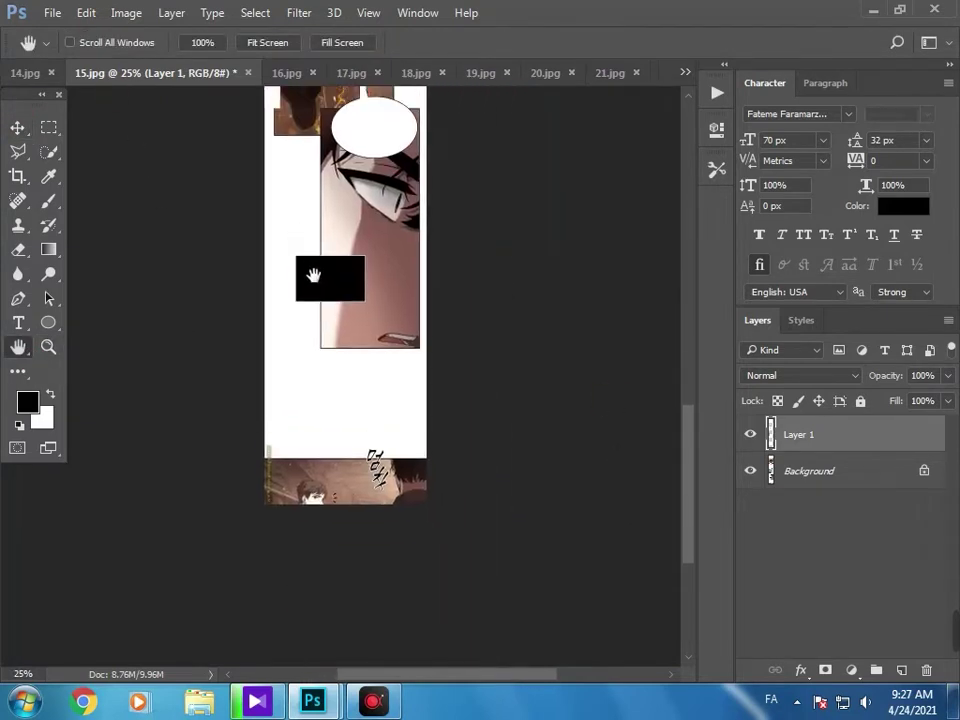
drag(314, 275, 300, 370)
mouse_move(288, 300)
mouse_down()
mouse_move(298, 272)
mouse_move(298, 305)
mouse_up()
click(15, 135)
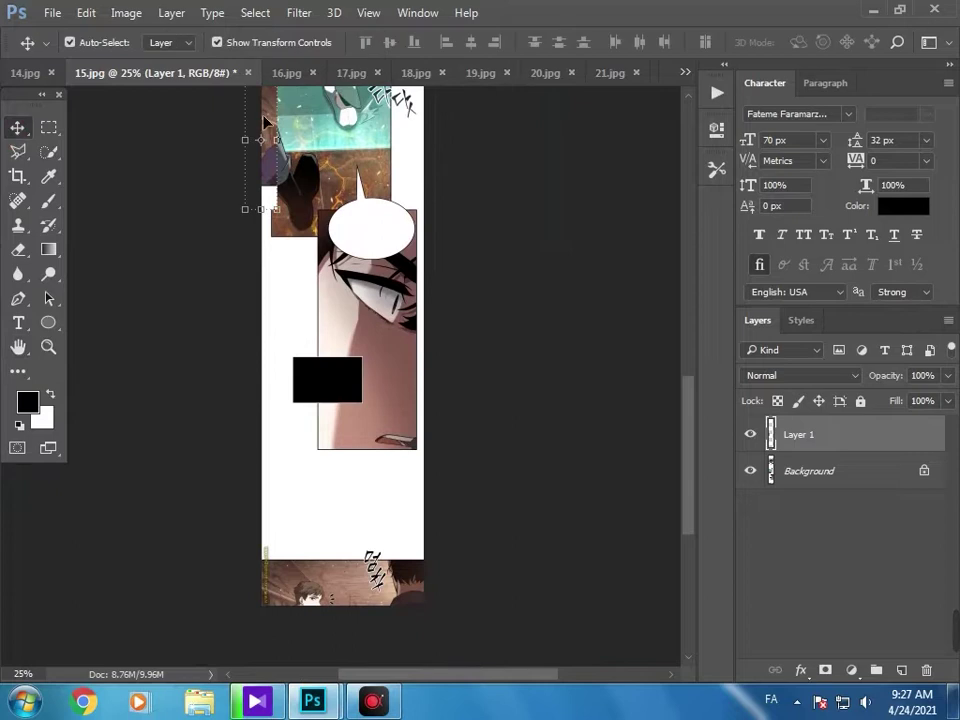
drag(265, 120, 289, 550)
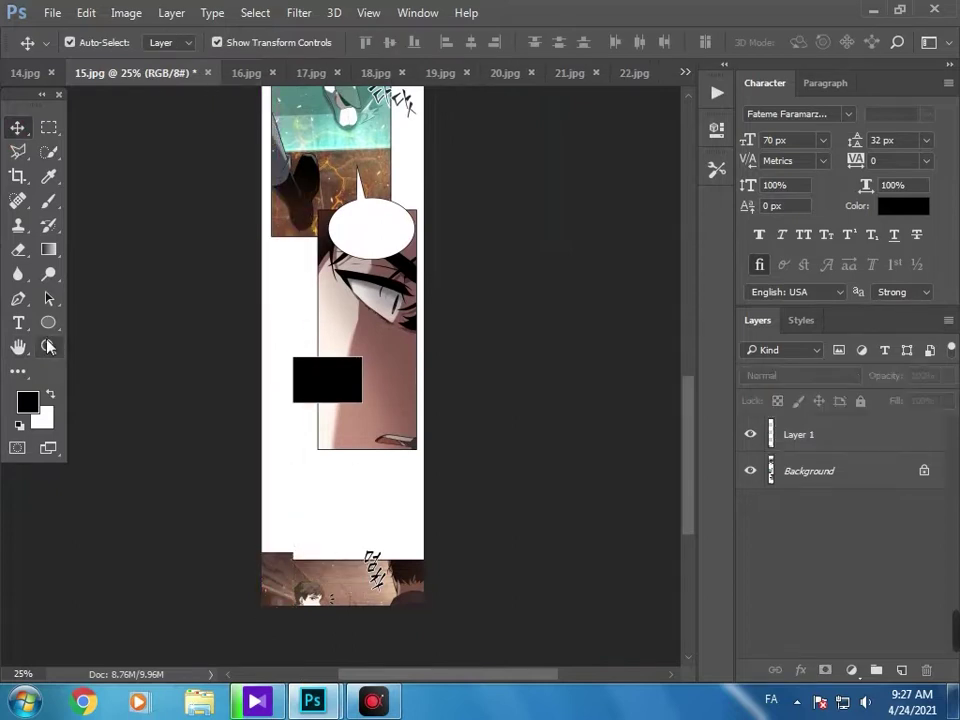
Align the strip on Layer 1 with the bottom panel's upper border and the page's left edge.
click(48, 346)
click(321, 640)
click(306, 184)
click(22, 347)
drag(223, 268, 169, 529)
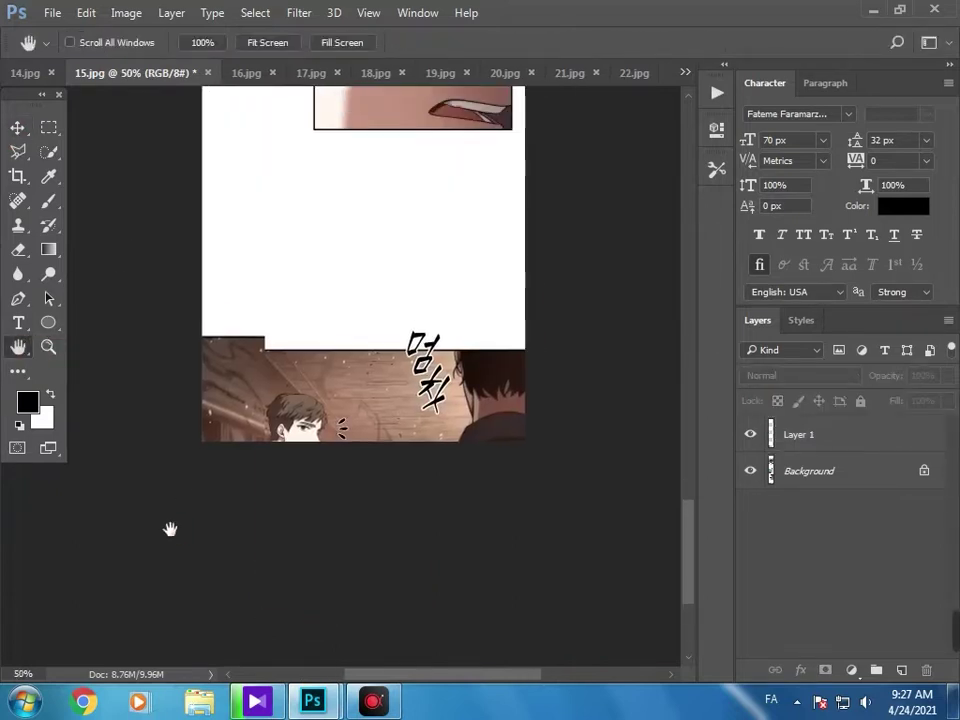
drag(227, 353, 200, 438)
click(48, 347)
click(225, 453)
click(20, 126)
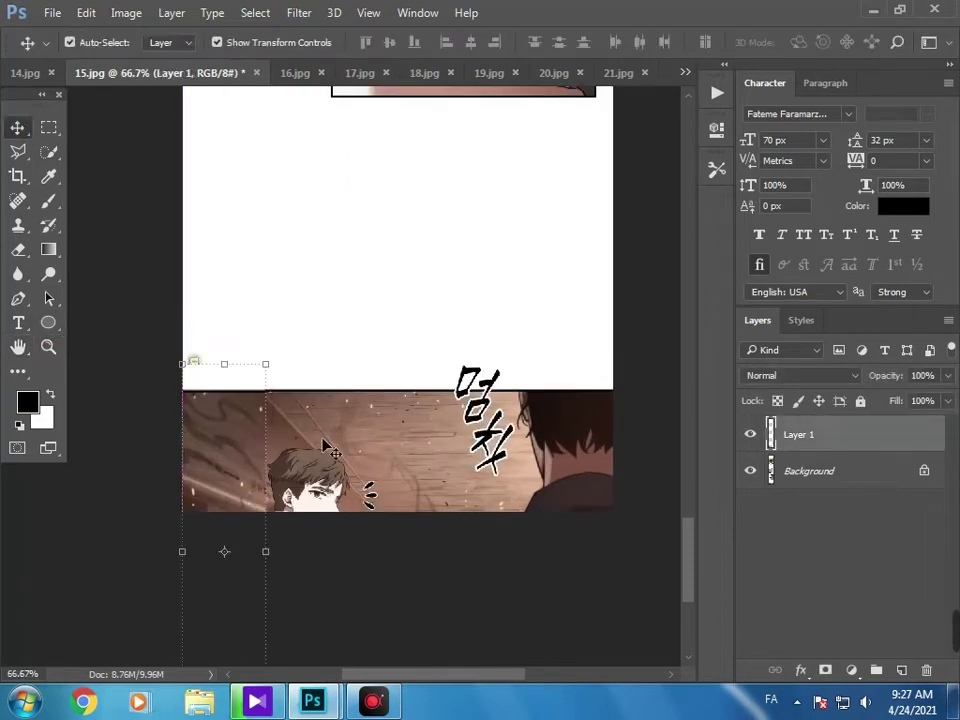
Nudge the strip on Layer 1 vertically so its black border line meets the bottom panel's upper border.
key(z)
click(229, 464)
click(223, 384)
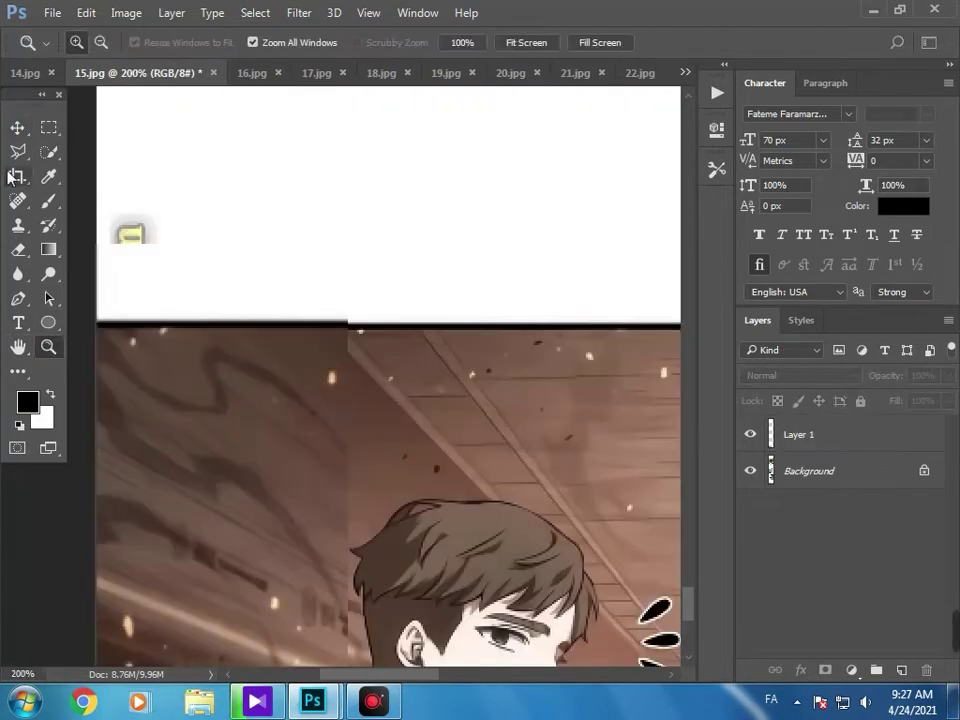
click(17, 127)
drag(341, 349, 343, 353)
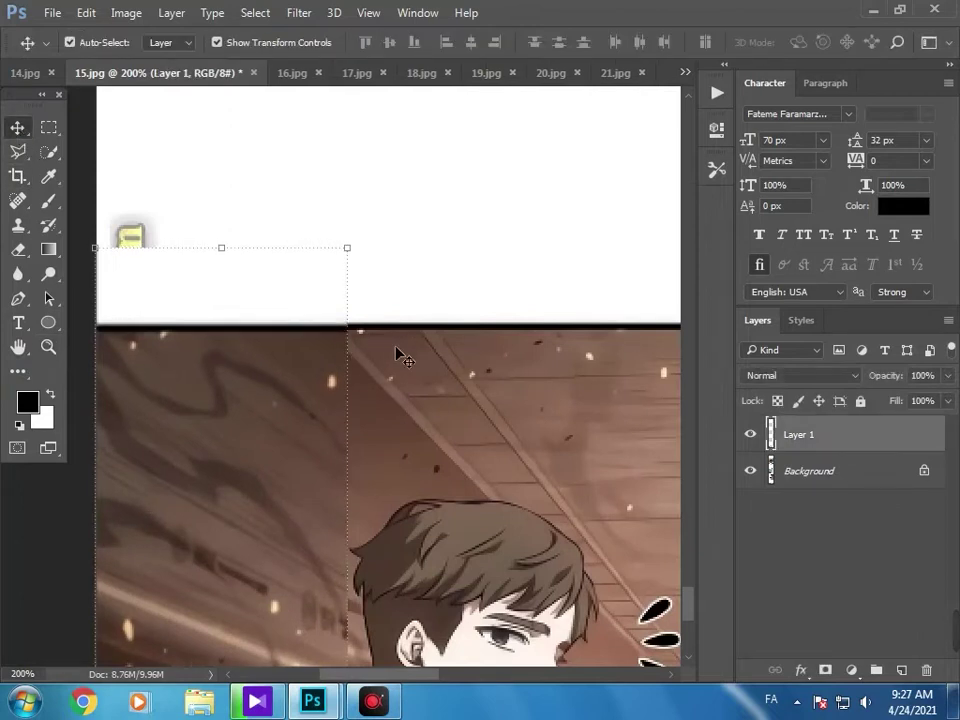
key(Up)
click(46, 347)
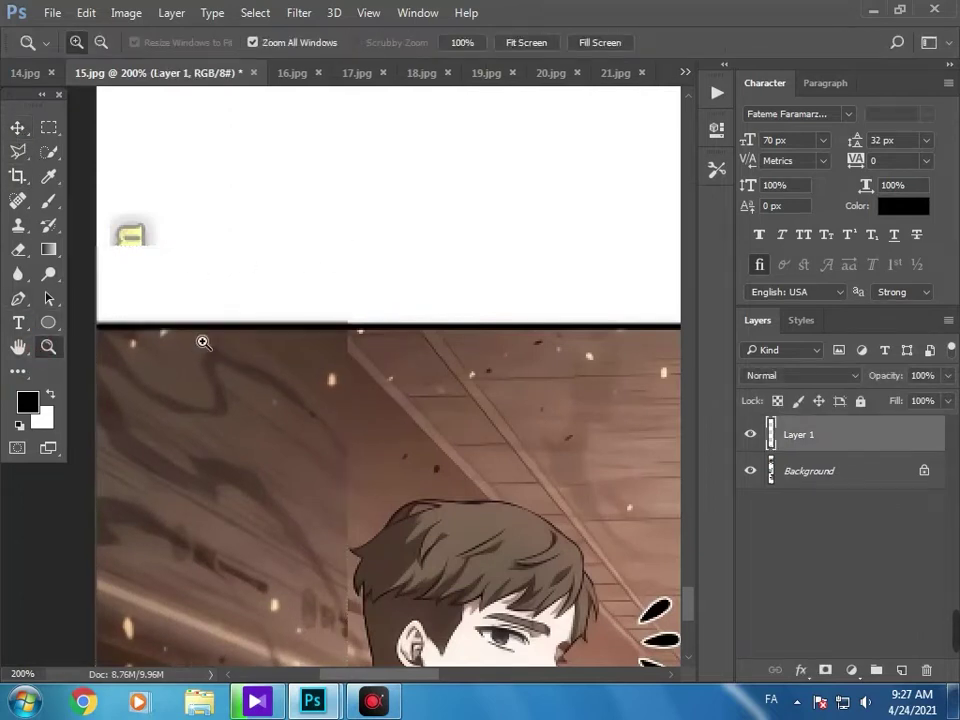
Scale the strip to about 92.6% width and 92.3% height, keep it flush with the page's left edge, and apply the transformation.
alt+click(149, 290)
alt+click(149, 290)
click(17, 127)
key(ctrl+t)
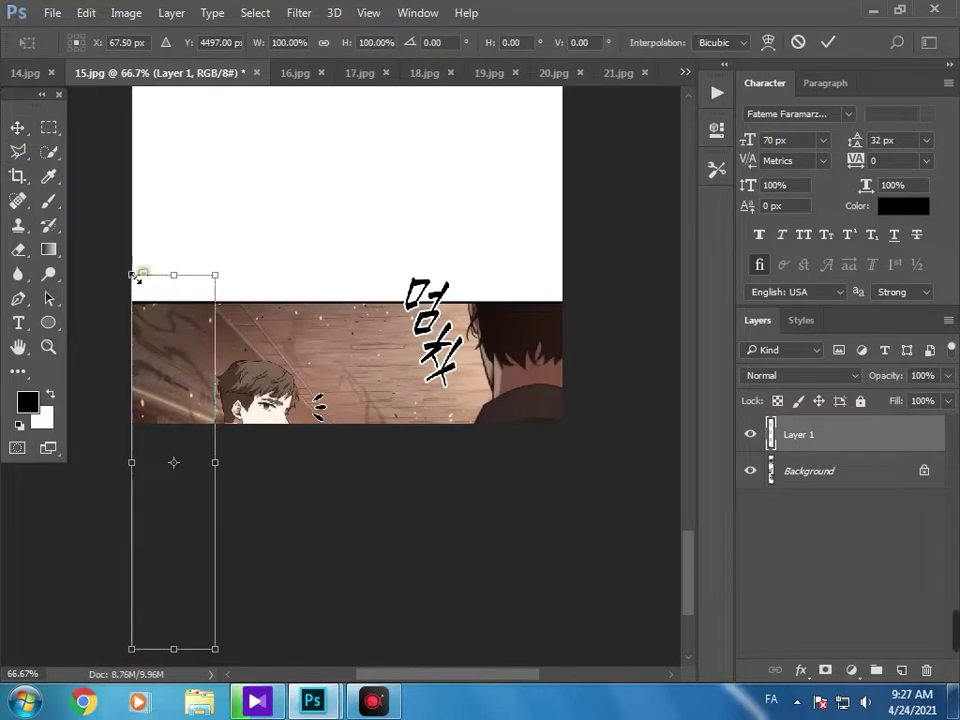
drag(135, 272, 136, 299)
mouse_move(175, 351)
mouse_down()
mouse_move(169, 321)
mouse_move(189, 354)
mouse_move(193, 347)
mouse_up()
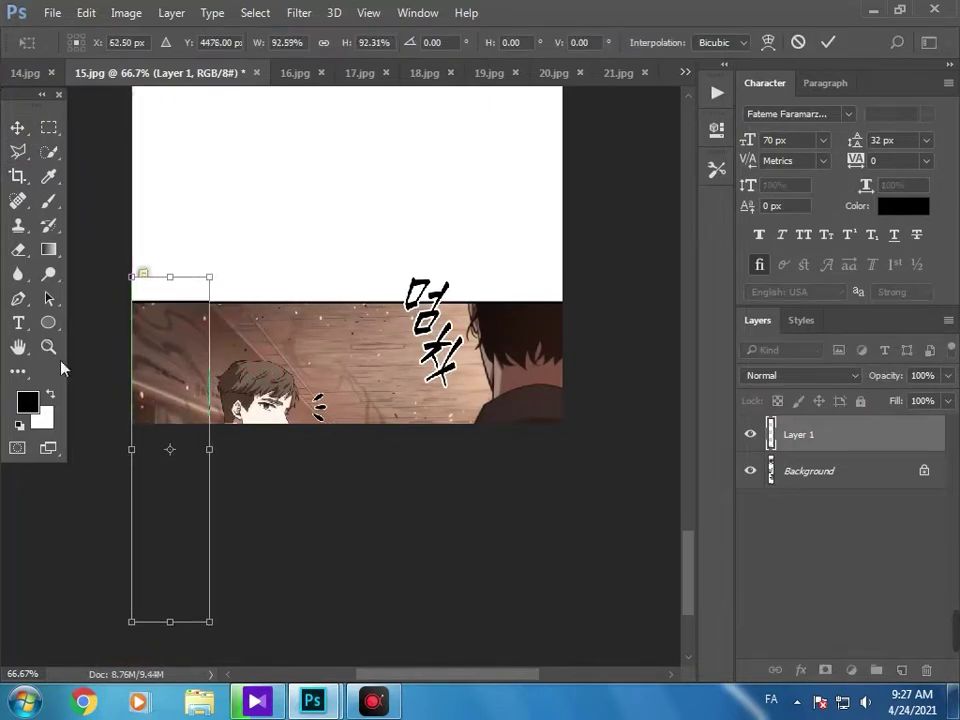
click(48, 346)
click(403, 281)
click(204, 326)
click(138, 353)
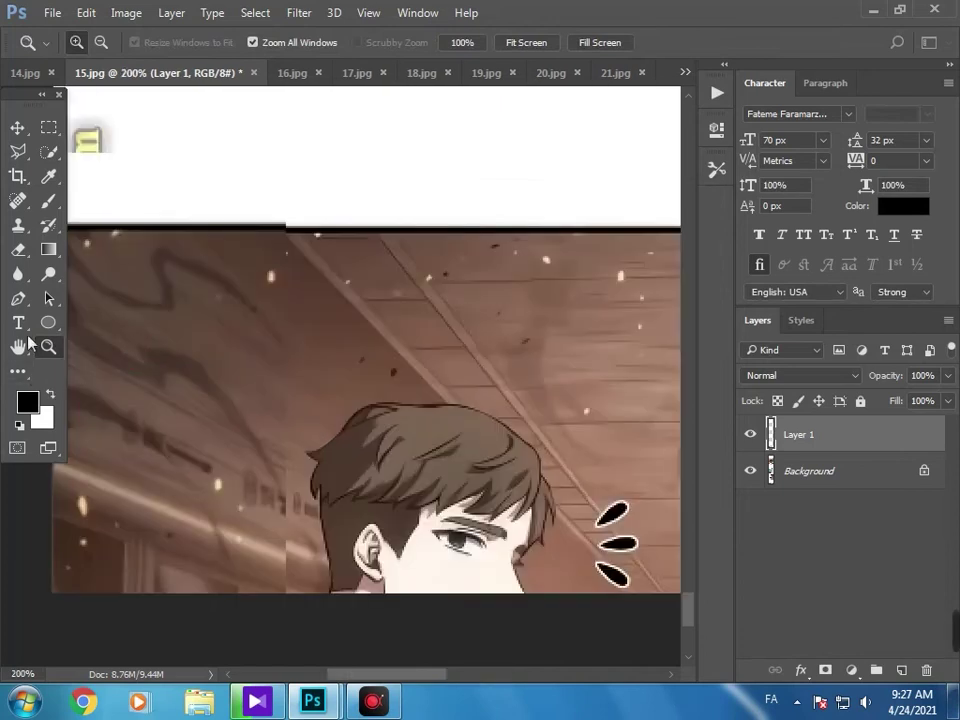
click(17, 127)
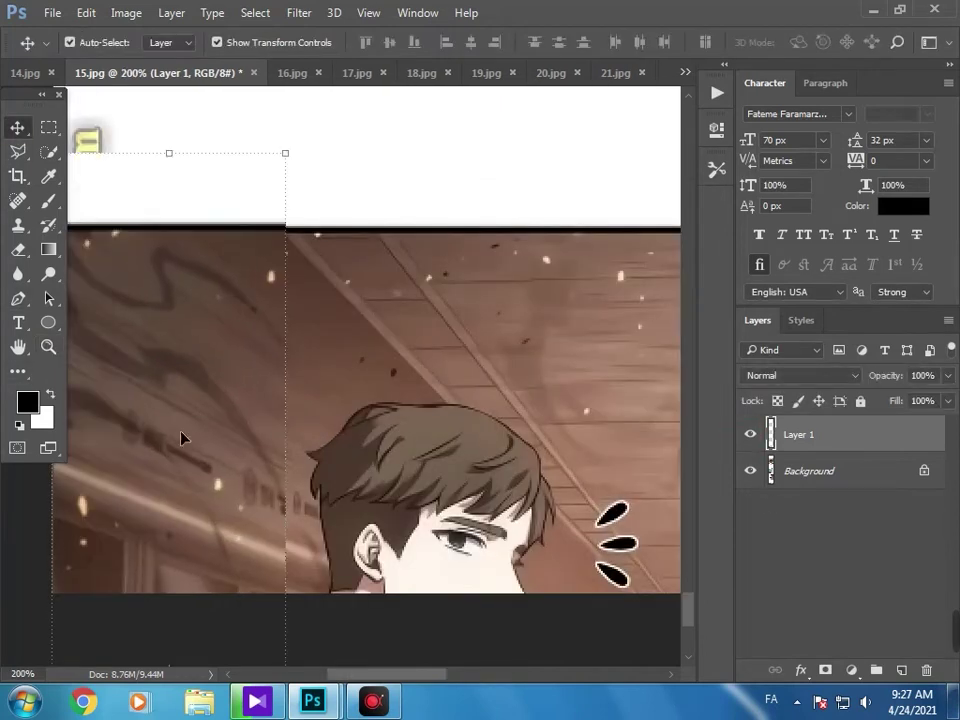
drag(285, 153, 263, 178)
click(52, 347)
click(585, 280)
click(17, 127)
click(48, 347)
click(585, 280)
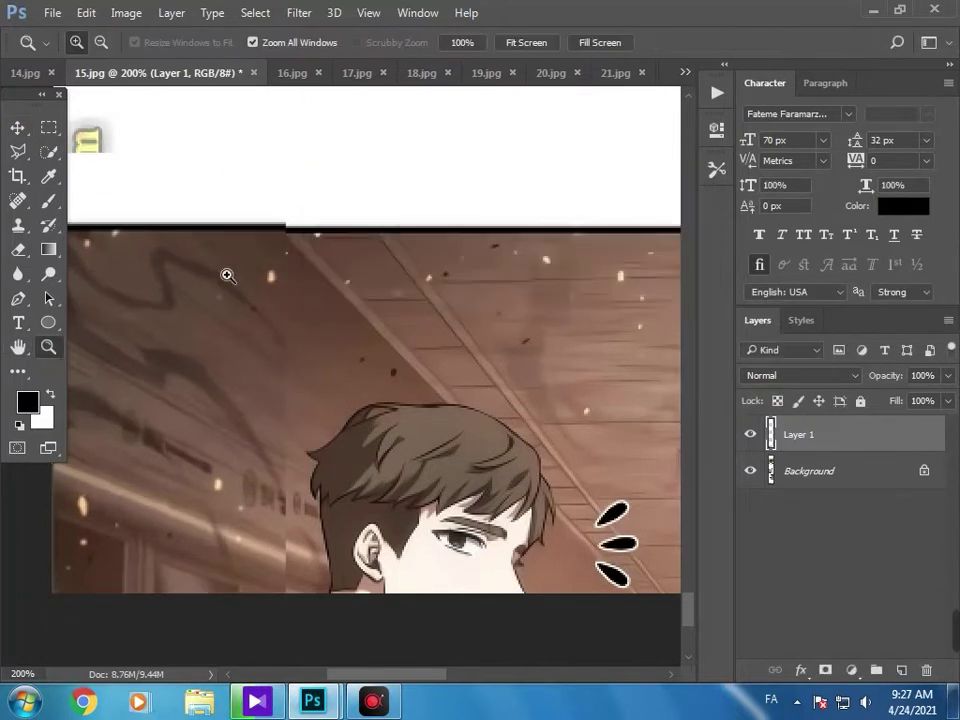
Scale the strip again to 92.80% width and 93.12% height and reposition it on the bottom panel's upper border.
click(233, 256)
scroll(233, 256, down, 11)
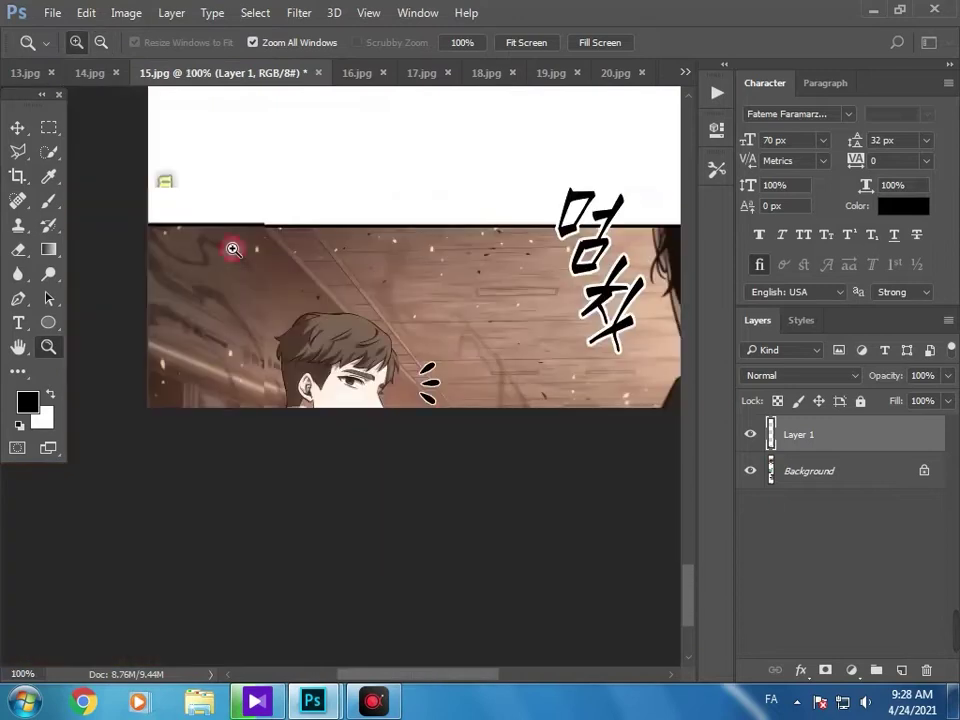
click(16, 129)
drag(211, 222, 250, 242)
mouse_move(296, 206)
mouse_down()
mouse_move(294, 180)
mouse_move(274, 208)
mouse_move(288, 206)
mouse_up()
drag(255, 258, 224, 249)
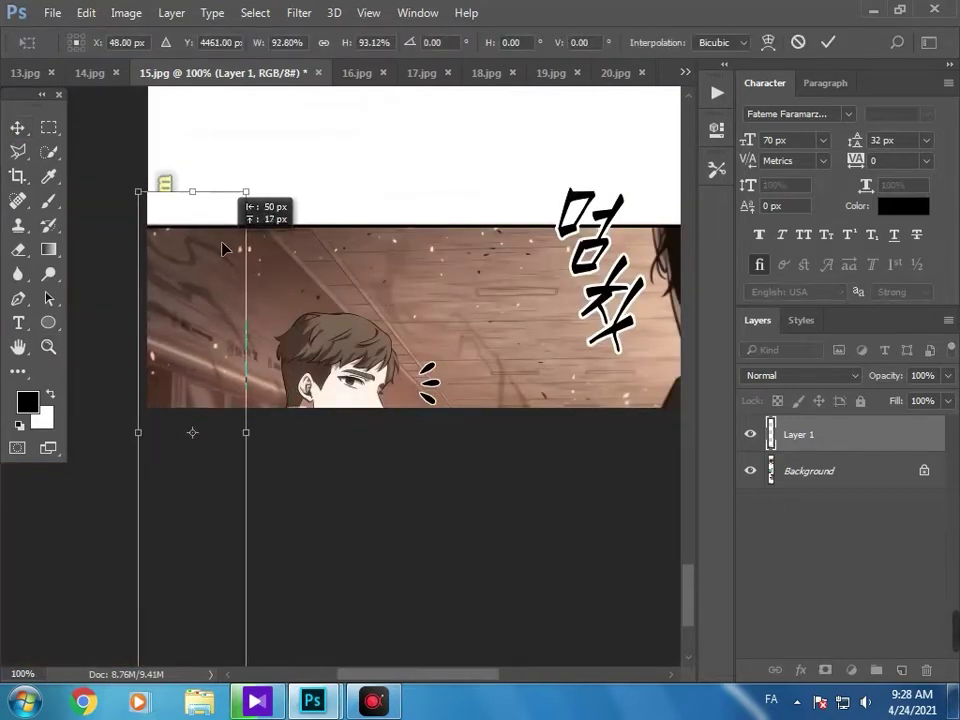
key(z)
key(Return)
click(251, 289)
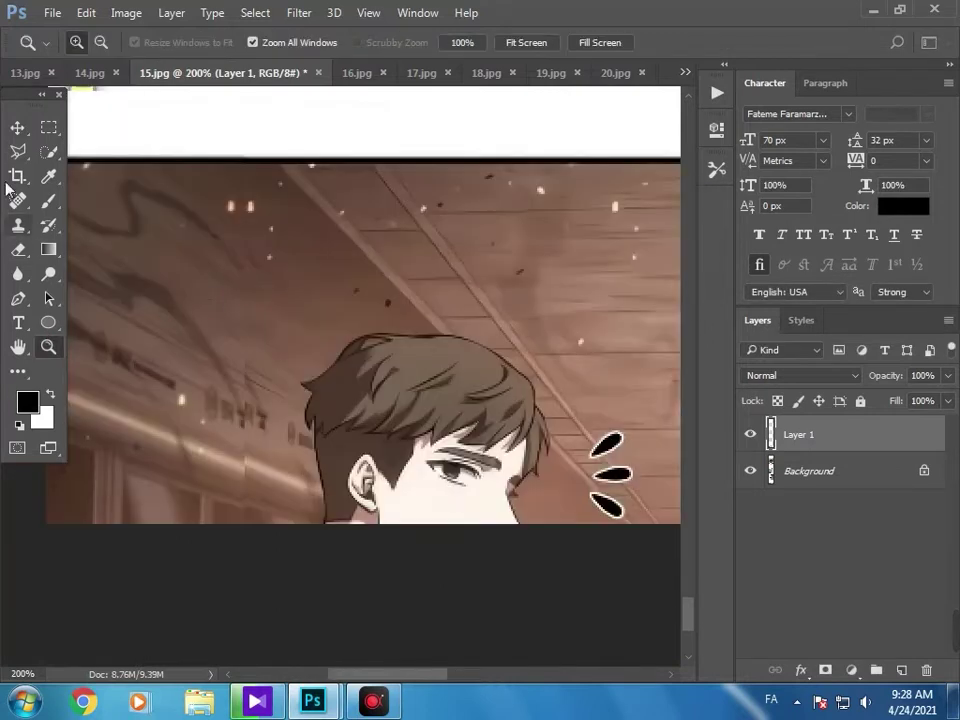
Shift the strip slightly right so its left side is flush with the page edge, then deselect the layer.
click(26, 125)
drag(158, 334, 176, 331)
click(358, 395)
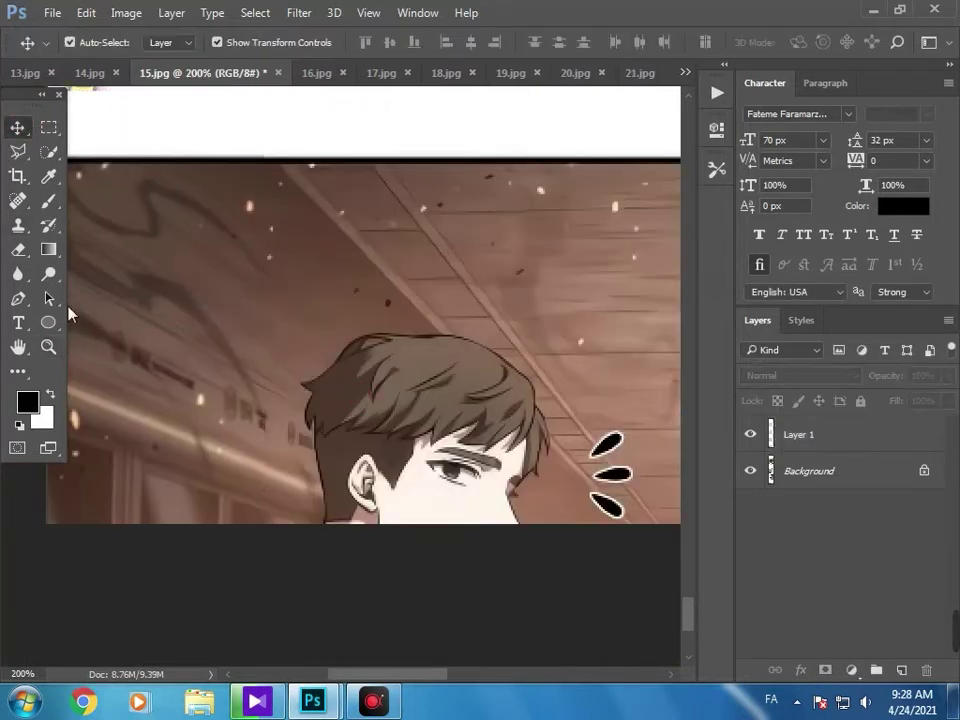
Select a rectangle around the watermark remnant in the white gap above the bottom panel and fill it with white on Layer 1.
click(48, 346)
alt+click(242, 300)
click(212, 217)
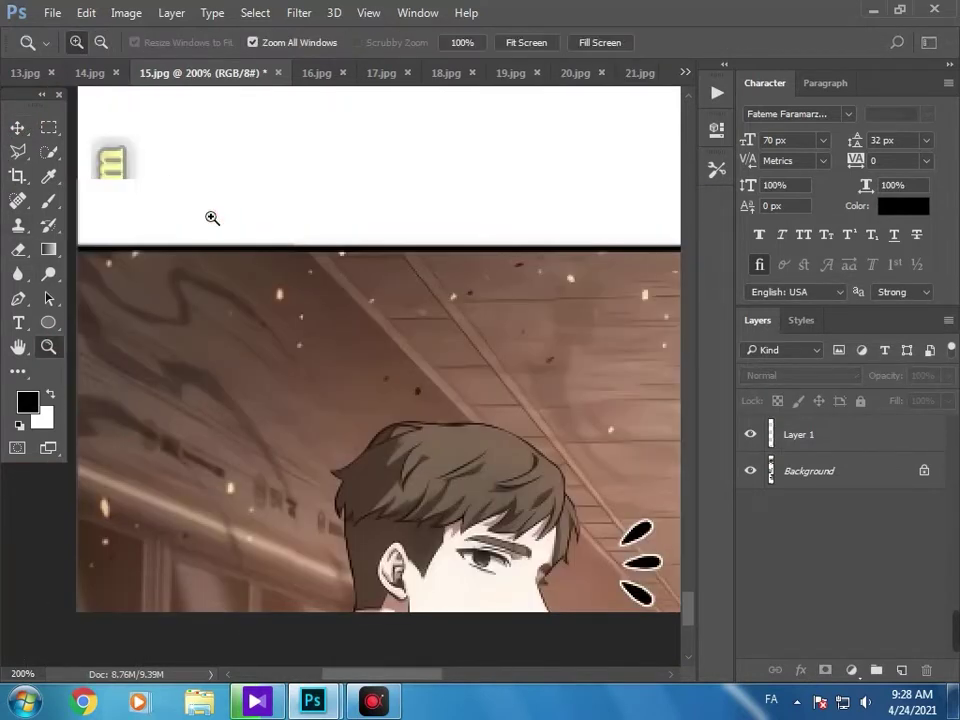
click(48, 127)
drag(347, 108, 80, 248)
right_click(122, 229)
click(86, 372)
key(Up)
key(Up)
key(Up)
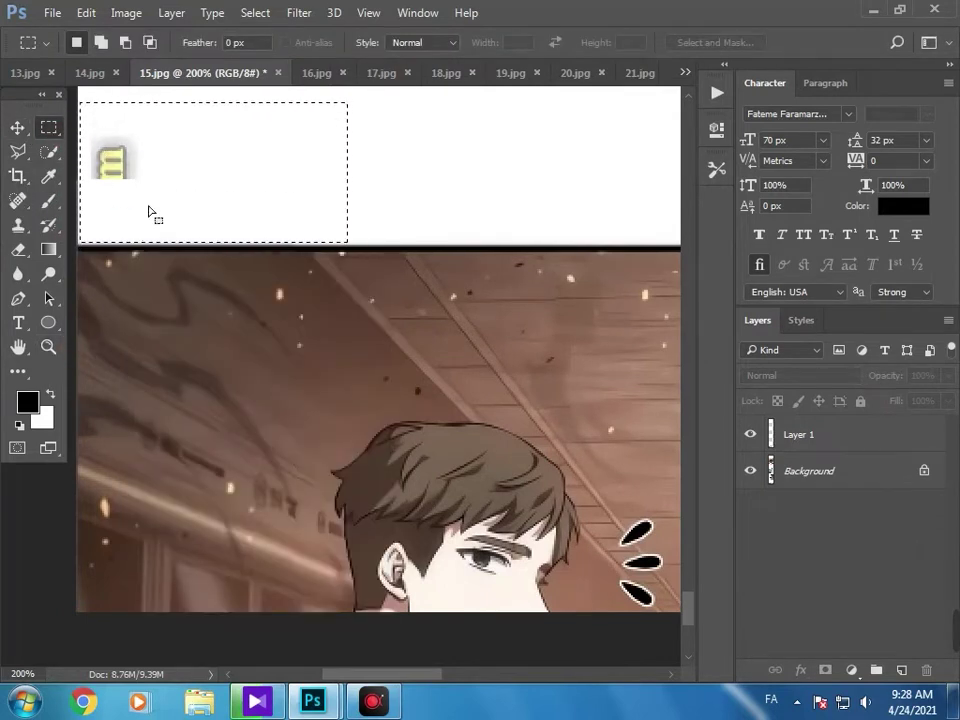
right_click(148, 208)
click(95, 400)
click(824, 442)
right_click(455, 282)
click(495, 548)
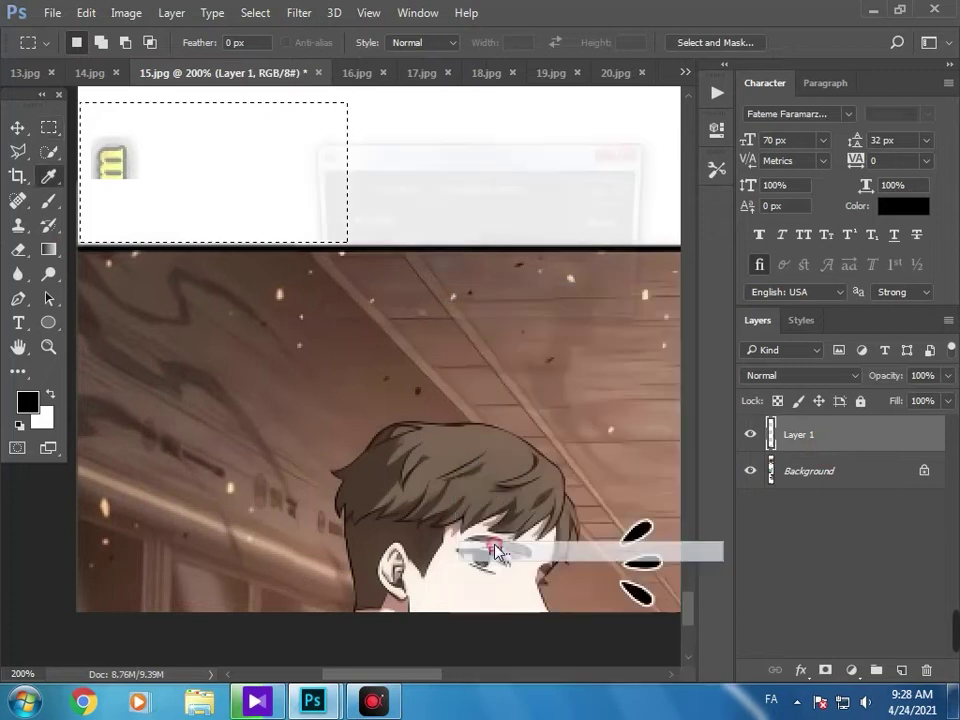
click(454, 193)
click(470, 219)
key(Return)
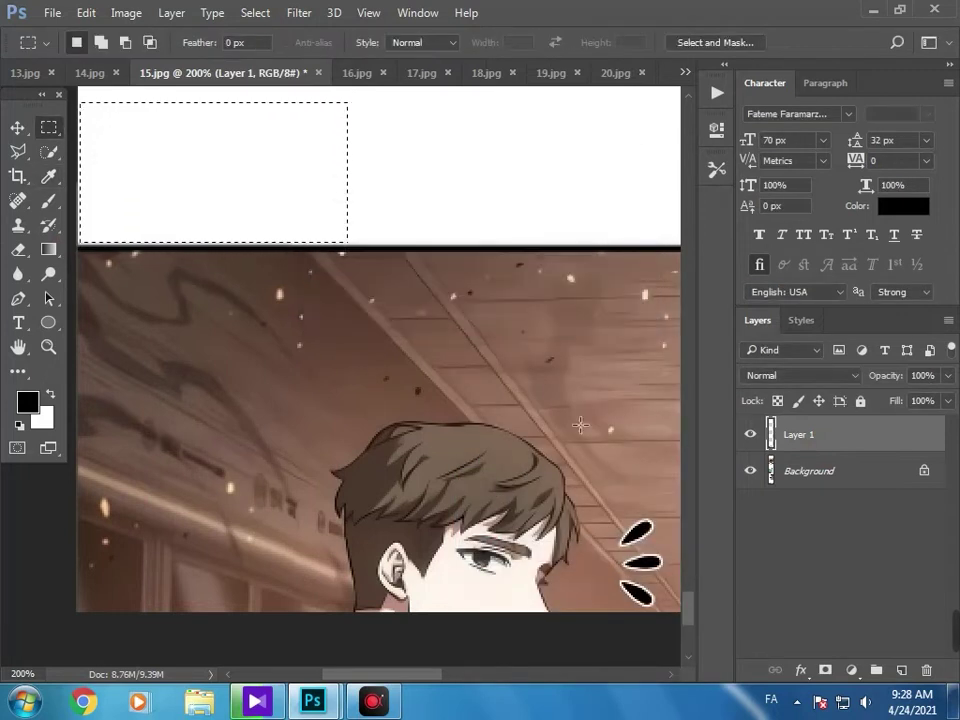
click(50, 346)
alt+click(173, 347)
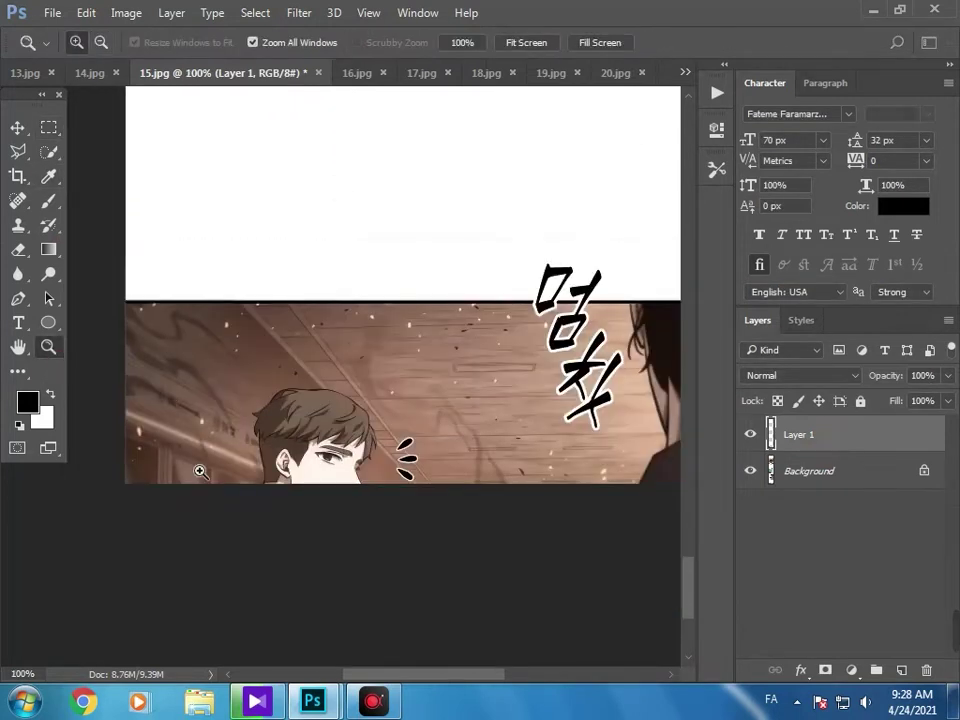
click(200, 471)
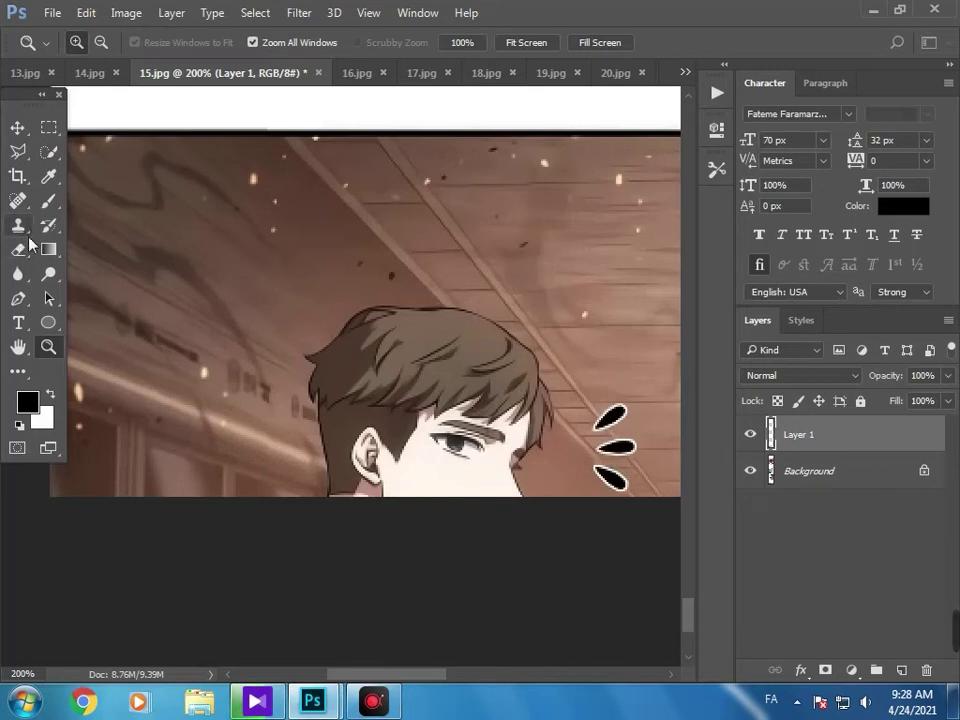
click(24, 249)
right_click(249, 442)
click(356, 445)
key(Return)
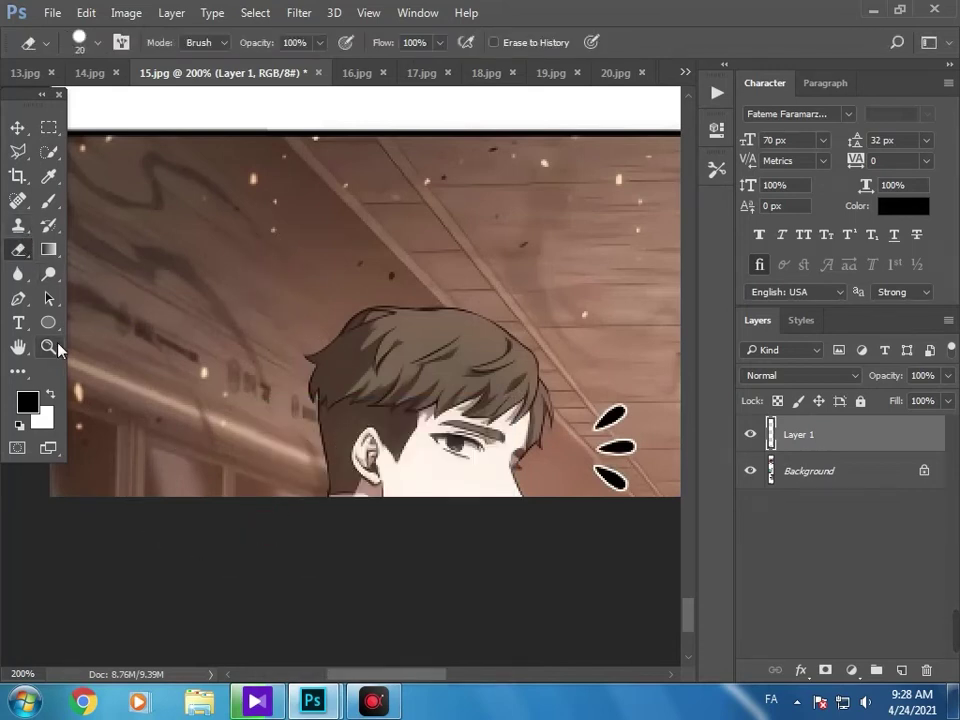
click(50, 346)
key(ctrl+minus)
key(ctrl+minus)
key(ctrl+minus)
key(ctrl+minus)
key(ctrl+minus)
Save page 15 as a JPEG named 15 in New folder, overwriting the existing copy.
click(52, 12)
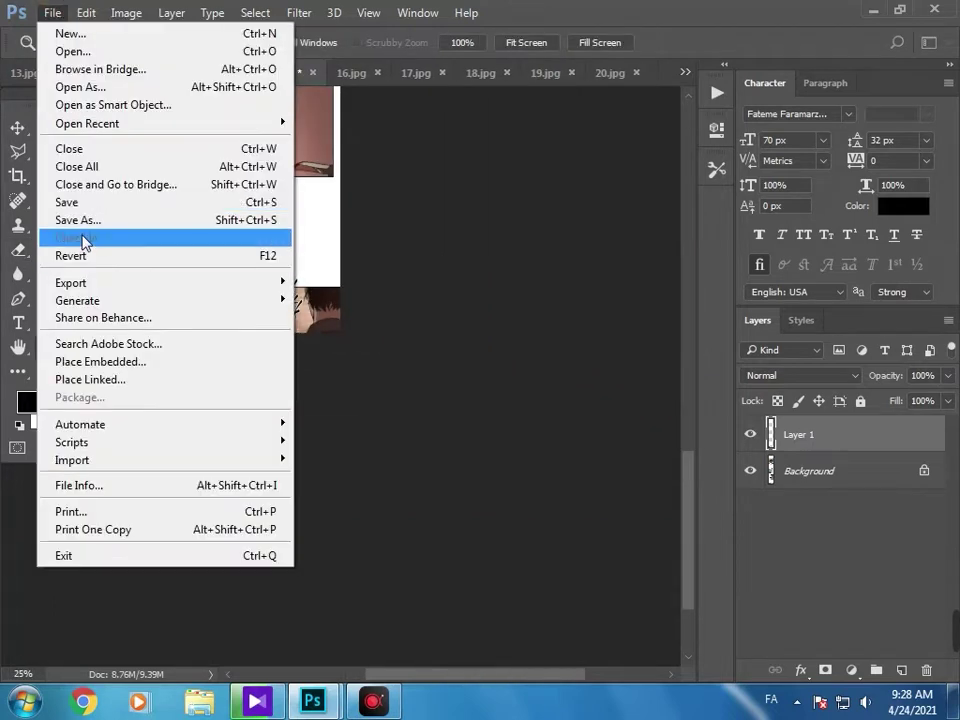
click(84, 223)
click(205, 449)
click(251, 273)
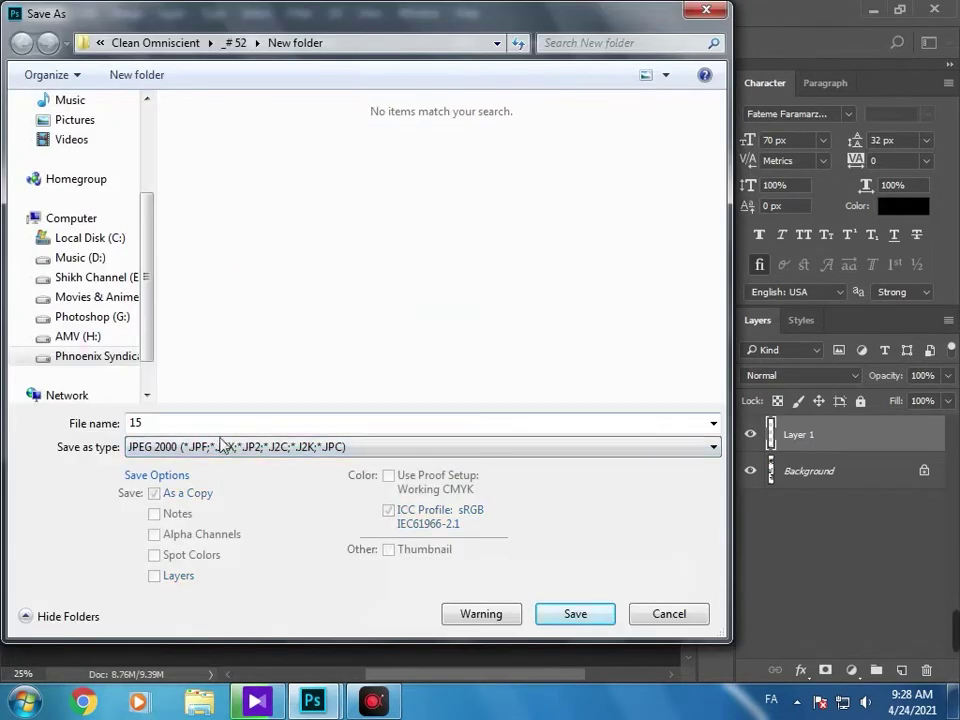
click(221, 446)
click(255, 256)
scroll(686, 331, down, 3)
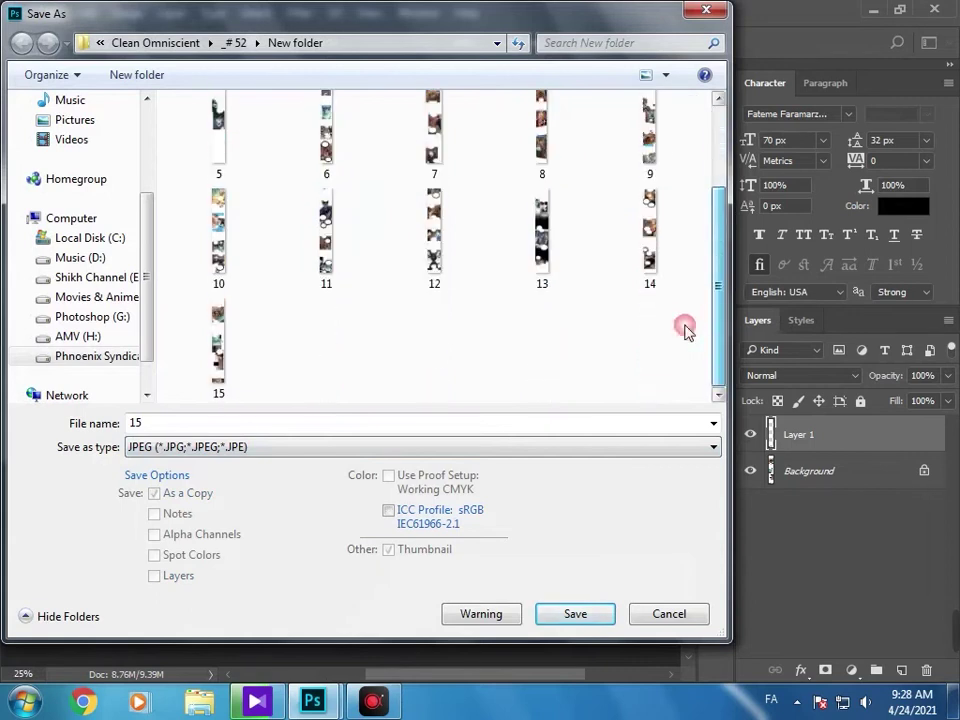
key(Return)
click(518, 347)
key(Return)
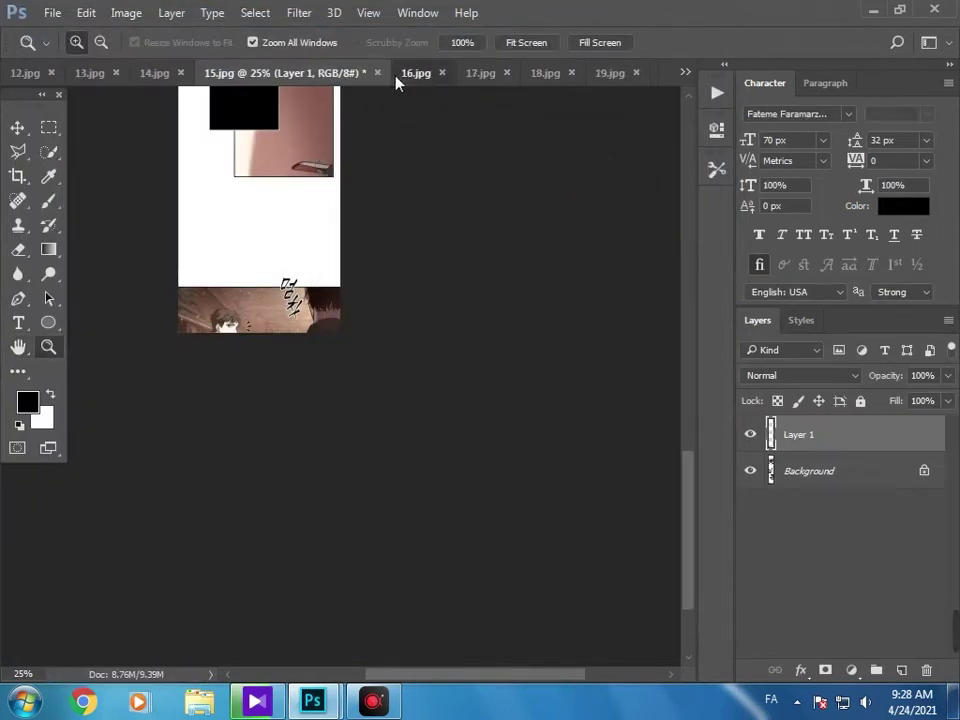
Switch to 16.jpg and erase the text in the oval bubble above the fiery orb panel with a lasso selection and fill.
click(405, 75)
scroll(640, 360, down, 10)
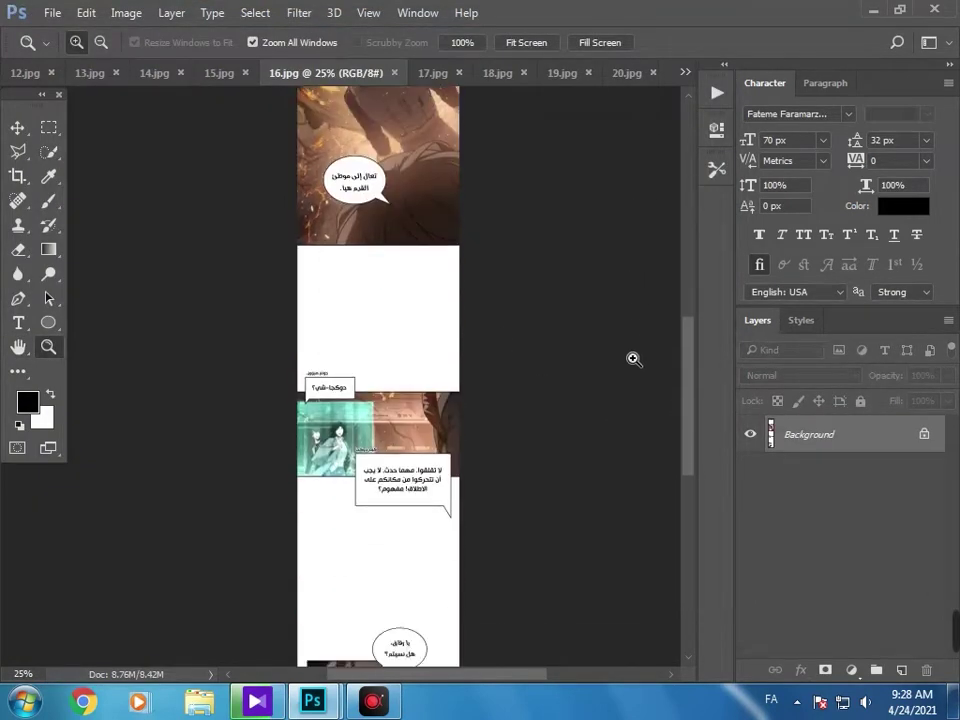
scroll(632, 356, up, 5)
click(371, 229)
click(371, 229)
click(371, 229)
click(21, 153)
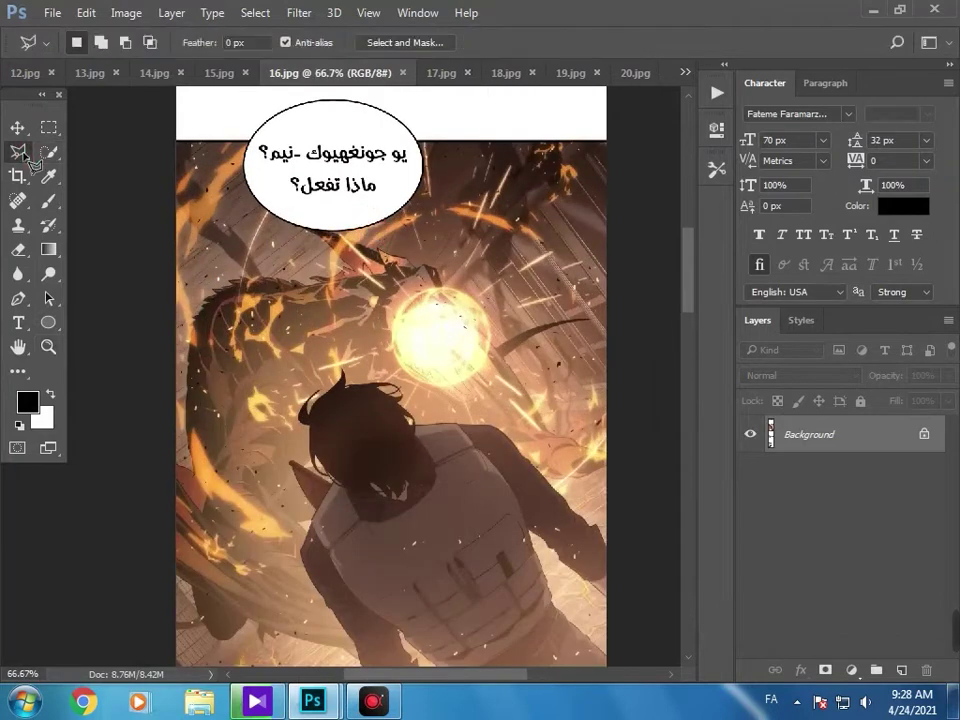
double_click(411, 144)
right_click(362, 146)
click(411, 455)
key(Return)
key(ctrl+d)
Erase the text in the tailed oval bubble at the lower end of the fiery scene on page 16.
drag(686, 270, 682, 357)
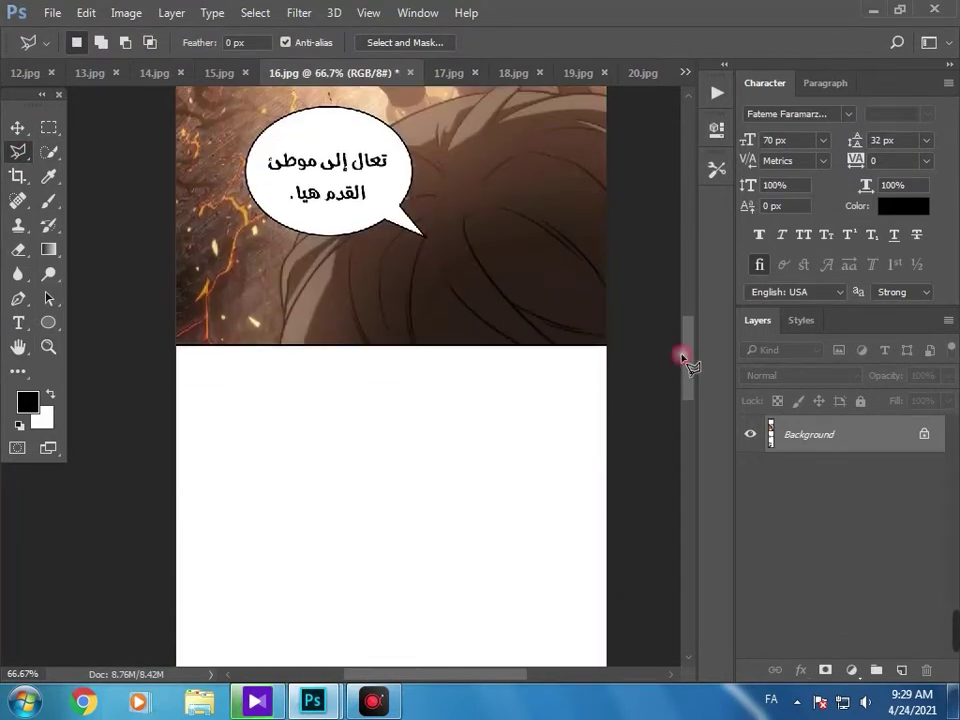
click(380, 706)
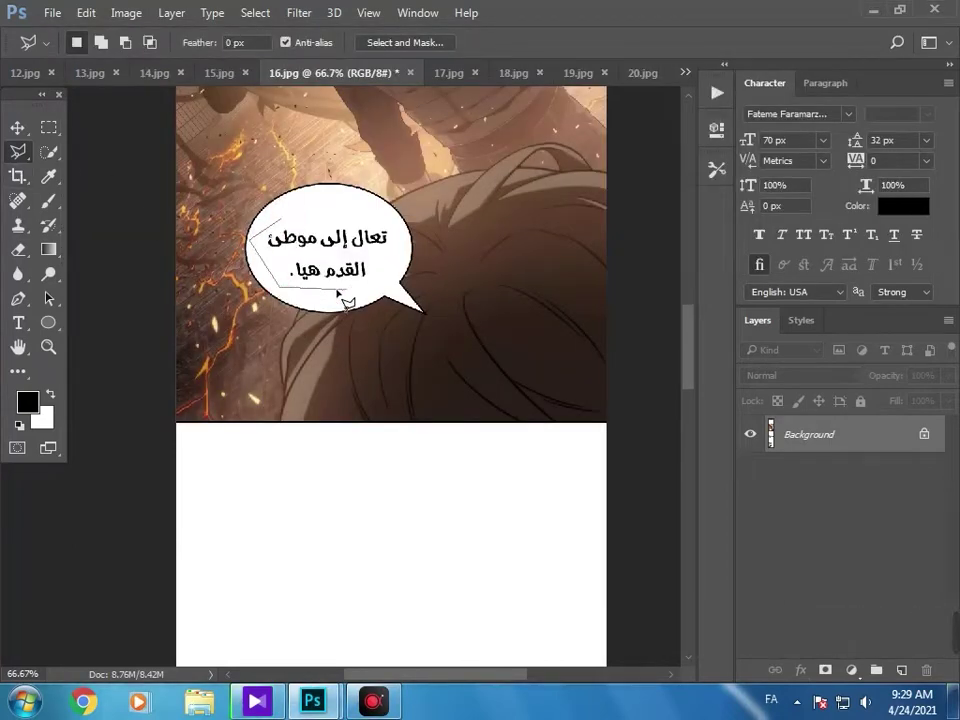
click(406, 502)
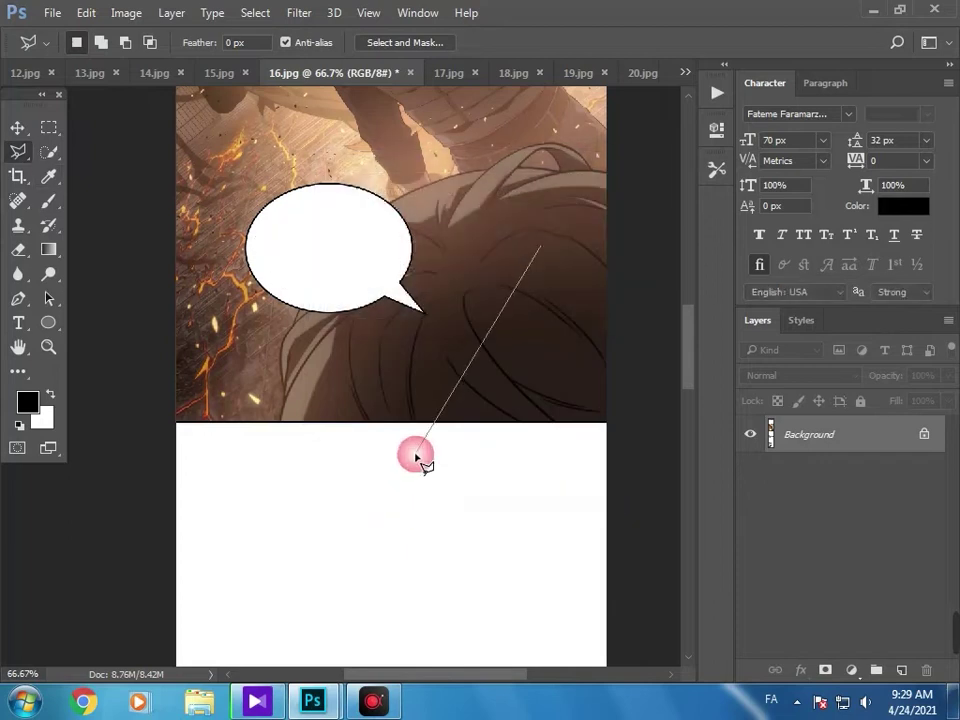
Remove the small speaker name above the small rectangular bubble by filling a rectangular selection around it.
scroll(685, 320, down, 10)
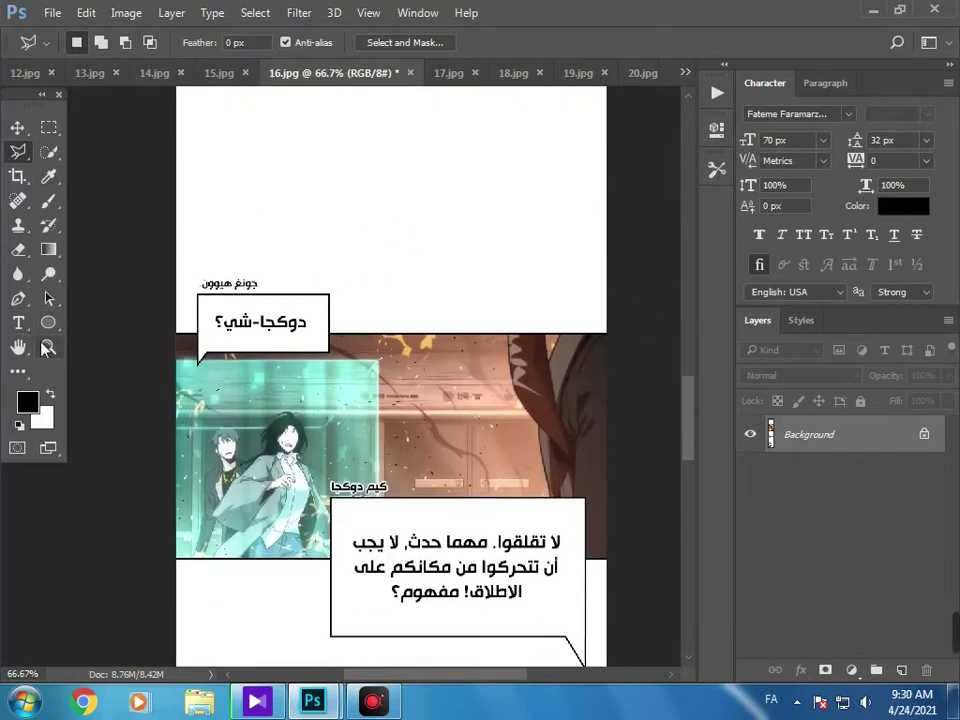
click(45, 348)
click(268, 322)
click(268, 322)
click(52, 128)
drag(302, 180, 103, 227)
right_click(135, 230)
click(197, 497)
key(Return)
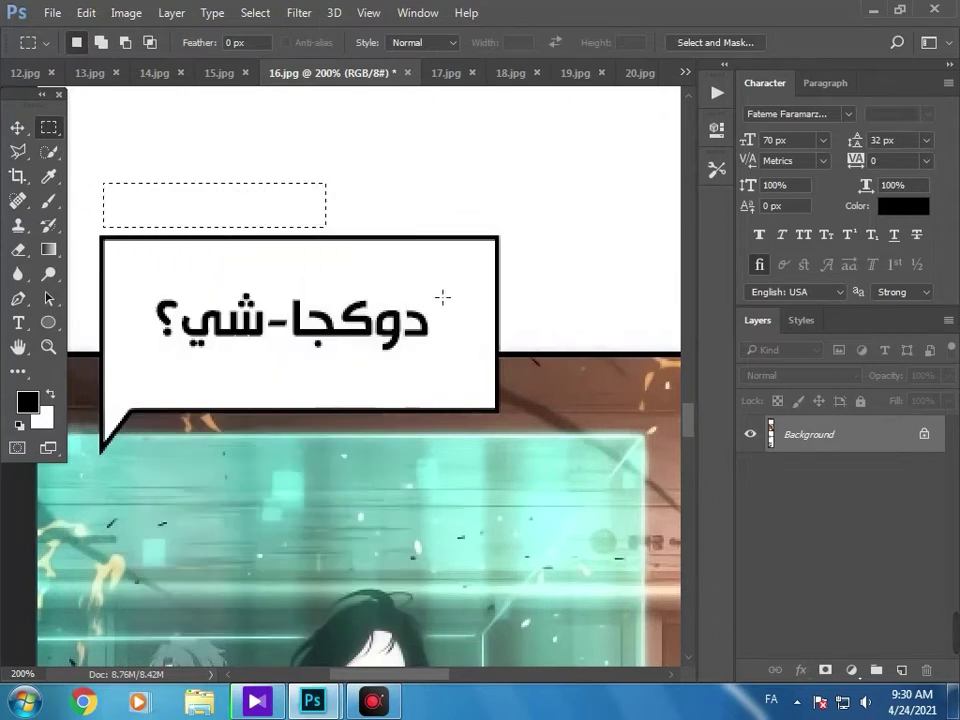
Clear the text inside the small rectangular bubble with a filled rectangular selection and deselect.
drag(444, 285, 147, 360)
right_click(198, 343)
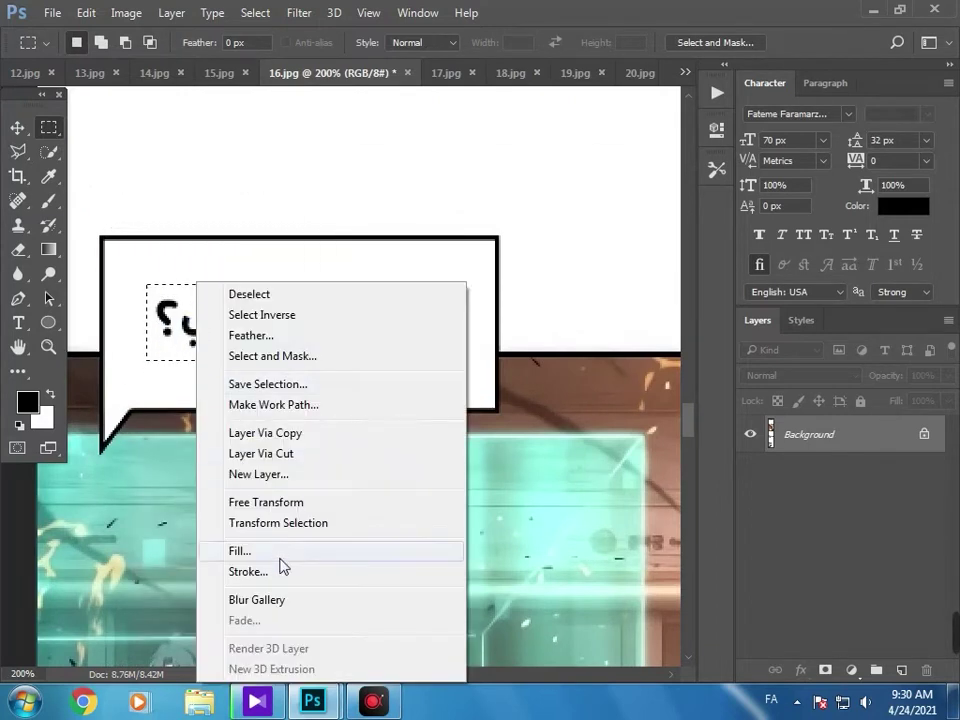
click(281, 557)
key(Return)
click(204, 375)
Set the Spot Healing Brush size to 15 px for the speaker name above the large rectangular bubble.
click(48, 347)
alt+click(163, 272)
alt+click(163, 272)
alt+click(163, 272)
triple_click(257, 409)
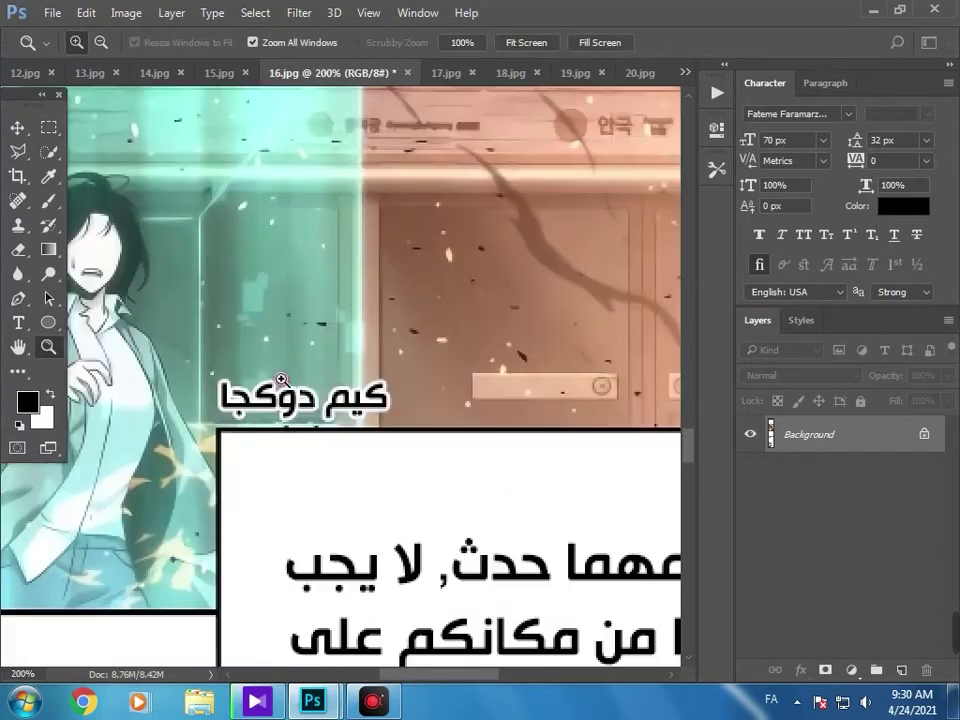
click(283, 380)
click(18, 200)
right_click(395, 378)
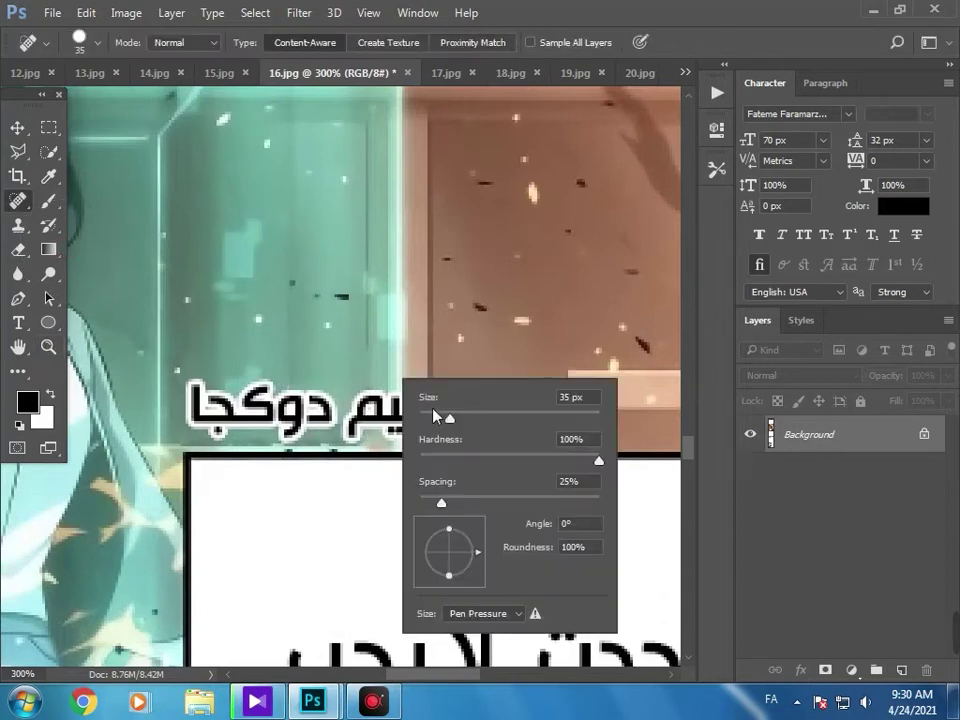
click(433, 412)
key(Return)
Try healing strokes over parts of the speaker name above the large bubble, undoing each one.
mouse_move(426, 397)
mouse_down()
mouse_move(402, 419)
mouse_move(358, 431)
mouse_move(404, 414)
mouse_up()
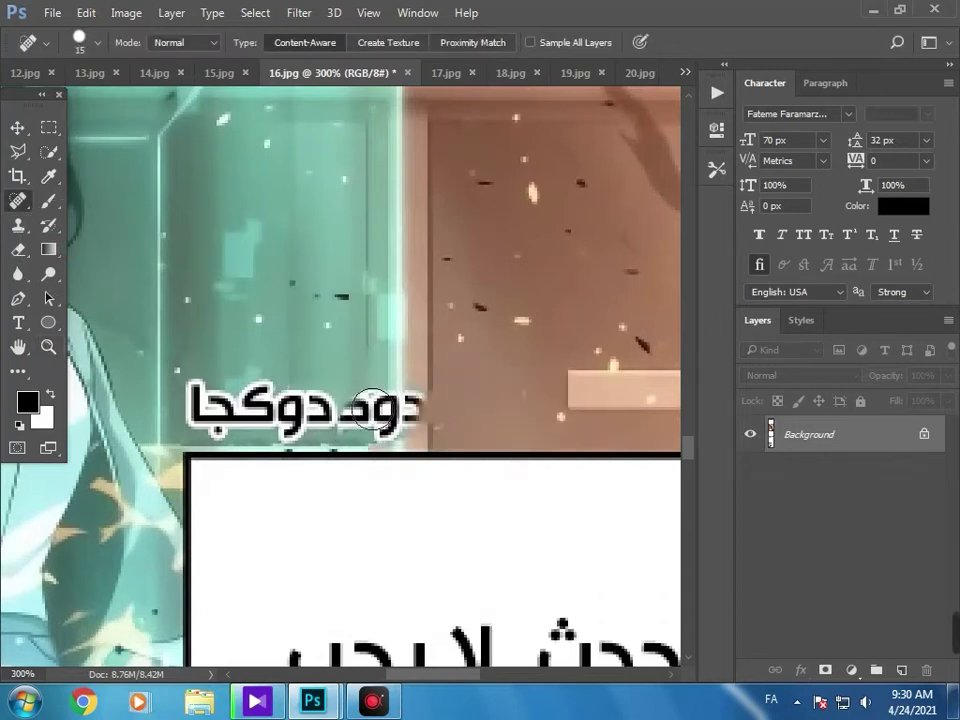
key(ctrl+z)
mouse_move(325, 403)
mouse_down()
mouse_move(278, 429)
mouse_move(214, 422)
mouse_move(193, 392)
mouse_move(313, 400)
mouse_move(308, 422)
mouse_move(196, 422)
mouse_move(215, 425)
mouse_move(250, 386)
mouse_move(284, 425)
mouse_up()
key(ctrl+z)
Erase the left-hand words of the speaker name above the large rectangular bubble with Spot Healing Brush strokes.
drag(318, 414, 280, 410)
click(298, 403)
drag(213, 424, 269, 427)
right_click(294, 369)
click(233, 233)
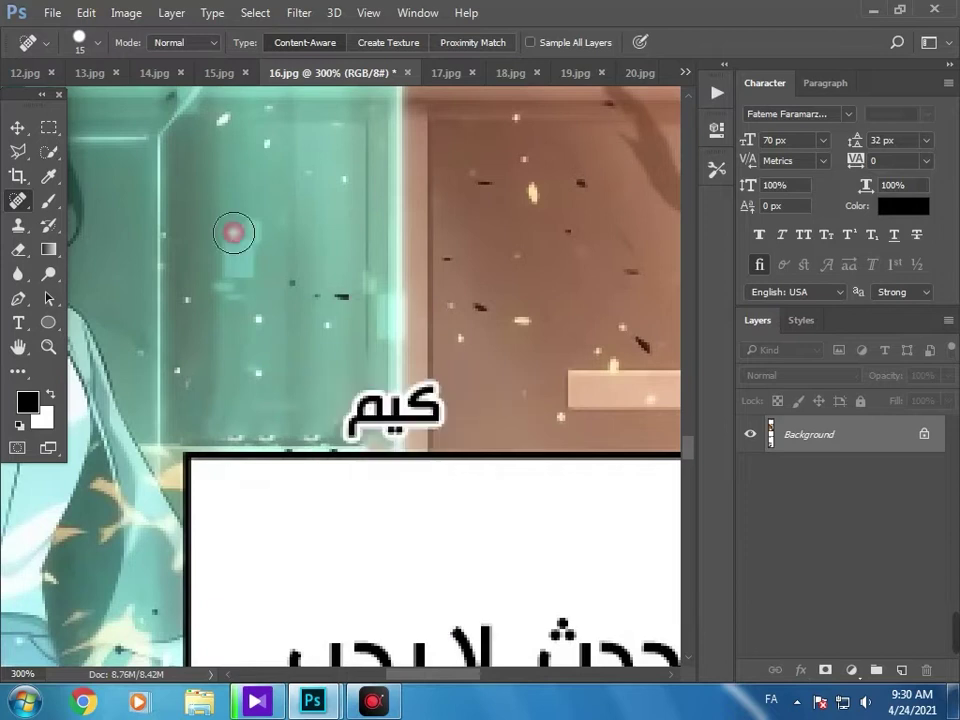
Set the Spot Healing Brush size to 7 px and heal the white residue beneath the erased letters.
right_click(309, 320)
text(7)
key(Return)
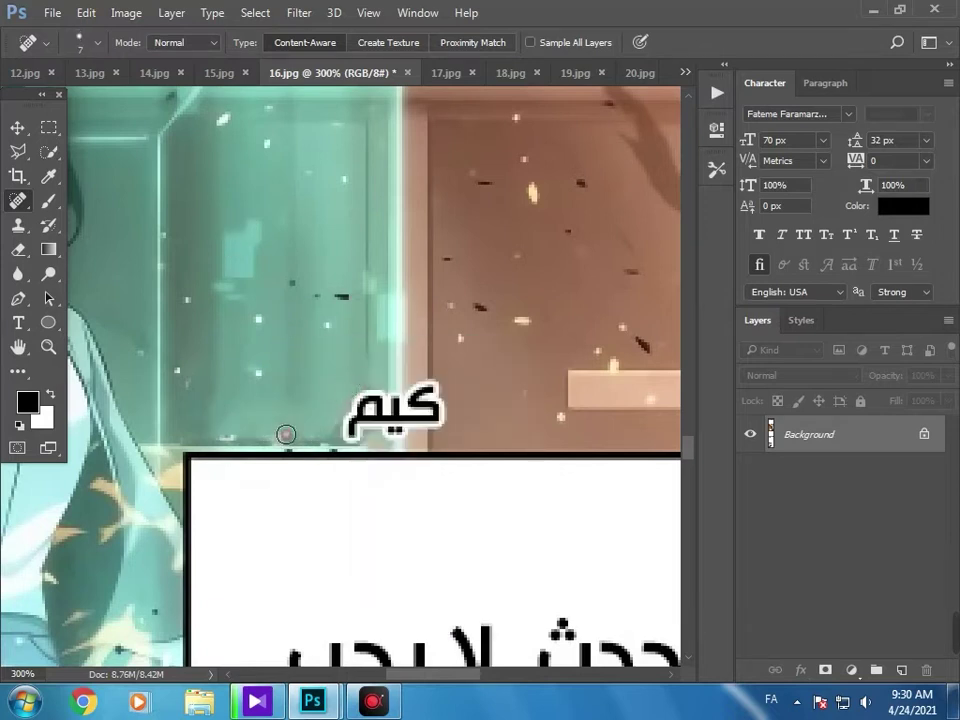
Paint over the residue strip above the large bubble's edge with sampled teal colours inside a rectangular selection.
click(43, 129)
mouse_move(329, 414)
mouse_down()
mouse_move(242, 441)
mouse_move(218, 430)
mouse_up()
right_click(17, 200)
click(107, 233)
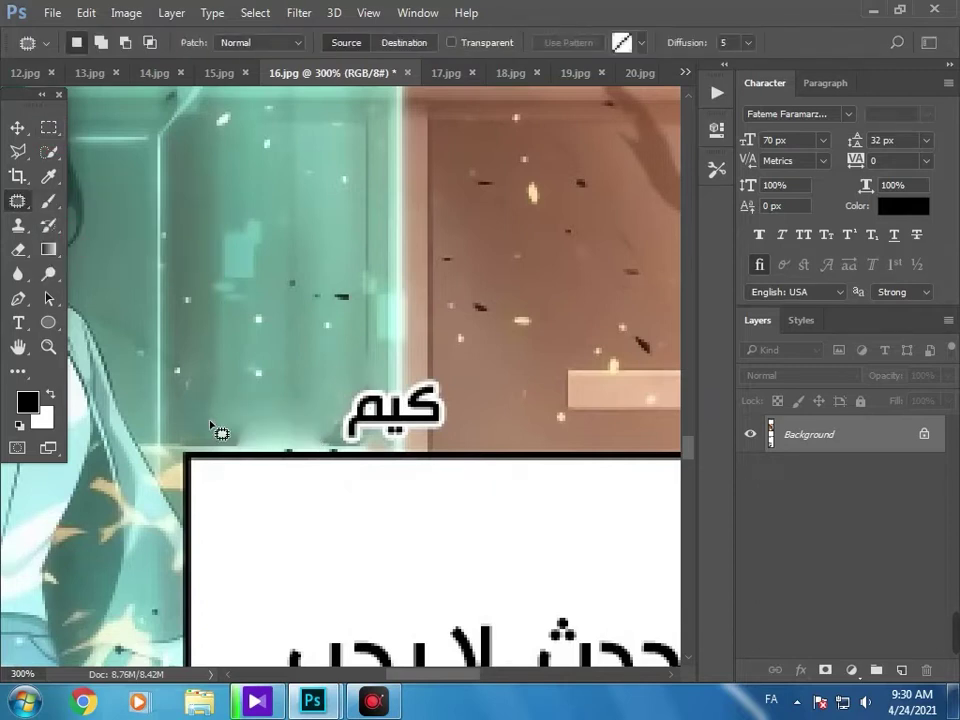
key(b)
alt+click(270, 442)
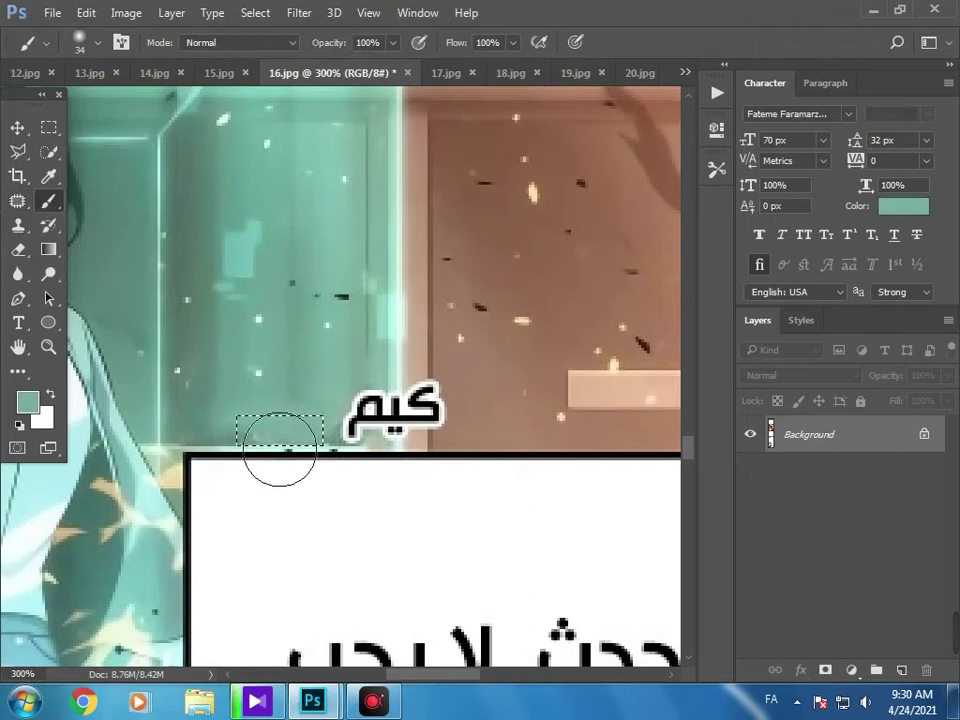
alt+click(247, 430)
drag(249, 452, 287, 465)
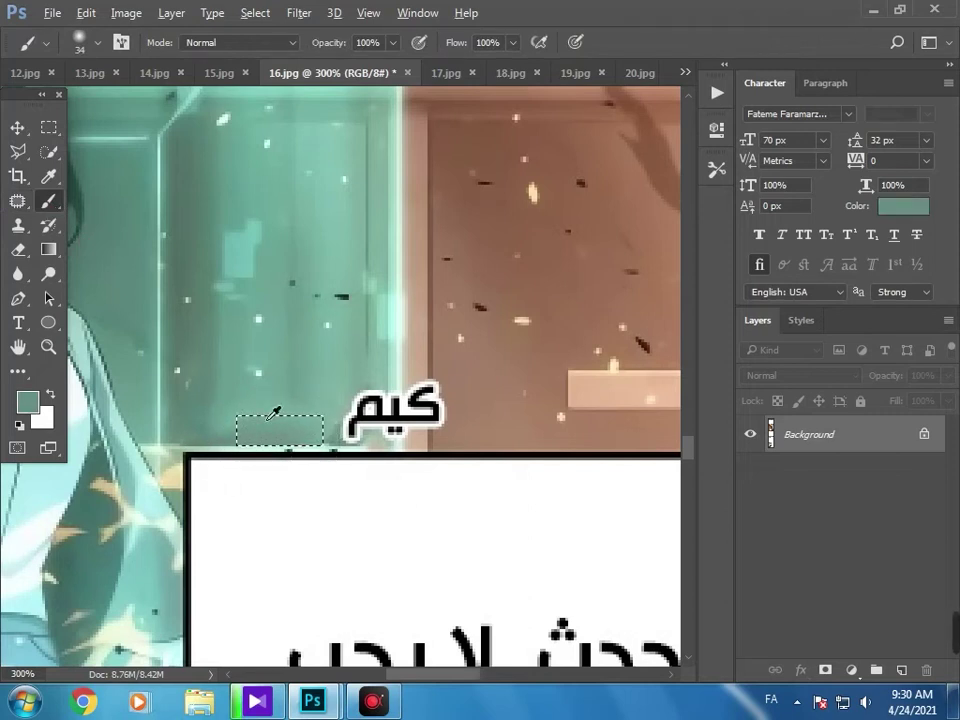
alt+click(276, 409)
drag(330, 420, 310, 406)
alt+click(221, 376)
alt+click(309, 403)
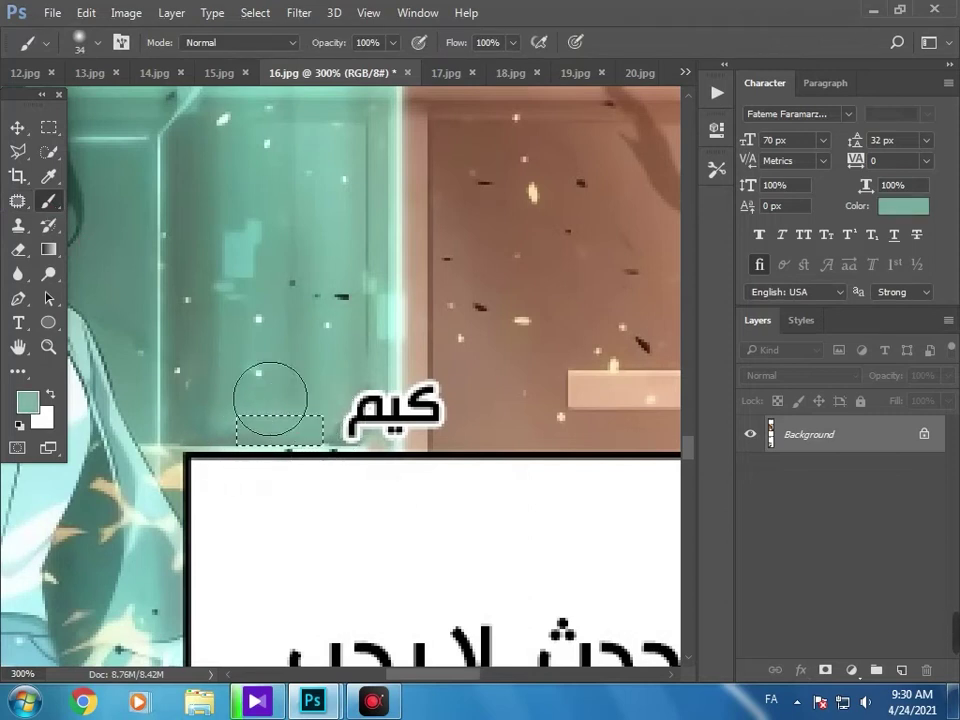
Try blending the selected teal strip with the Patch tool, and undo the attempt.
click(19, 200)
click(274, 497)
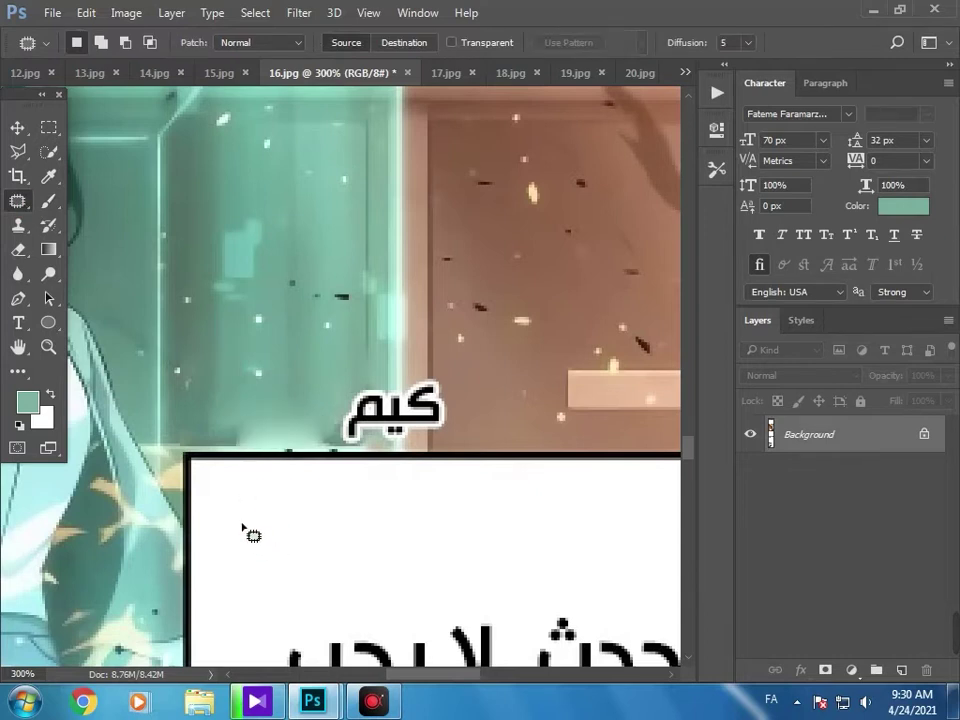
key(ctrl+alt+z)
key(ctrl+alt+z)
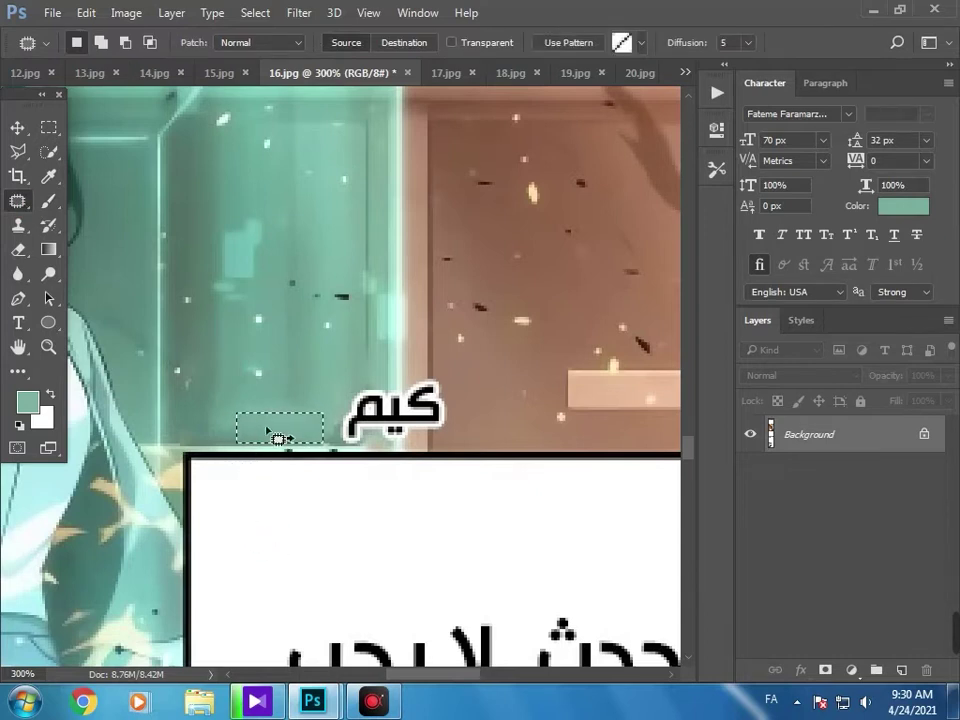
Deselect the teal strip and heal its leftover marks with the Spot Healing Brush.
click(270, 518)
right_click(18, 200)
click(110, 196)
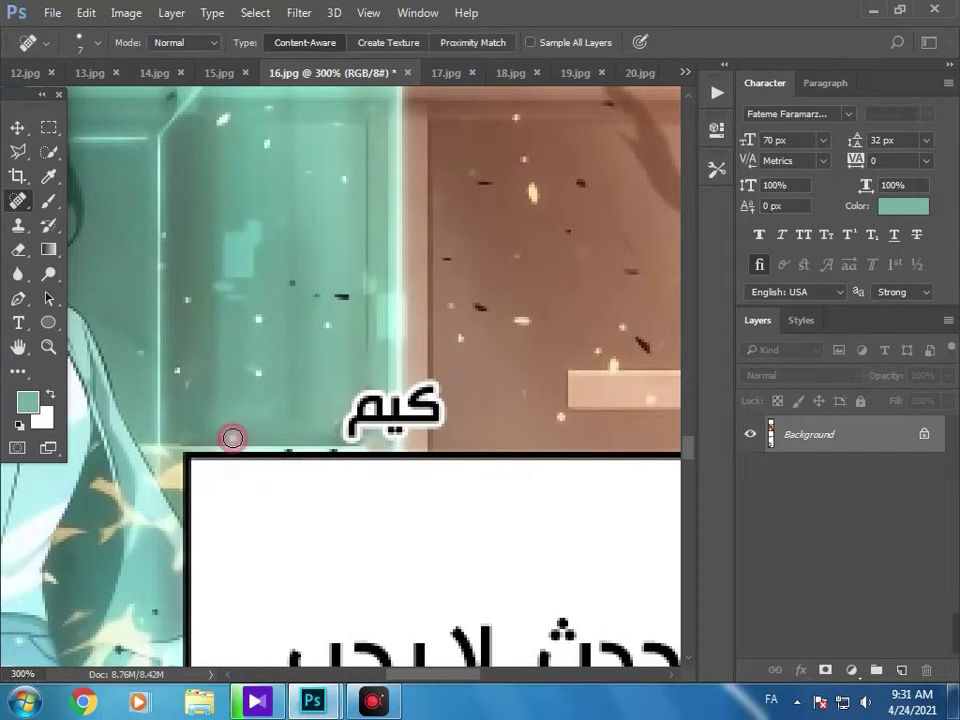
Set the Spot Healing Brush size to 18 px and try healing the remaining word of the speaker name, undoing the stroke.
right_click(383, 395)
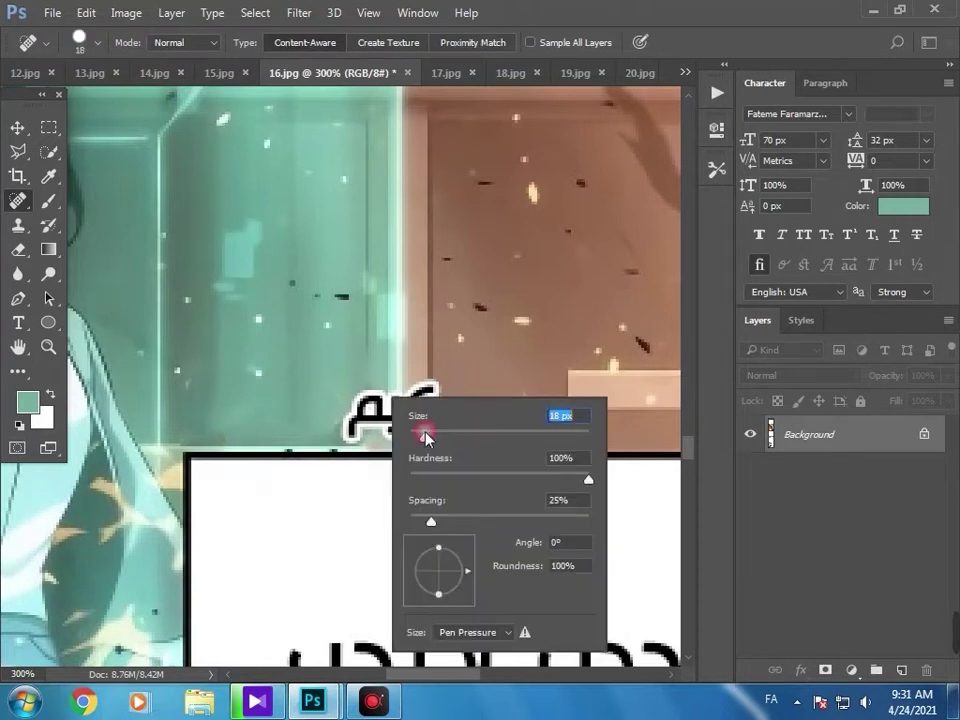
mouse_move(425, 397)
mouse_down()
mouse_move(390, 427)
mouse_move(353, 423)
mouse_move(408, 402)
mouse_up()
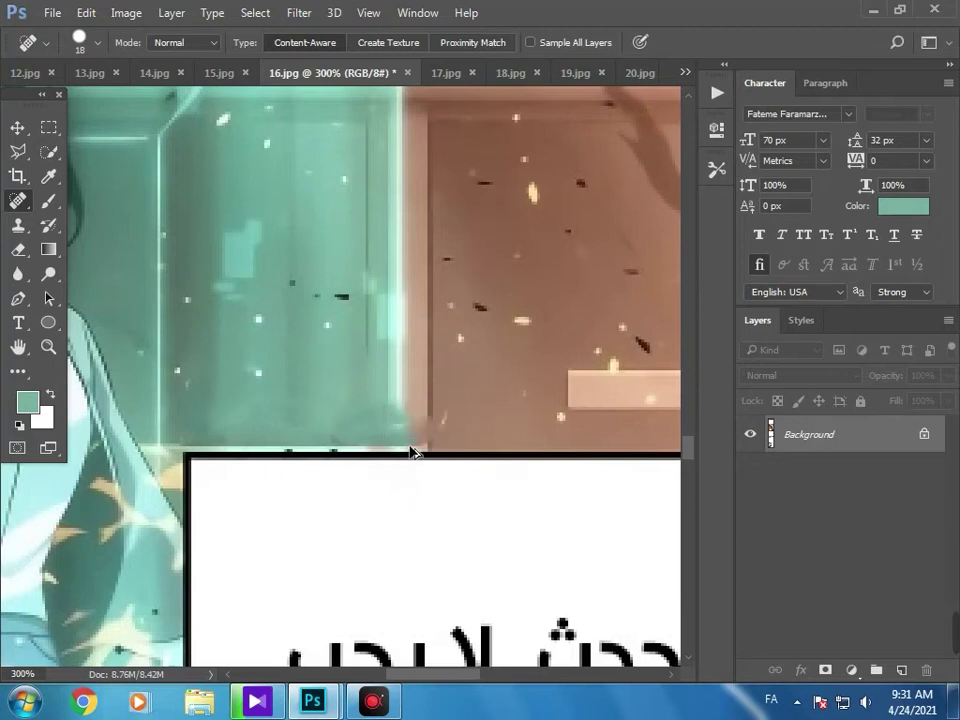
key(ctrl+z)
Try cloning the pinkish vertical post over the remaining word inside a narrow rectangular selection, undo the stamp and deselect.
click(48, 128)
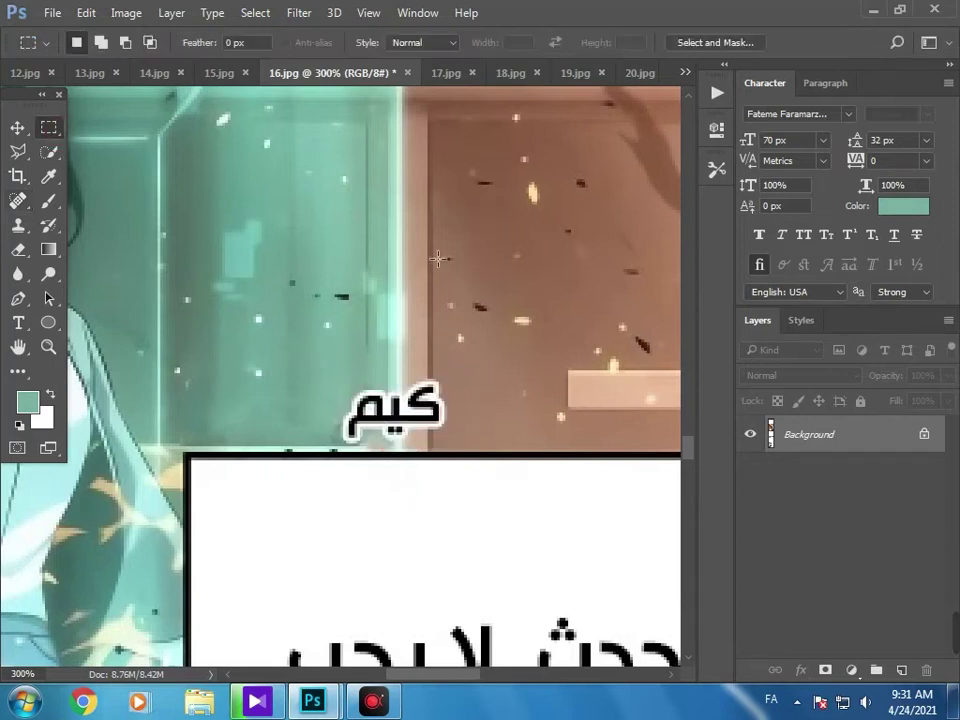
drag(432, 278, 399, 453)
key(s)
alt+click(405, 196)
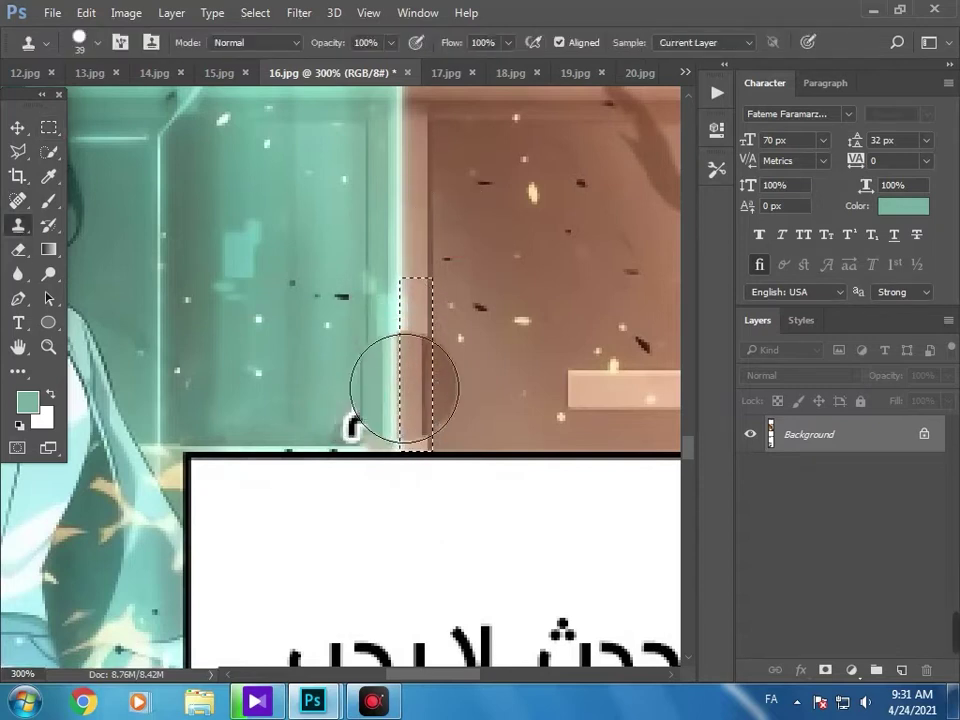
alt+click(416, 292)
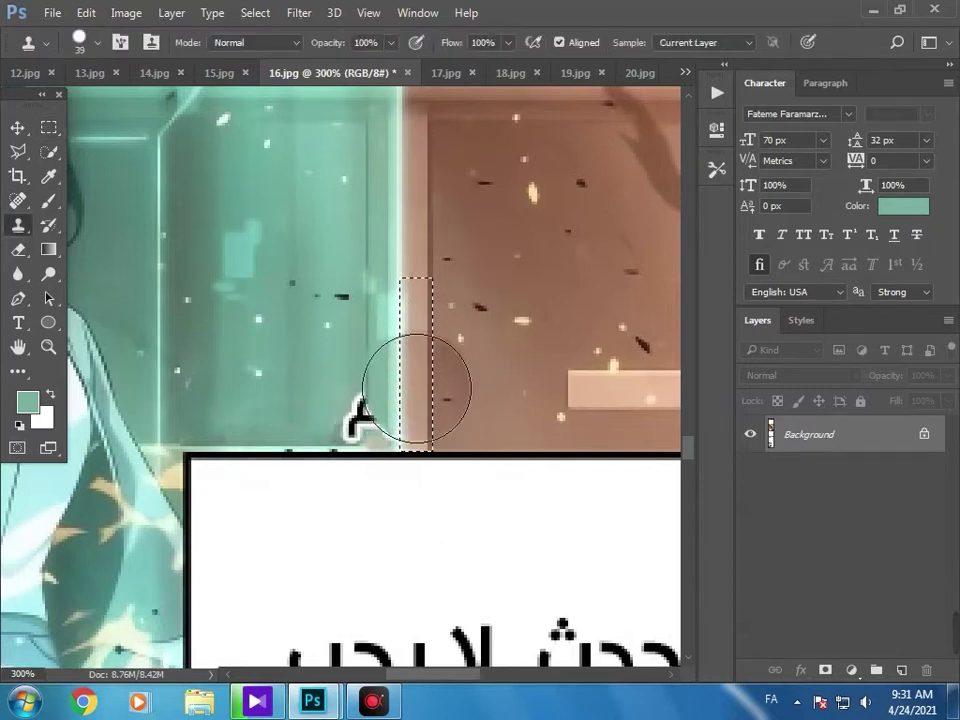
click(418, 403)
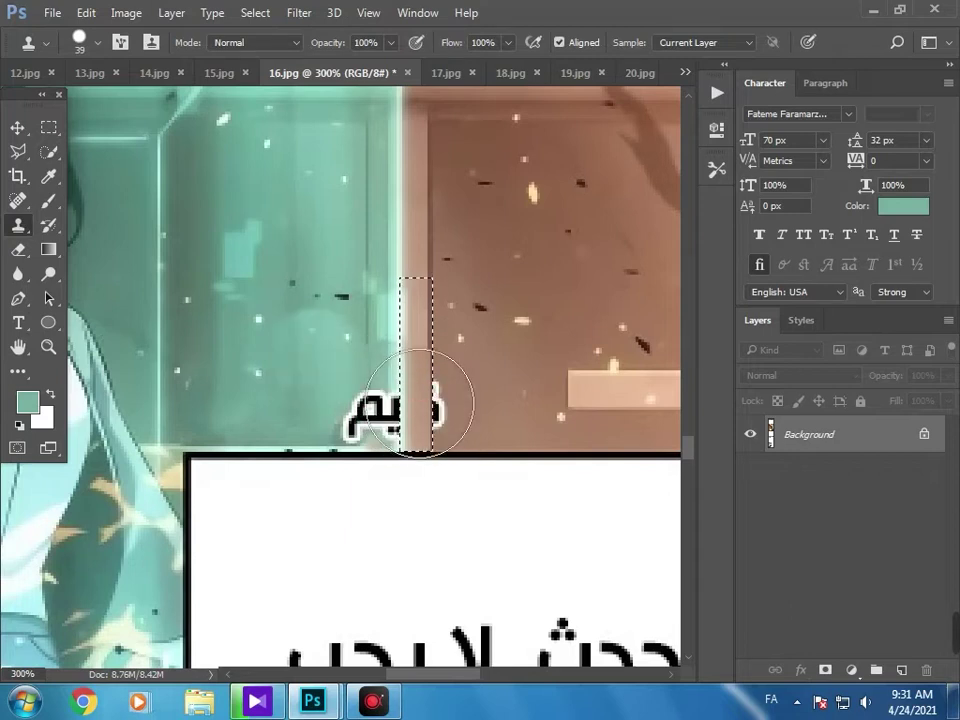
click(49, 127)
key(ctrl+z)
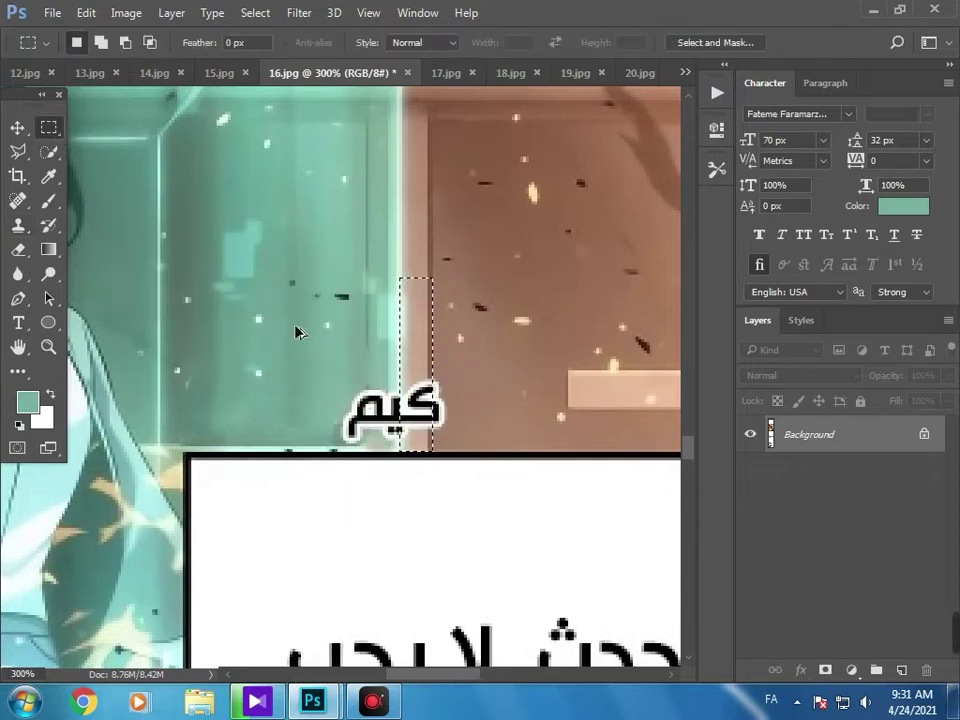
click(290, 288)
Heal away the remaining word of the speaker name and the specks along the large bubble's upper edge.
click(18, 201)
mouse_move(416, 406)
mouse_down()
mouse_move(368, 424)
mouse_move(420, 406)
mouse_move(434, 416)
mouse_move(389, 446)
mouse_up()
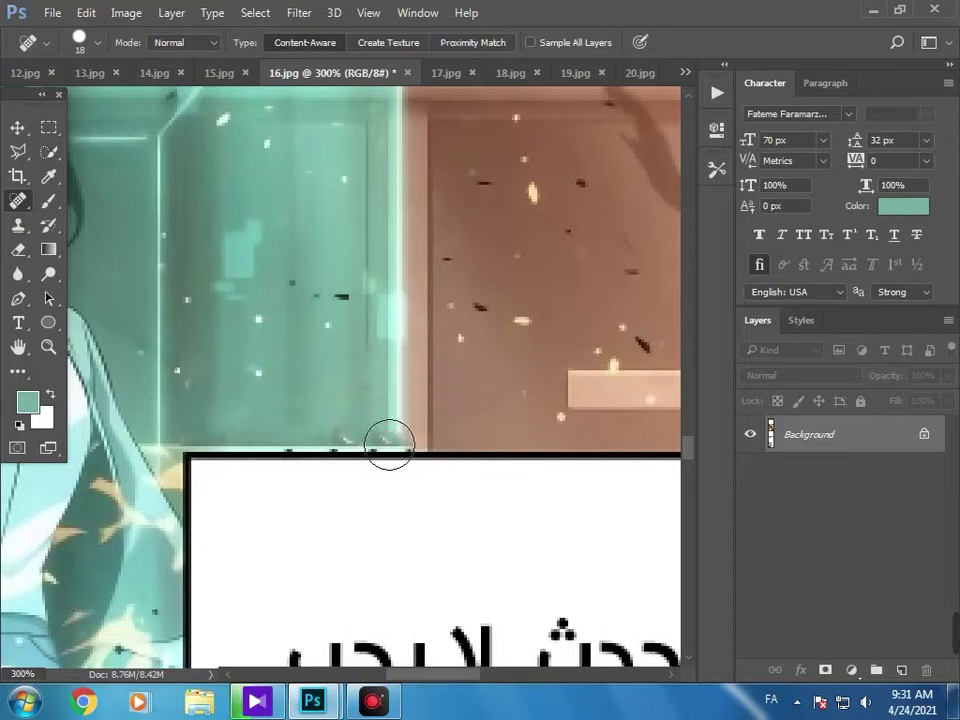
click(347, 437)
click(297, 453)
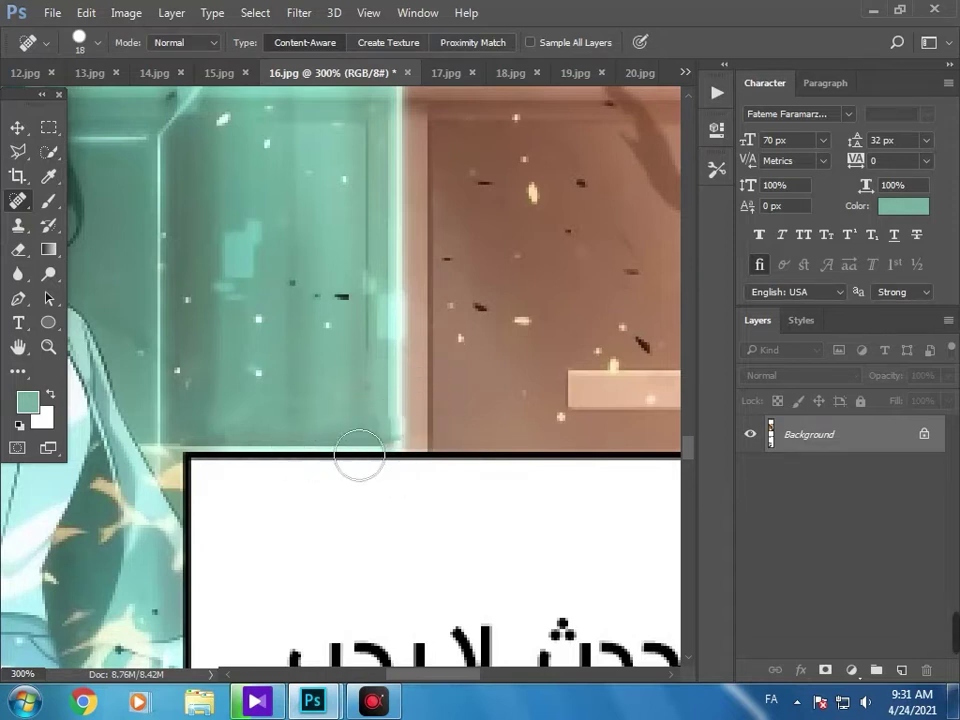
click(388, 431)
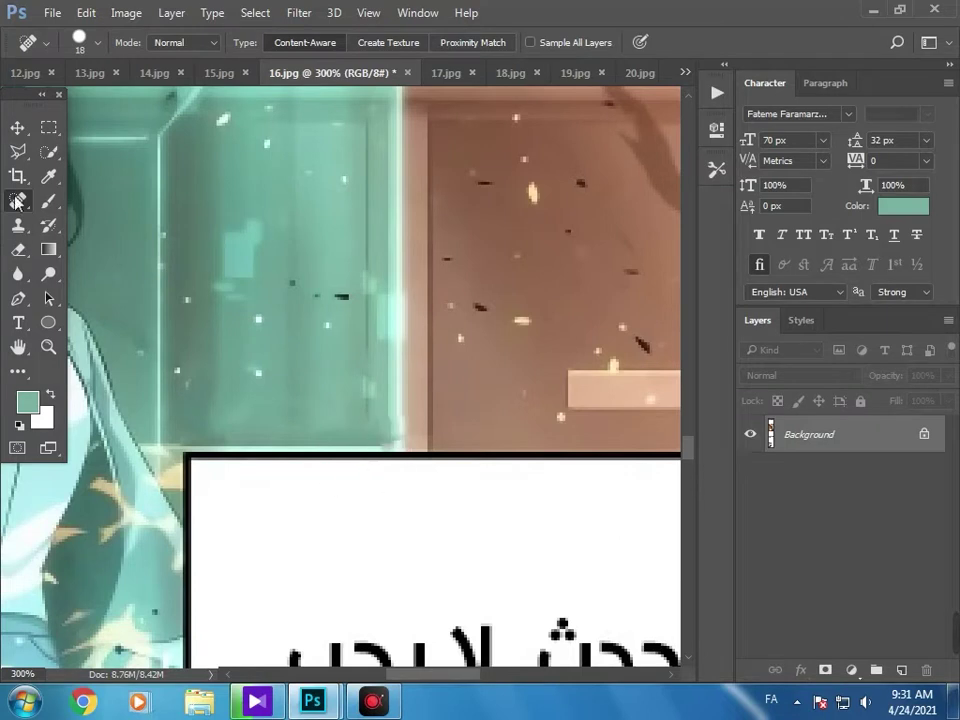
Rebuild the lower end of the glowing teal edge with a 17 px Clone Stamp inside a narrow rectangular selection.
click(46, 129)
drag(406, 358, 370, 448)
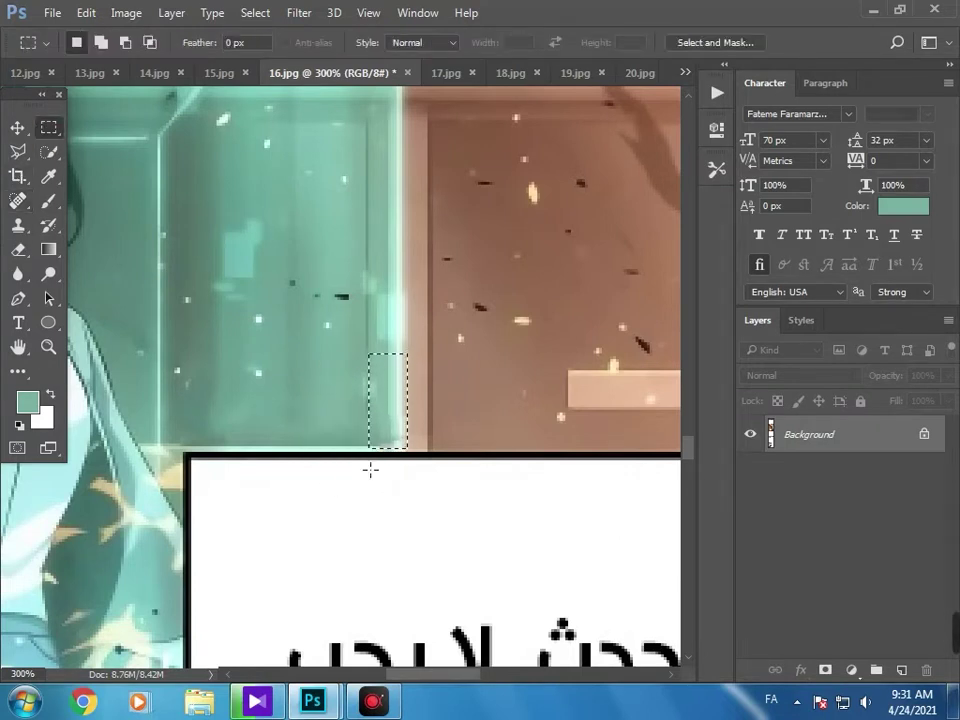
click(18, 226)
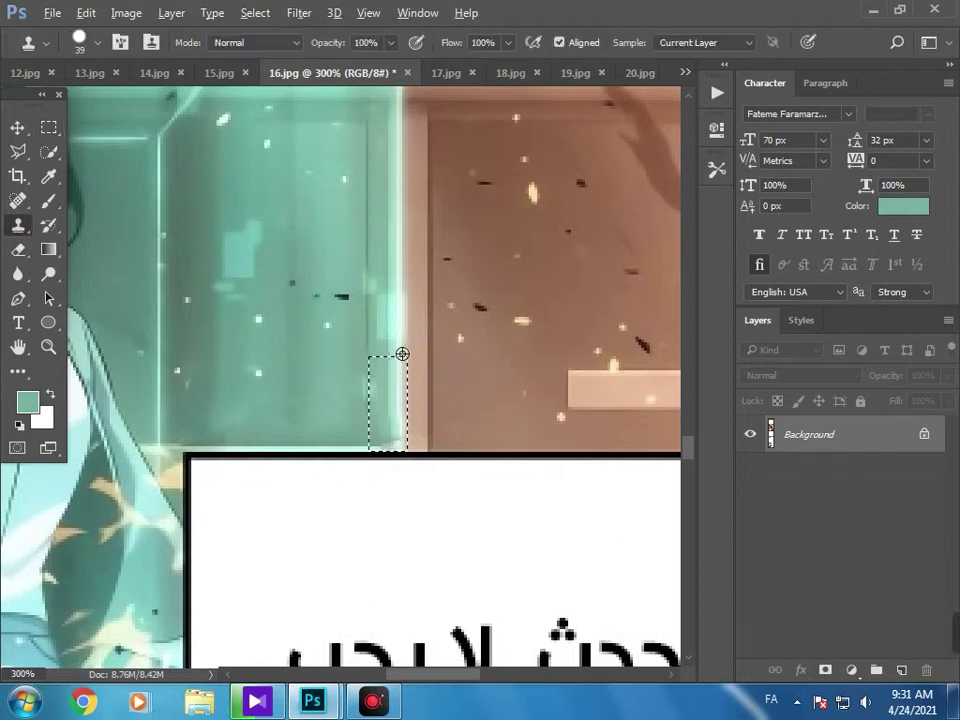
alt+click(398, 260)
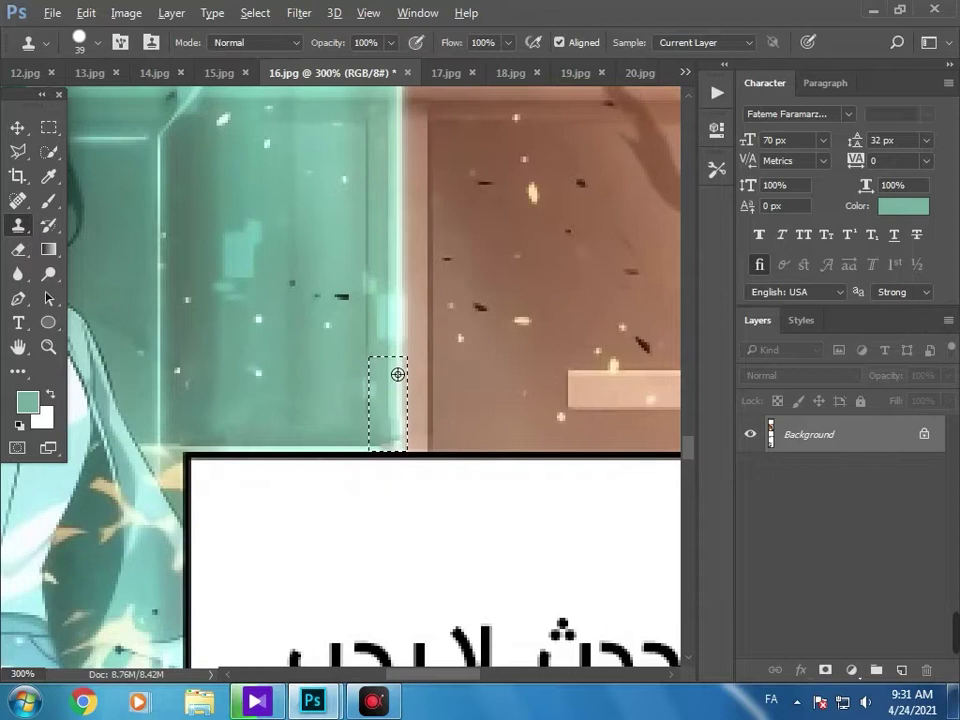
alt+click(397, 374)
right_click(403, 400)
click(509, 446)
key(Return)
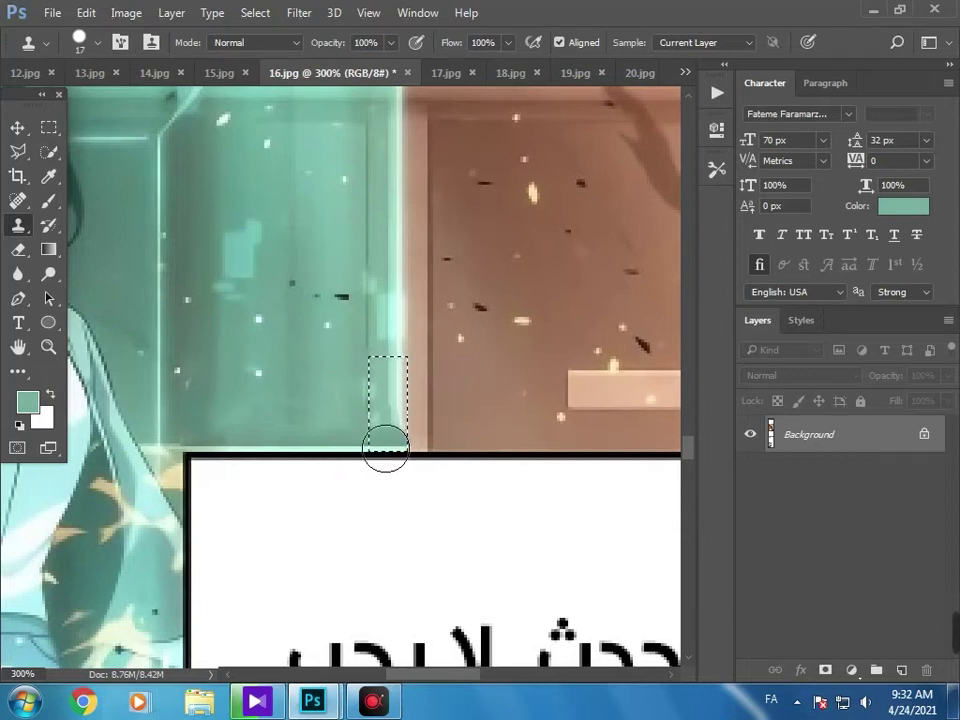
Stamp the lower end of the glowing edge again within the selection, and deselect it.
click(14, 201)
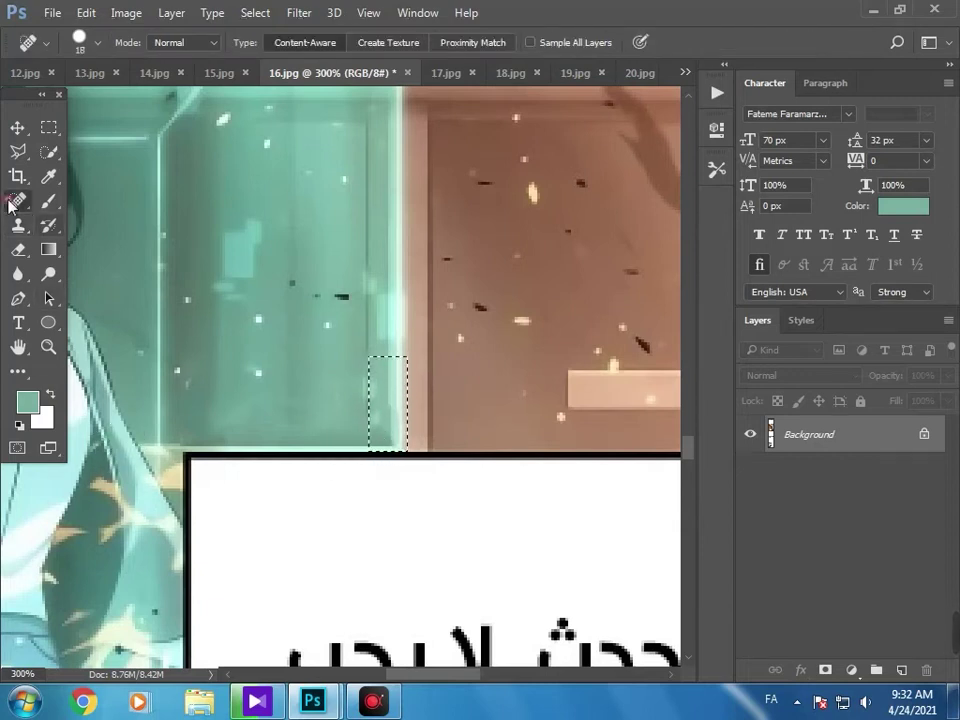
click(48, 127)
click(133, 293)
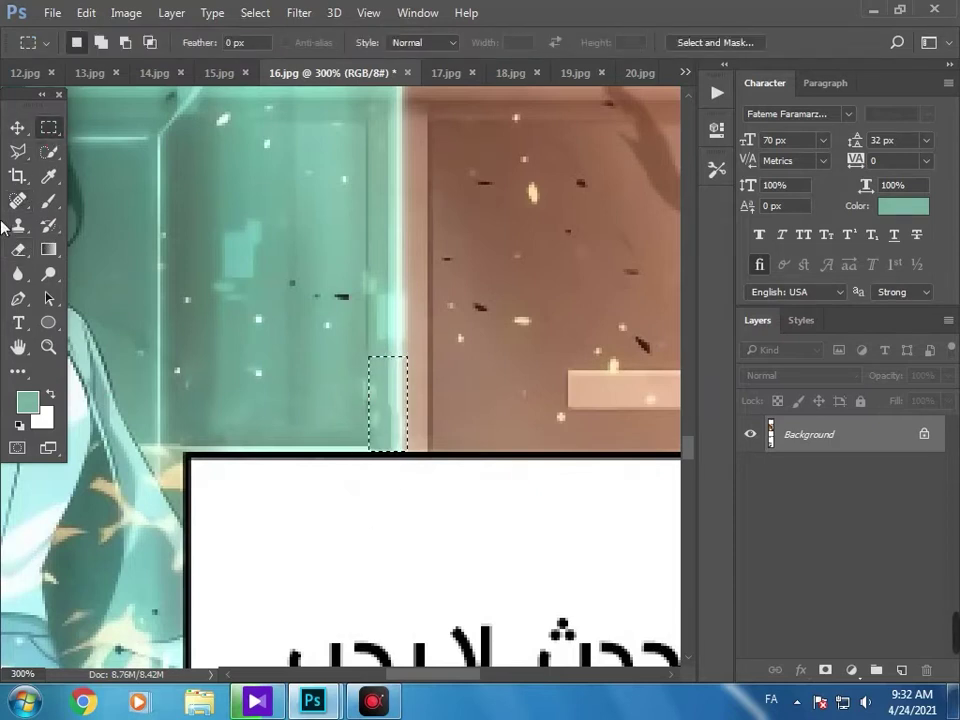
click(27, 230)
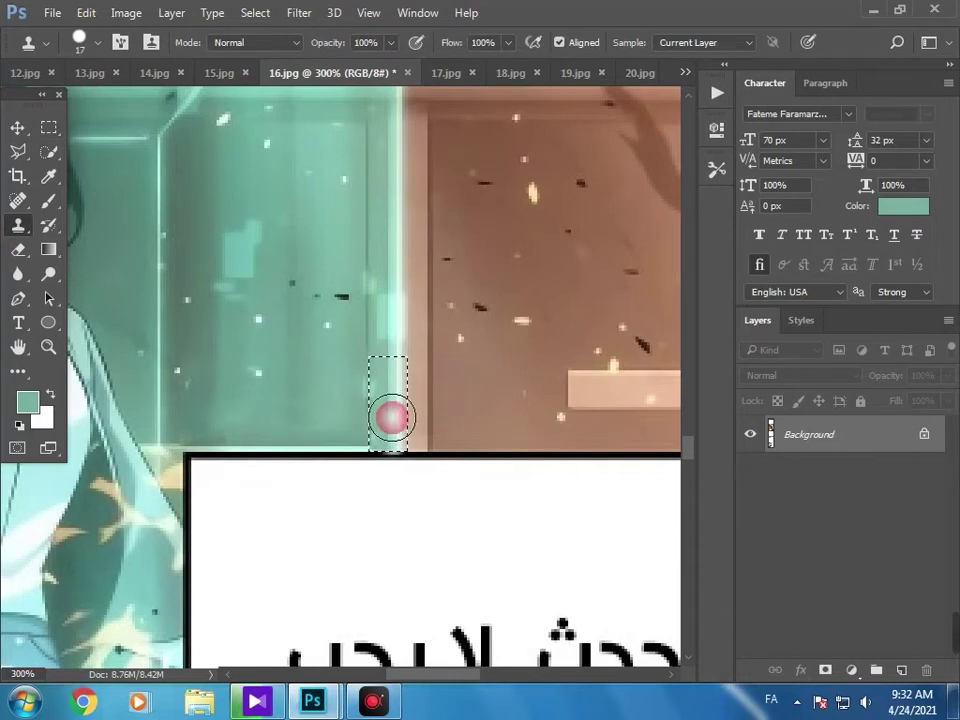
click(48, 127)
click(199, 308)
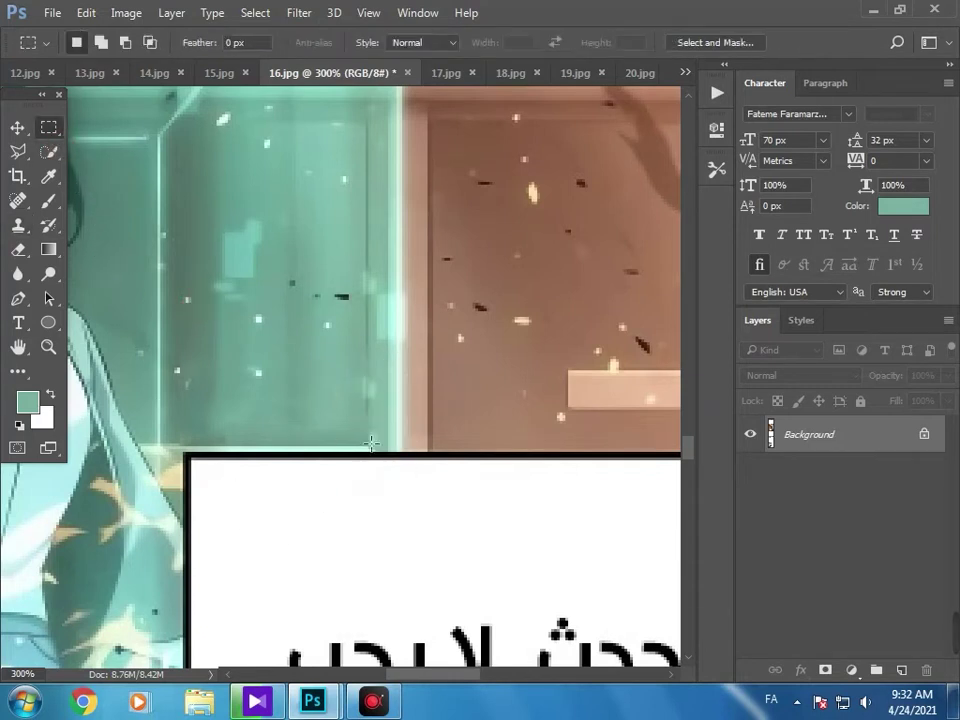
Clone over a thin selected strip directly above the bubble's border beside the glowing edge, and deselect.
drag(387, 444, 352, 450)
click(18, 225)
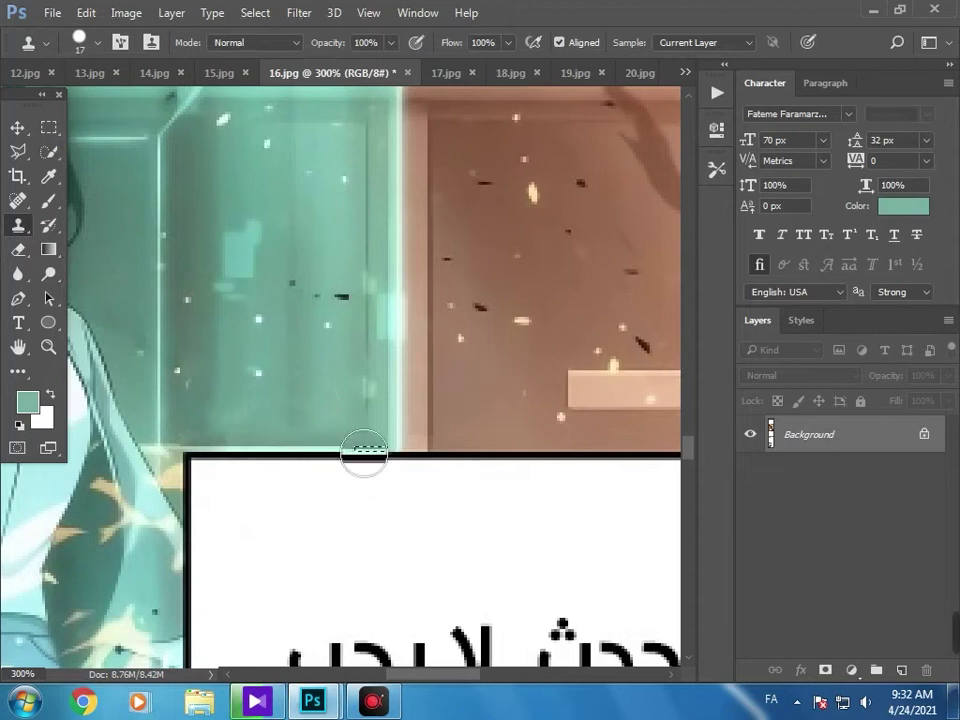
click(48, 127)
click(215, 287)
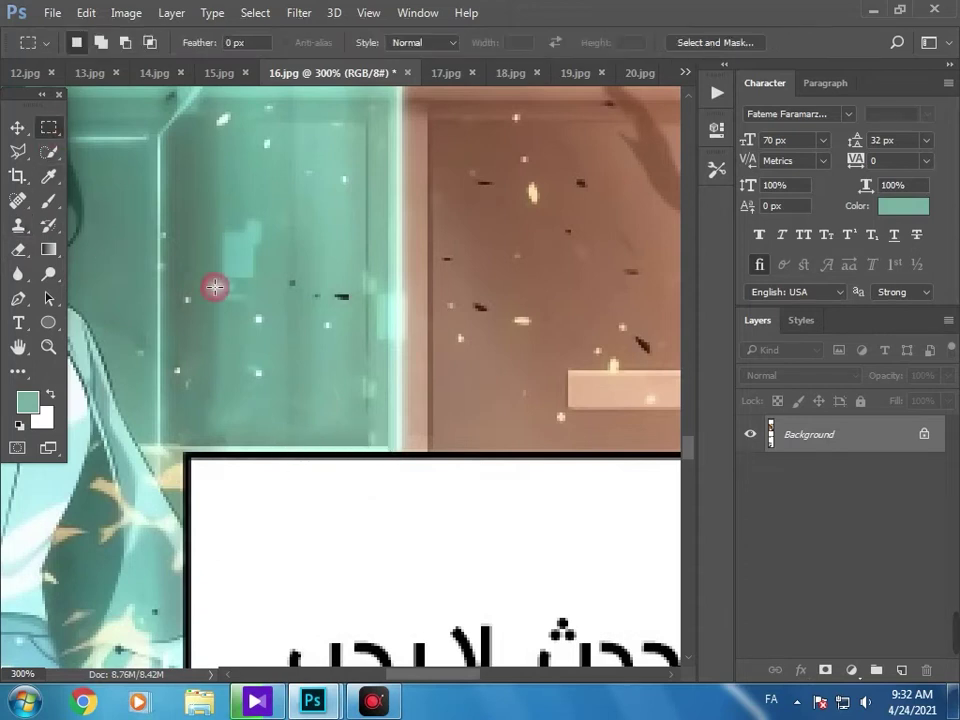
Reduce the Spot Healing Brush size and heal the leftover marks where the glowing edge meets the bubble.
click(17, 200)
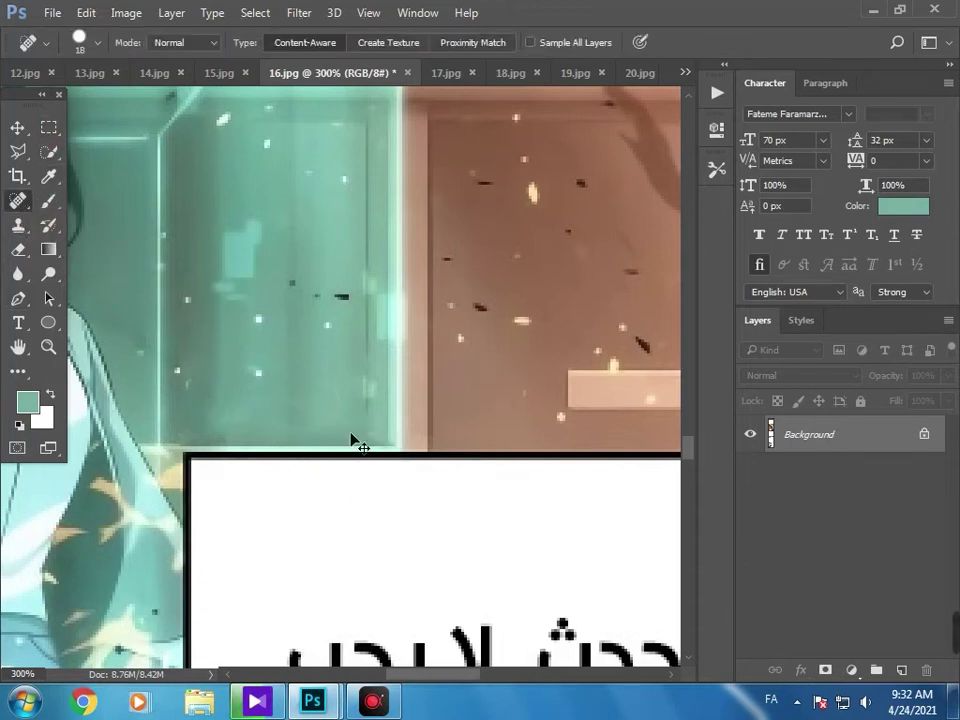
right_click(385, 440)
drag(429, 463, 418, 465)
click(380, 443)
click(366, 436)
click(50, 349)
scroll(101, 346, down, 3)
click(129, 423)
click(152, 304)
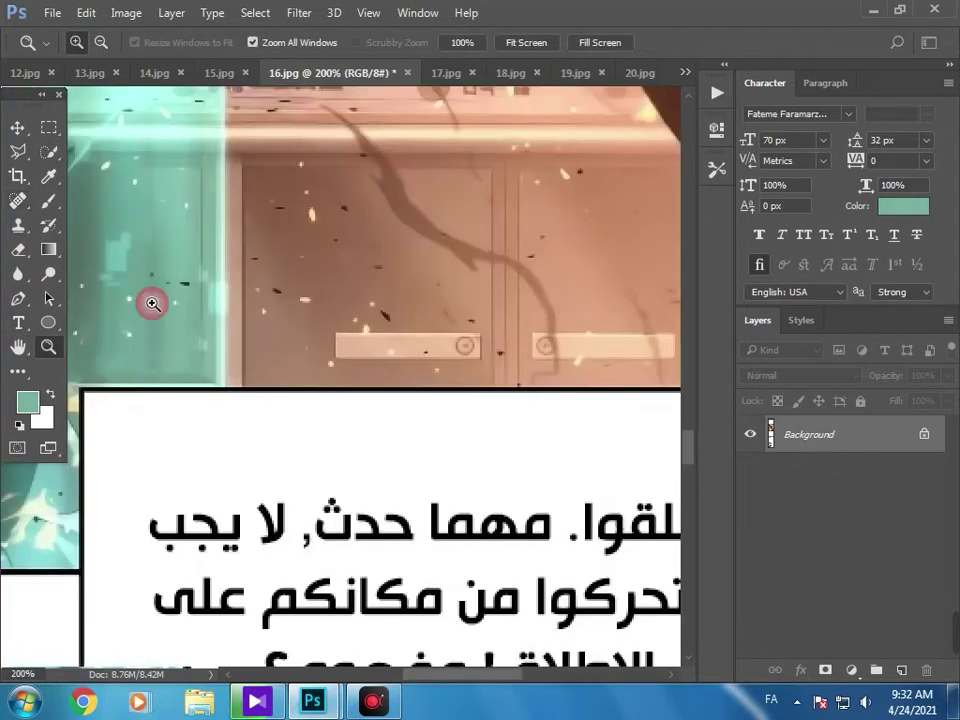
click(48, 225)
drag(132, 350, 117, 358)
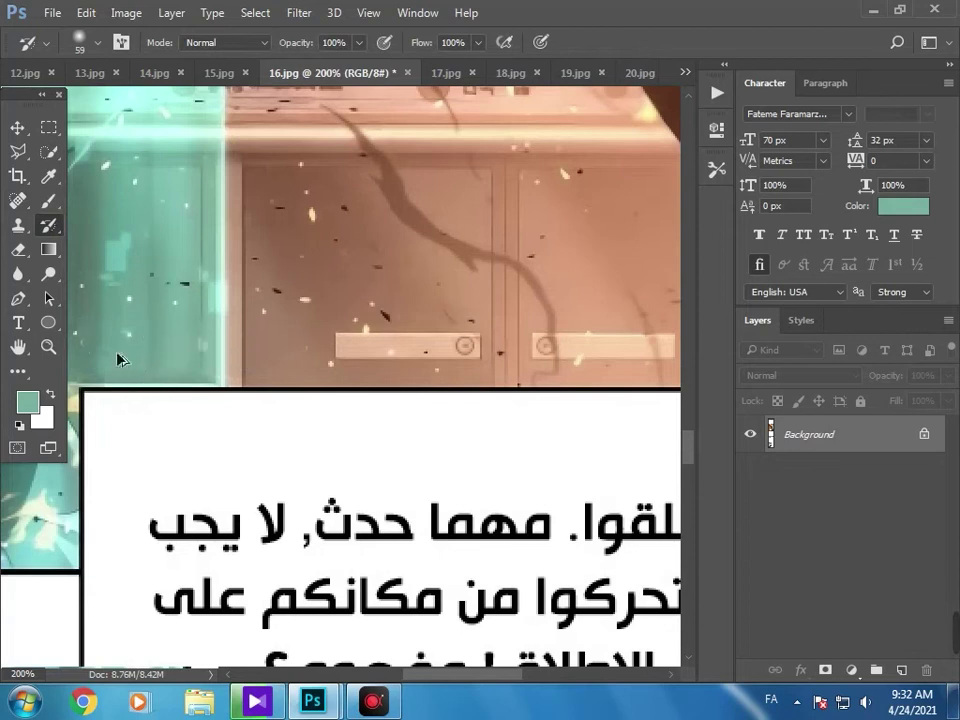
Clear the text inside the large rectangular bubble by filling a rectangular selection around it, and deselect.
click(48, 346)
alt+click(154, 360)
click(48, 127)
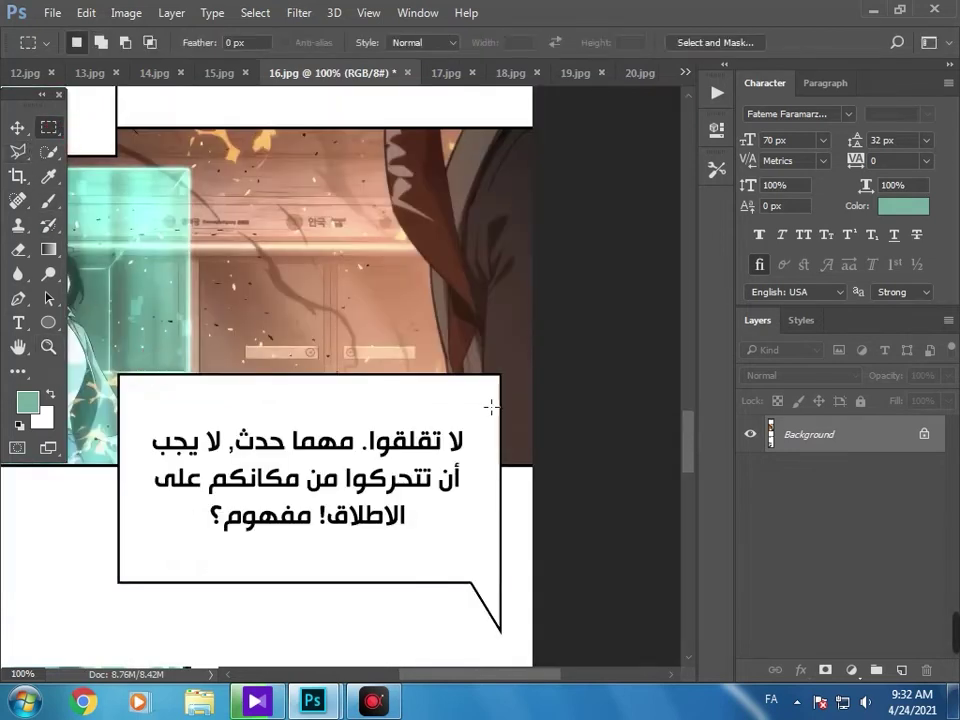
drag(475, 408, 161, 547)
right_click(186, 521)
click(221, 375)
key(Return)
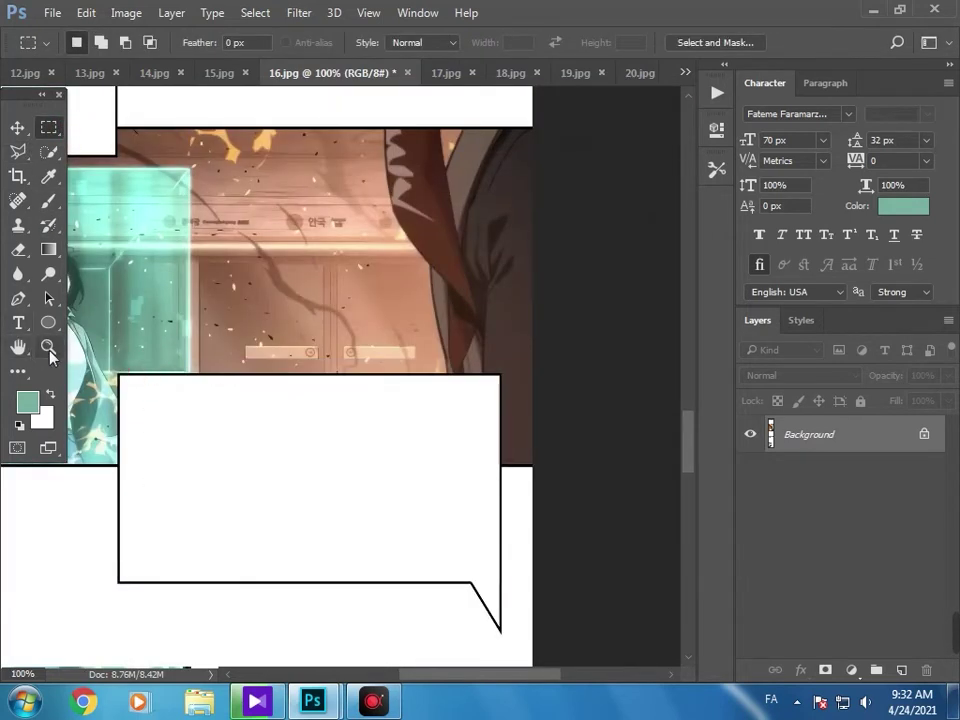
click(48, 346)
alt+click(215, 330)
alt+click(215, 330)
click(198, 409)
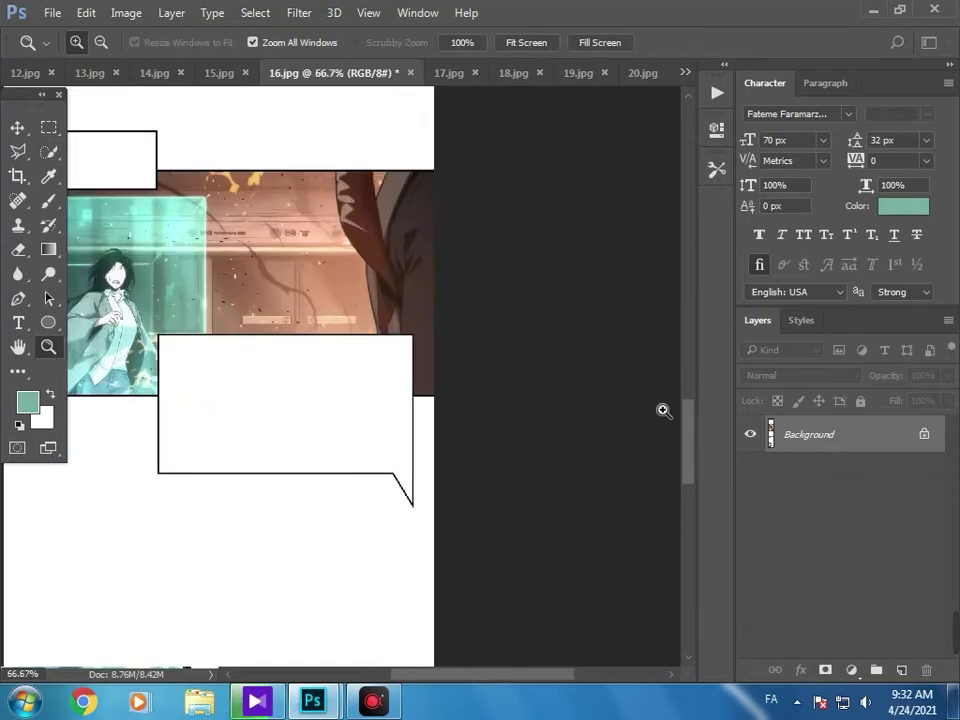
Clear the text in the oval bubble above the close-up face by filling a rectangular selection, and deselect.
click(309, 407)
alt+click(310, 407)
alt+click(310, 407)
scroll(673, 523, down, 5)
click(287, 300)
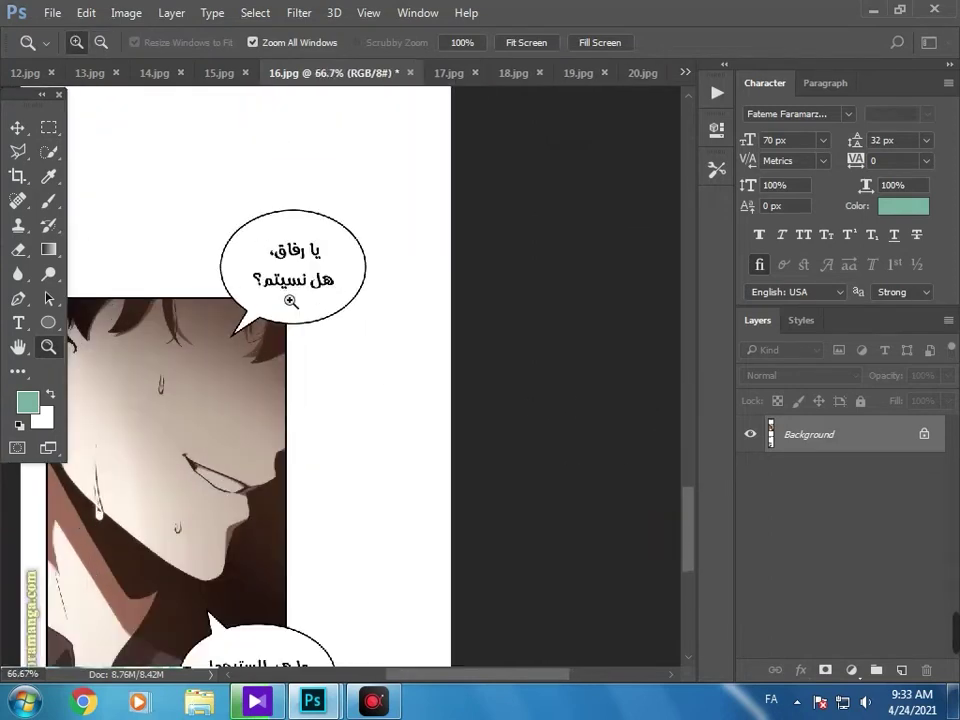
click(290, 325)
click(48, 127)
right_click(236, 278)
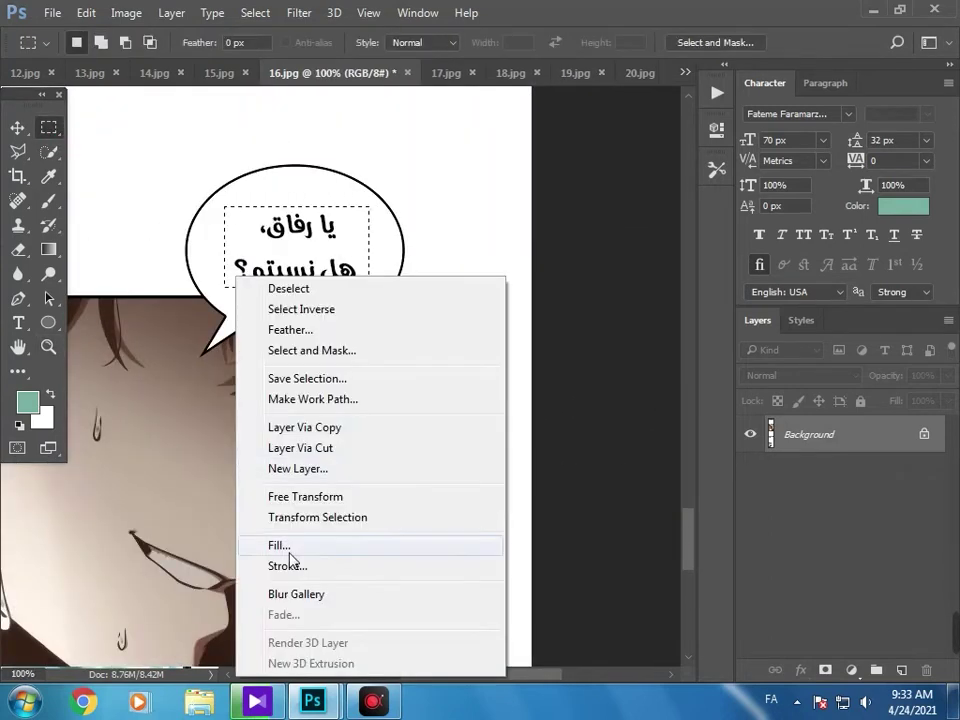
click(289, 547)
key(Return)
key(ctrl+d)
key(Return)
Remove the vertical website watermark from the margin beside the face panel with a filled rectangular selection, and deselect.
click(17, 346)
drag(190, 409, 467, 92)
drag(232, 416, 234, 413)
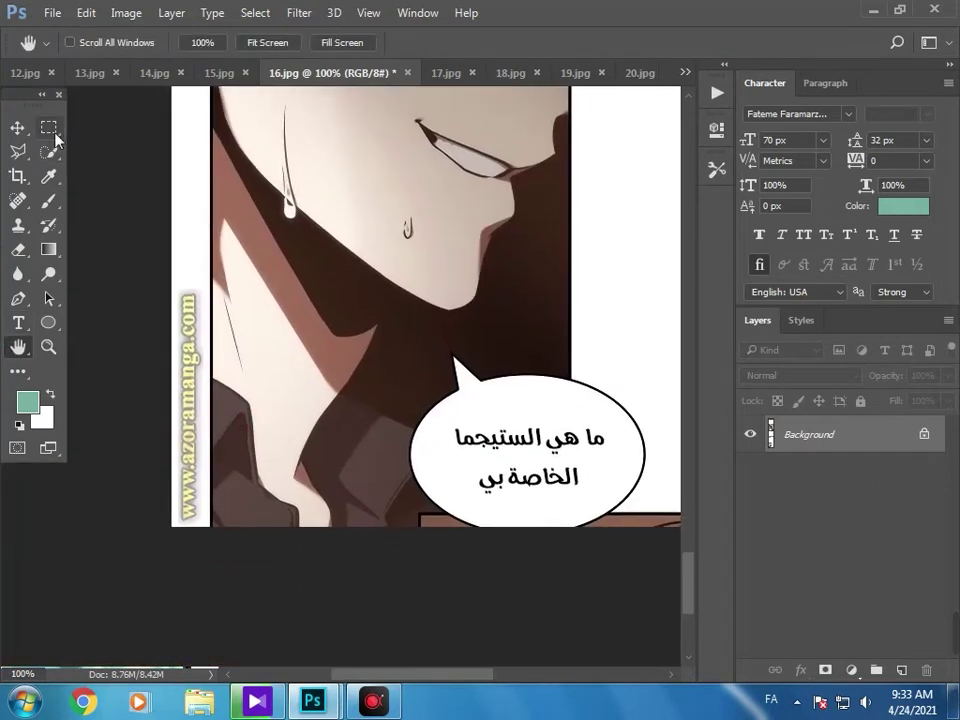
click(48, 127)
right_click(193, 426)
mouse_move(148, 539)
mouse_down()
mouse_move(209, 262)
mouse_move(164, 525)
mouse_up()
click(273, 298)
key(Return)
click(212, 313)
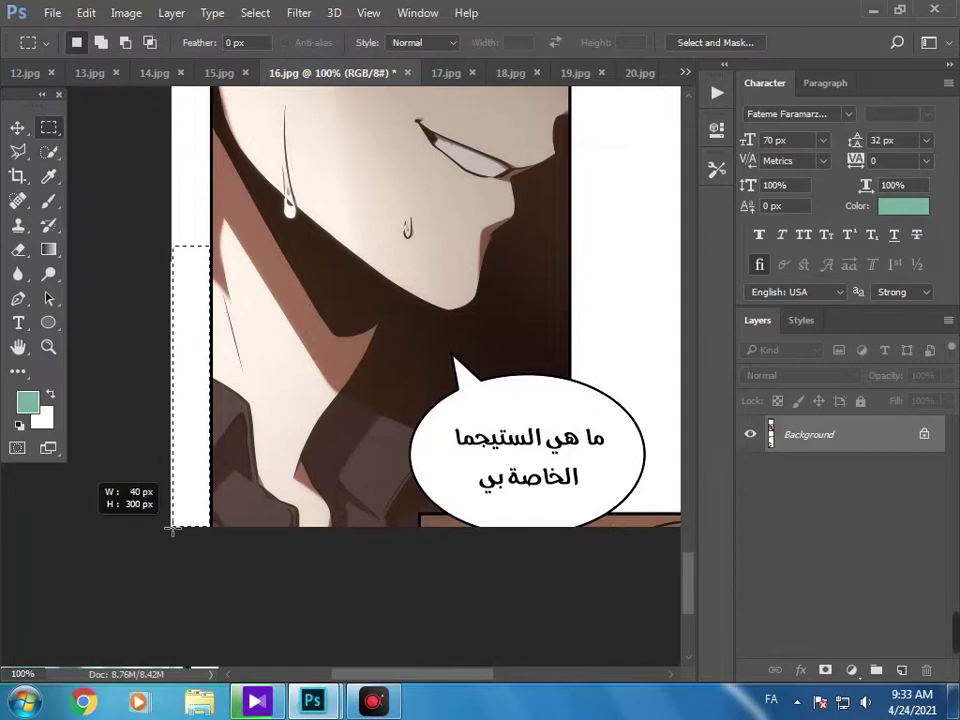
Select a narrow strip of the outer margin where the watermark stood and clone over it with a 59 px Clone Stamp.
drag(192, 196, 140, 533)
click(19, 225)
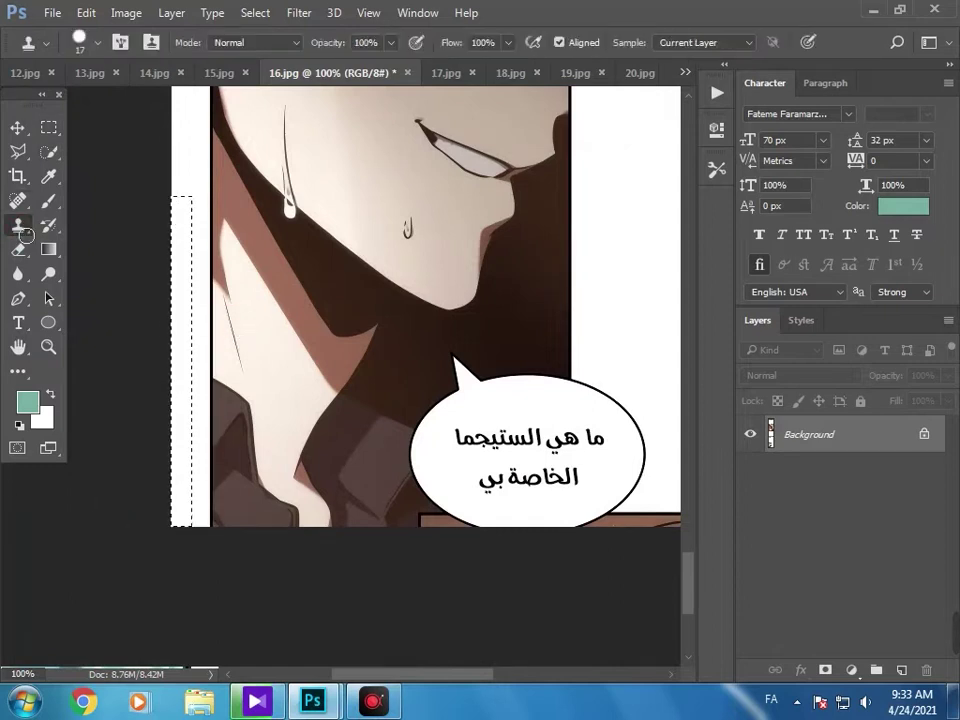
right_click(174, 238)
click(174, 155)
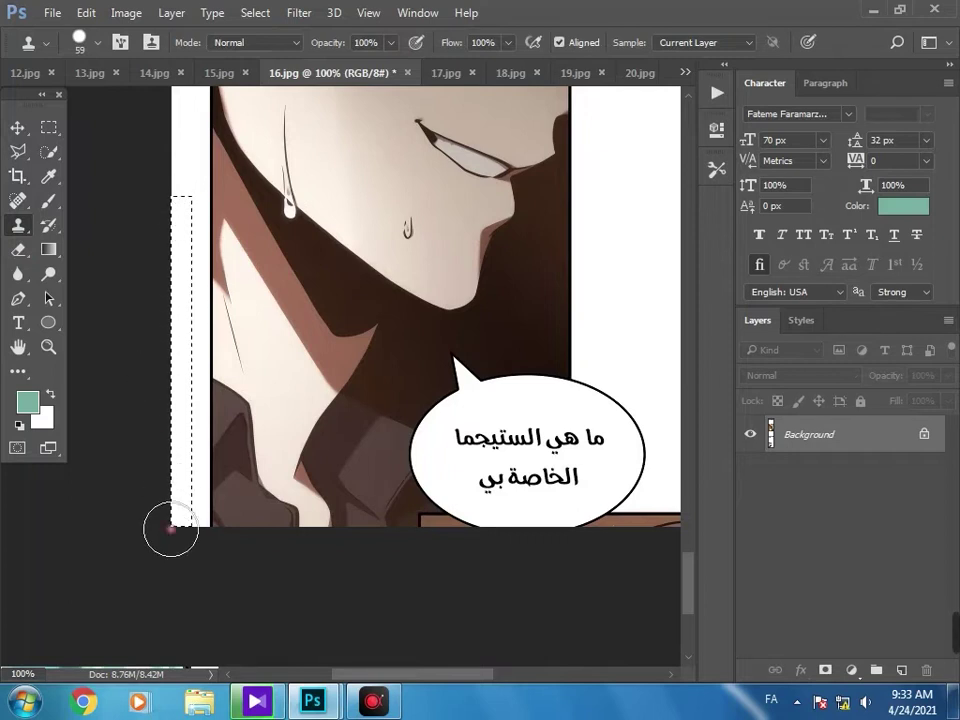
Clone down the same margin strip again from the clean area above the selection.
click(48, 128)
click(112, 233)
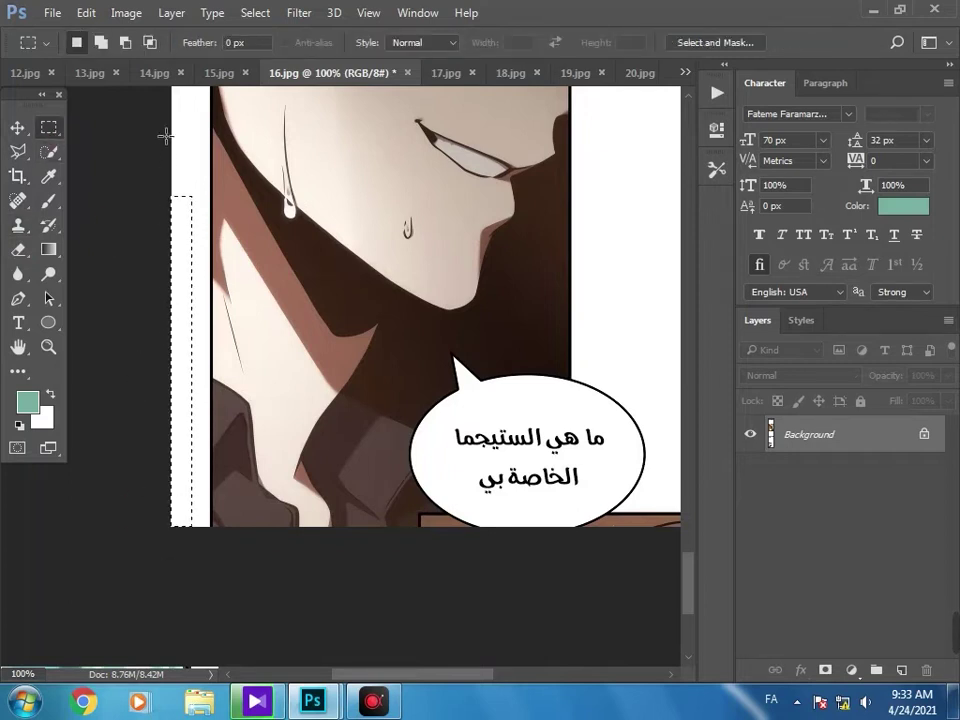
click(18, 225)
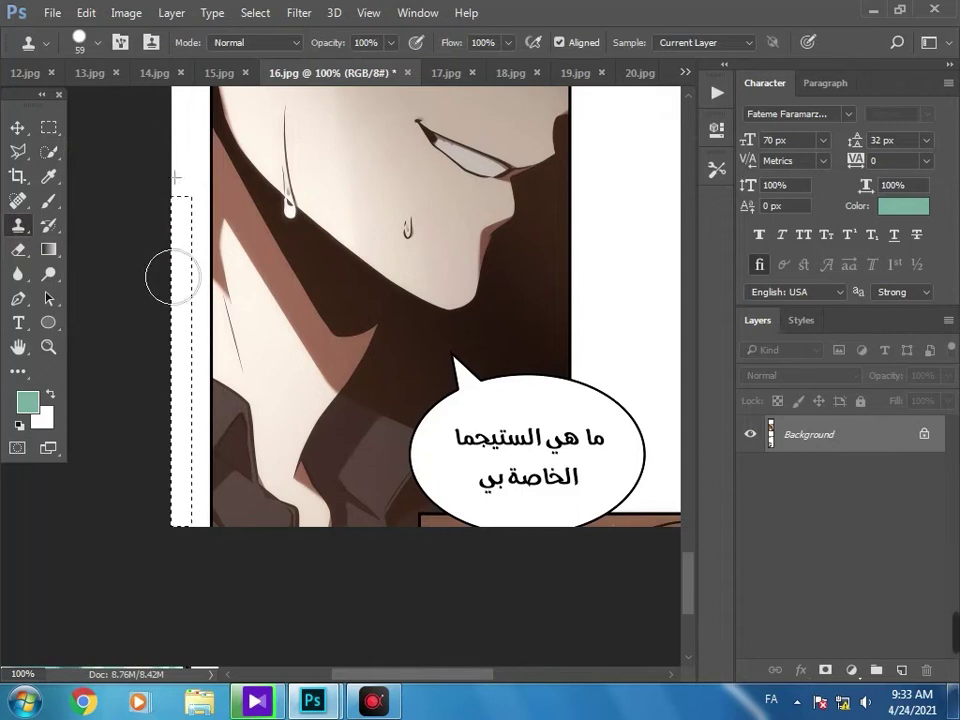
click(48, 128)
click(114, 203)
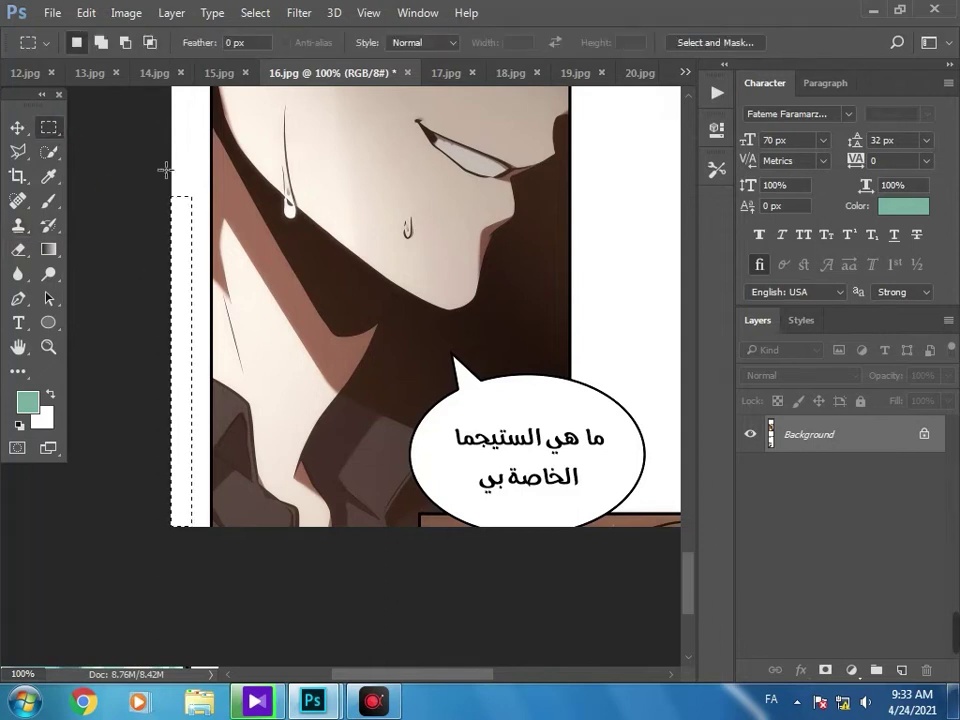
Brush over a thin selection along the page's outer edge with the History Brush at 59 px.
click(48, 201)
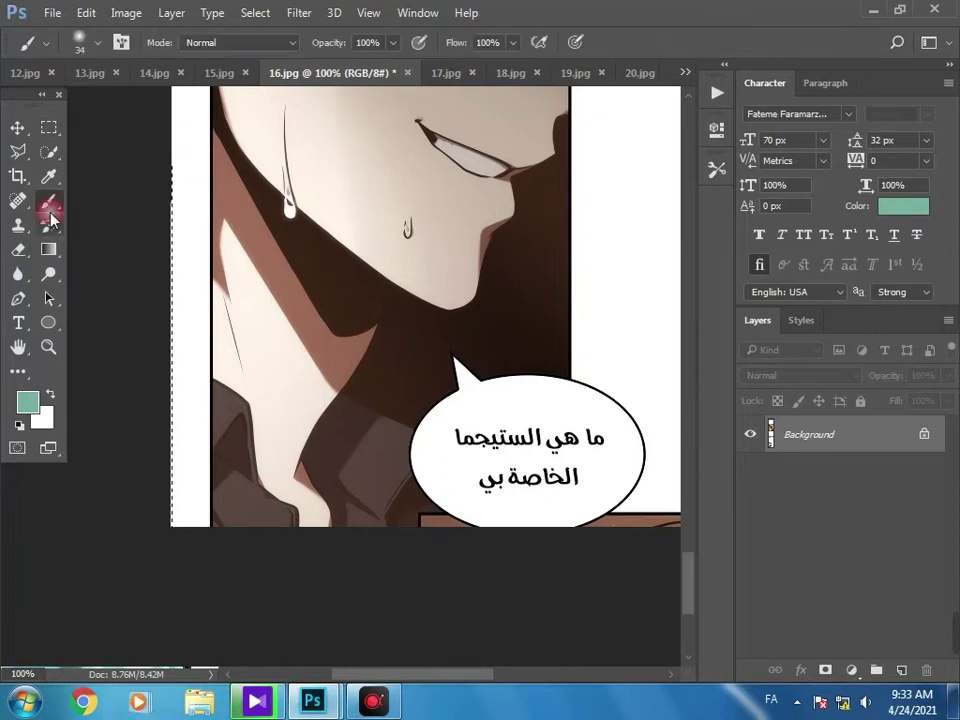
click(48, 225)
click(50, 128)
click(100, 221)
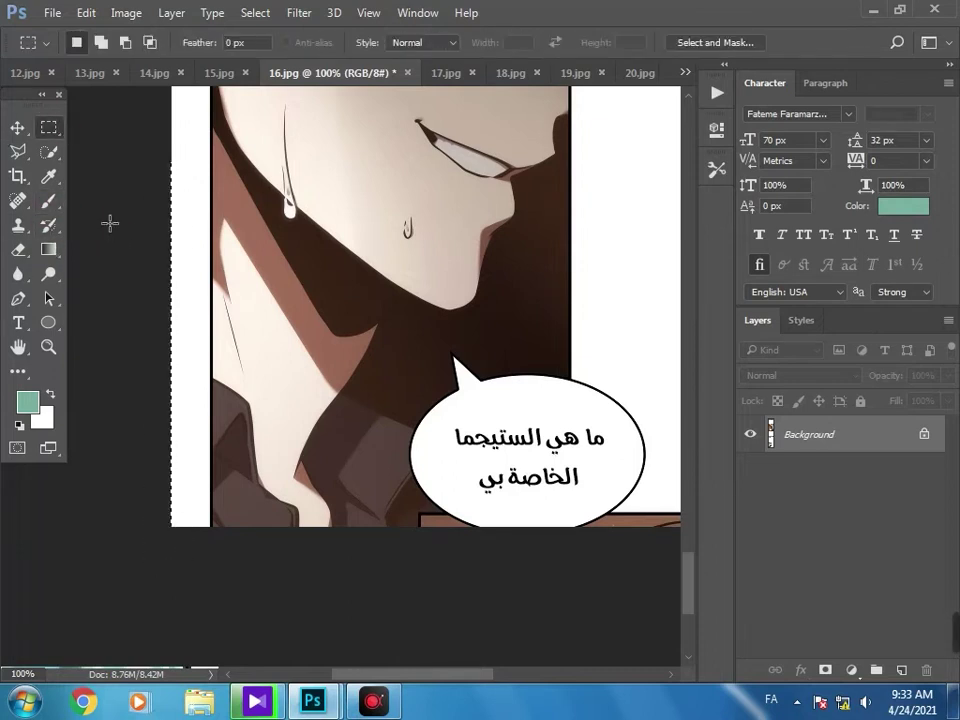
click(48, 225)
drag(77, 241, 175, 634)
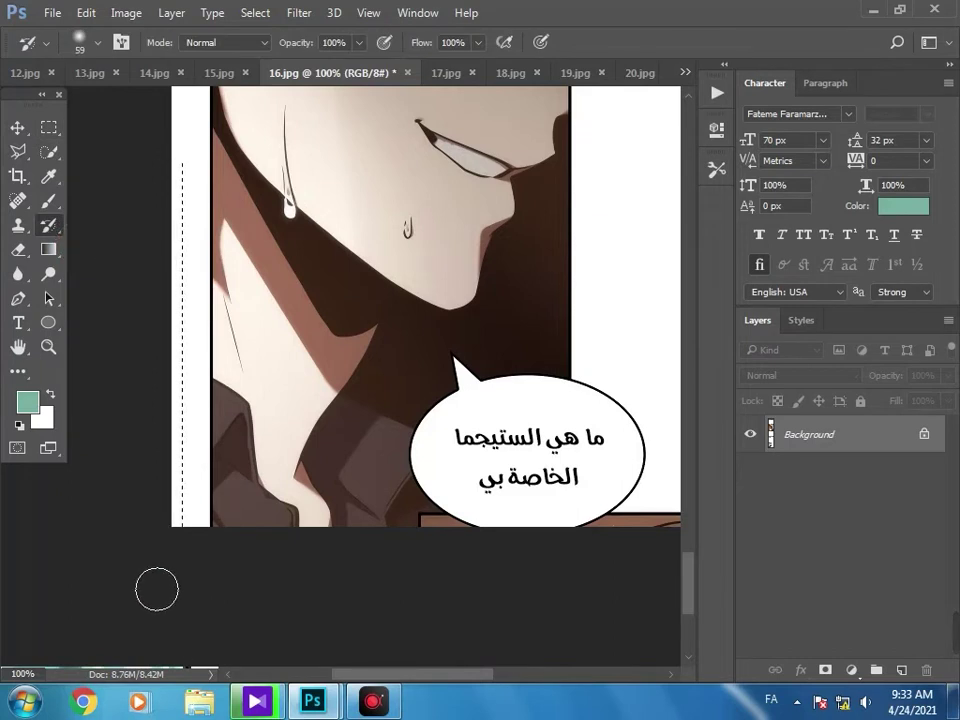
Clear the two-line text in the oval bubble below the chin with a filled rectangular selection, and deselect.
click(49, 127)
drag(615, 423, 449, 498)
right_click(459, 484)
click(486, 346)
key(Return)
click(360, 386)
Save the cleaned page 16 as a JPEG named 16 in New folder, accepting the JPEG options.
click(48, 347)
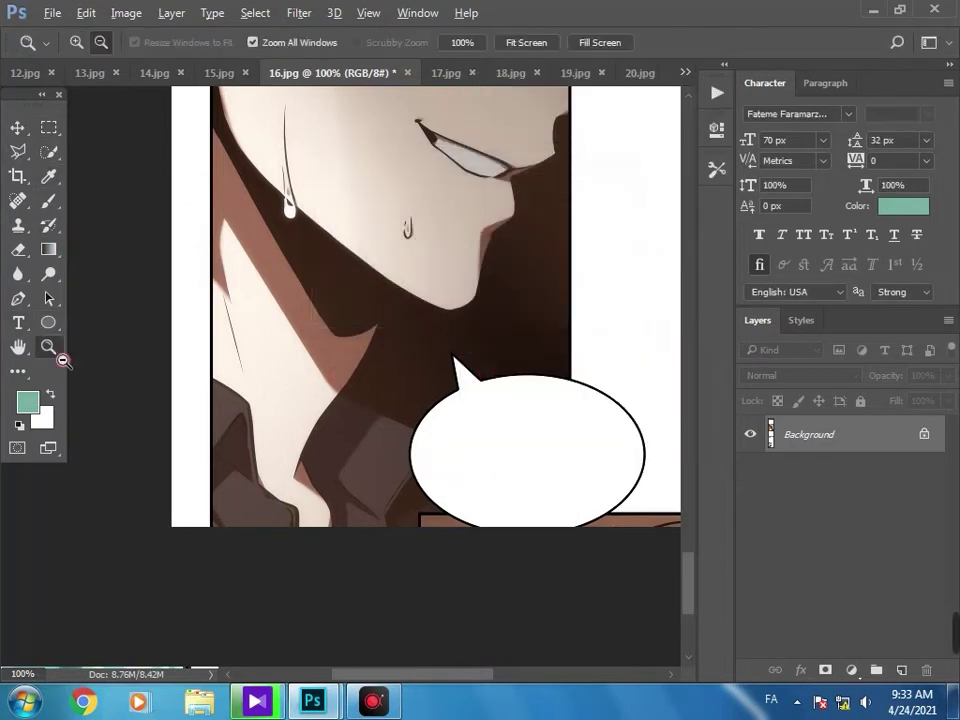
triple_click(145, 306)
alt+click(145, 307)
click(18, 346)
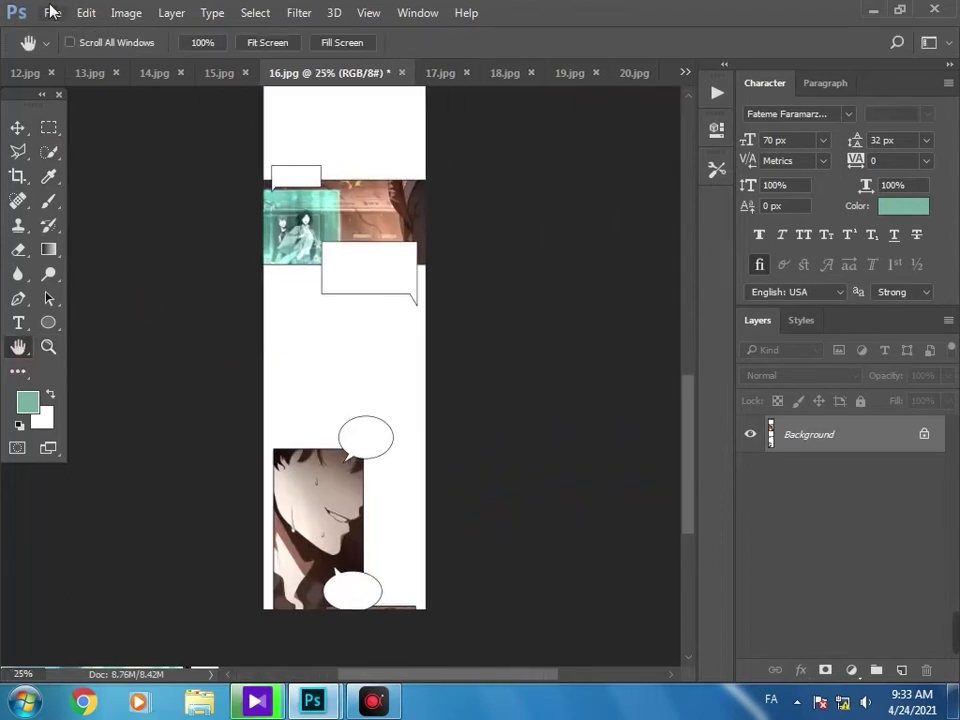
click(52, 12)
click(150, 220)
double_click(236, 184)
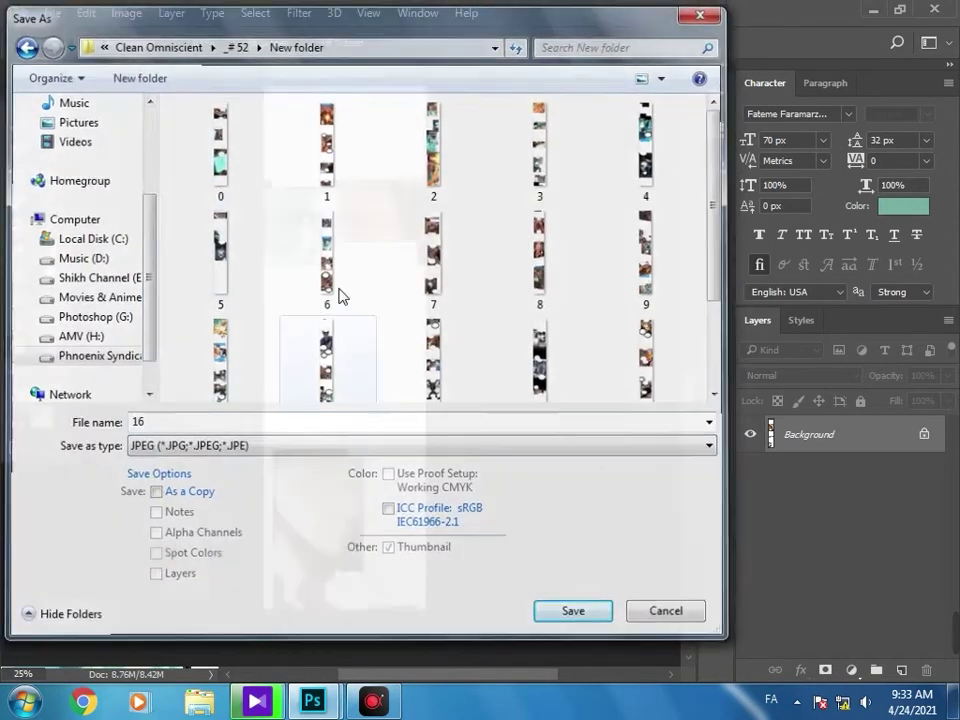
key(Return)
click(590, 172)
Switch to 17.jpg and set the foreground colour to black at its first black caption box.
click(432, 80)
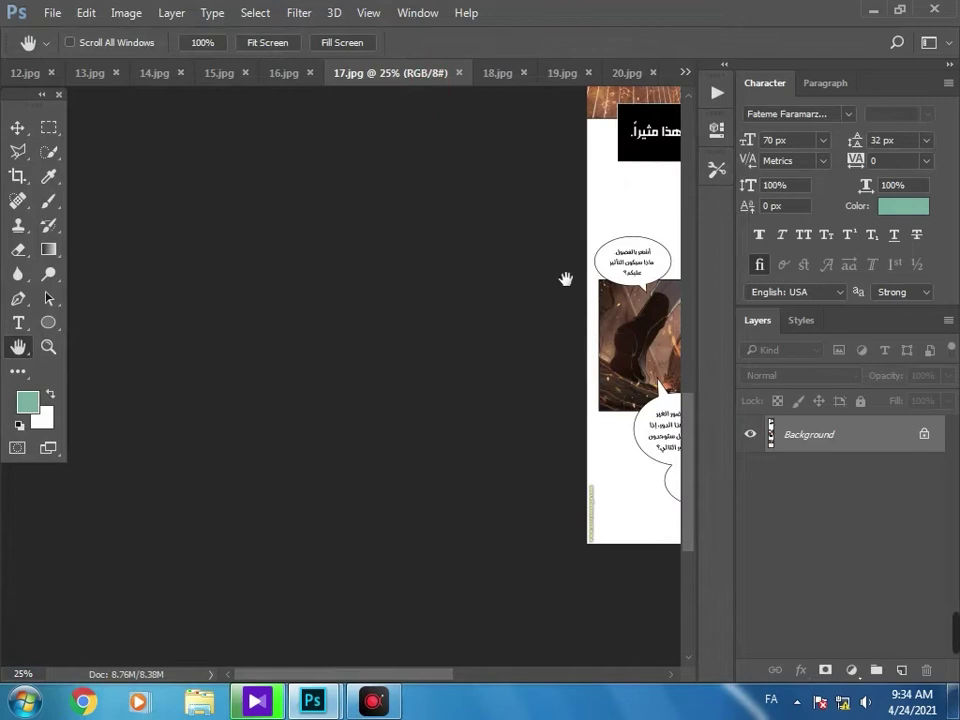
drag(566, 279, 214, 454)
drag(338, 145, 394, 640)
click(49, 347)
click(400, 482)
click(400, 482)
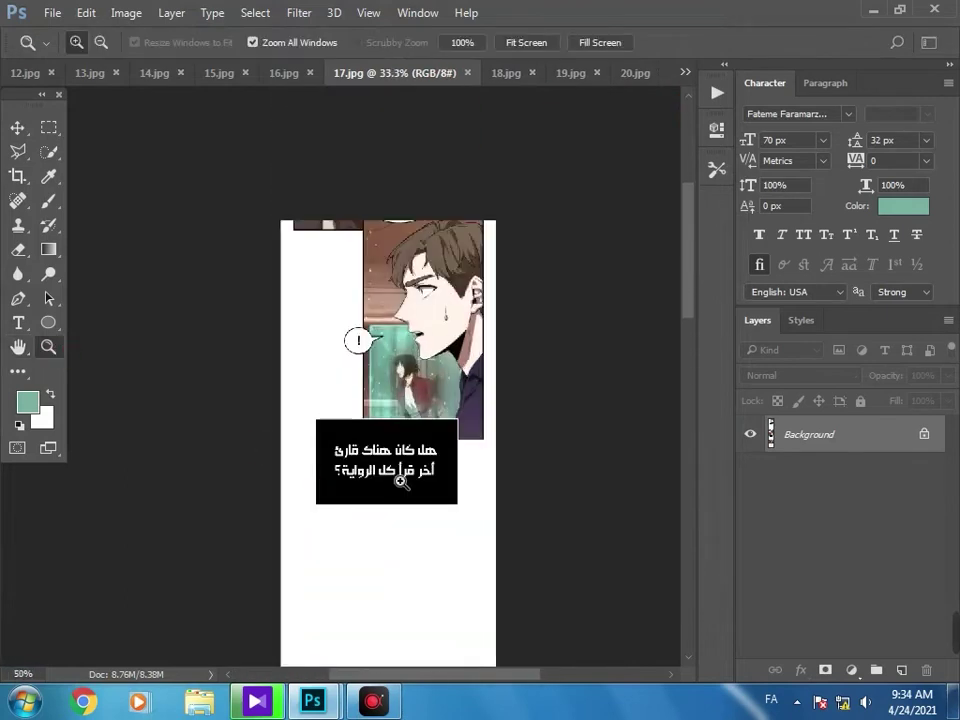
click(28, 402)
click(456, 390)
key(Return)
Clear the white text in the first black caption box by filling a rectangular selection with the Foreground Color.
key(m)
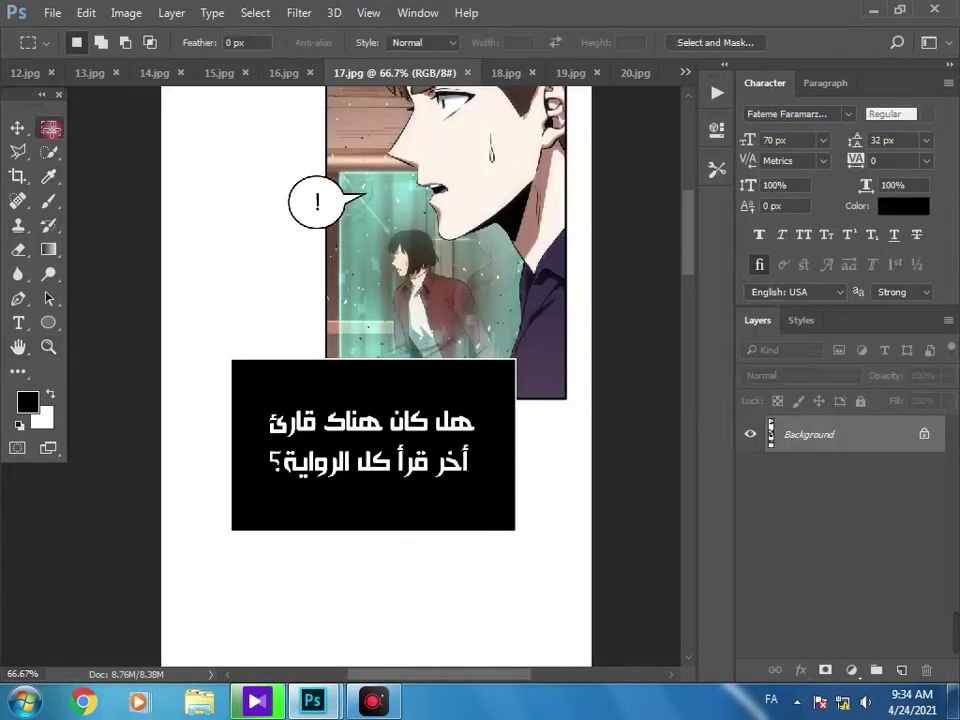
drag(496, 405, 257, 500)
right_click(270, 460)
click(328, 339)
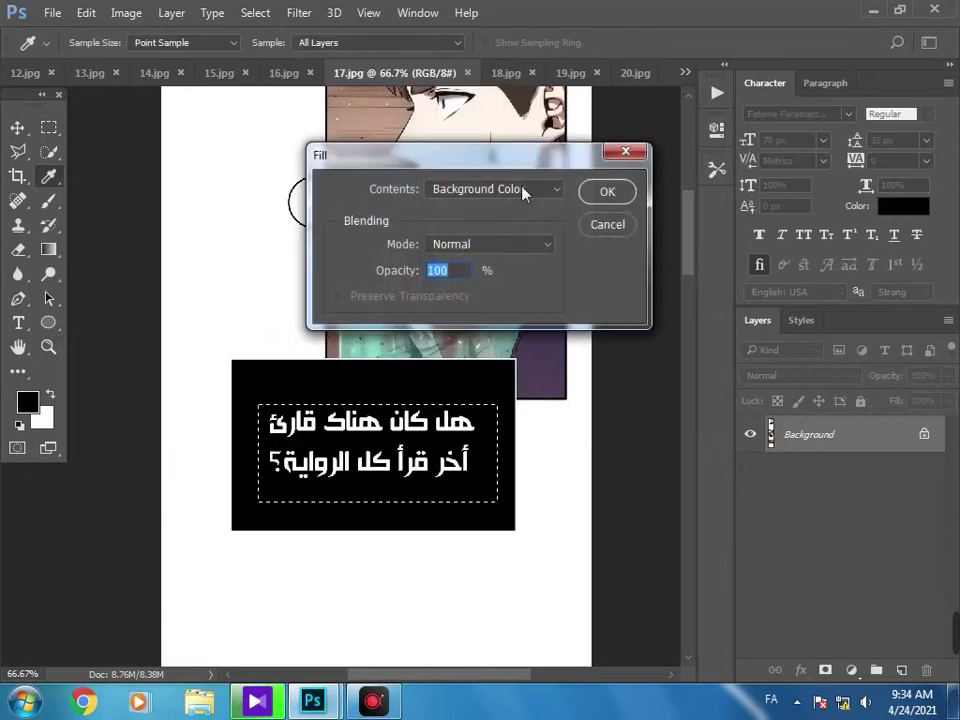
click(497, 189)
click(519, 215)
key(Return)
Clear the text in the oval bubble above the walking figure by filling a Polygonal Lasso selection with the Background Color.
scroll(690, 300, down, 10)
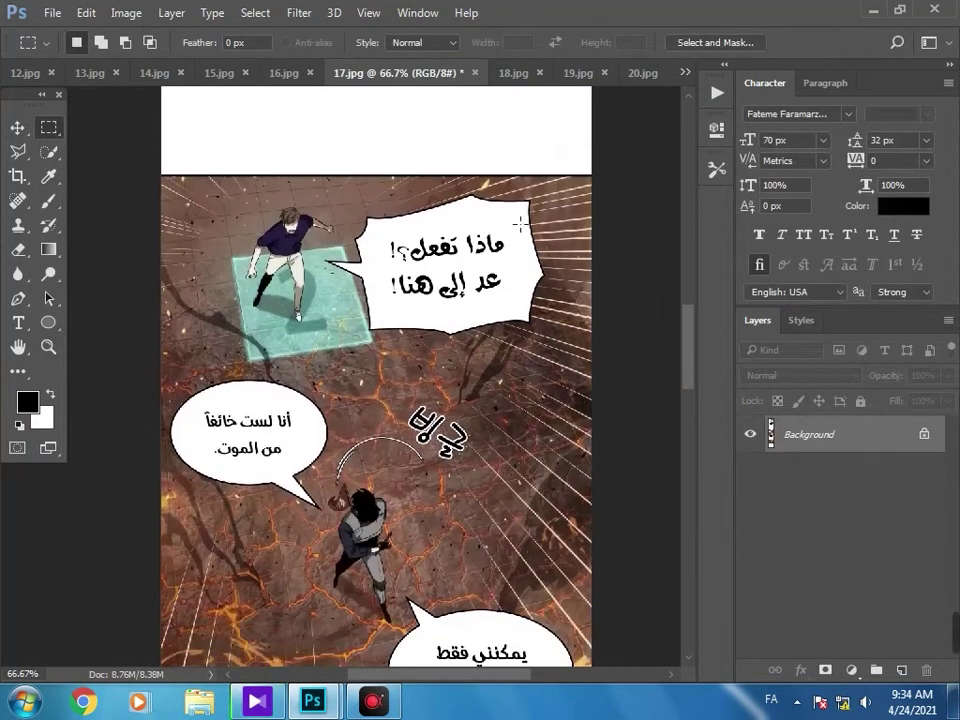
drag(519, 218, 400, 305)
click(18, 152)
click(294, 409)
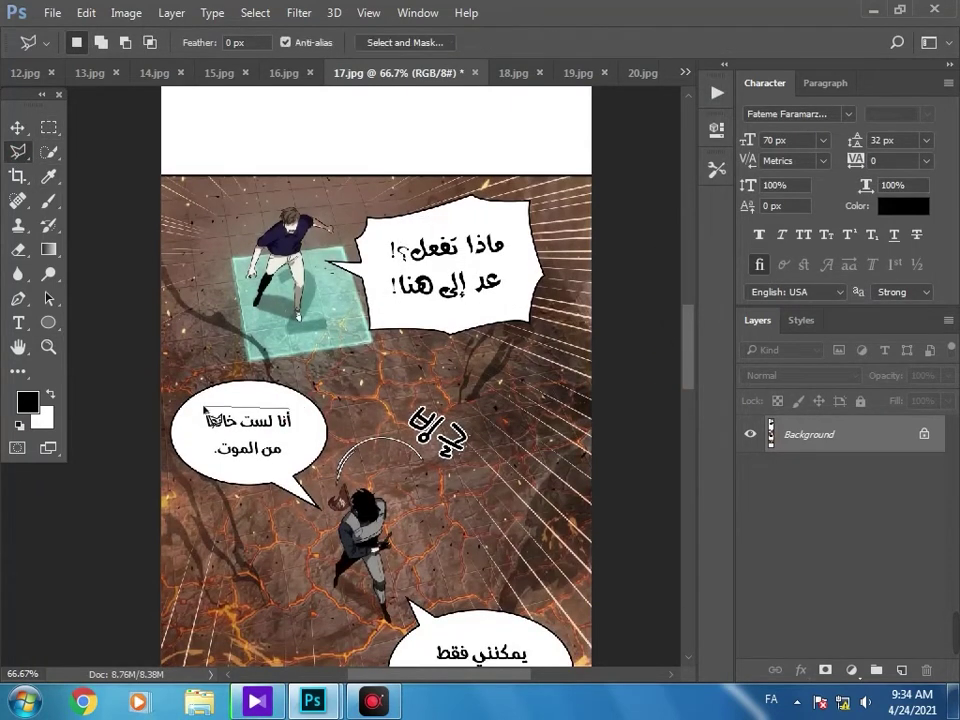
click(191, 417)
right_click(300, 422)
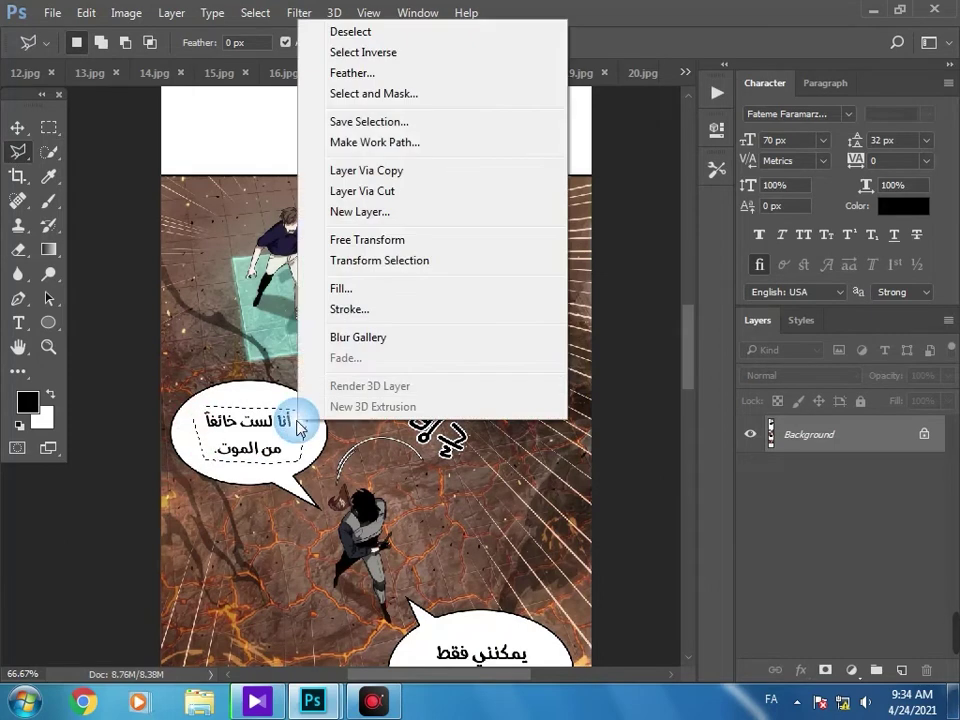
click(339, 284)
click(489, 189)
click(425, 258)
key(Return)
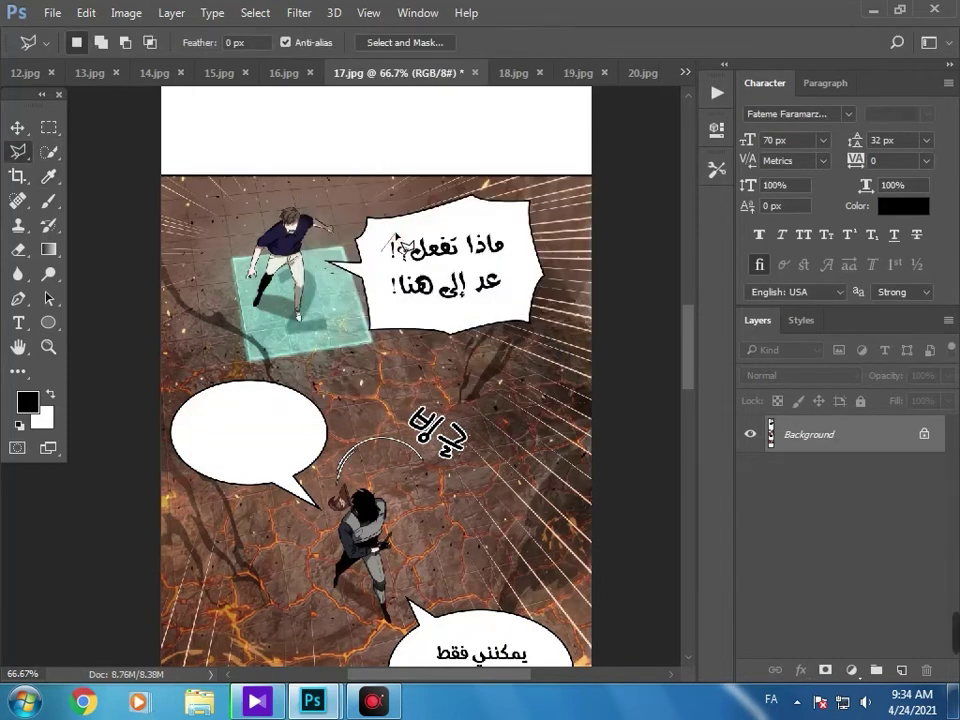
Clear the text in the jagged shout bubble by filling a polygonal selection around it, and deselect.
click(513, 287)
right_click(456, 282)
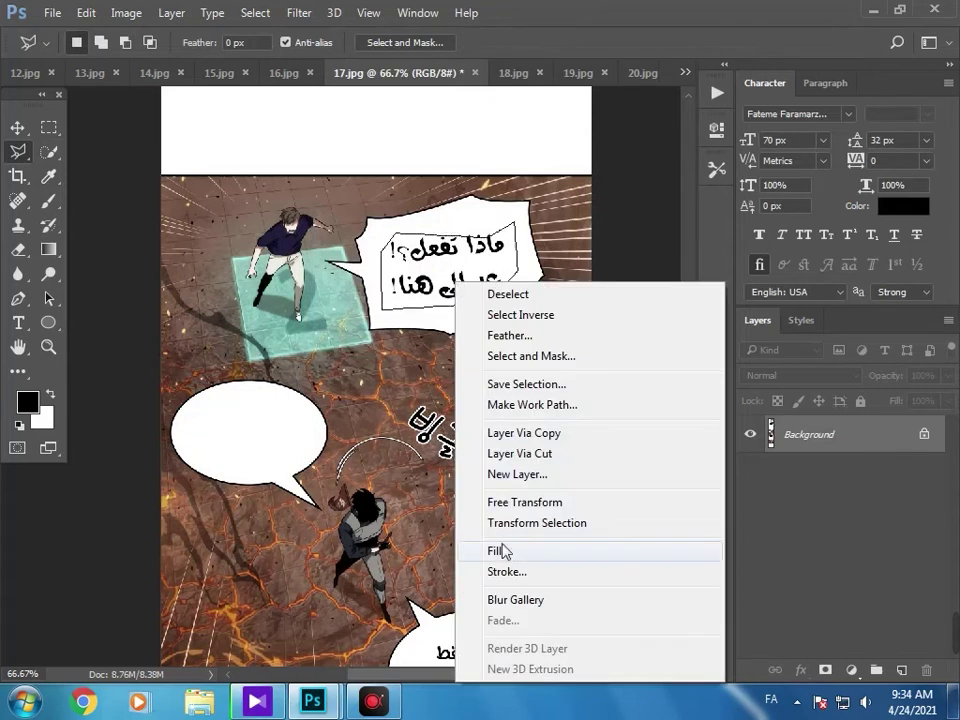
click(497, 553)
click(443, 265)
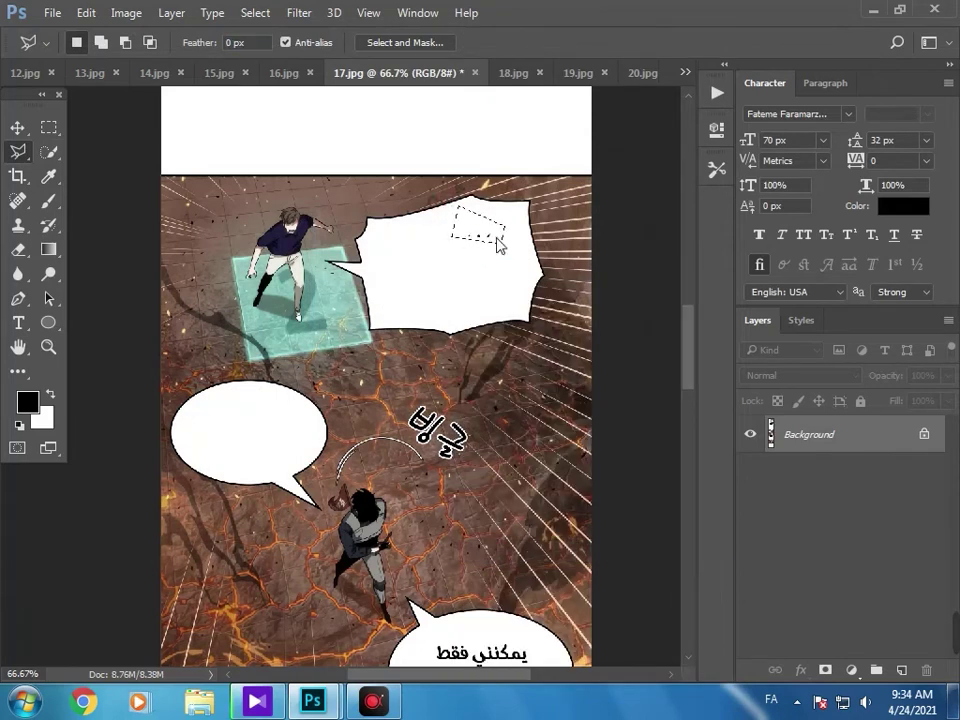
Fill a small polygonal selection over the leftover specks in the jagged bubble, and deselect.
right_click(495, 257)
click(546, 532)
key(Return)
click(614, 270)
Clear the text in the oval bubble below the walking figure by filling a polygonal selection around it.
drag(686, 364, 685, 413)
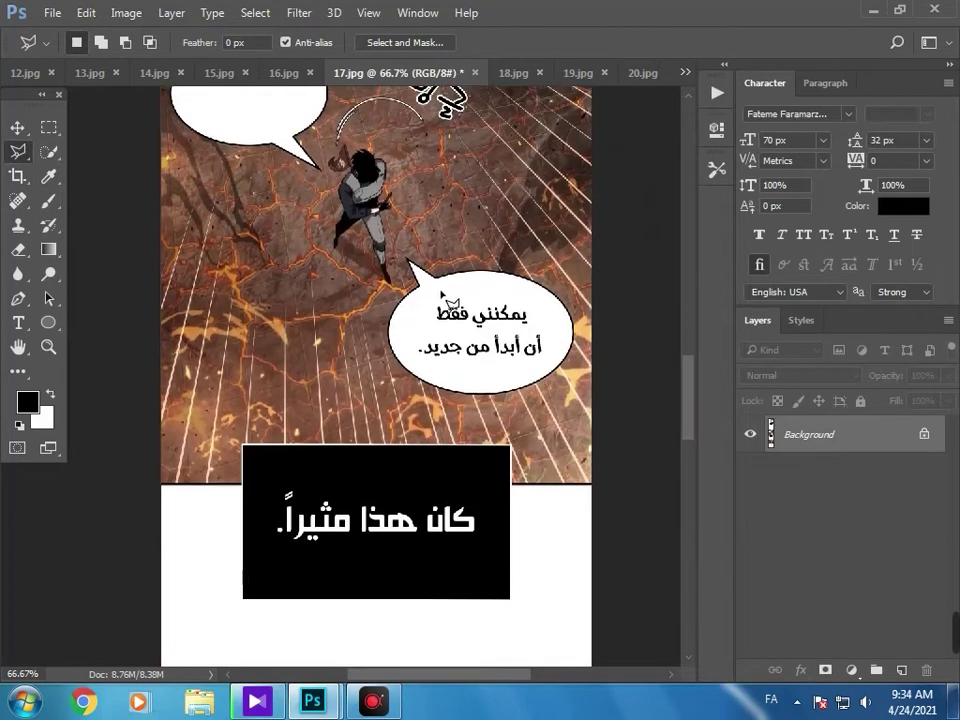
click(557, 340)
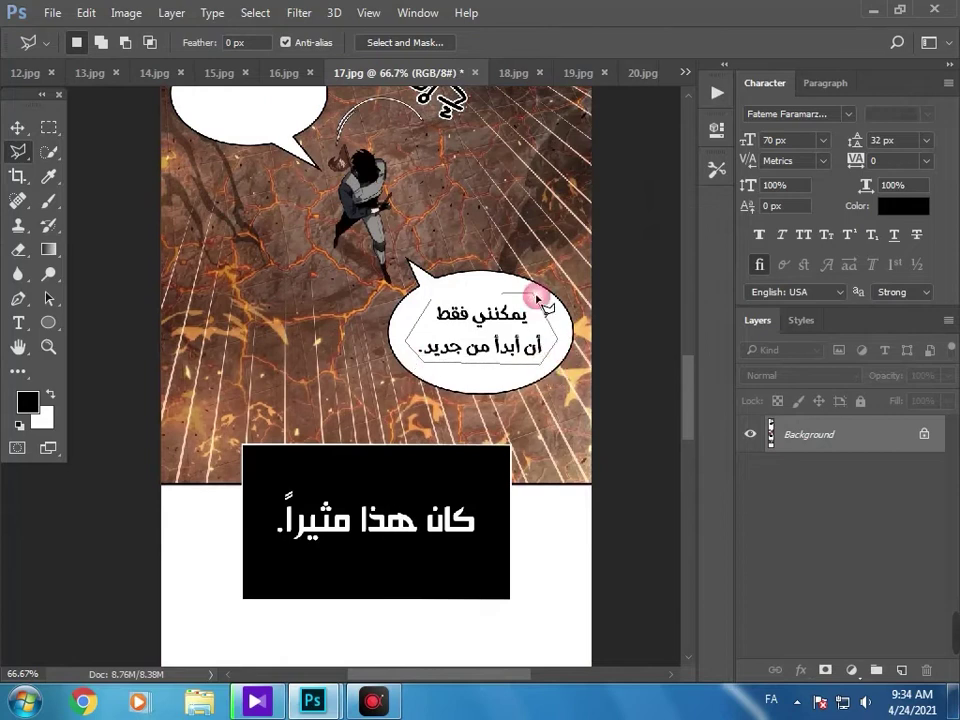
double_click(533, 294)
right_click(497, 304)
click(540, 551)
key(Return)
Clear the text in the black caption box under the lava panel by filling a rectangular selection with the Foreground Color.
click(58, 129)
mouse_move(483, 484)
mouse_down()
mouse_move(336, 575)
mouse_move(272, 572)
mouse_up()
right_click(285, 546)
click(330, 390)
click(490, 189)
click(480, 207)
key(Return)
click(528, 395)
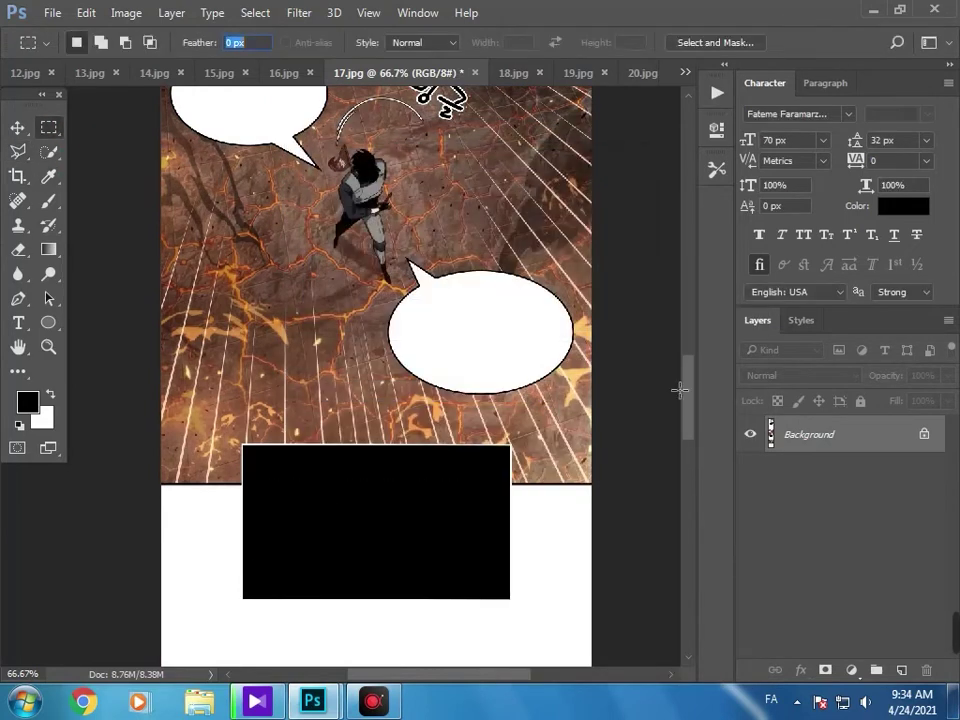
Clear the text in the oval bubble above the boot panel by filling a rectangular selection with the Background Color.
drag(685, 392, 679, 484)
drag(357, 211, 212, 290)
right_click(317, 243)
click(340, 510)
click(463, 189)
click(470, 199)
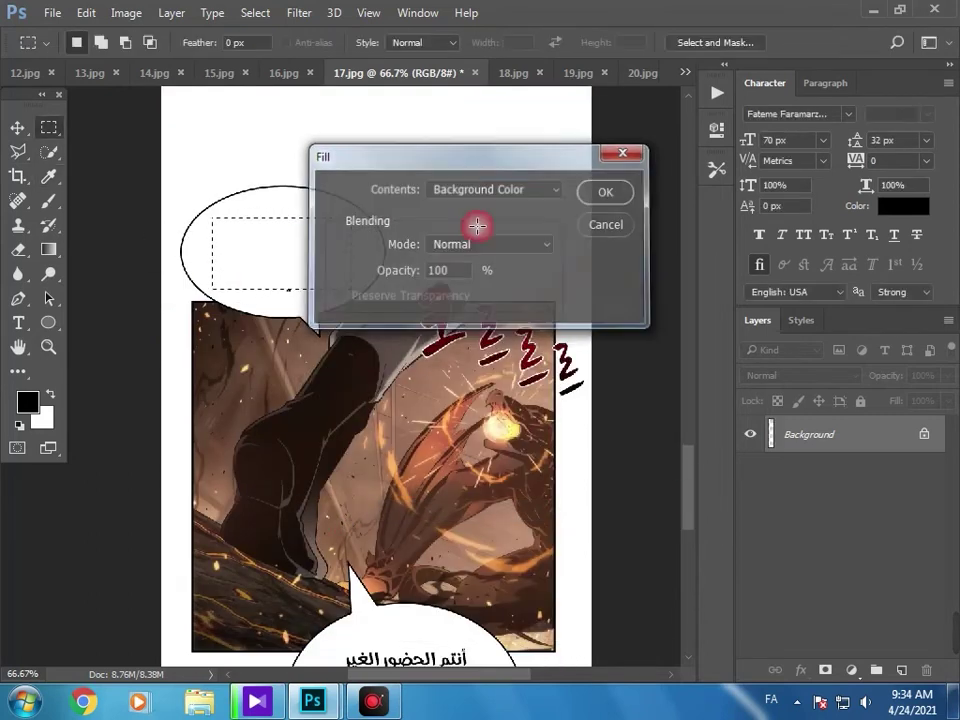
key(Return)
Fill rectangular selections over the leftover marks in the bubble above the boot panel, and deselect.
mouse_move(320, 278)
mouse_down()
mouse_move(250, 302)
mouse_move(320, 237)
mouse_move(316, 227)
mouse_up()
right_click(257, 283)
click(325, 551)
key(Return)
right_click(312, 230)
click(361, 497)
key(Return)
click(381, 428)
Clear the text in both parts of the joined double bubble by filling one polygonal selection, and deselect.
scroll(664, 480, down, 5)
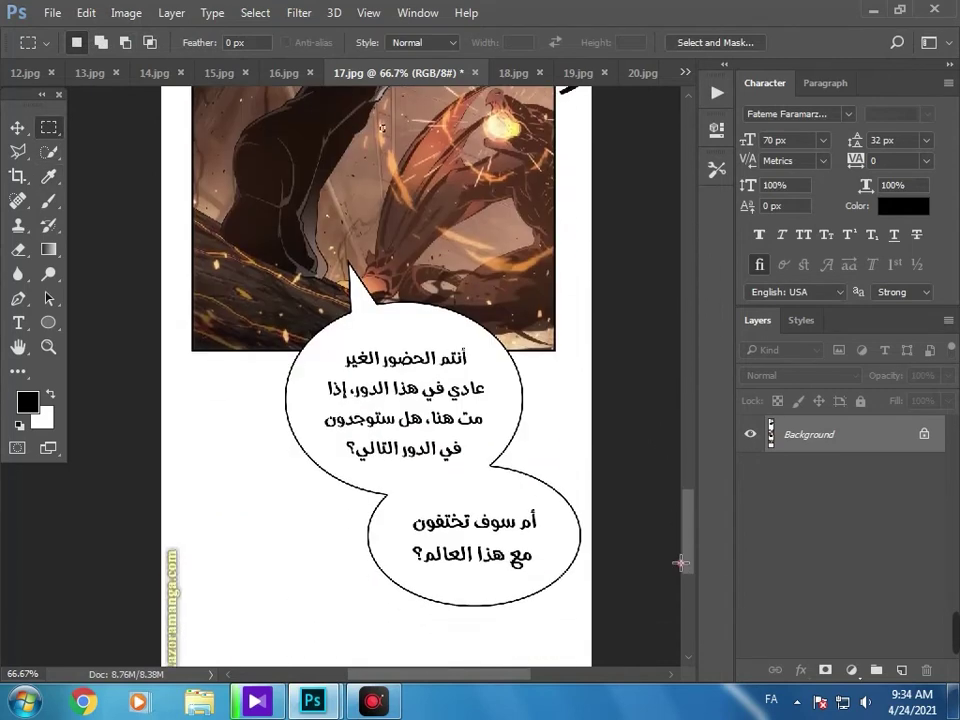
click(14, 151)
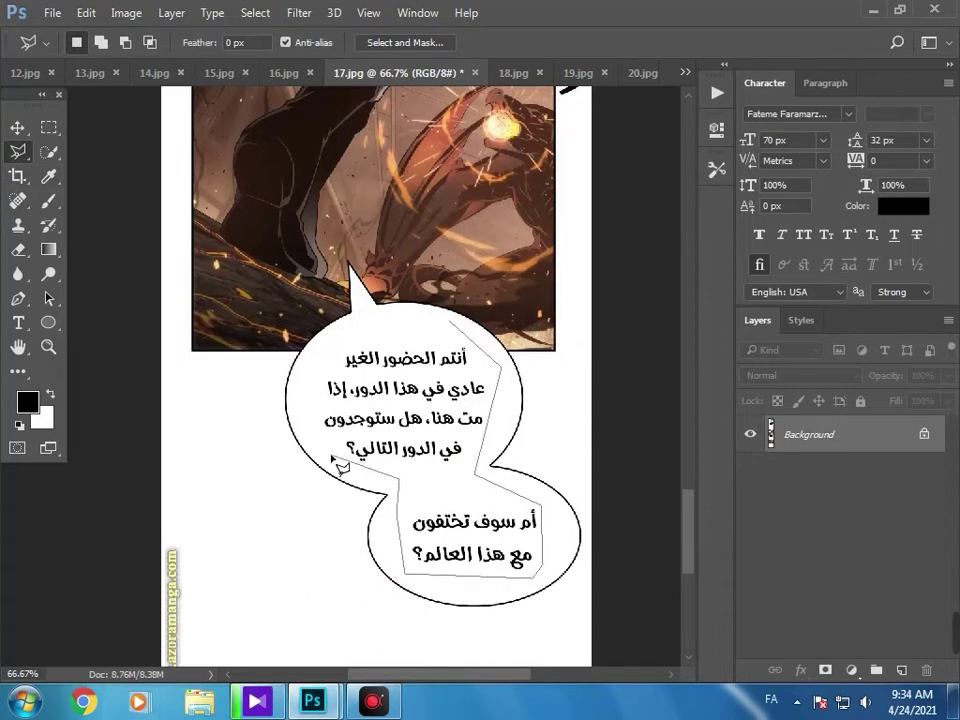
click(455, 550)
key(Return)
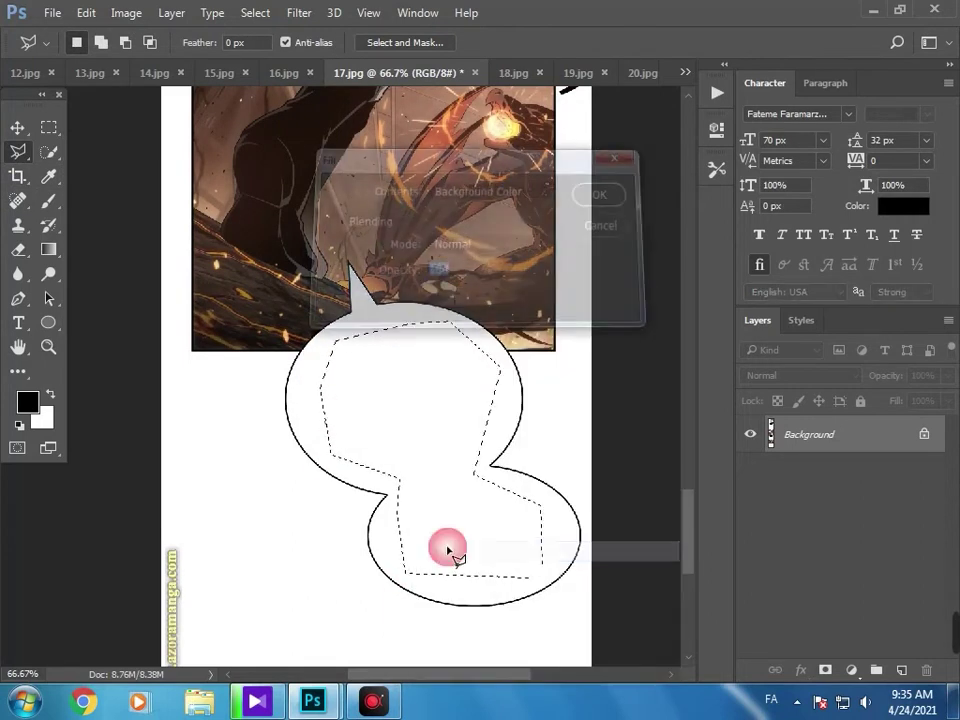
key(ctrl+d)
Fill a small polygonal selection over the leftover mark in the upper part of the double bubble, and deselect.
right_click(354, 415)
click(394, 284)
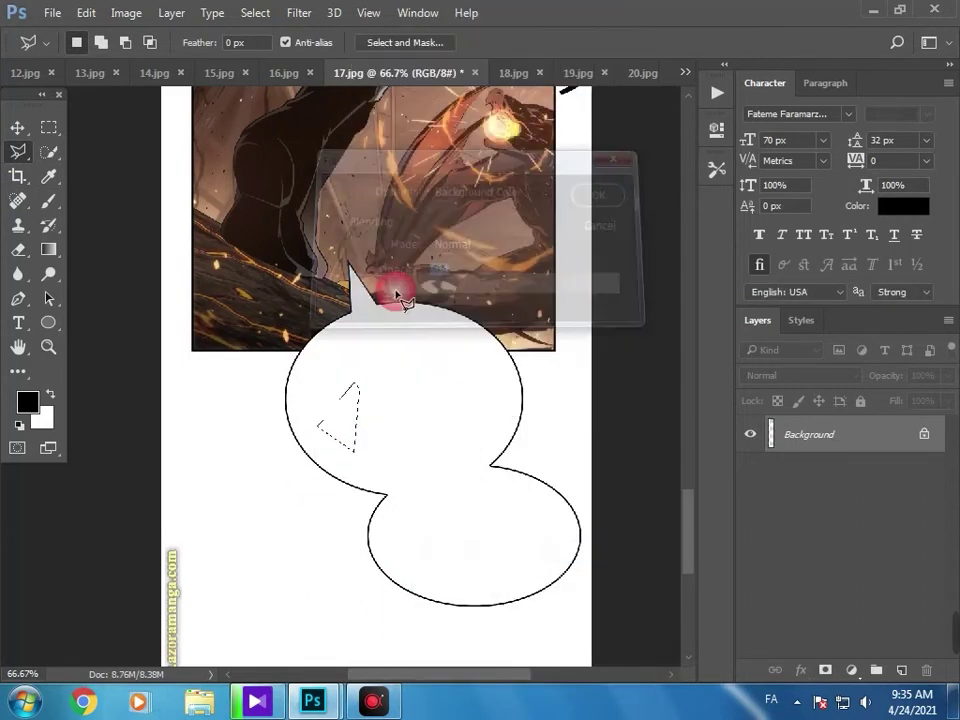
key(Return)
key(ctrl+d)
Remove the vertical website watermark at the lower margin of page 17 with a filled rectangular selection, and deselect.
click(48, 128)
drag(202, 482, 163, 302)
right_click(176, 298)
click(263, 553)
key(Return)
key(ctrl+d)
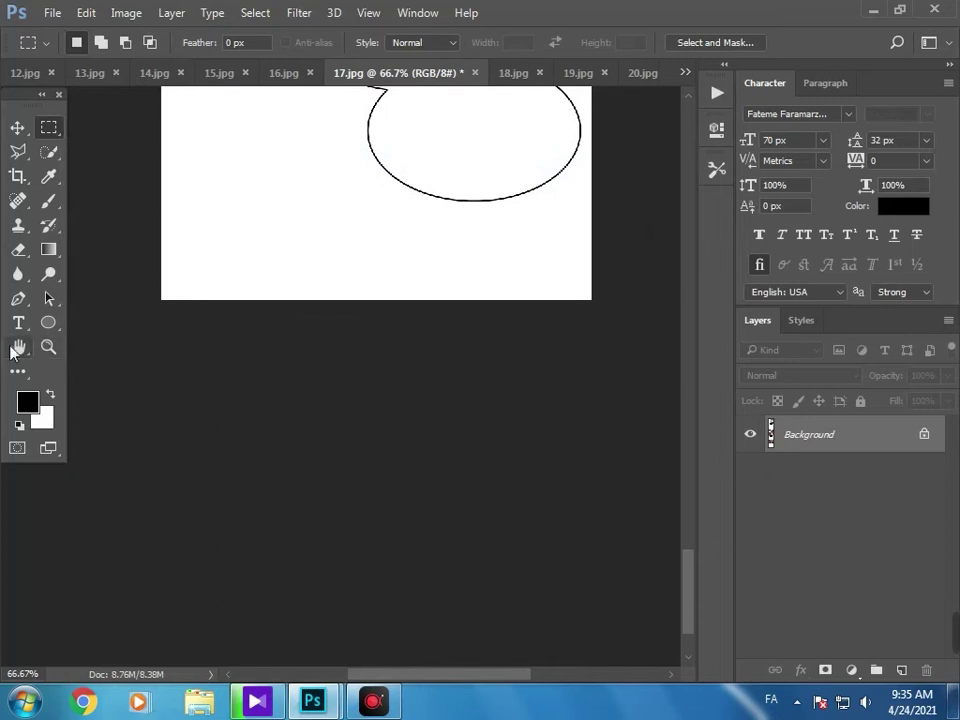
Save the cleaned page 17 as a JPEG named 17 in New folder.
click(18, 346)
drag(217, 274, 182, 489)
click(48, 346)
alt+click(193, 326)
click(55, 12)
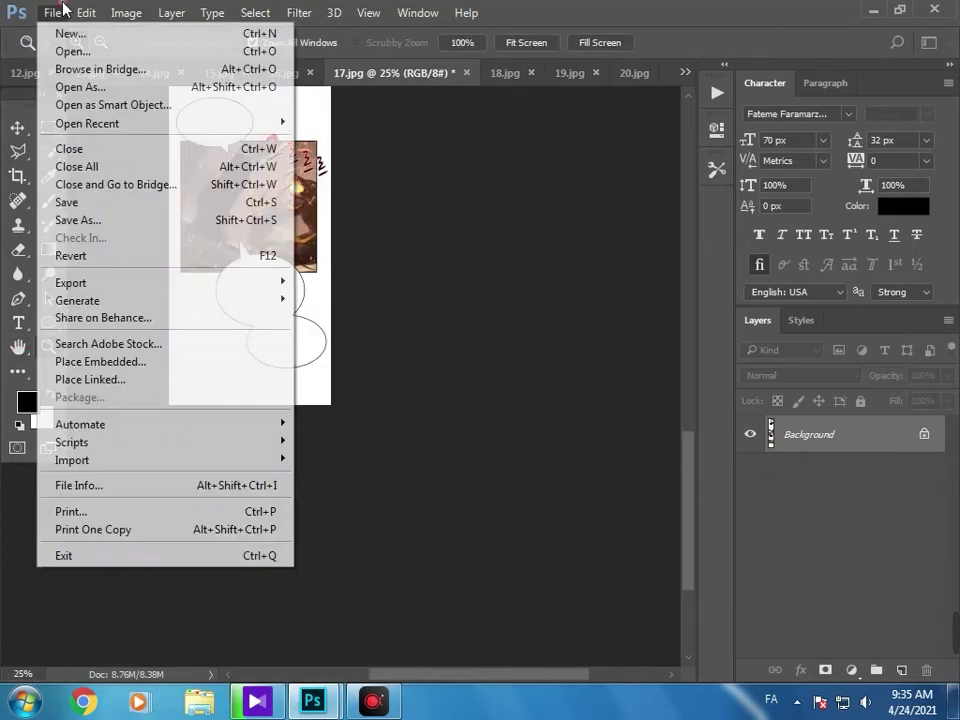
click(119, 223)
click(221, 449)
click(241, 261)
double_click(224, 172)
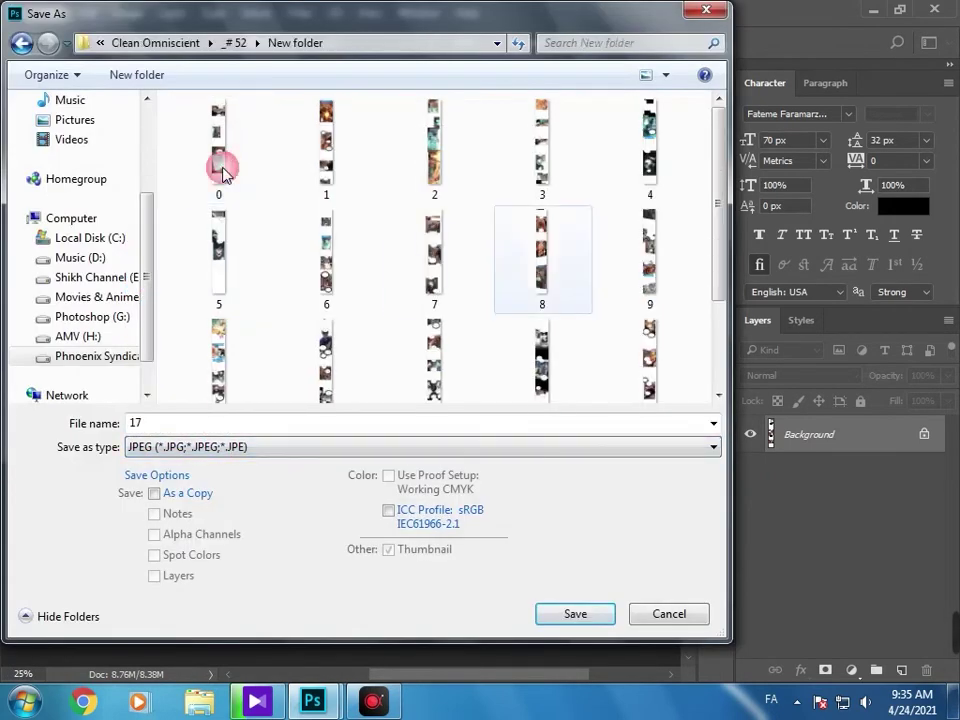
key(Return)
click(592, 172)
On page 18, clear the text in the oval bubble above the black-haired man by filling a polygonal selection, and deselect.
click(499, 75)
scroll(682, 437, up, 3)
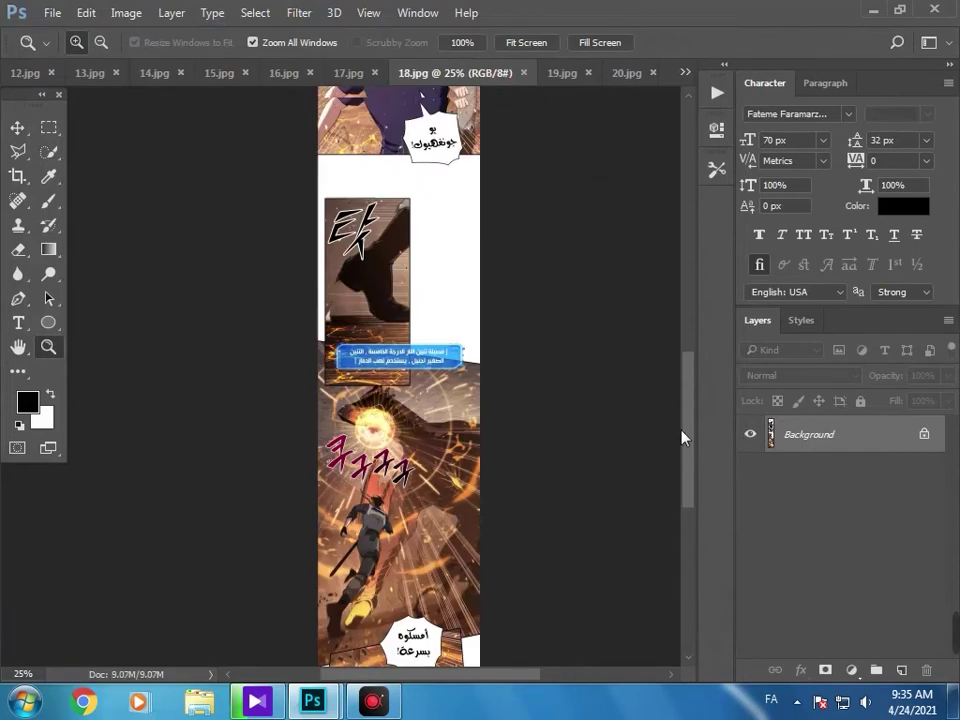
scroll(682, 437, up, 5)
click(349, 329)
click(349, 329)
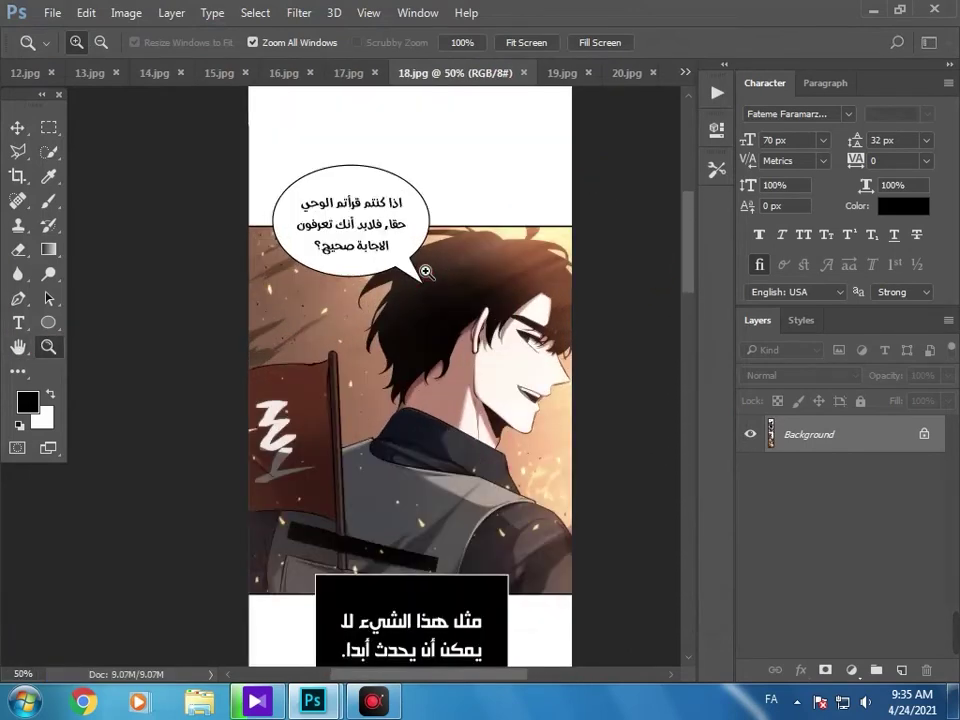
click(420, 270)
click(18, 151)
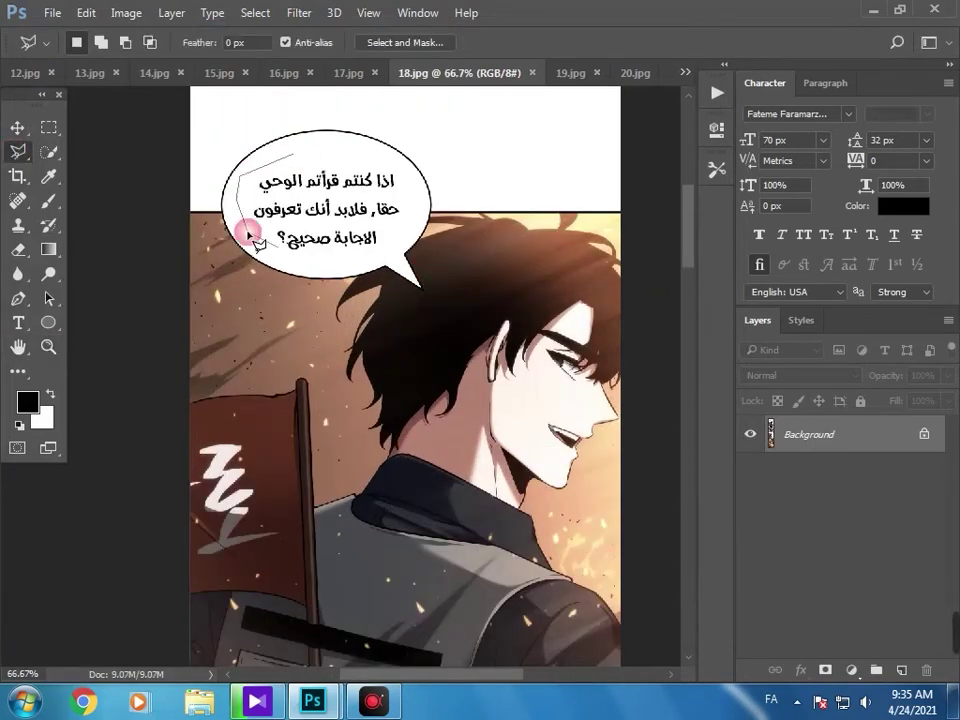
click(412, 208)
right_click(392, 222)
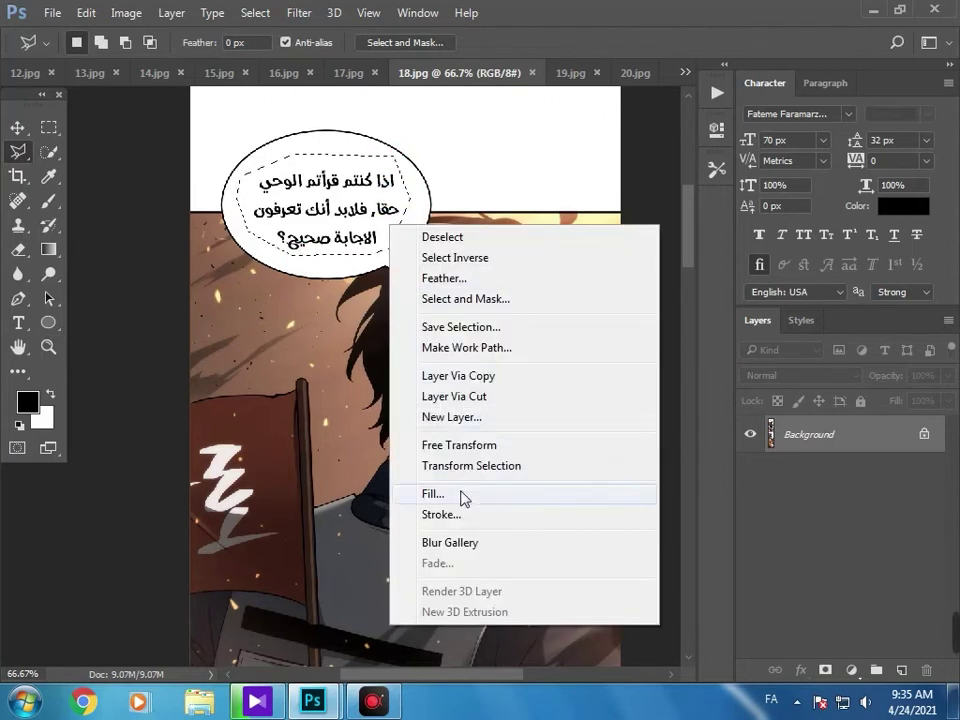
click(461, 497)
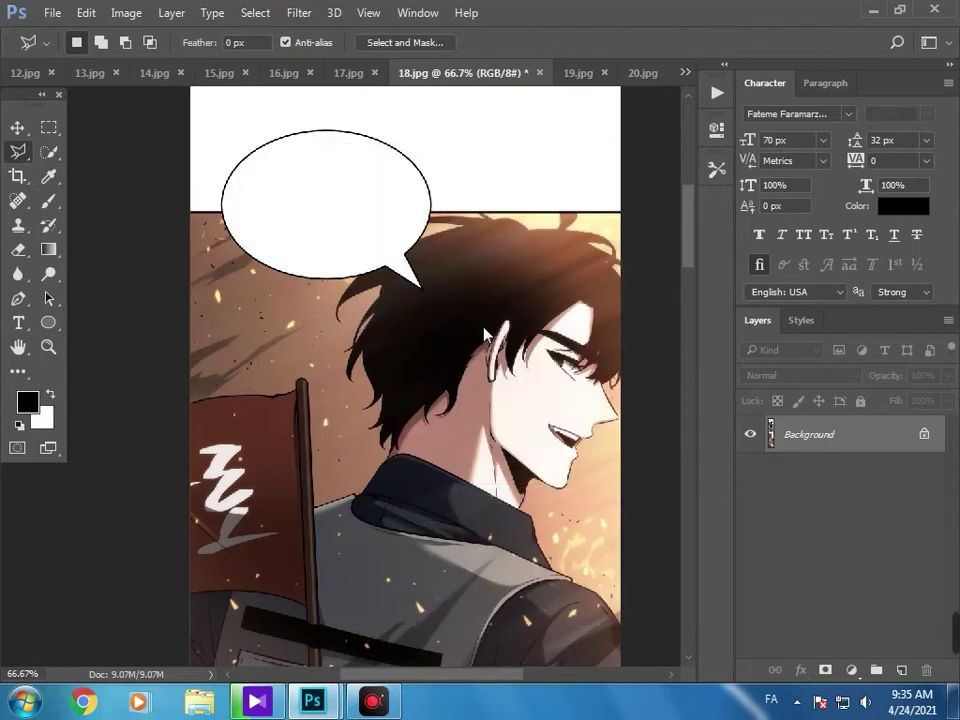
Cover the white text in the black narration box with a rectangular selection filled with Foreground Color, and deselect.
drag(688, 250, 688, 322)
click(49, 128)
mouse_move(530, 154)
mouse_down()
mouse_move(375, 165)
mouse_move(298, 283)
mouse_up()
right_click(338, 282)
click(360, 551)
click(596, 229)
right_click(432, 269)
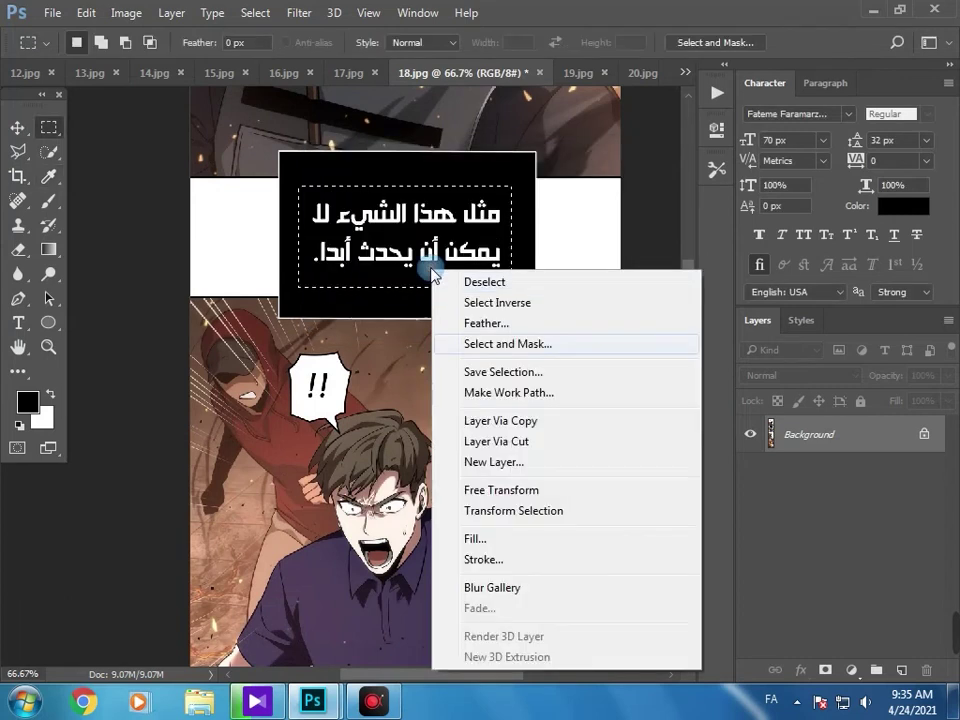
click(472, 540)
click(548, 193)
click(542, 216)
click(546, 192)
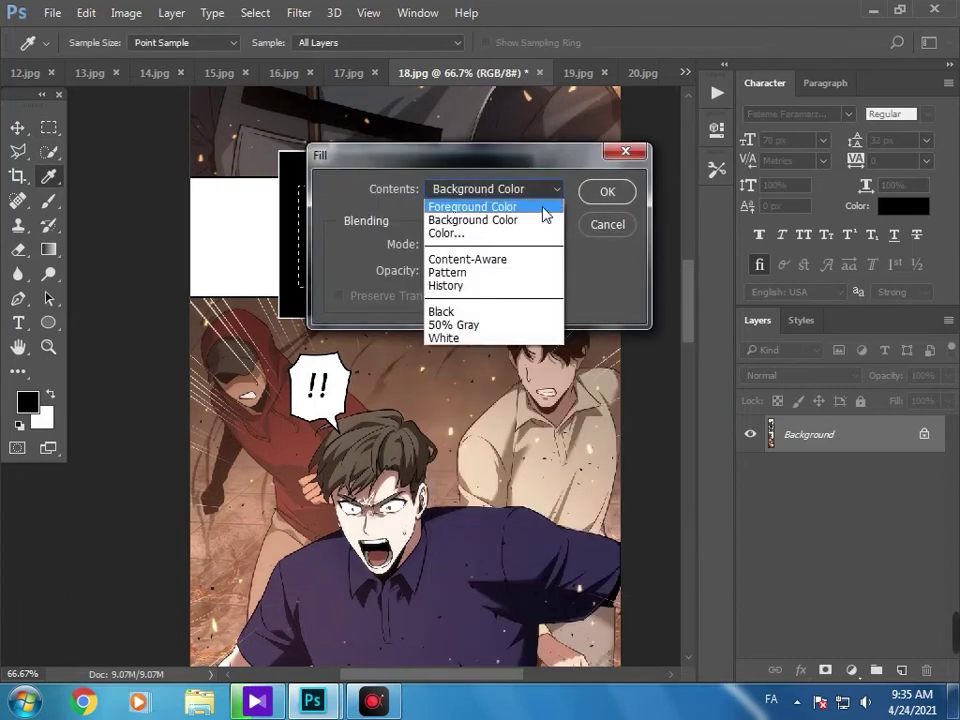
click(544, 208)
click(606, 193)
key(ctrl+d)
Clear the text in the spiky bubble below the shouting man by filling a polygonal selection with Background Color, and deselect.
drag(686, 322, 680, 394)
click(17, 152)
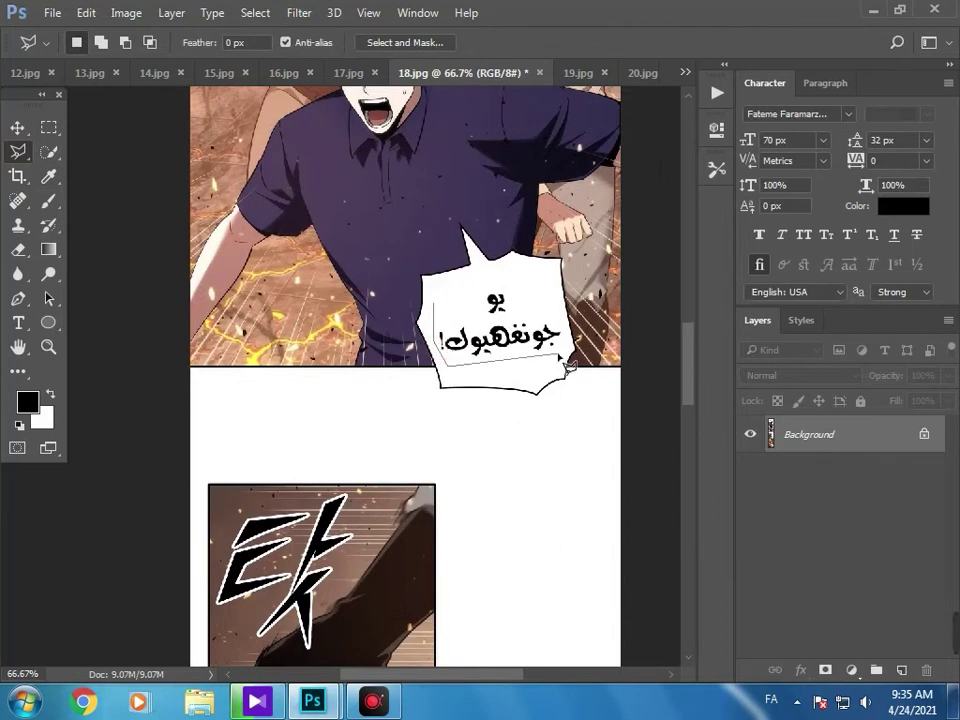
right_click(540, 288)
click(558, 489)
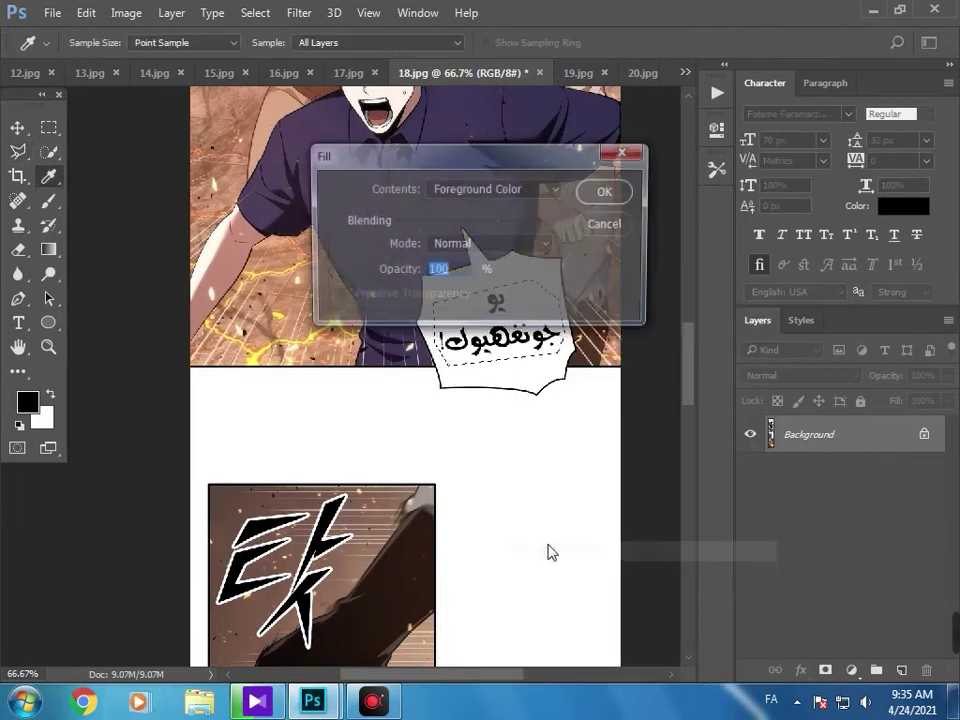
click(540, 190)
click(542, 218)
click(607, 191)
Try to erase the Arabic text of the blue system caption with the Spot Healing Brush at 25 px.
scroll(415, 447, right, 3)
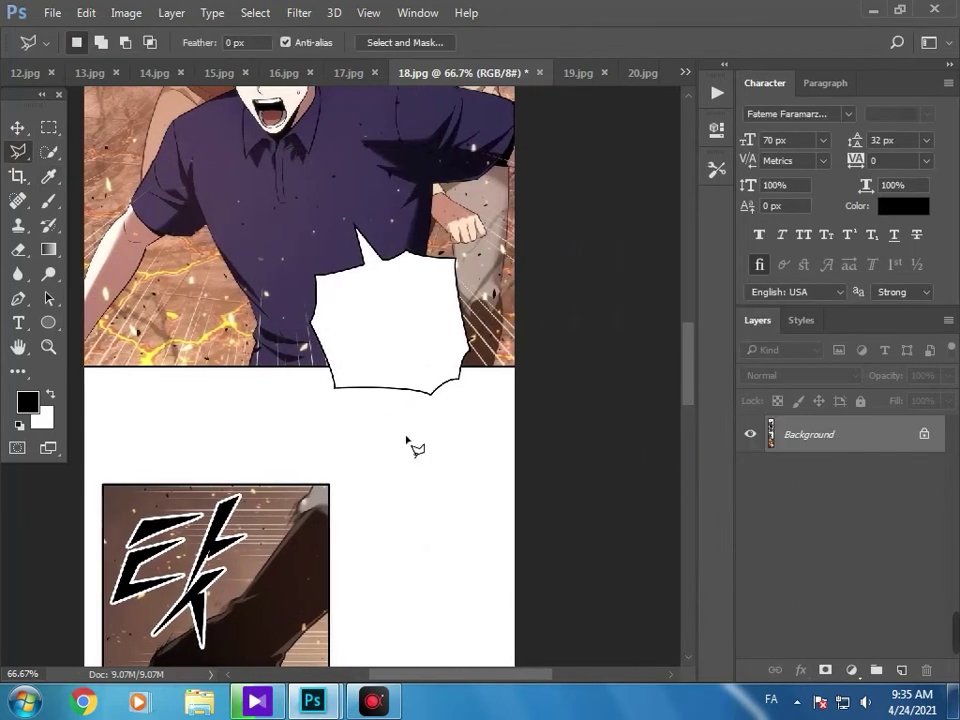
click(18, 346)
drag(391, 642, 444, 242)
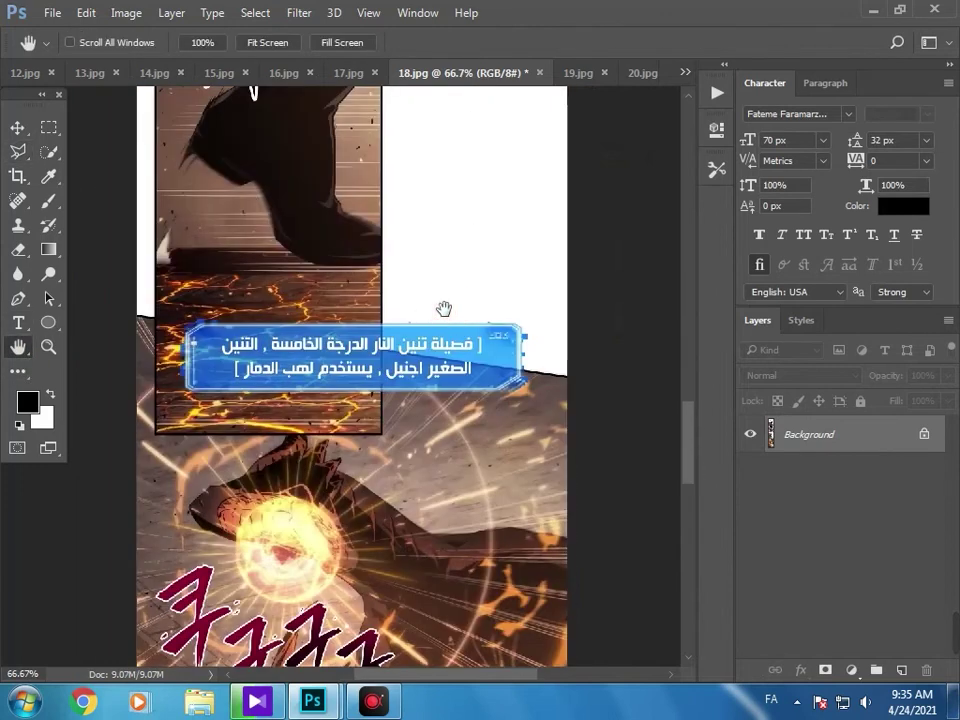
click(48, 347)
click(374, 391)
click(365, 339)
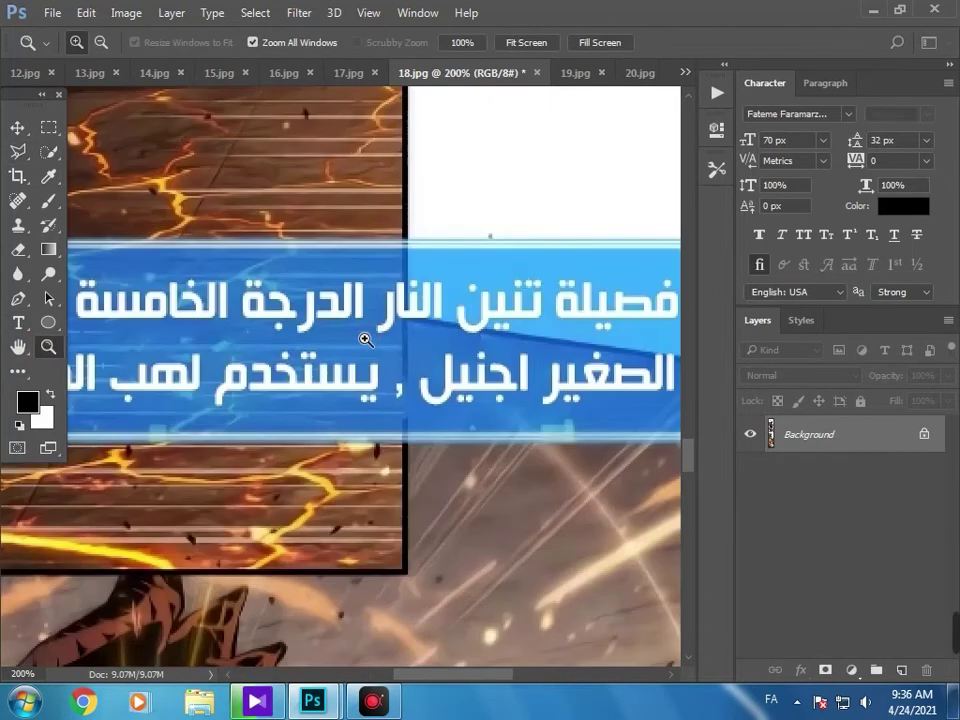
click(18, 346)
drag(170, 342, 365, 342)
click(17, 203)
right_click(527, 296)
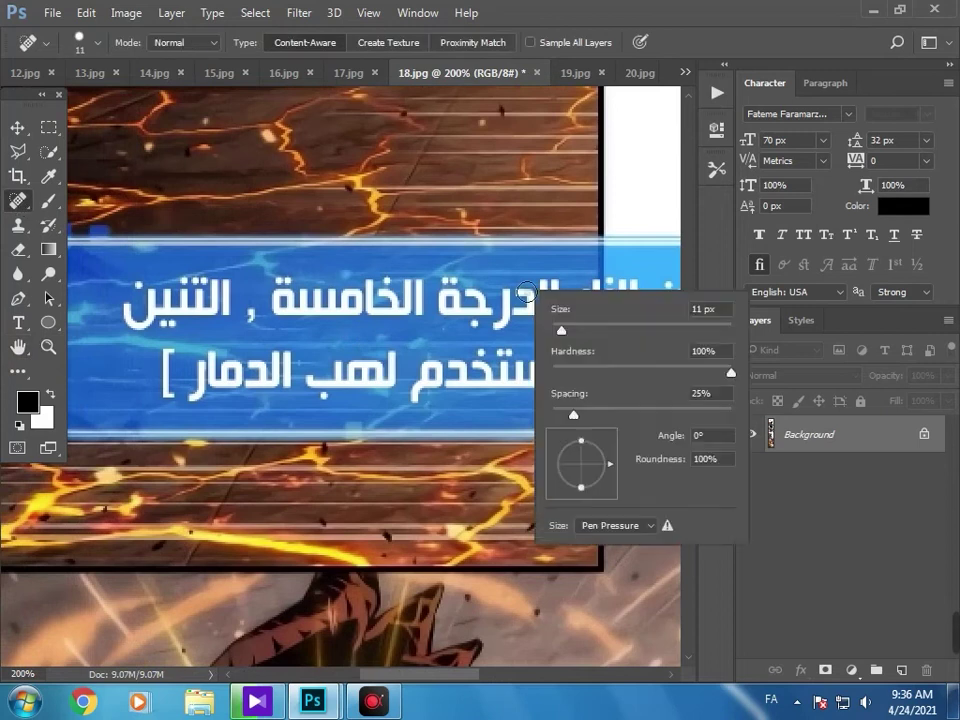
key(Escape)
drag(262, 300, 139, 300)
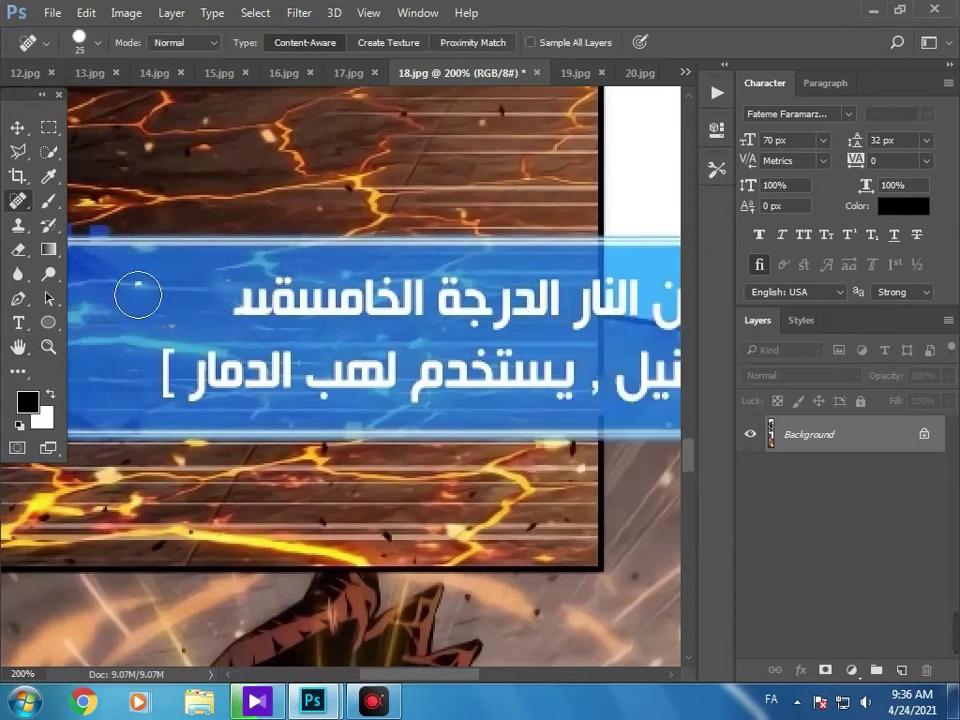
mouse_move(150, 377)
mouse_down()
mouse_move(538, 375)
mouse_move(561, 390)
mouse_move(220, 386)
mouse_move(248, 360)
mouse_up()
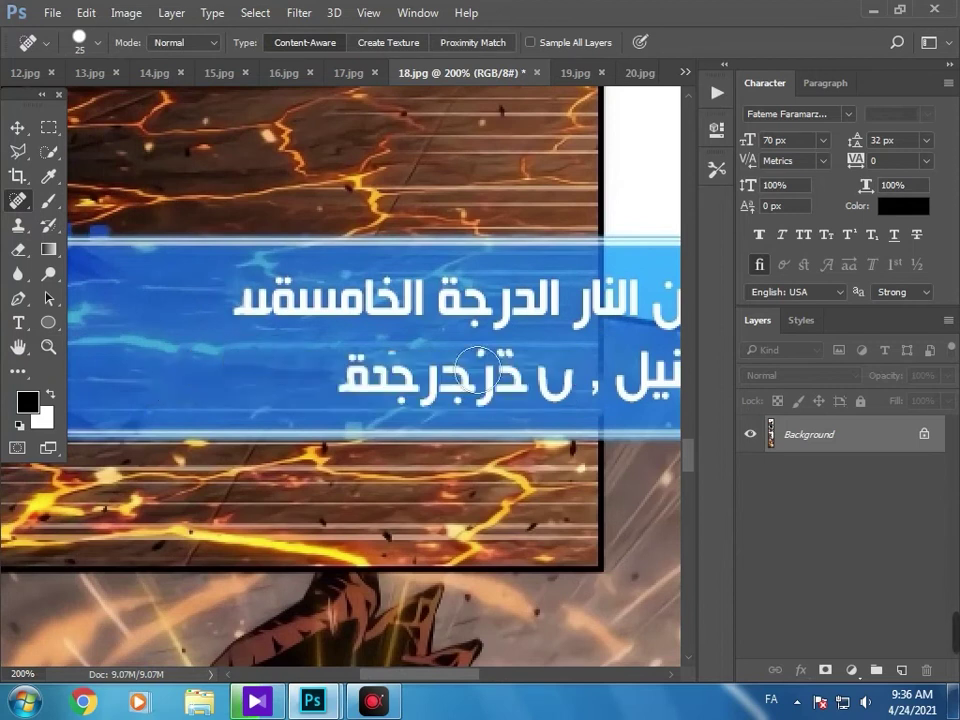
mouse_move(561, 377)
mouse_down()
mouse_move(343, 386)
mouse_move(519, 358)
mouse_move(517, 374)
mouse_up()
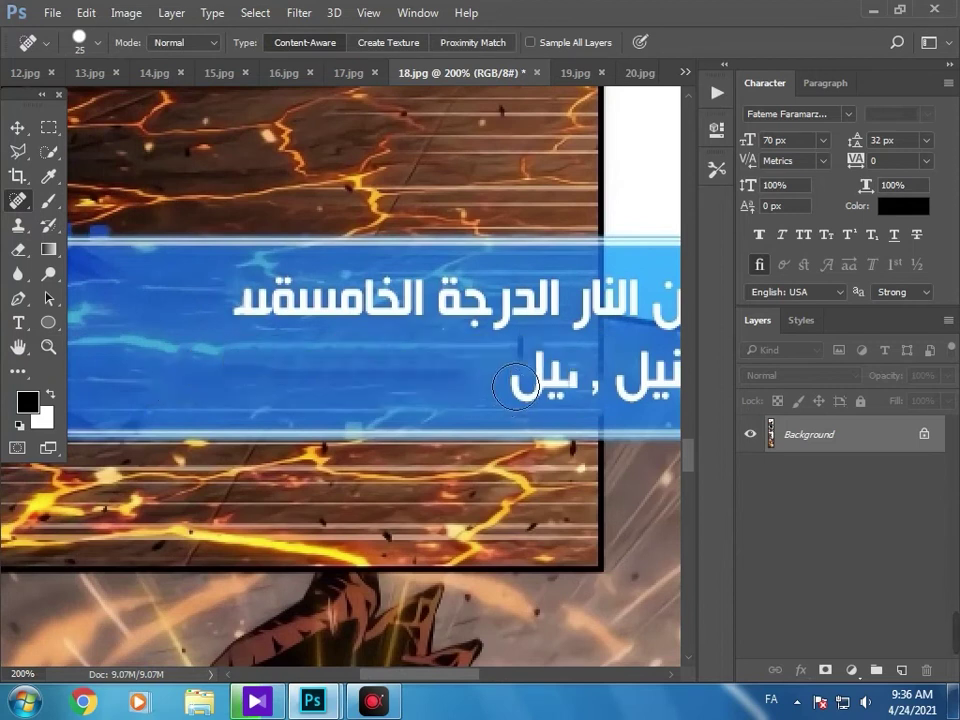
Undo the last healing strokes on the blue caption and try healing the words of its upper text line instead.
key(ctrl+alt+z)
key(ctrl+alt+z)
key(ctrl+alt+z)
mouse_move(546, 311)
mouse_down()
mouse_move(493, 320)
mouse_move(457, 290)
mouse_move(499, 285)
mouse_up()
key(ctrl+alt+z)
mouse_move(620, 287)
mouse_down()
mouse_move(588, 319)
mouse_move(611, 293)
mouse_move(597, 302)
mouse_move(599, 279)
mouse_move(579, 321)
mouse_up()
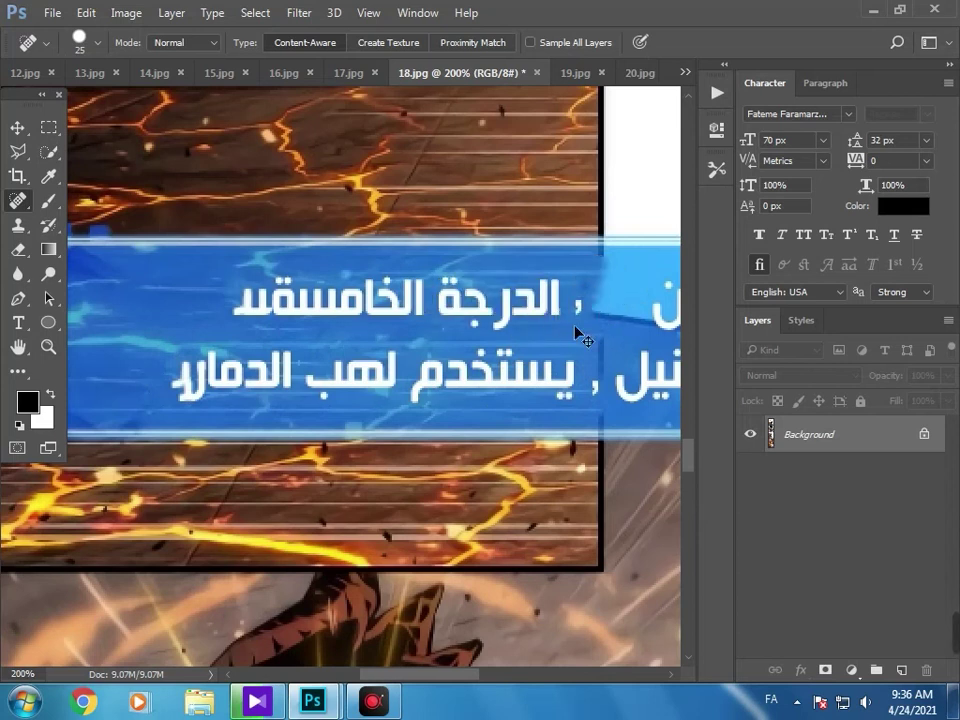
Restore the original text of the blue caption with the History Brush at 59 px.
click(20, 347)
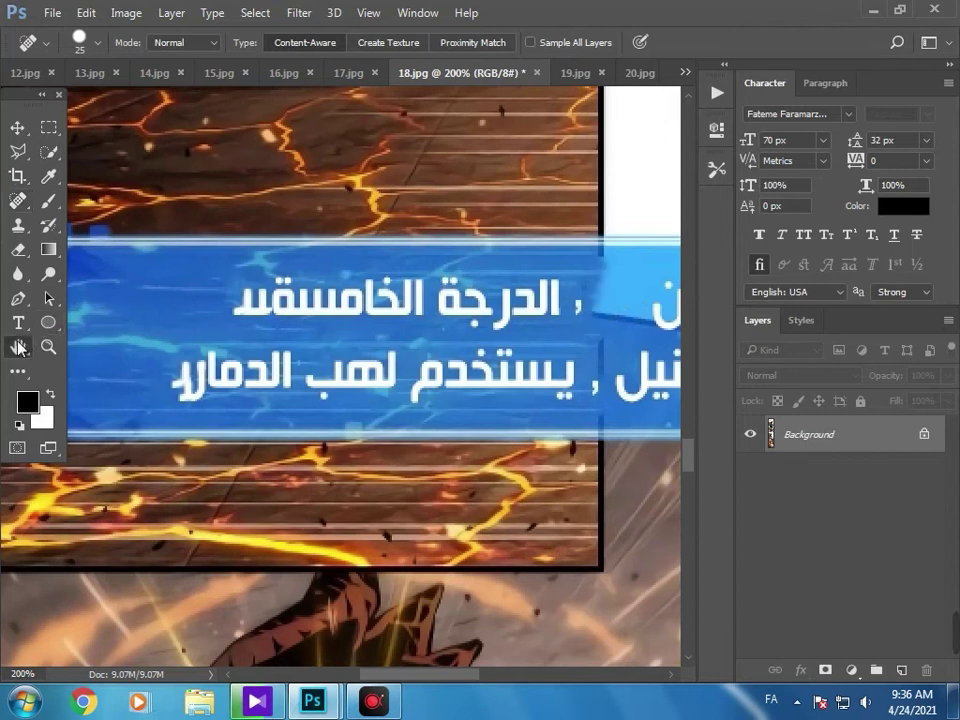
drag(304, 298, 93, 300)
click(48, 225)
drag(404, 308, 392, 304)
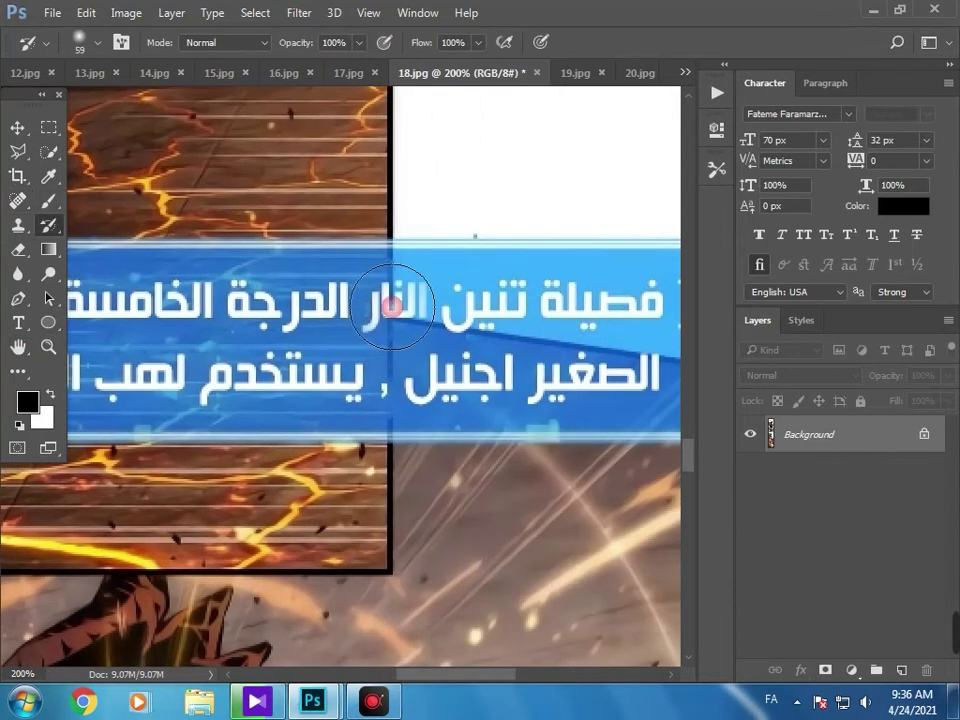
right_click(386, 265)
drag(575, 385, 868, 446)
click(414, 300)
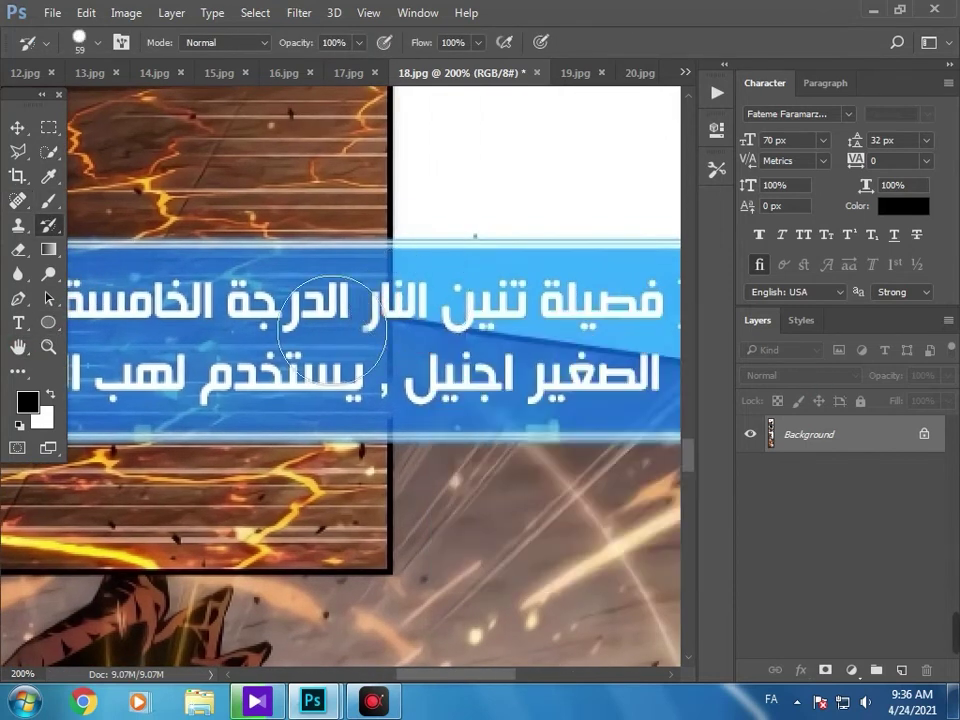
click(411, 326)
Clear the text in the caption's light blue area by filling a polygonal selection with a light blue sampled beside the text, and deselect.
click(17, 346)
drag(484, 339, 337, 363)
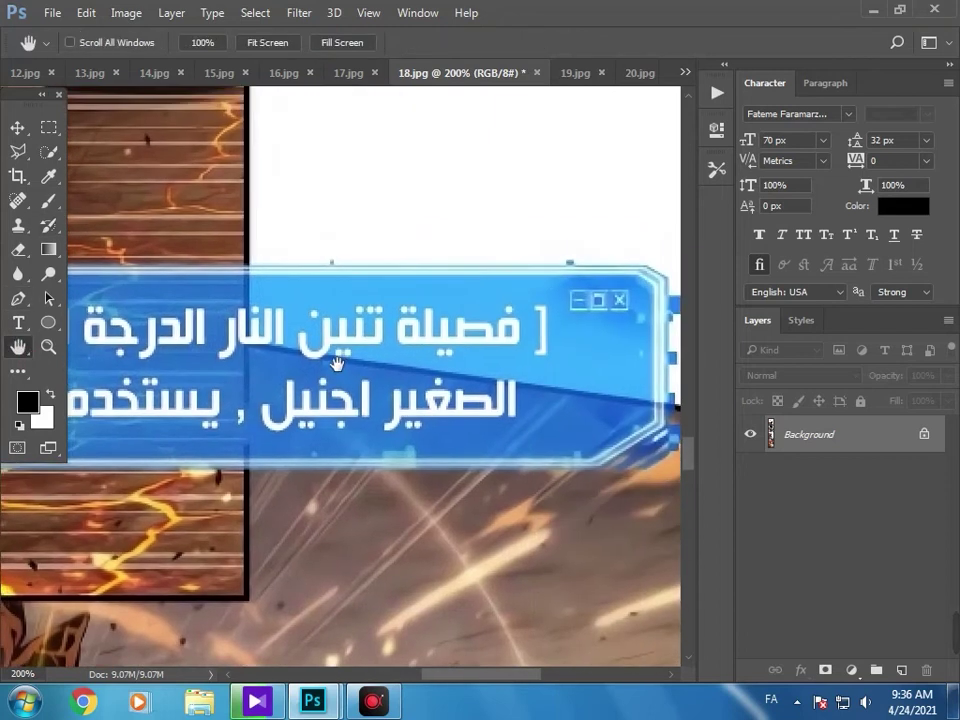
click(48, 346)
click(368, 342)
click(17, 153)
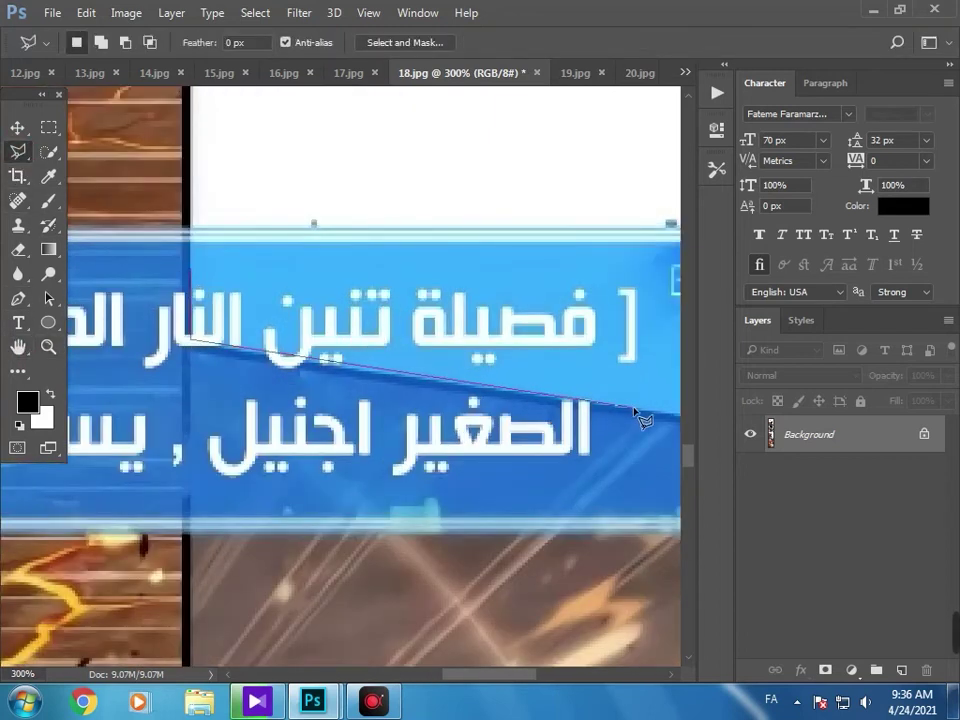
click(662, 297)
right_click(456, 284)
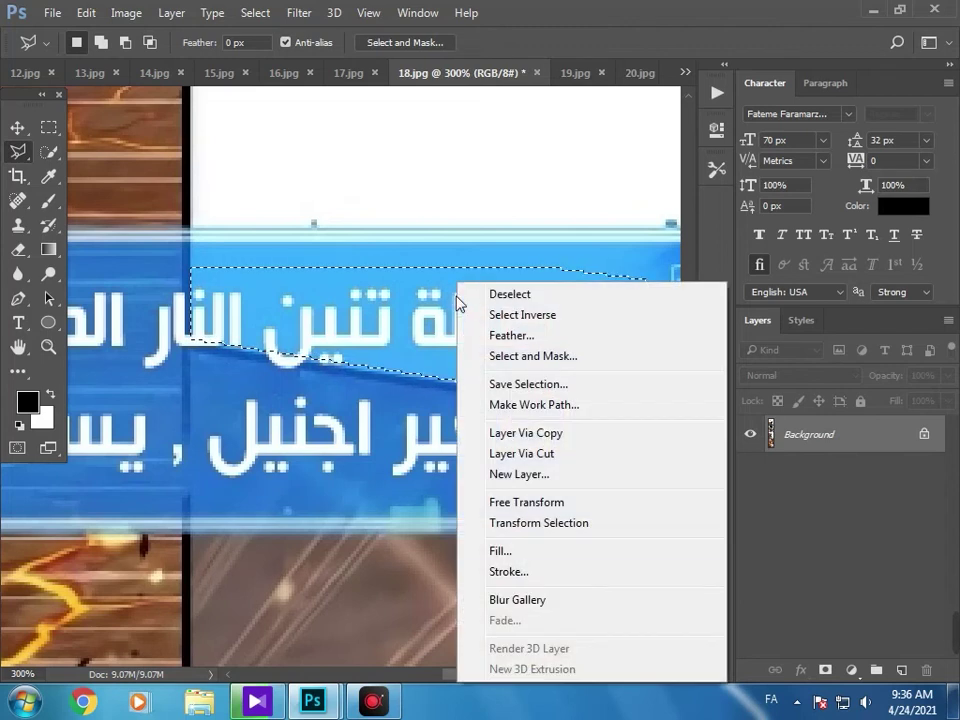
click(510, 549)
click(537, 189)
click(488, 234)
click(257, 279)
key(Return)
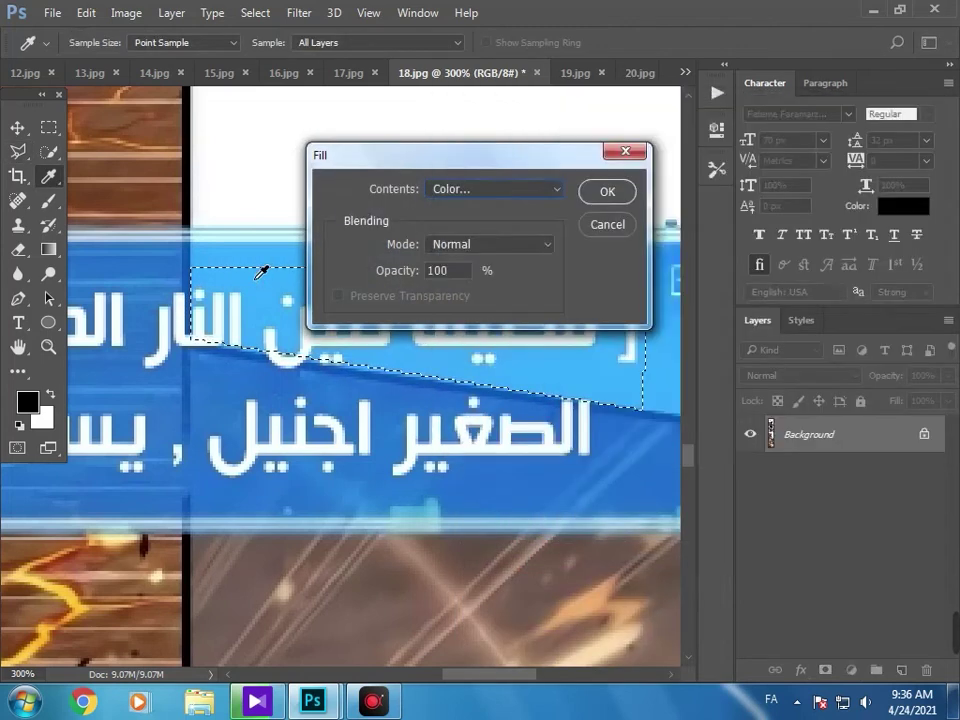
key(Return)
click(243, 430)
Heal the white remnants along the caption's diagonal edge, and fill a narrow rectangular selection over the panel border strip crossing the caption.
click(17, 200)
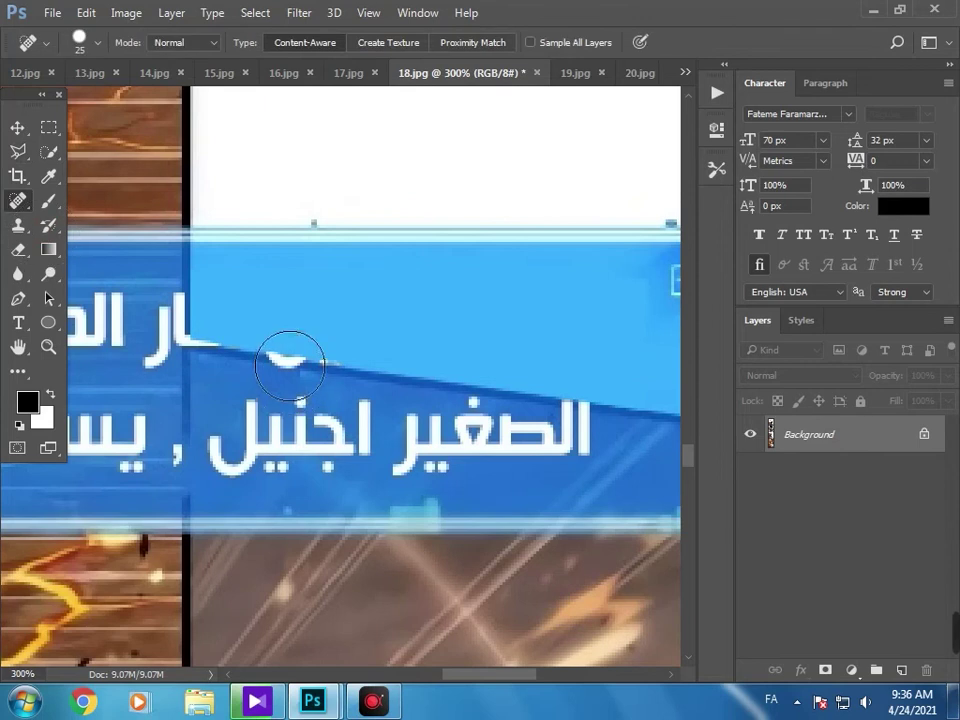
drag(289, 349, 315, 343)
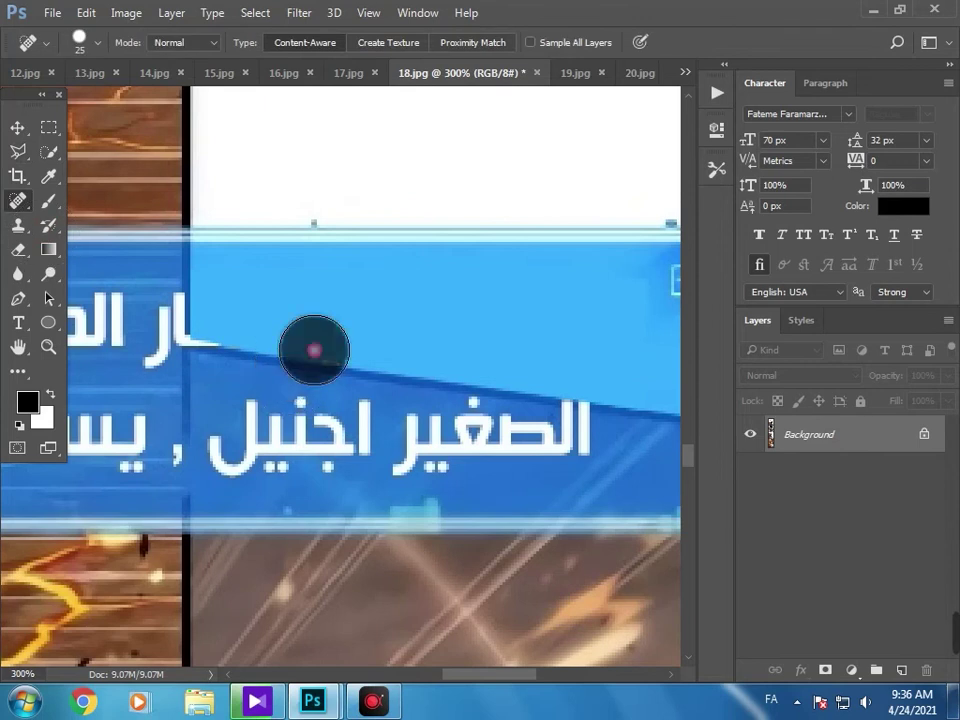
click(50, 127)
drag(185, 226, 176, 515)
right_click(187, 447)
click(285, 279)
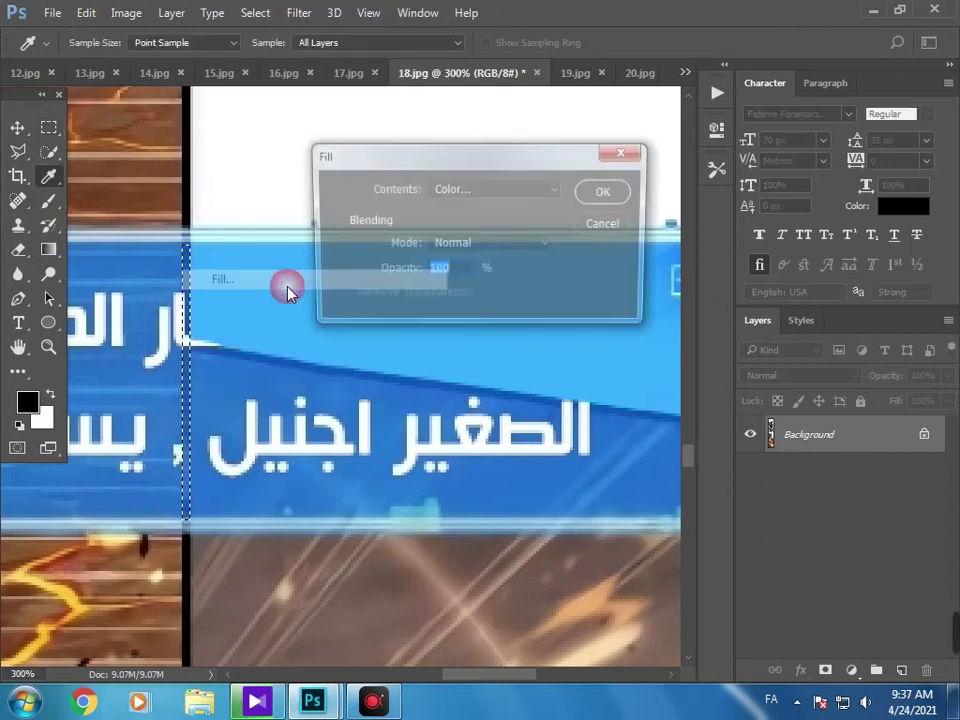
click(474, 189)
click(474, 191)
key(Return)
key(Return)
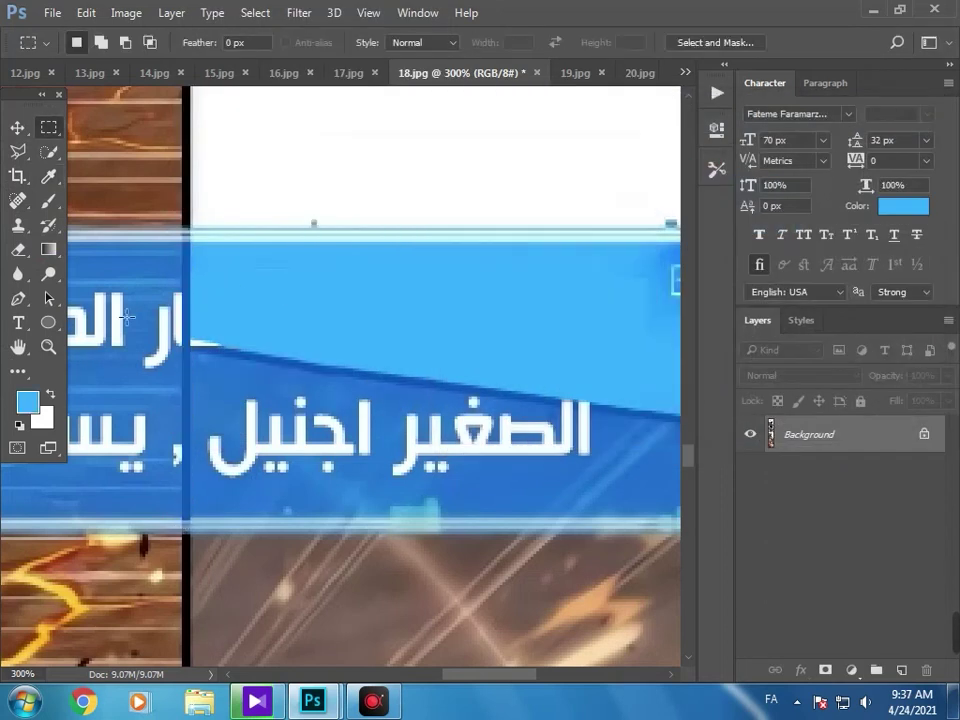
Try to erase the caption's lower text line beside the panel border with the Spot Healing Brush at 22 px, and undo the last stroke.
click(19, 202)
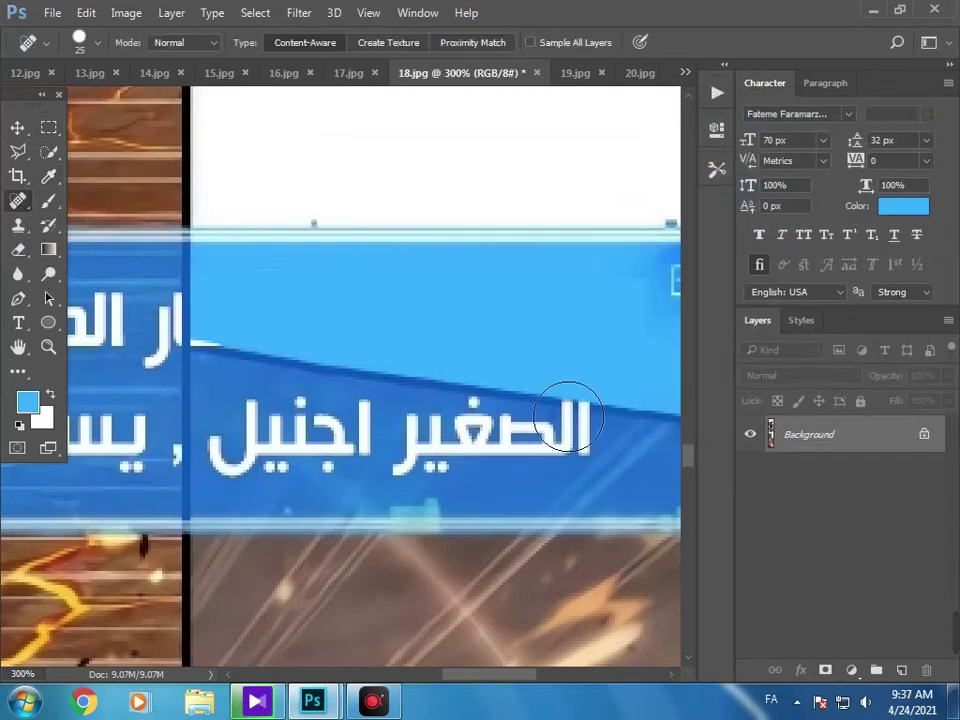
mouse_move(568, 407)
mouse_down()
mouse_move(542, 448)
mouse_move(406, 450)
mouse_move(465, 415)
mouse_up()
key(ctrl+z)
right_click(523, 386)
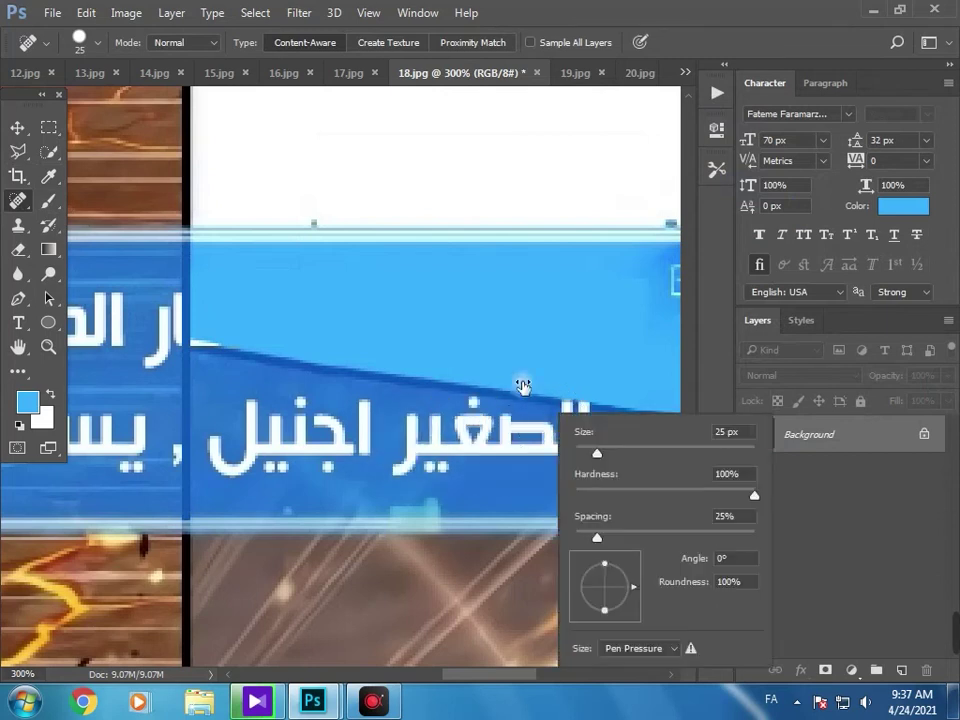
text(11)
key(Return)
drag(601, 461, 601, 461)
mouse_move(361, 413)
mouse_down()
mouse_move(245, 472)
mouse_move(346, 430)
mouse_move(244, 412)
mouse_move(354, 410)
mouse_move(265, 457)
mouse_move(342, 438)
mouse_up()
right_click(356, 429)
click(395, 459)
key(Return)
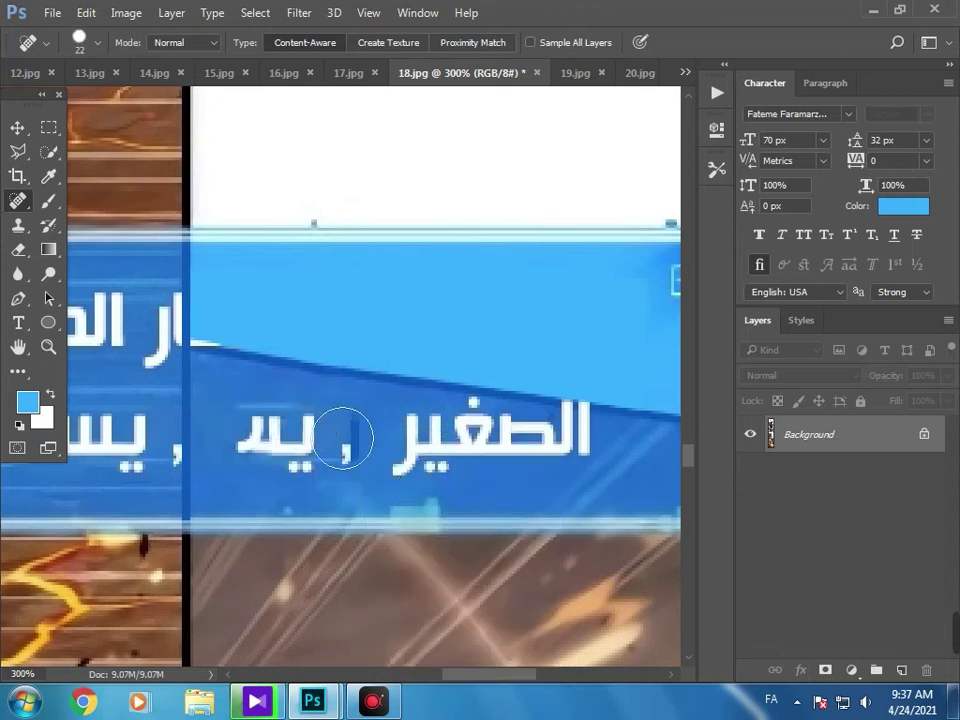
key(ctrl+z)
Try to paint over the lower text line beside the panel border with a sampled dark blue at 15 px, and undo the strokes.
click(50, 203)
alt+click(198, 362)
right_click(197, 356)
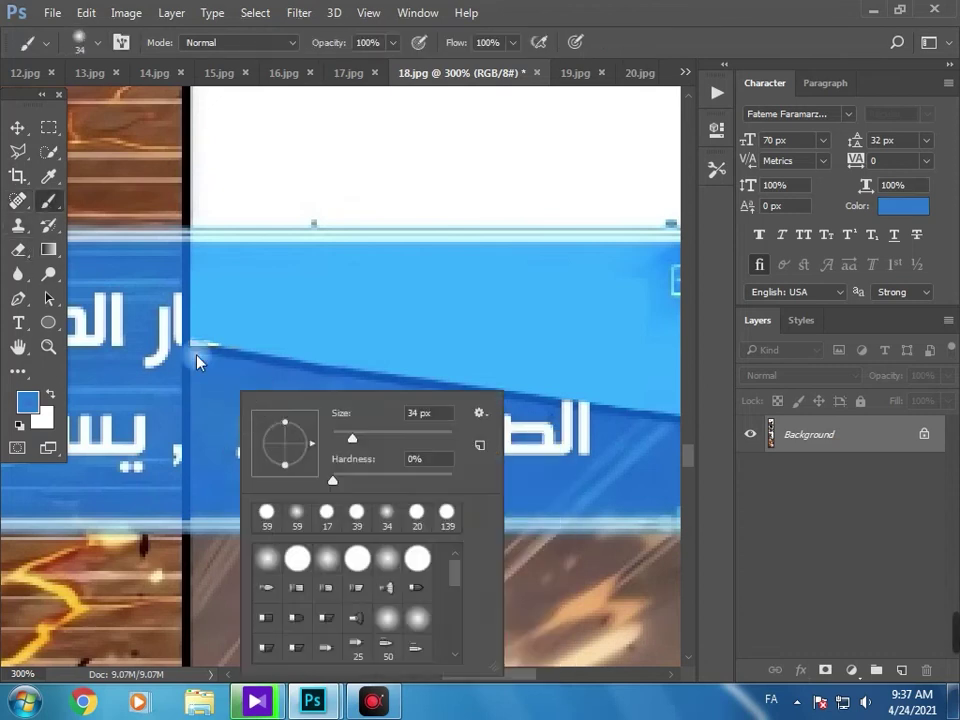
drag(347, 440, 340, 440)
key(Return)
drag(262, 516, 300, 456)
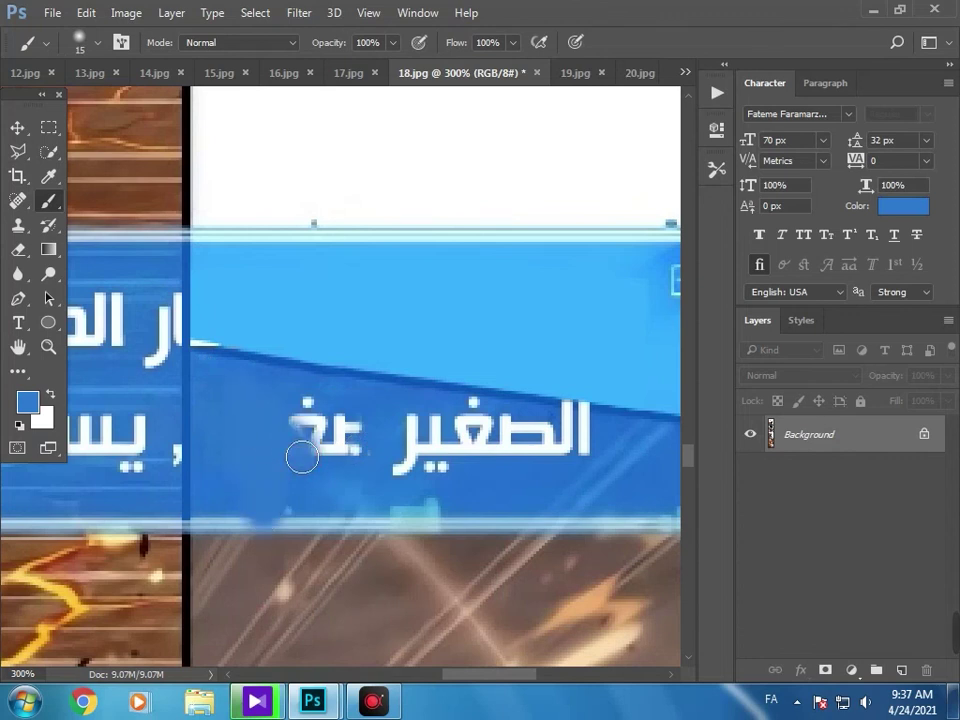
key(ctrl+z)
mouse_move(360, 437)
mouse_down()
mouse_move(375, 456)
mouse_move(288, 463)
mouse_up()
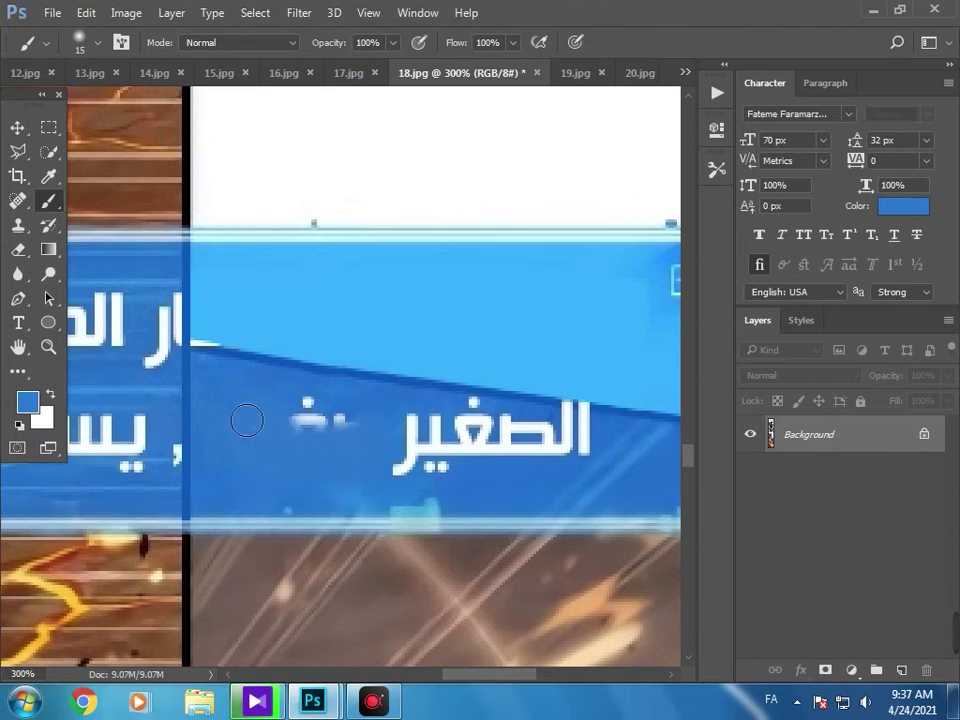
key(ctrl+z)
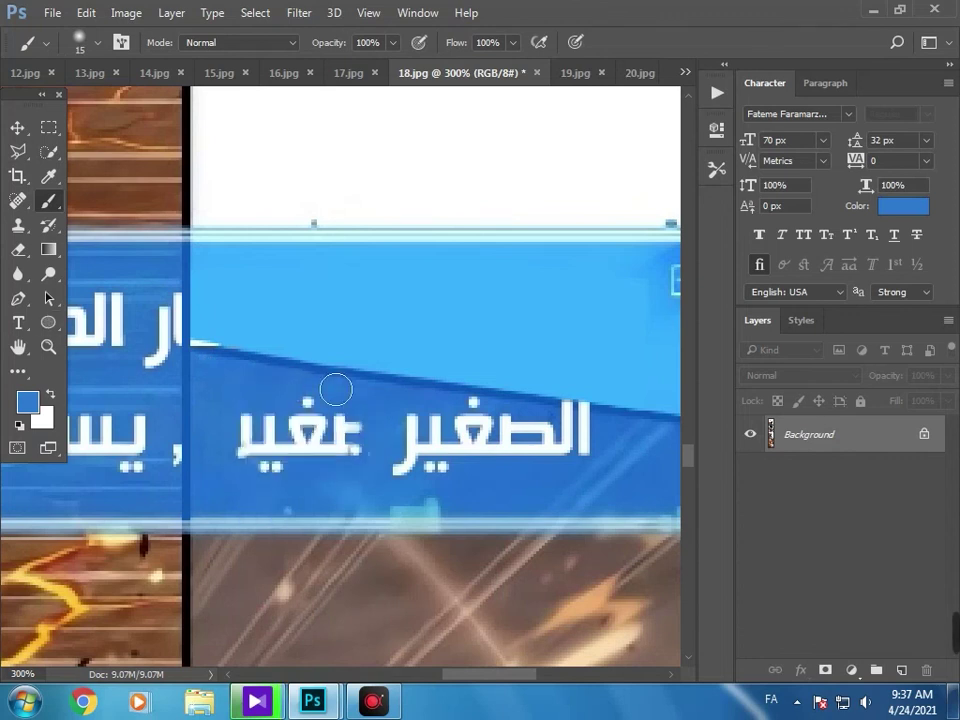
Paint out the word beside the panel border in the caption's lower text line with the blue Brush at 28 px.
right_click(390, 440)
drag(467, 447, 473, 448)
key(Return)
mouse_move(352, 438)
mouse_down()
mouse_move(243, 447)
mouse_move(353, 441)
mouse_up()
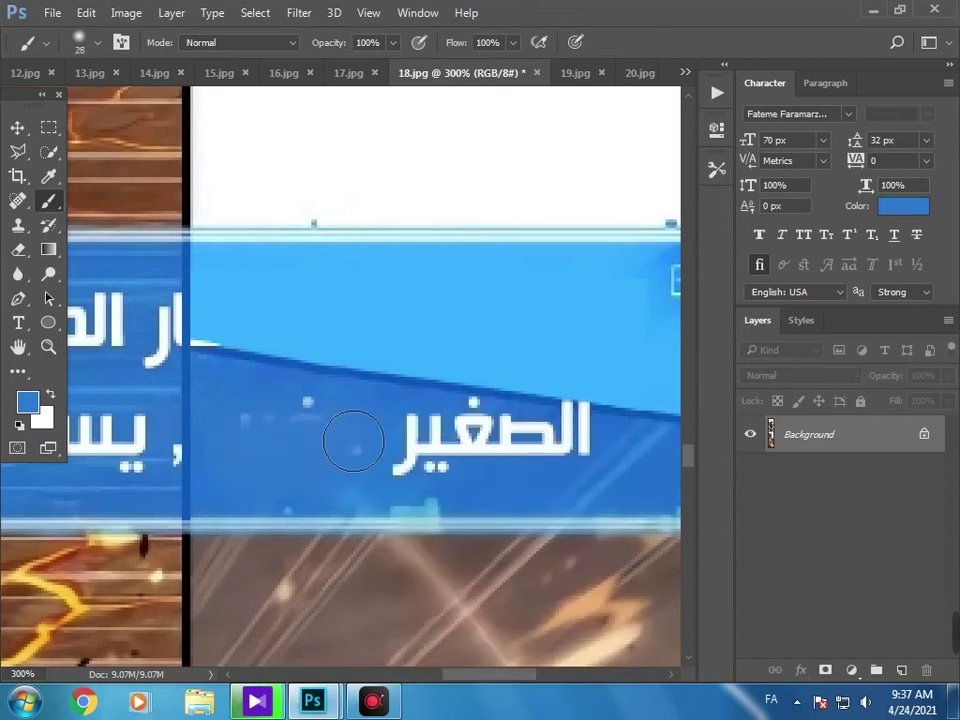
click(18, 151)
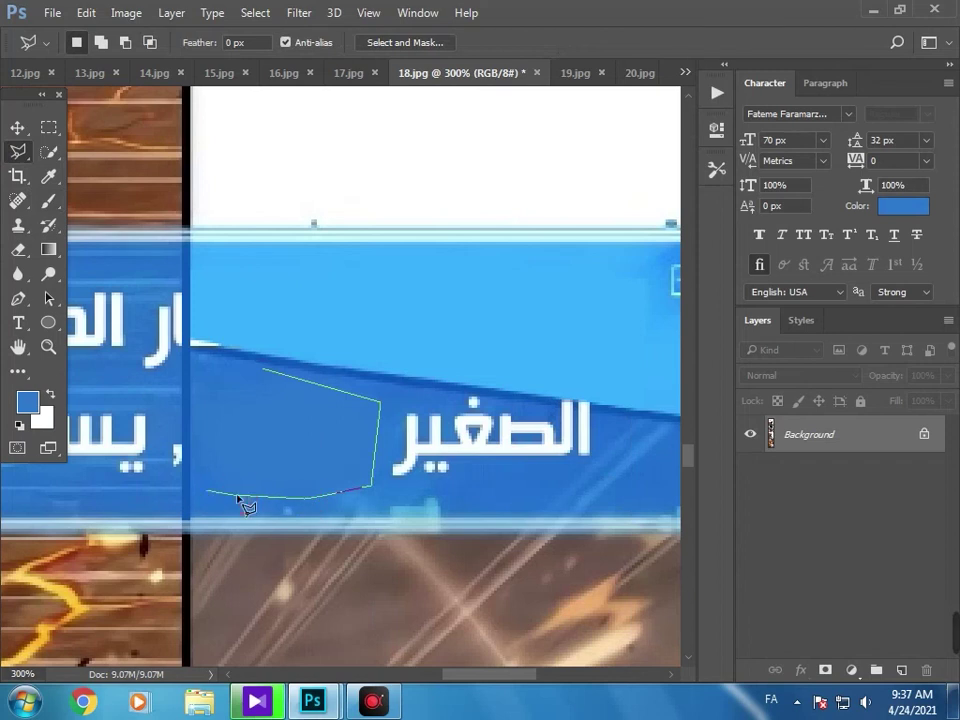
click(16, 203)
click(107, 233)
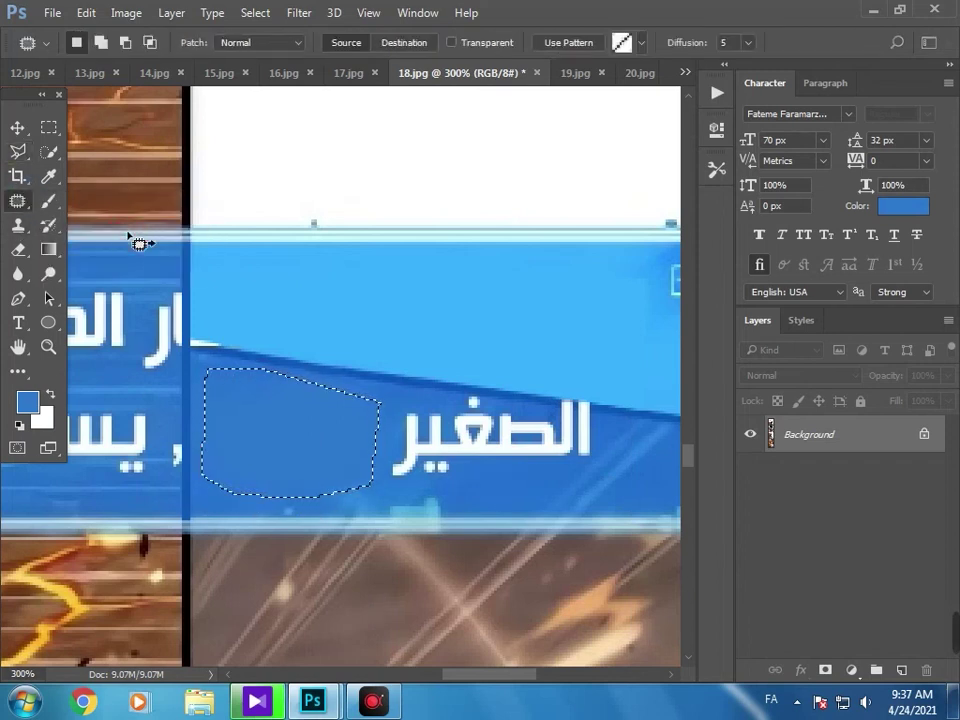
click(343, 129)
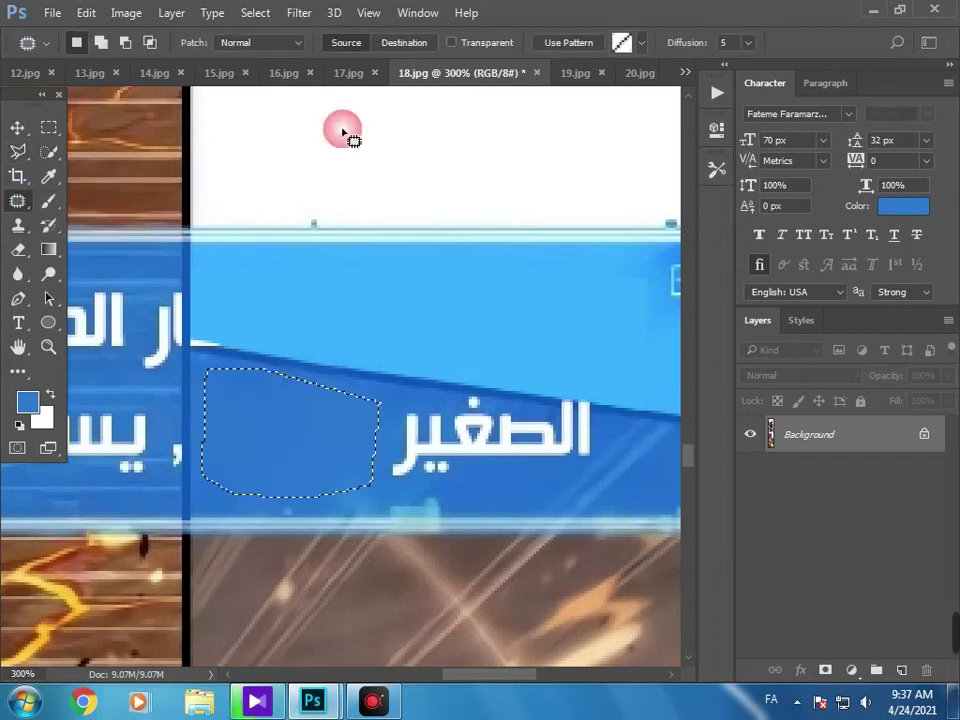
right_click(17, 203)
click(110, 197)
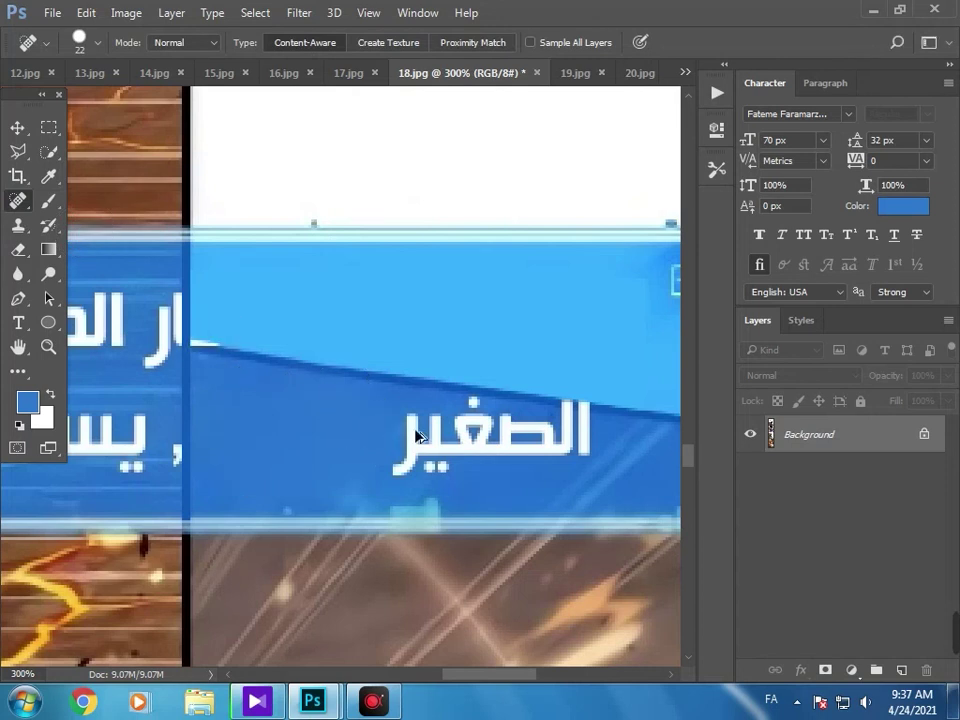
right_click(562, 403)
click(310, 430)
Clear the remaining lower-line text by outlining the dark blue area, painting it with sampled blue at 89 px, and deselecting.
click(18, 154)
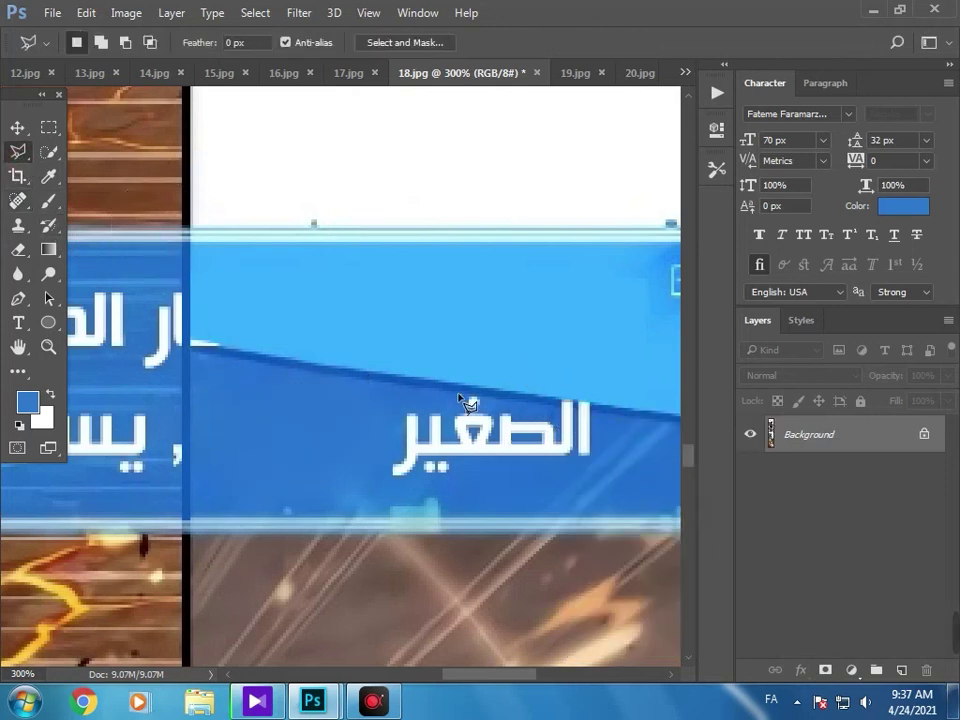
click(191, 353)
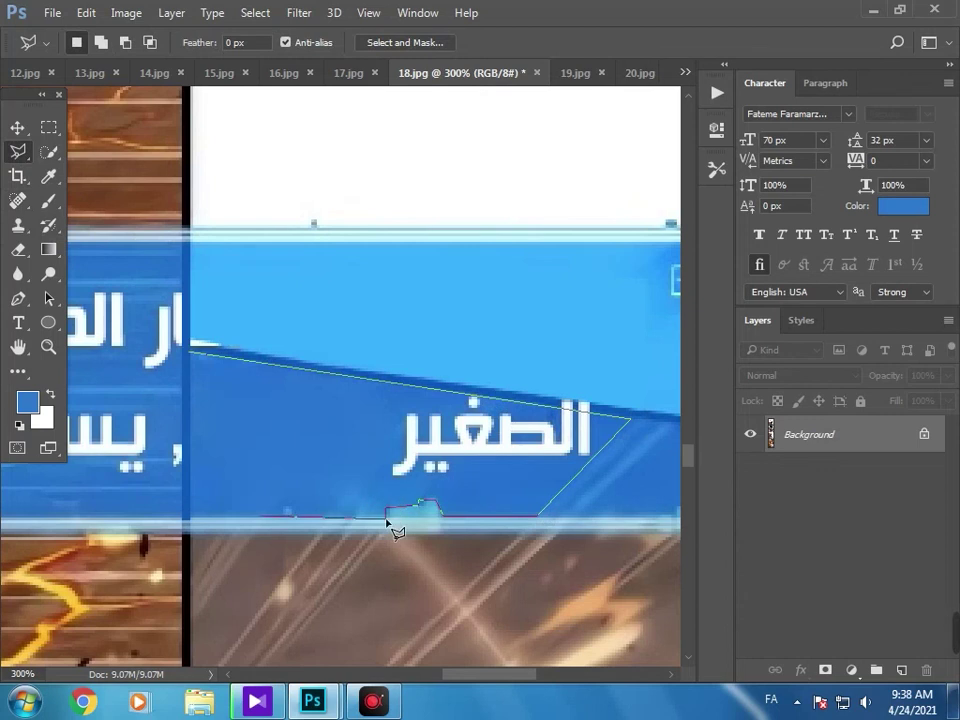
click(199, 371)
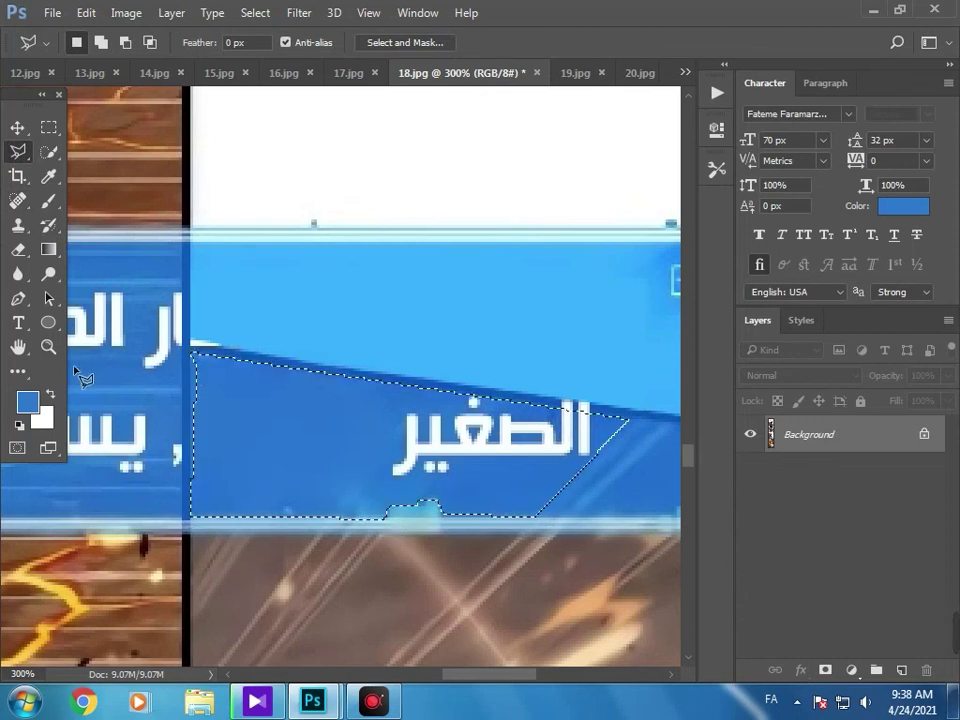
key(b)
alt+click(56, 204)
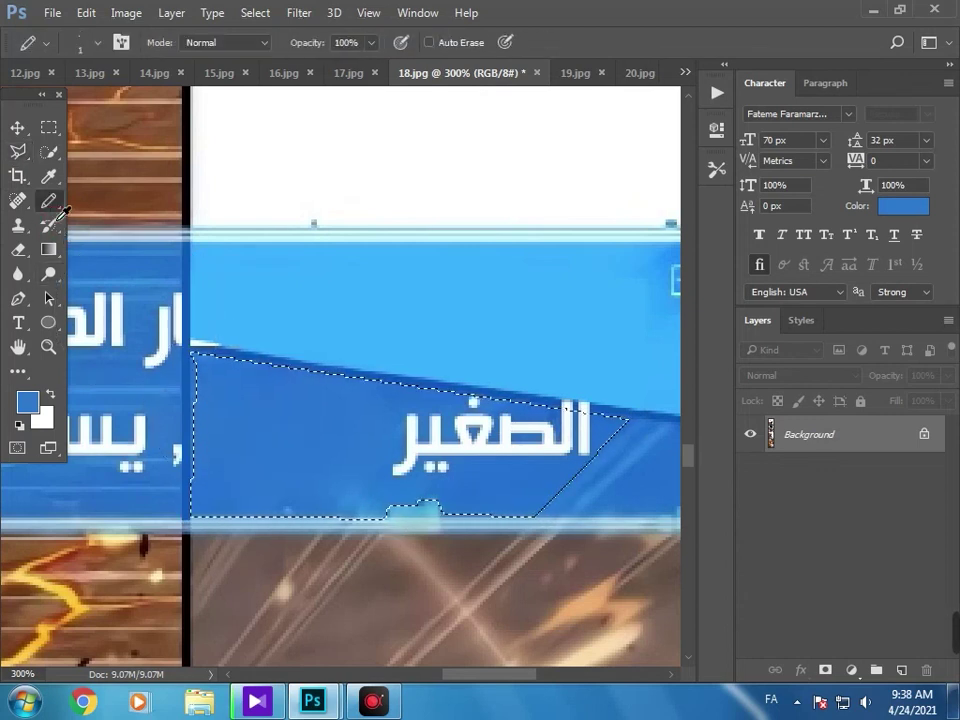
alt+click(51, 203)
alt+click(50, 203)
alt+click(50, 203)
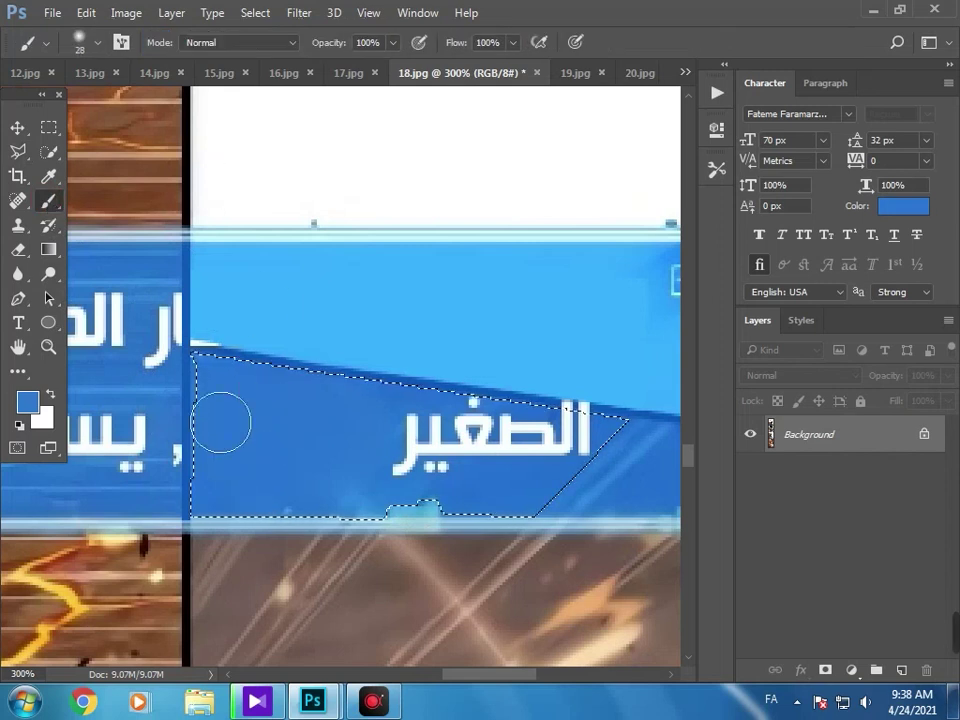
right_click(221, 422)
click(385, 323)
mouse_move(218, 430)
mouse_down()
mouse_move(427, 322)
mouse_move(569, 317)
mouse_up()
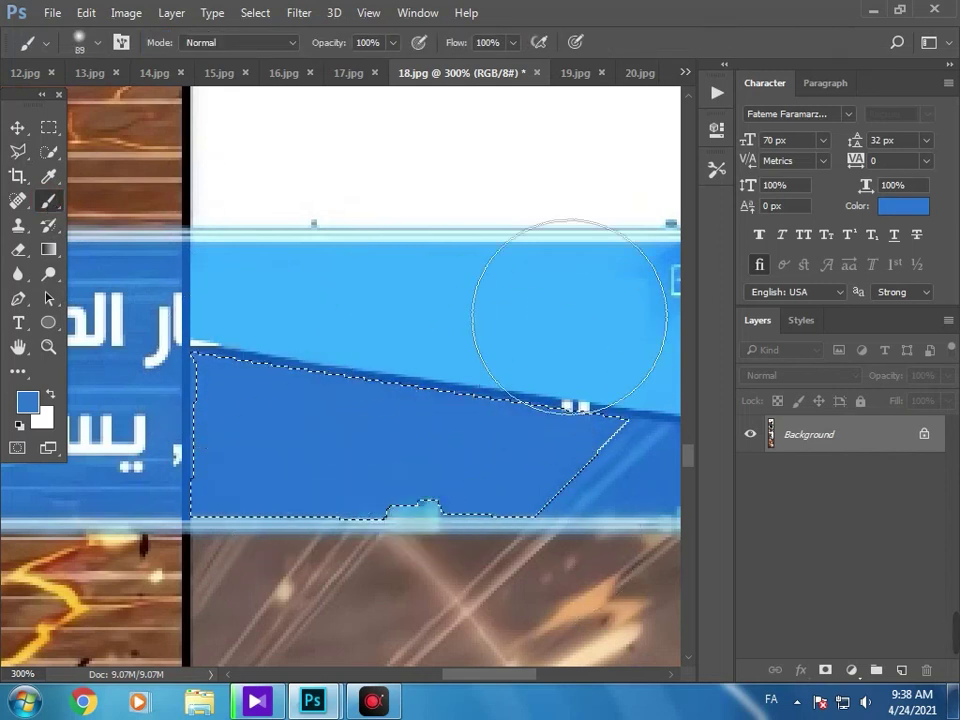
click(48, 127)
click(292, 324)
Heal the two white remnants on the caption's diagonal edge with the Spot Healing Brush at 20 px.
right_click(19, 206)
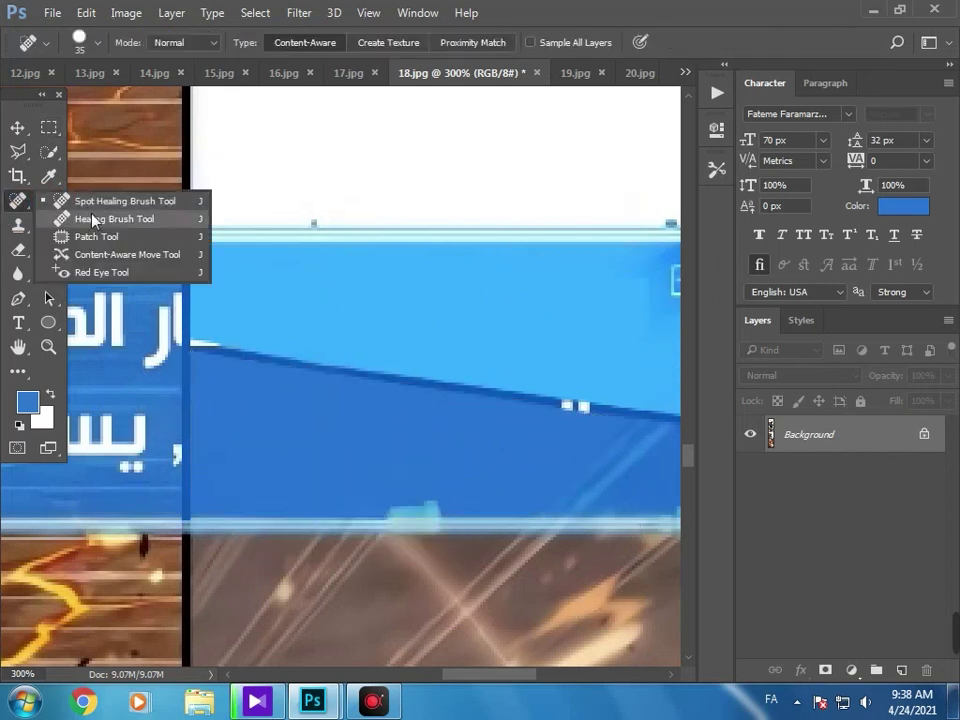
click(96, 202)
right_click(616, 408)
click(656, 442)
key(Return)
click(579, 399)
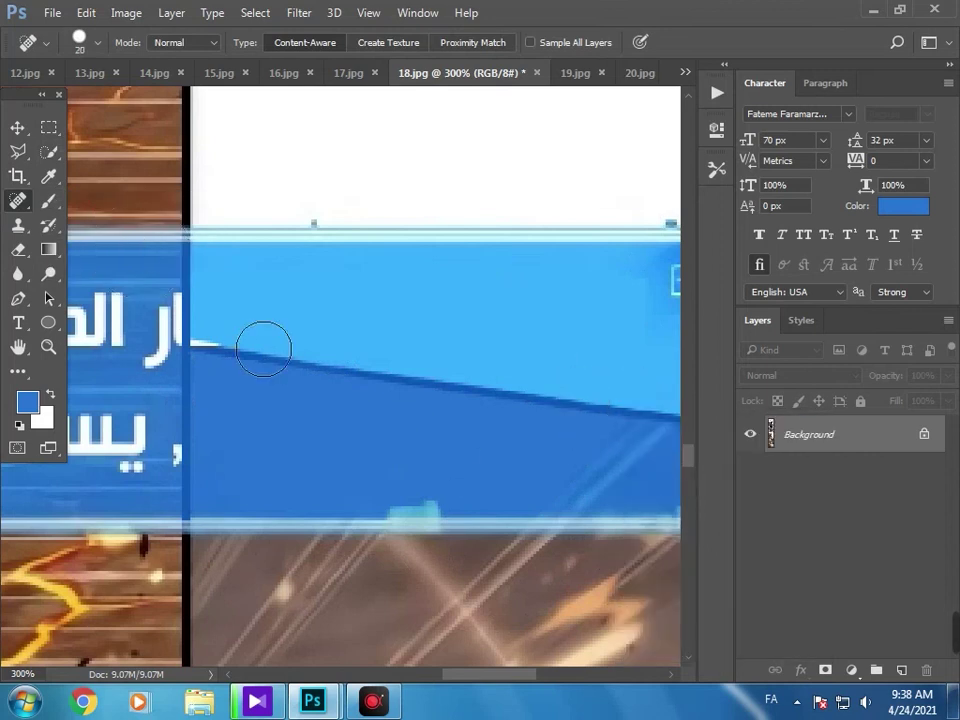